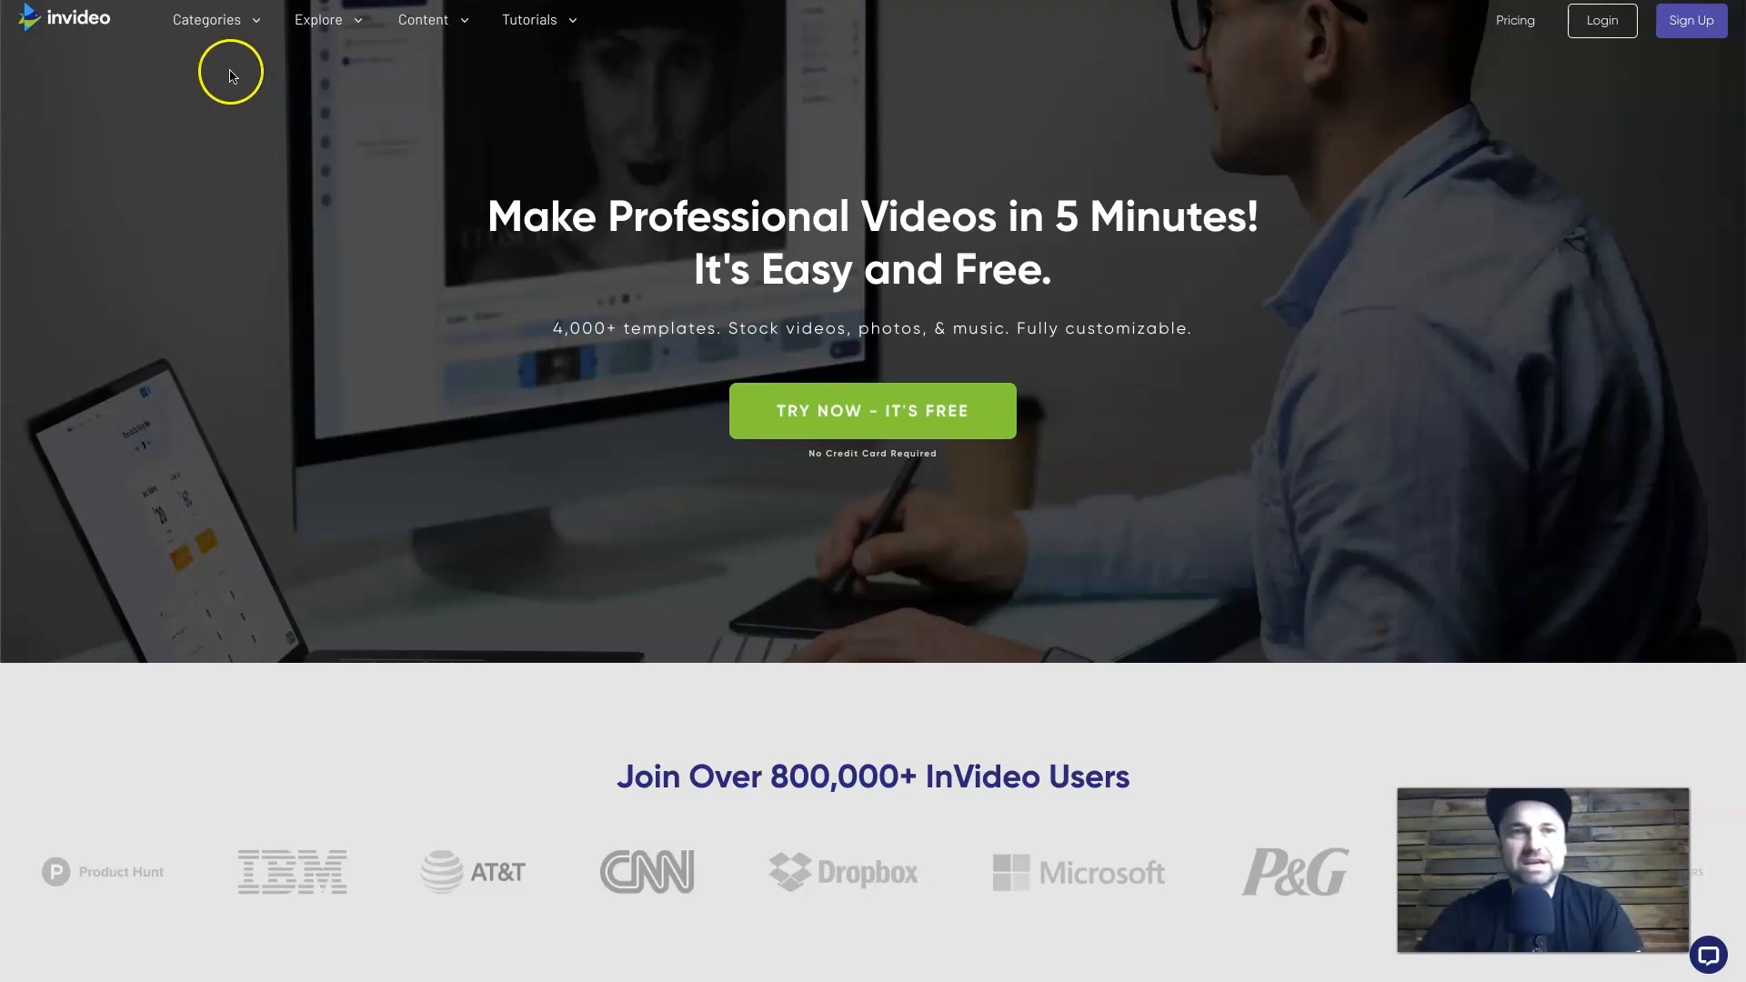
# - Open the full list of template categories and look through it from Intros and Logo Reveals down to Listicles
pyautogui.click(218, 19)
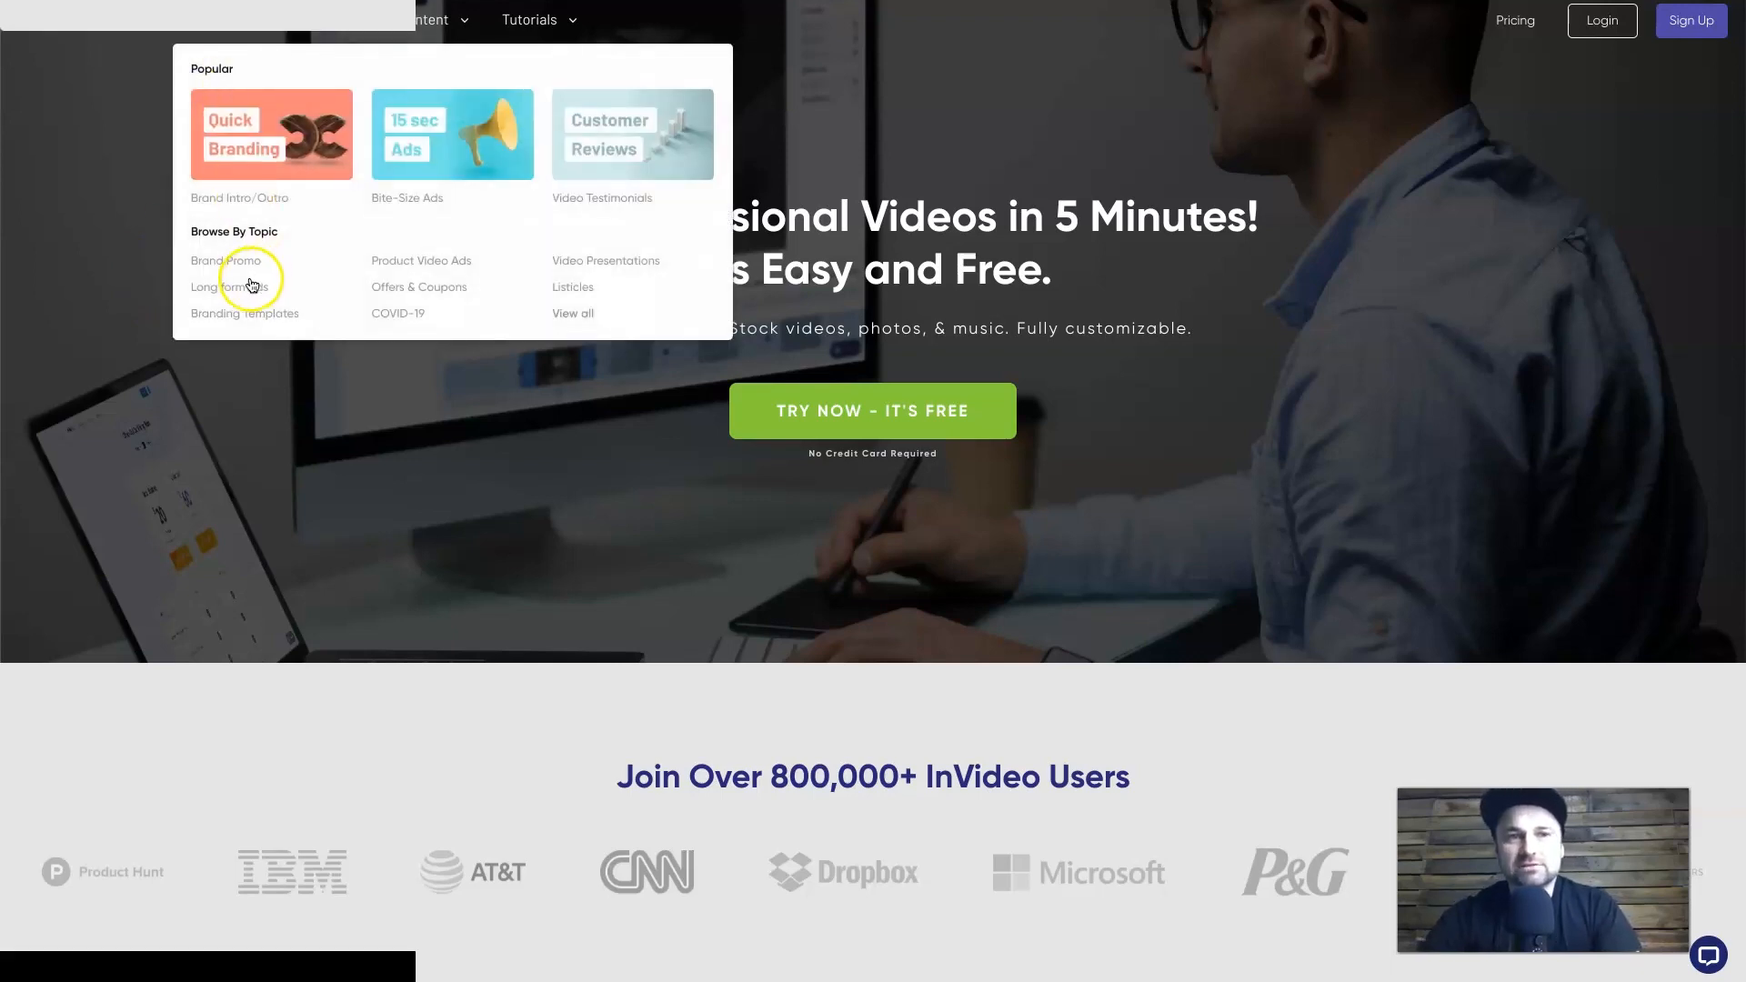
pyautogui.click(568, 315)
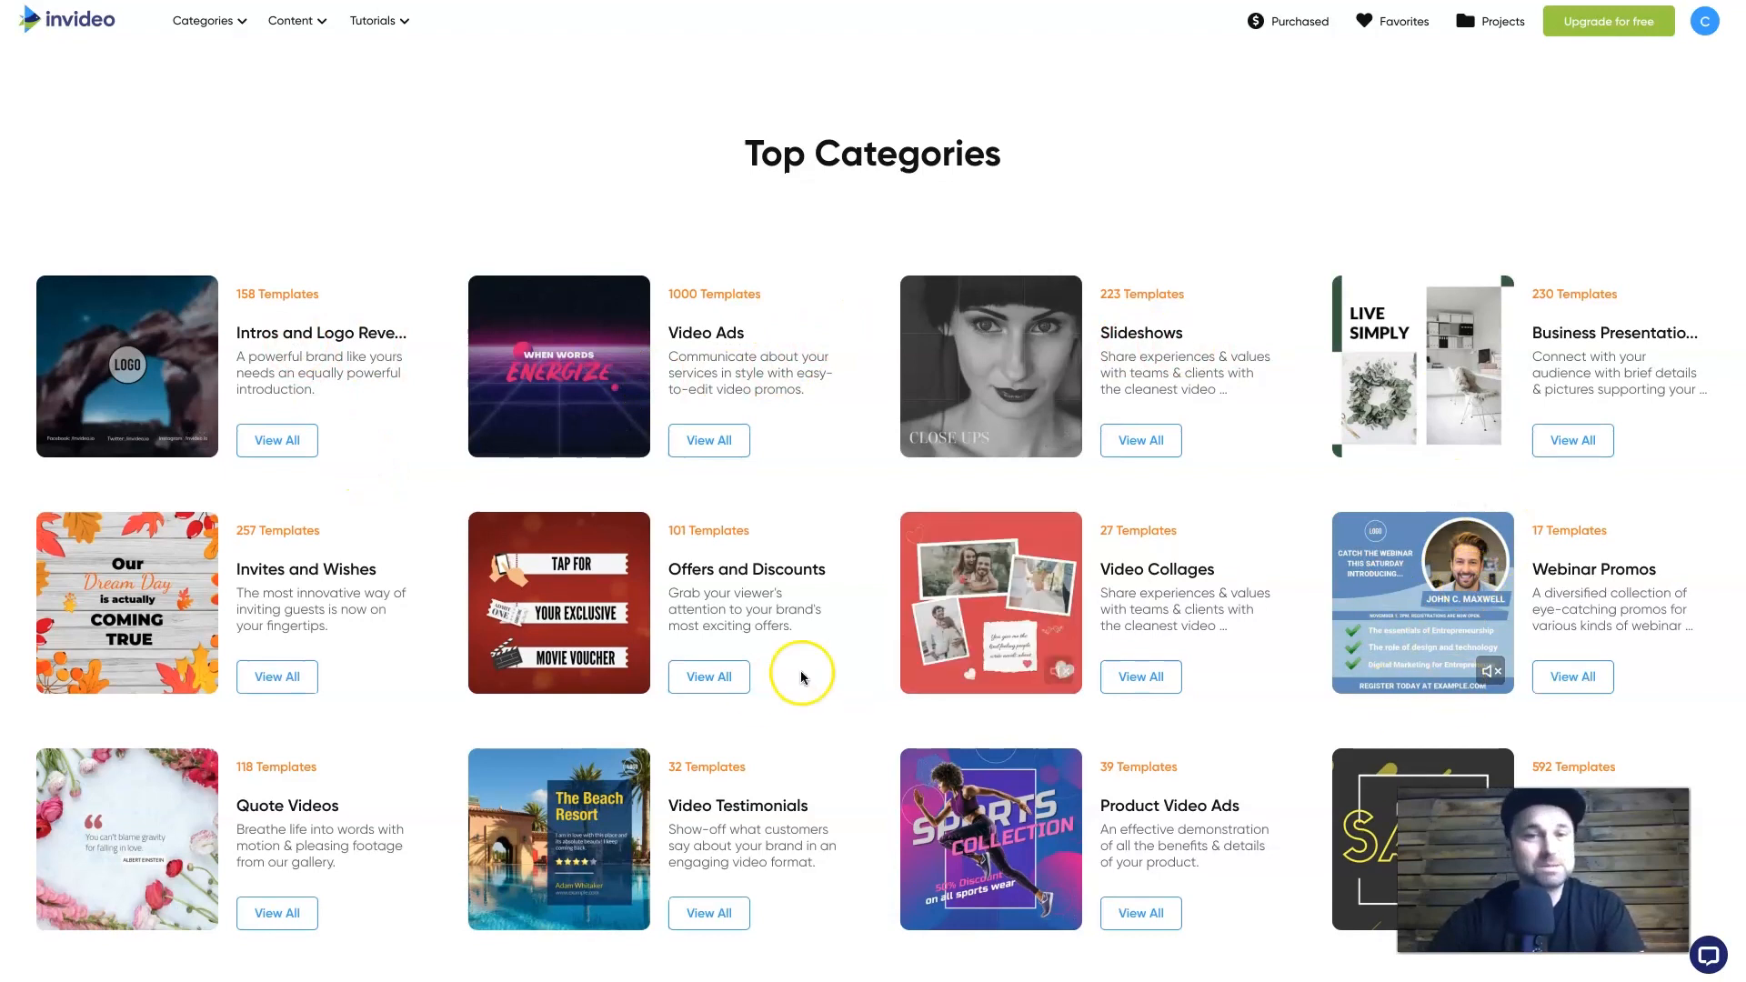
pyautogui.scroll(-8, 718, 573)
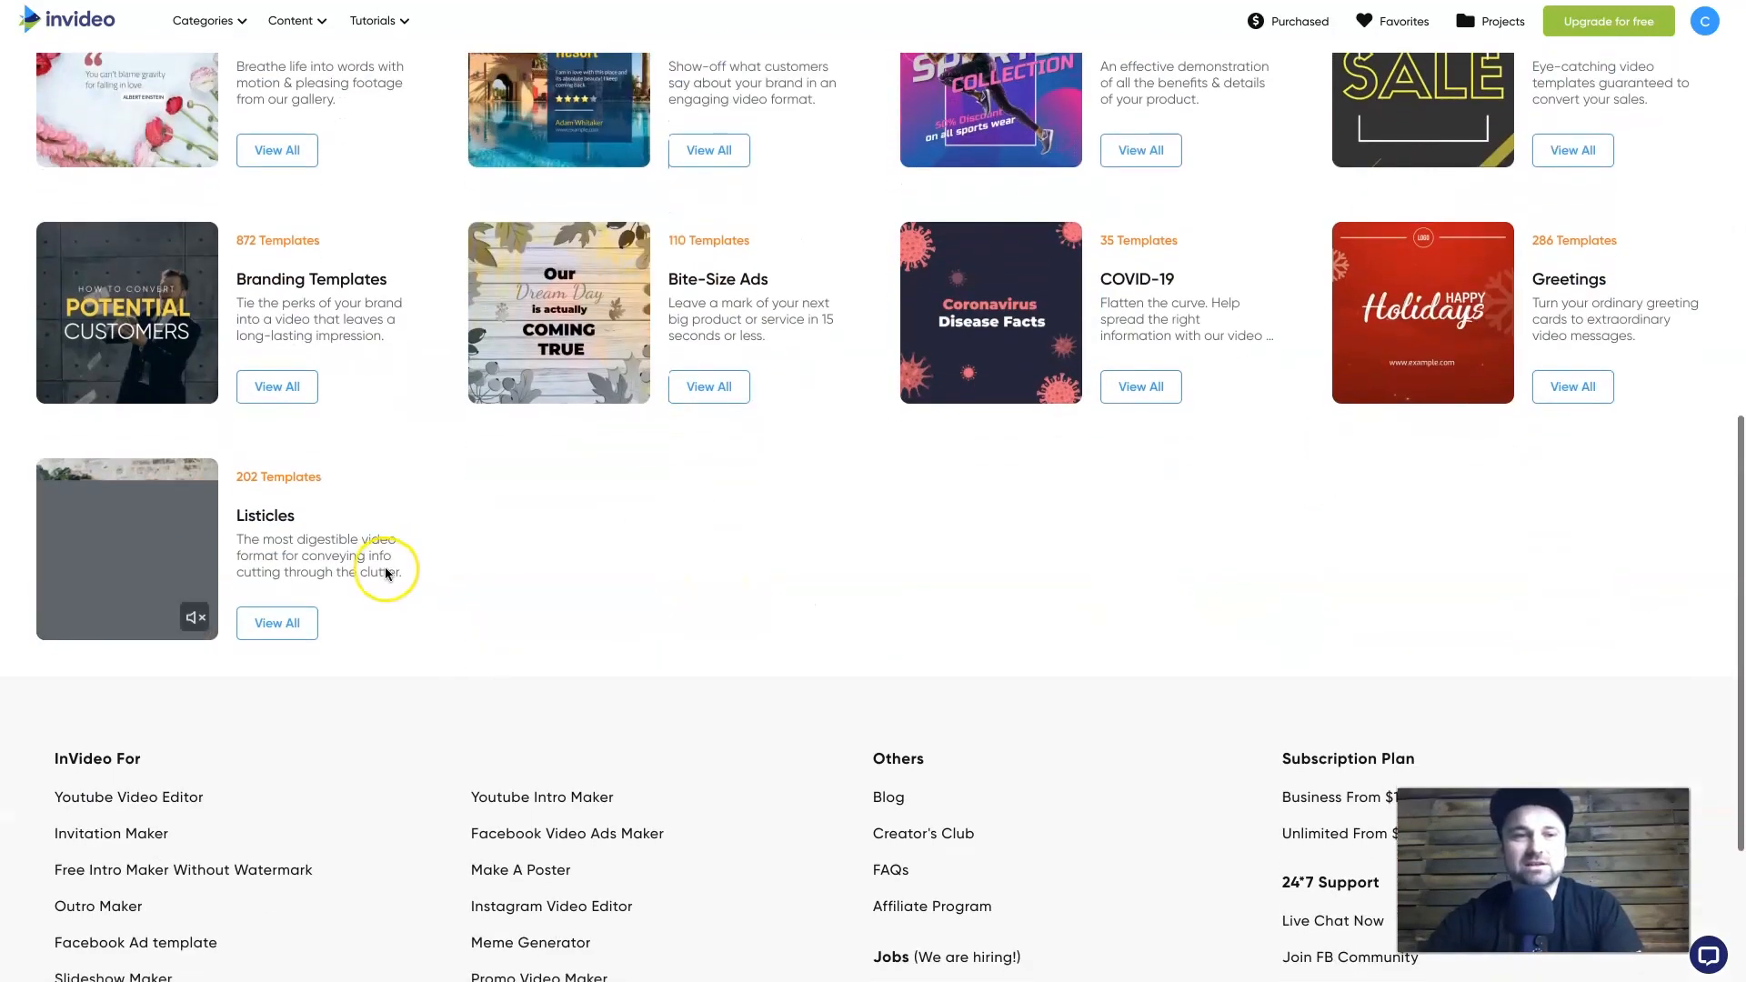
pyautogui.scroll(-2, 386, 586)
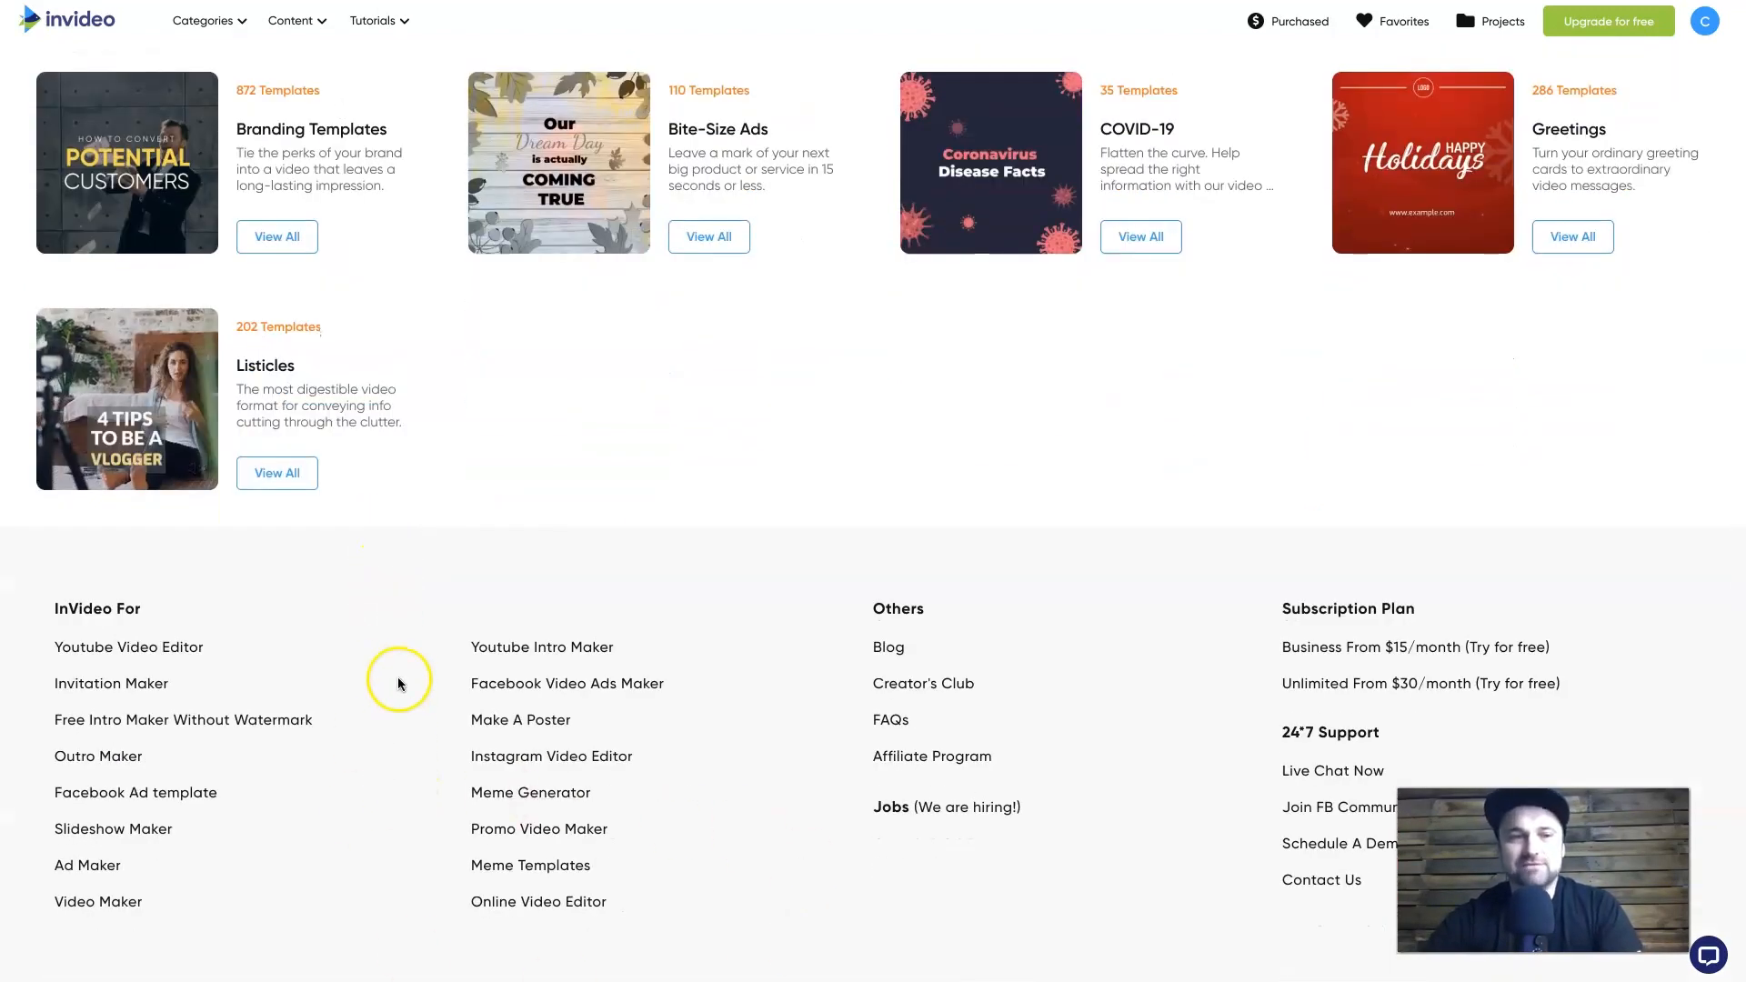
pyautogui.scroll(3, 784, 519)
pyautogui.scroll(6, 557, 779)
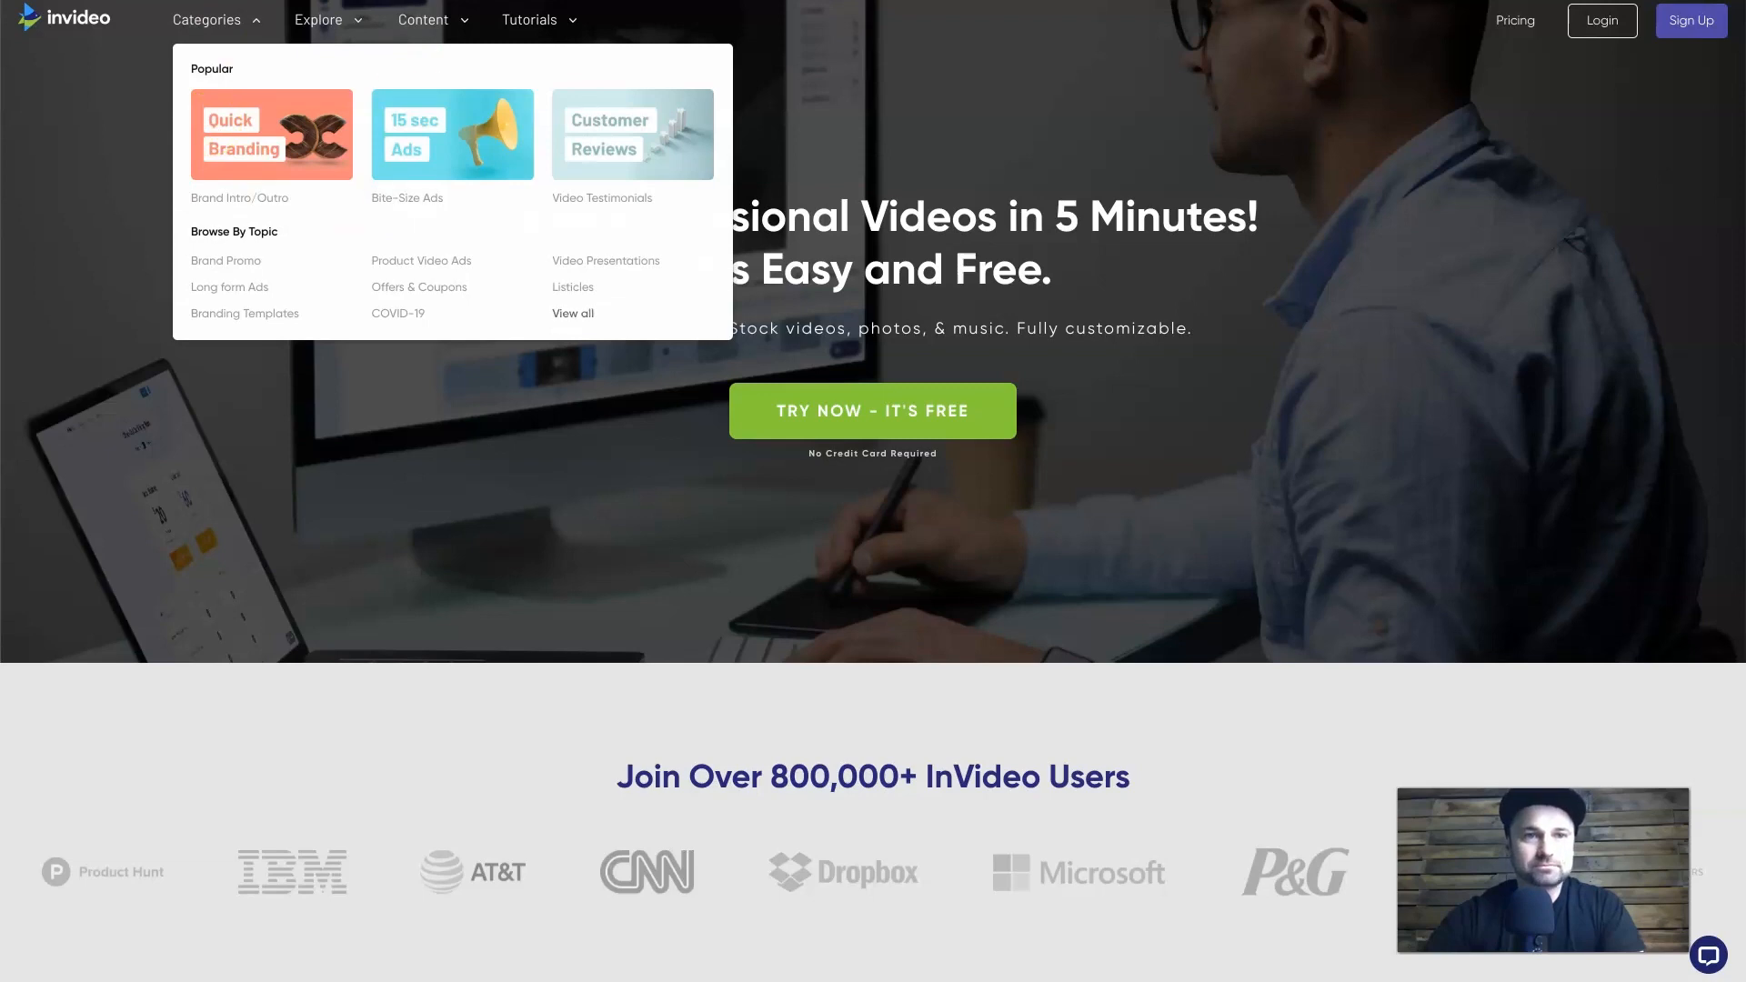
# - Look through the home page to the section for starting from templates, text-to-video or a blank canvas
pyautogui.moveTo(331, 19)
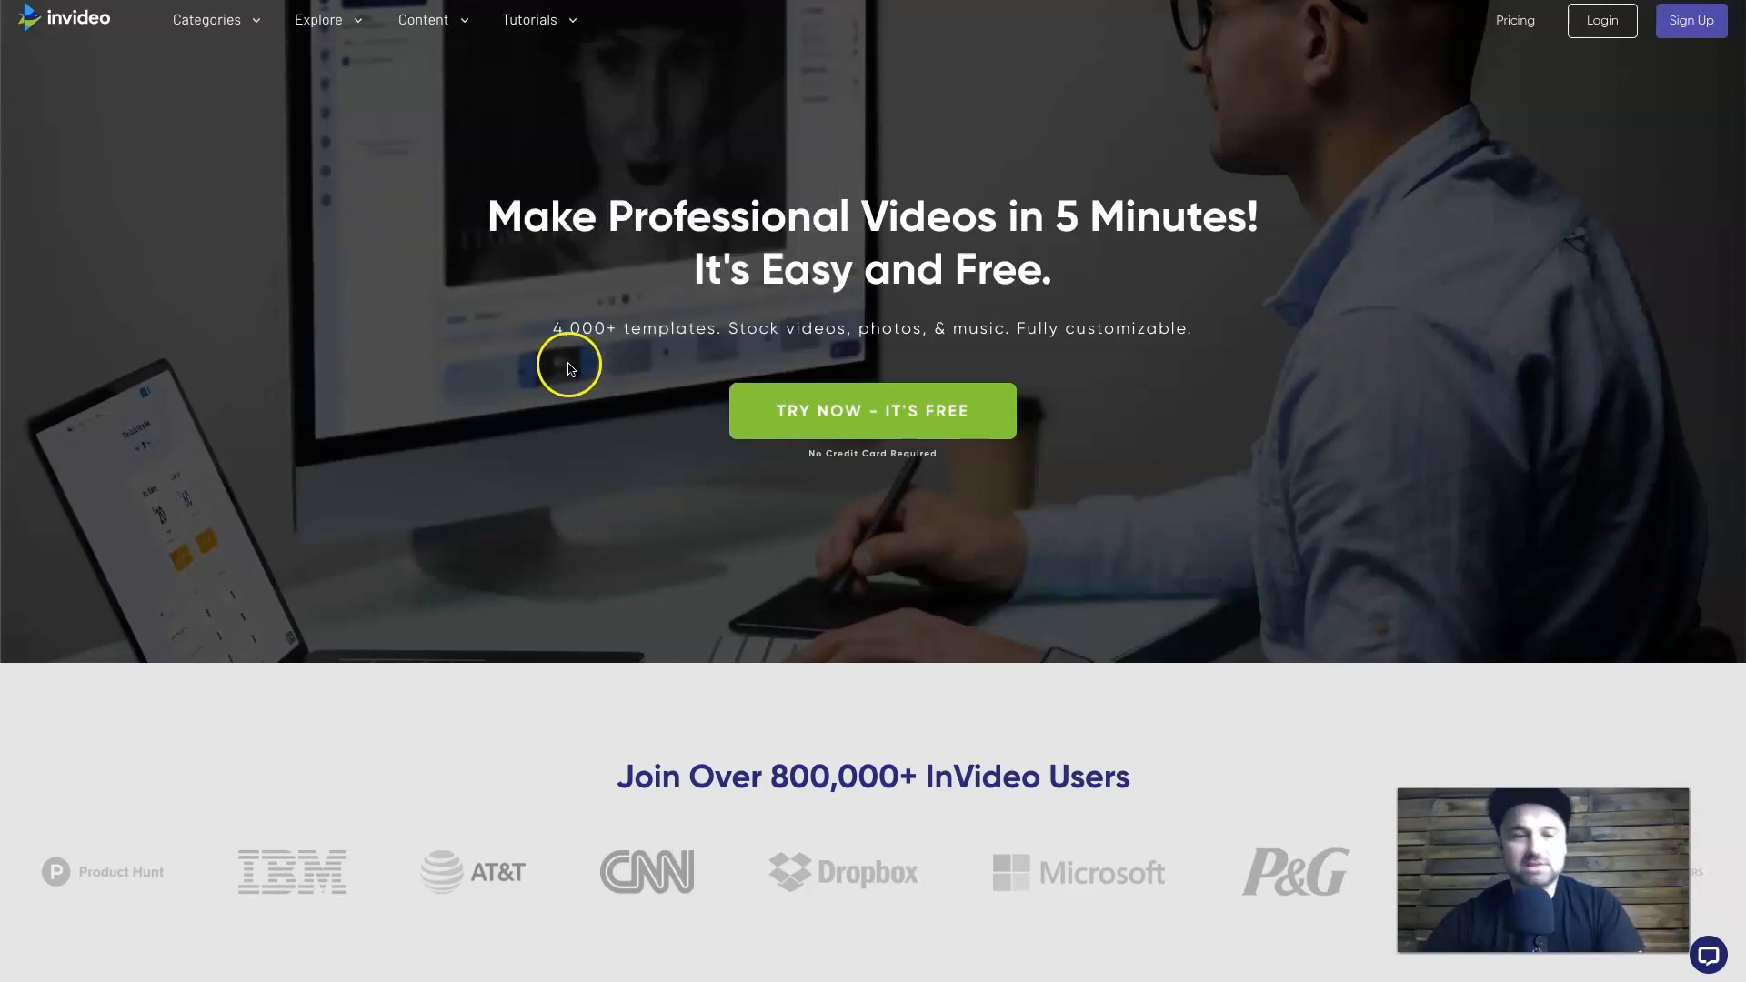
pyautogui.scroll(-15, 640, 626)
pyautogui.scroll(10, 641, 629)
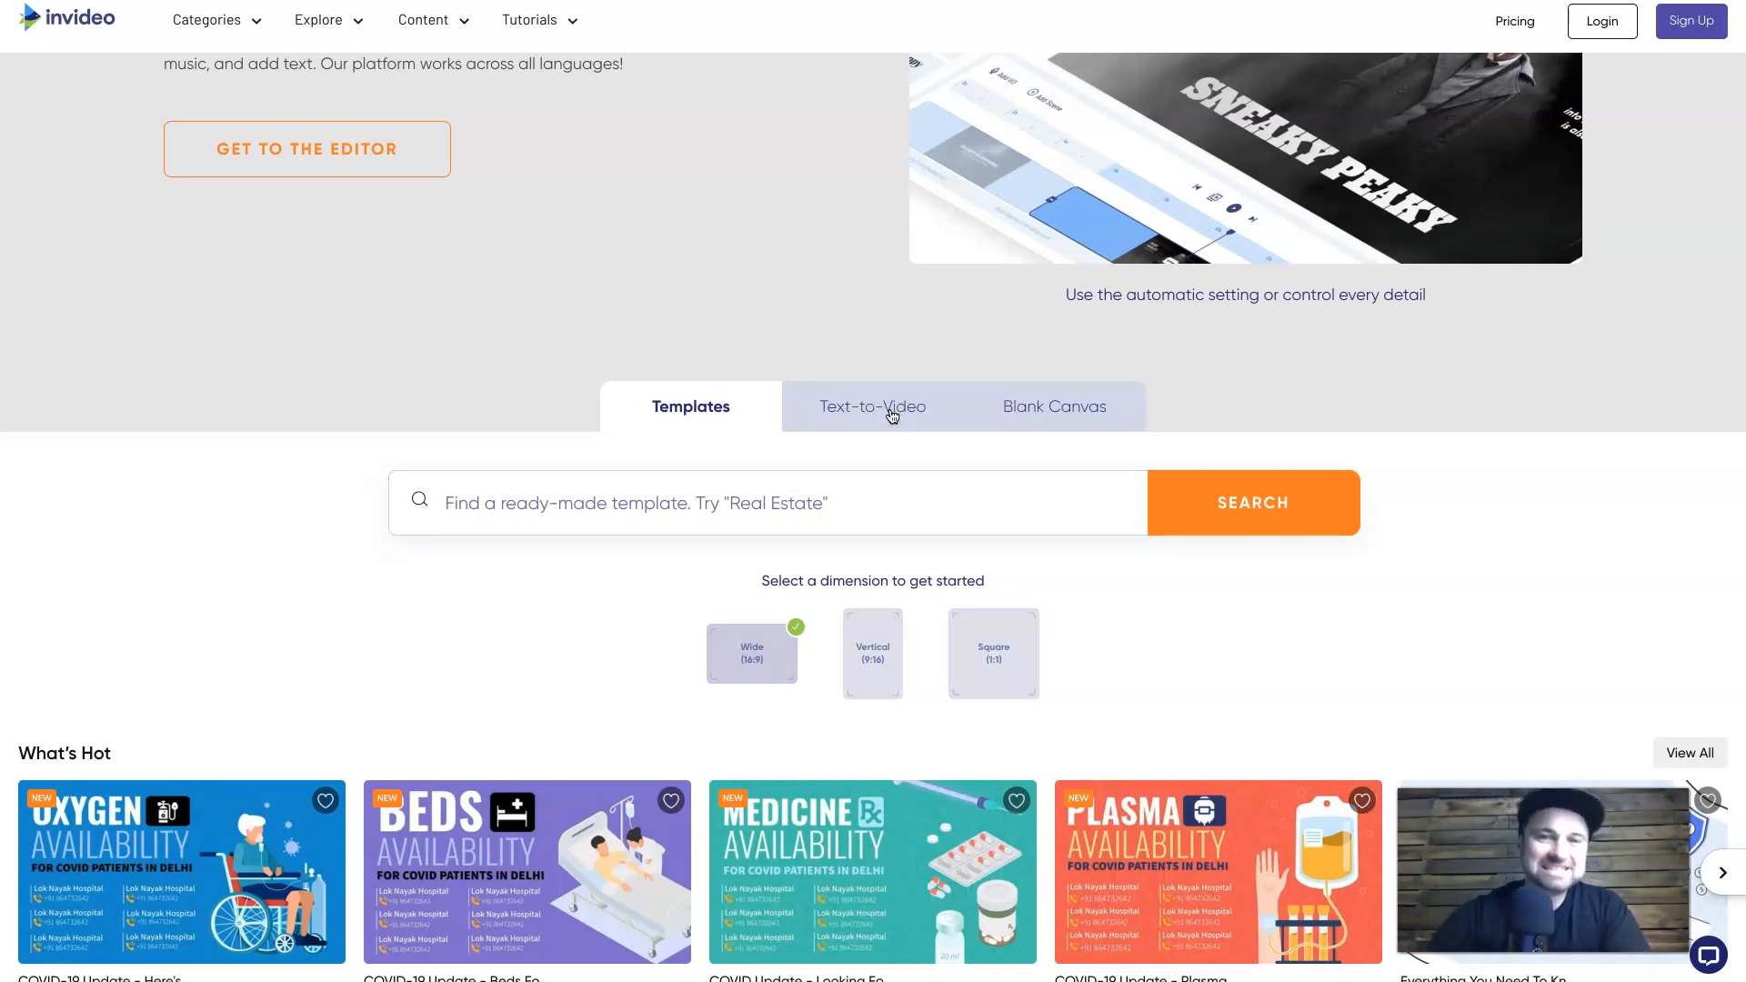
# - Open the Text-to-Video themes and browse the Story theme gallery
pyautogui.click(892, 415)
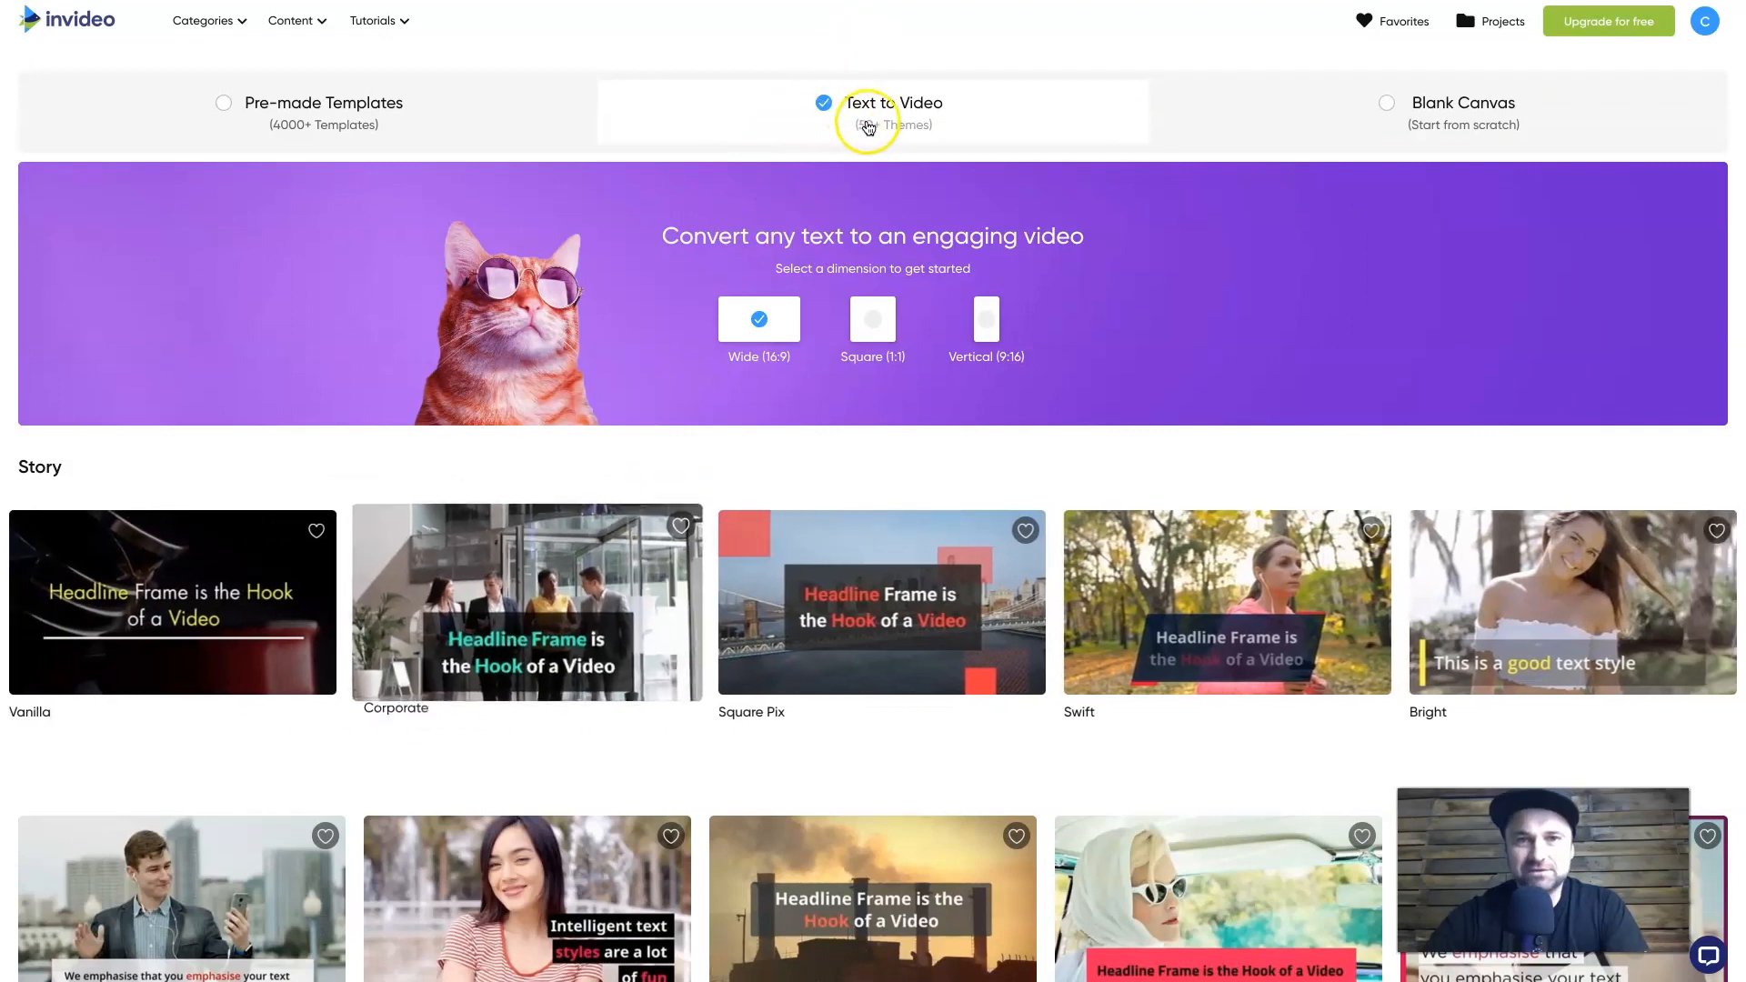
pyautogui.scroll(-3, 895, 624)
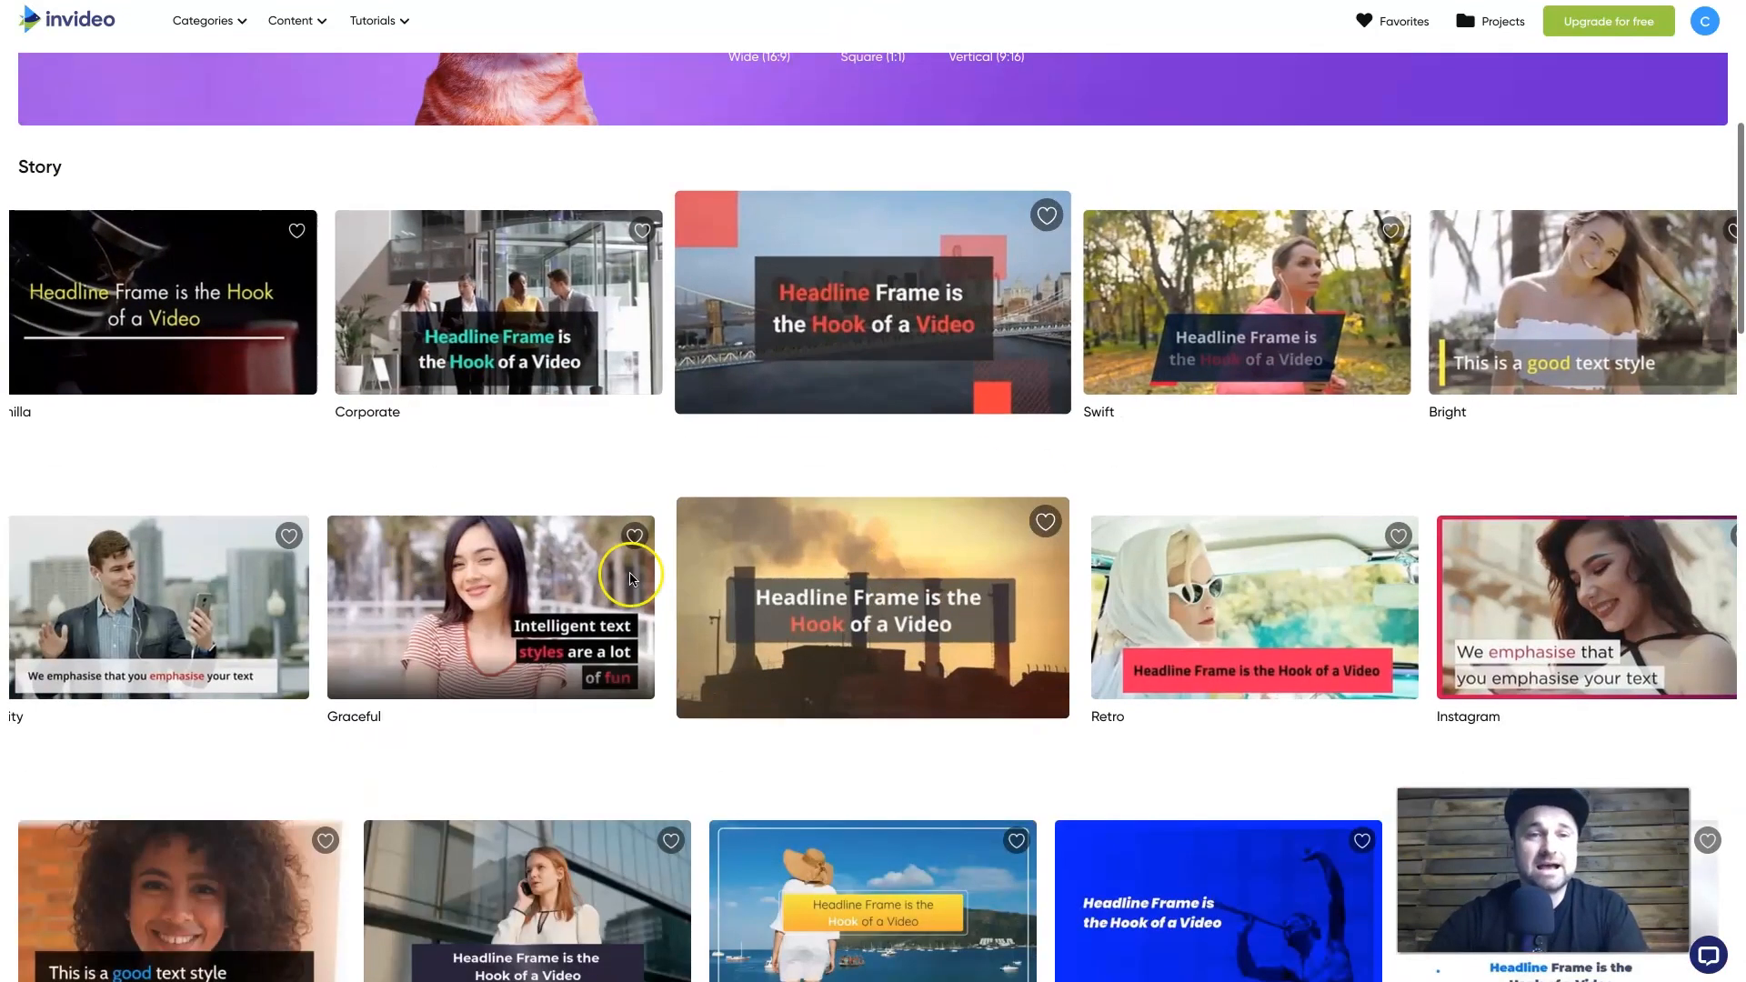
pyautogui.scroll(-7, 421, 558)
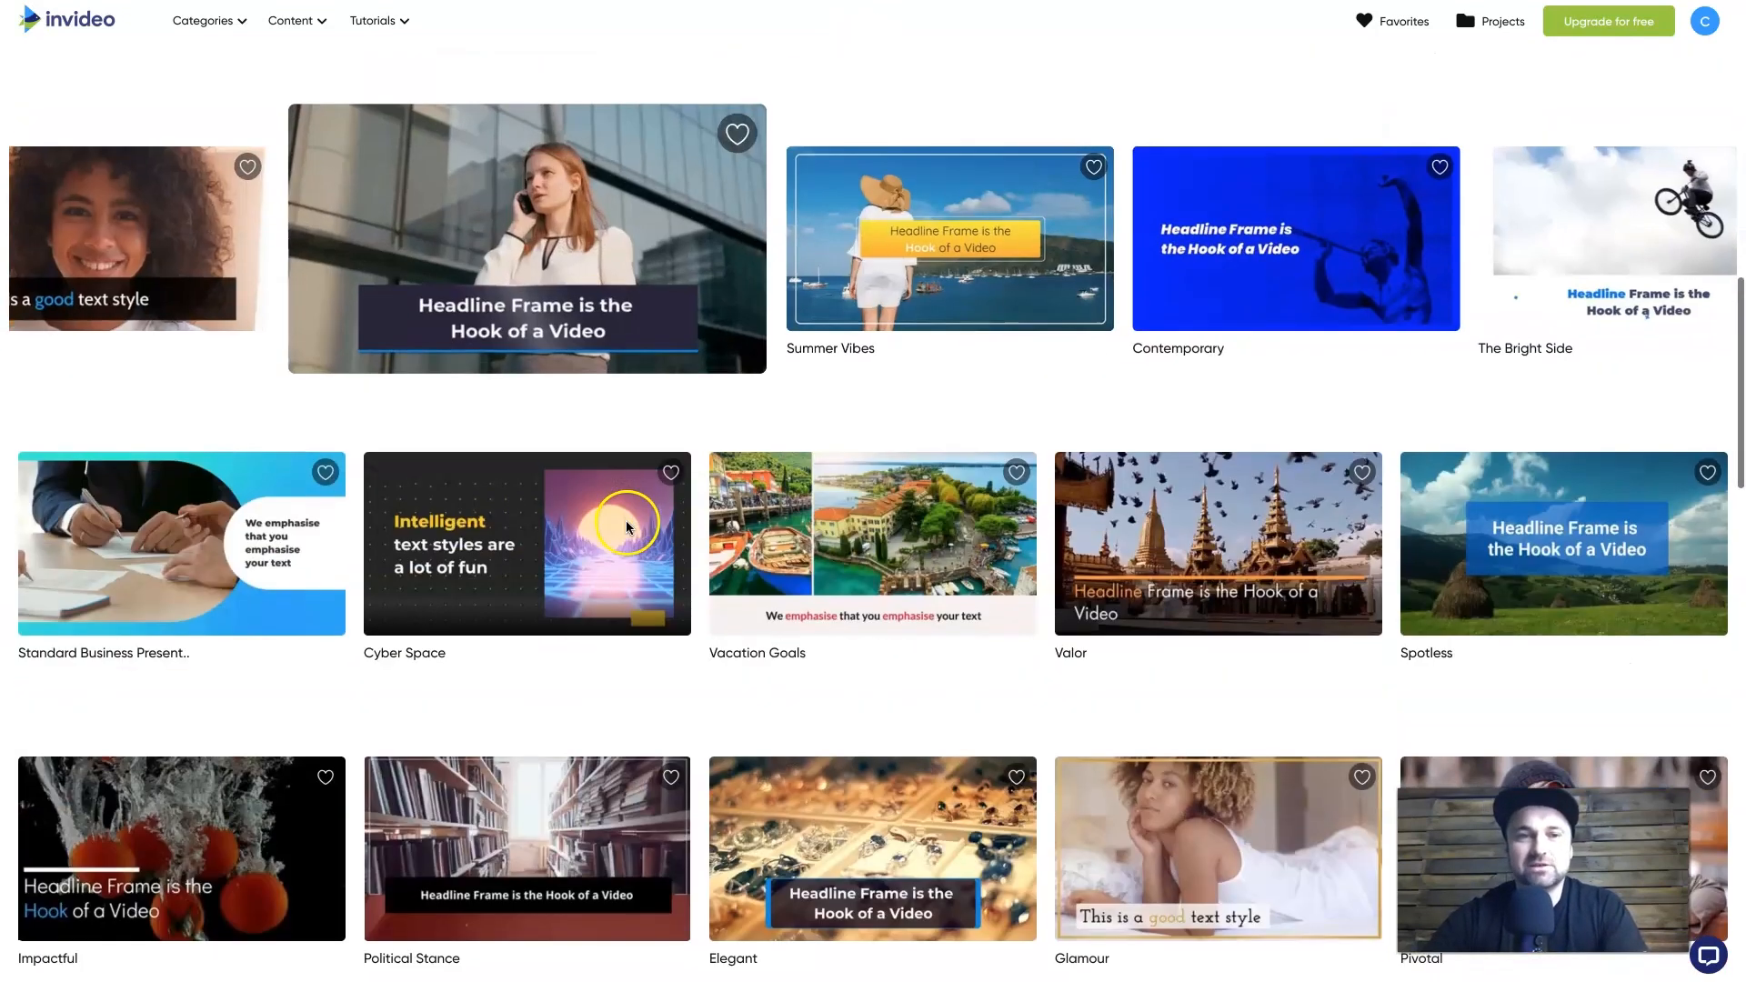
pyautogui.scroll(-3, 1051, 553)
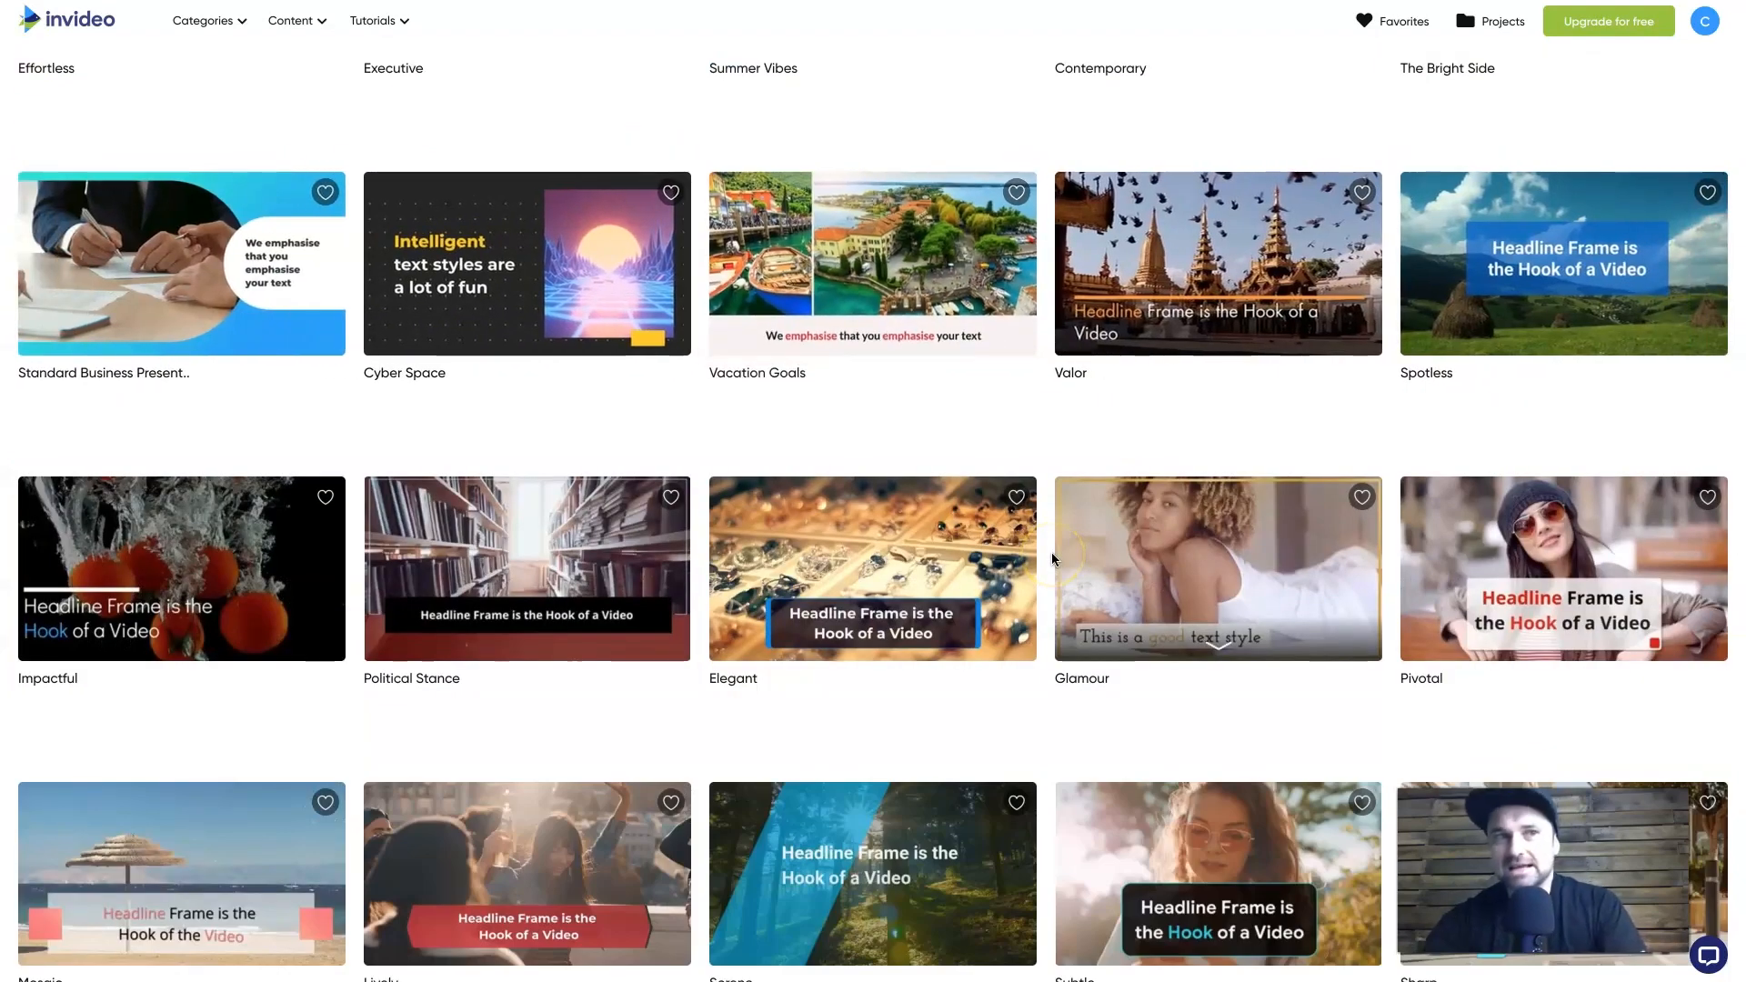
pyautogui.scroll(-2, 986, 354)
pyautogui.scroll(3, 997, 355)
pyautogui.scroll(2, 996, 355)
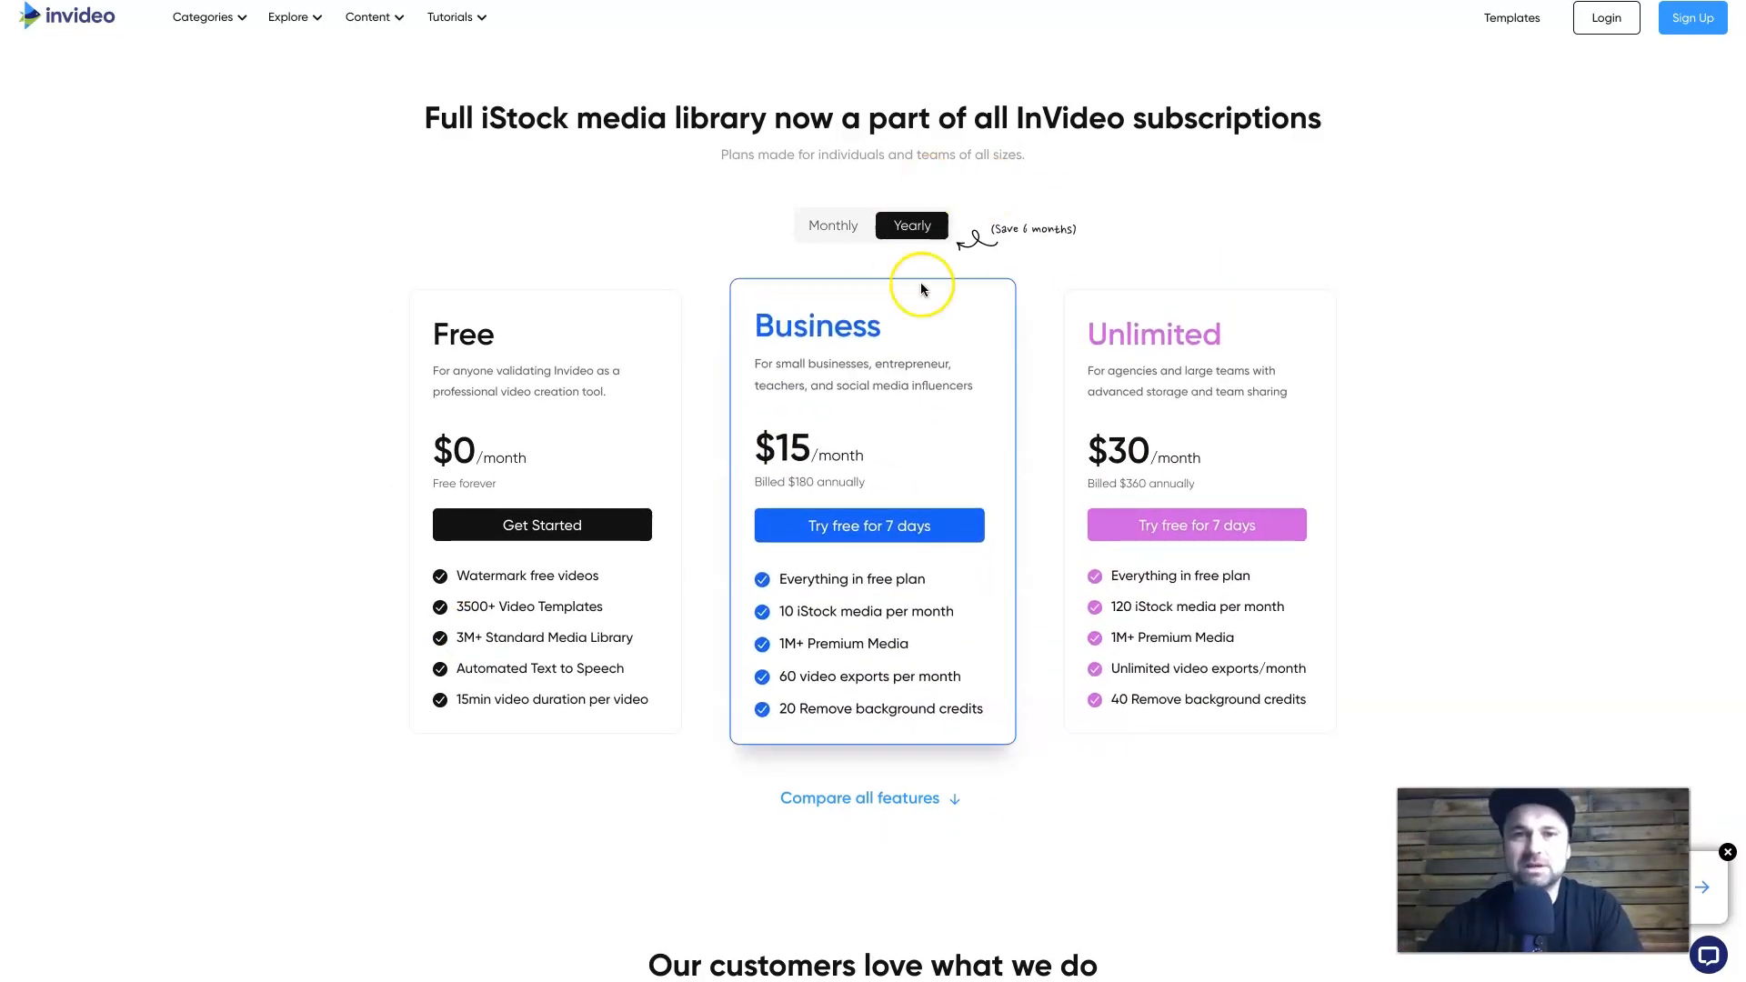
# - View the plans with monthly billing and open the checkout for the Business plan's yearly 7-day free trial
pyautogui.click(855, 228)
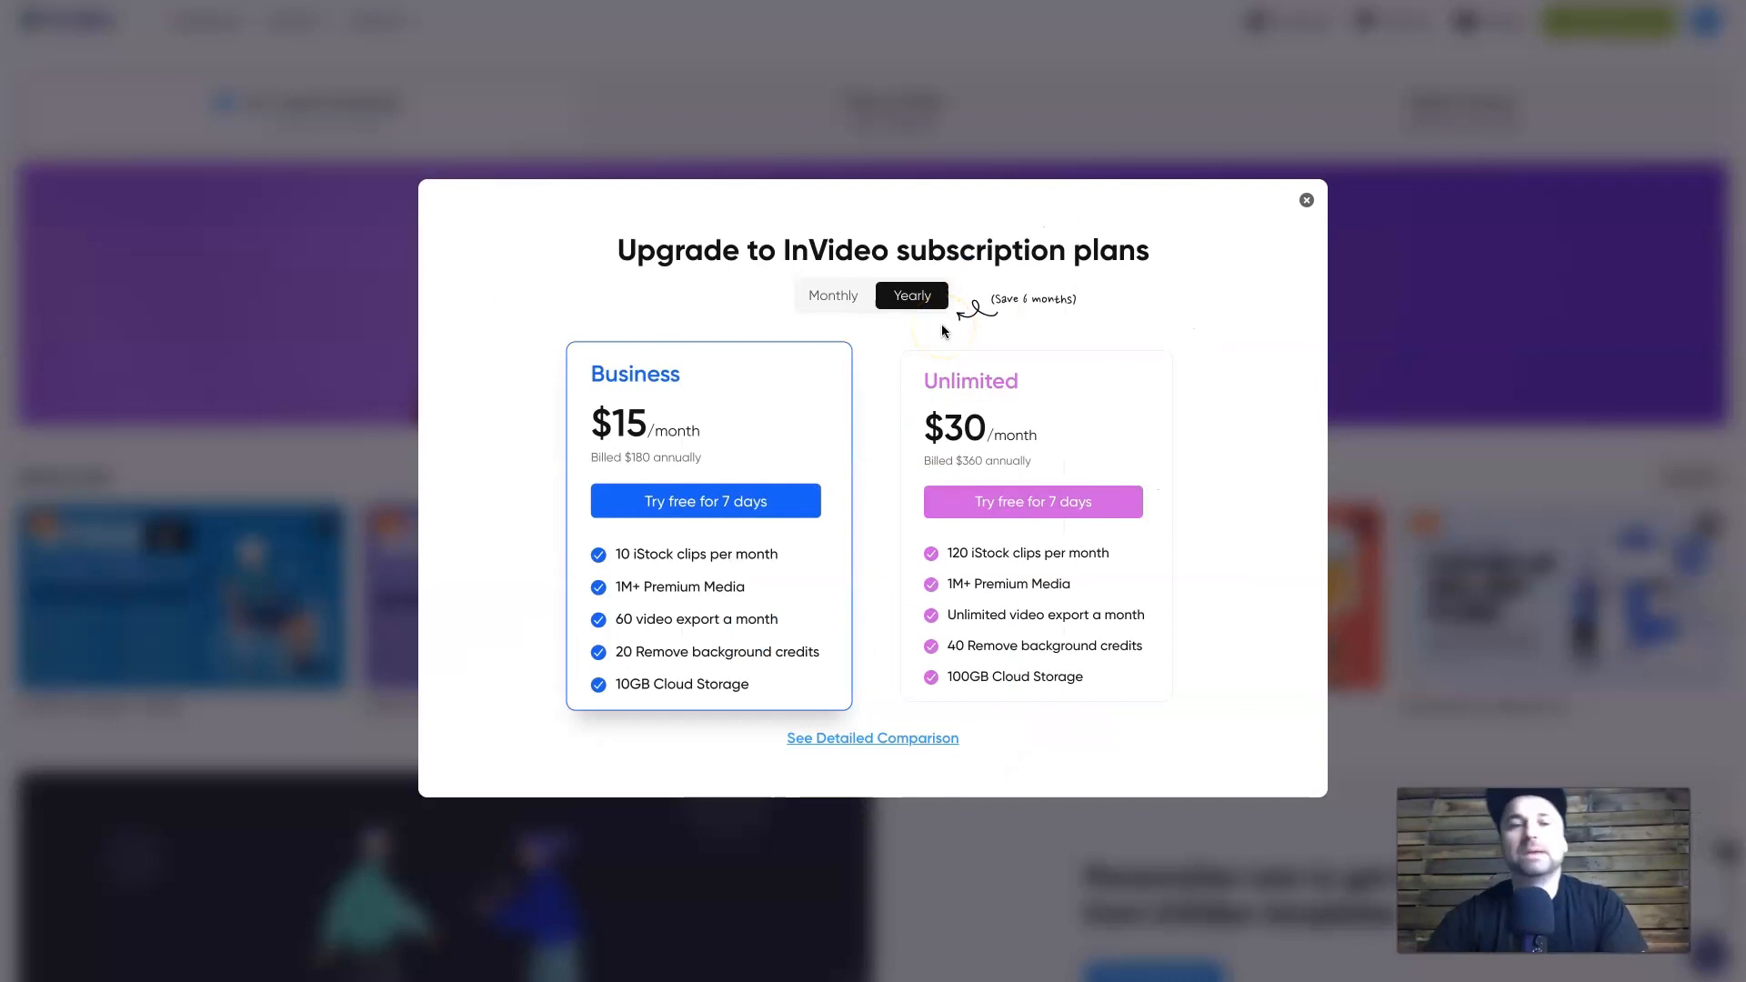
pyautogui.click(724, 508)
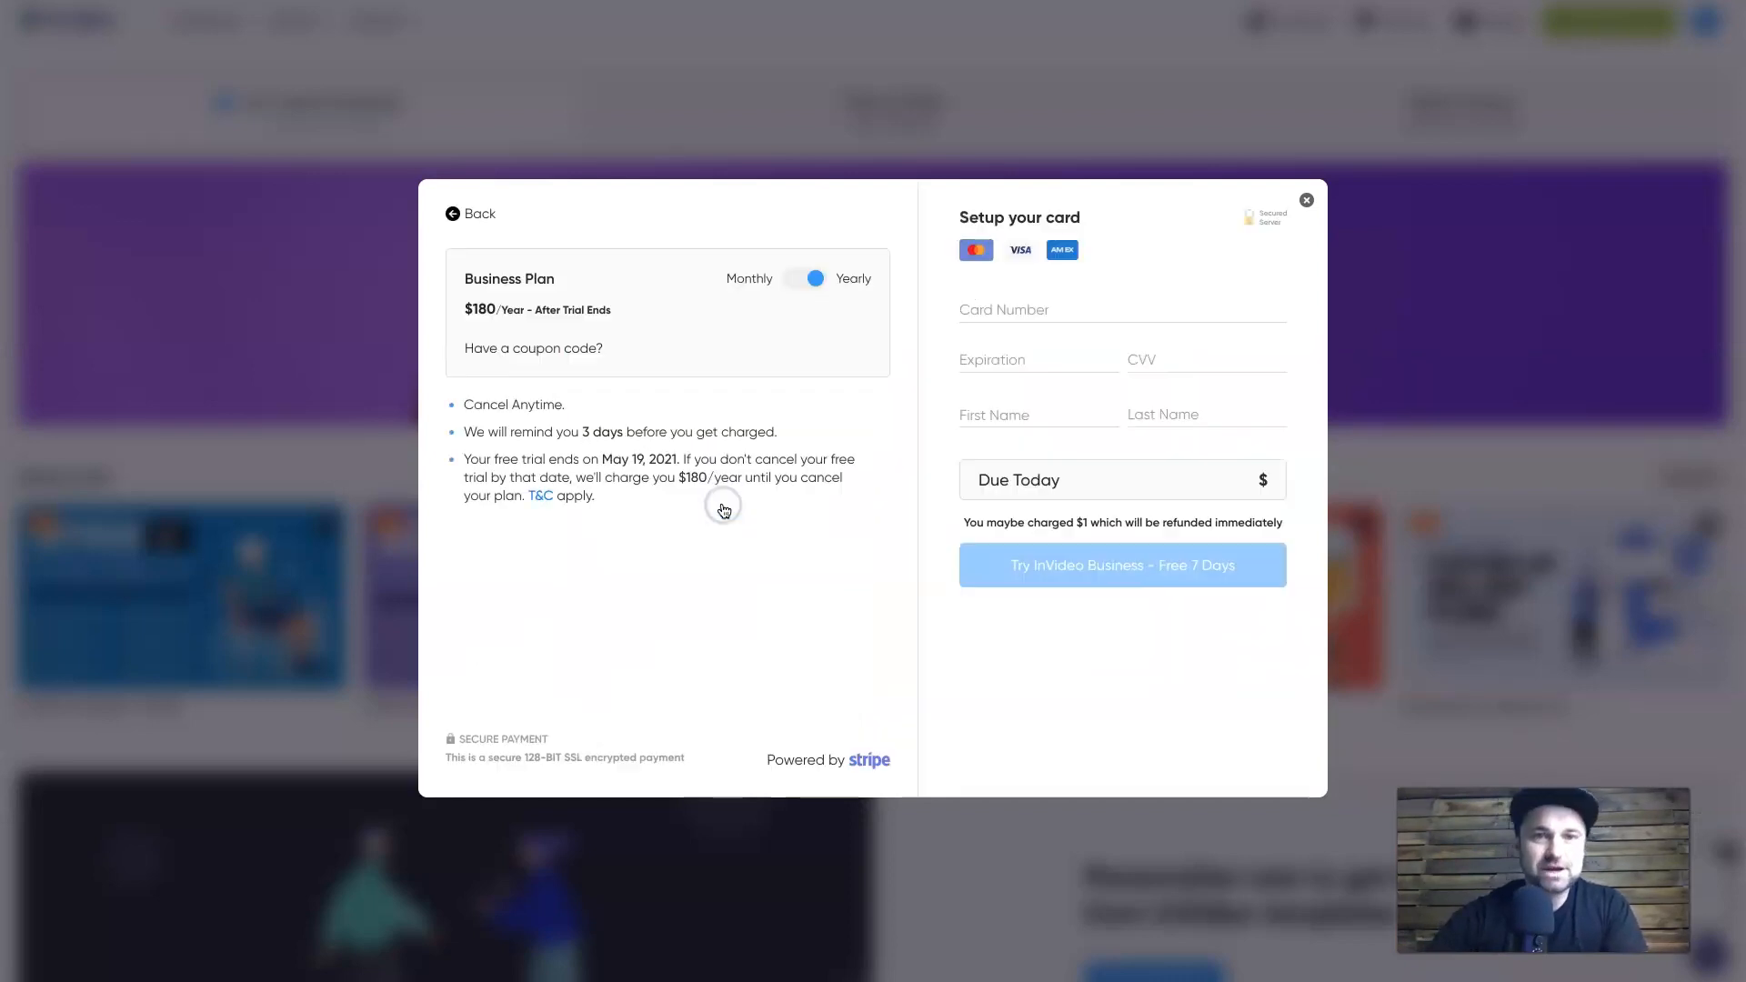
# - Apply the coupon code LMR25 to the Business plan and switch its billing to monthly
pyautogui.click(550, 349)
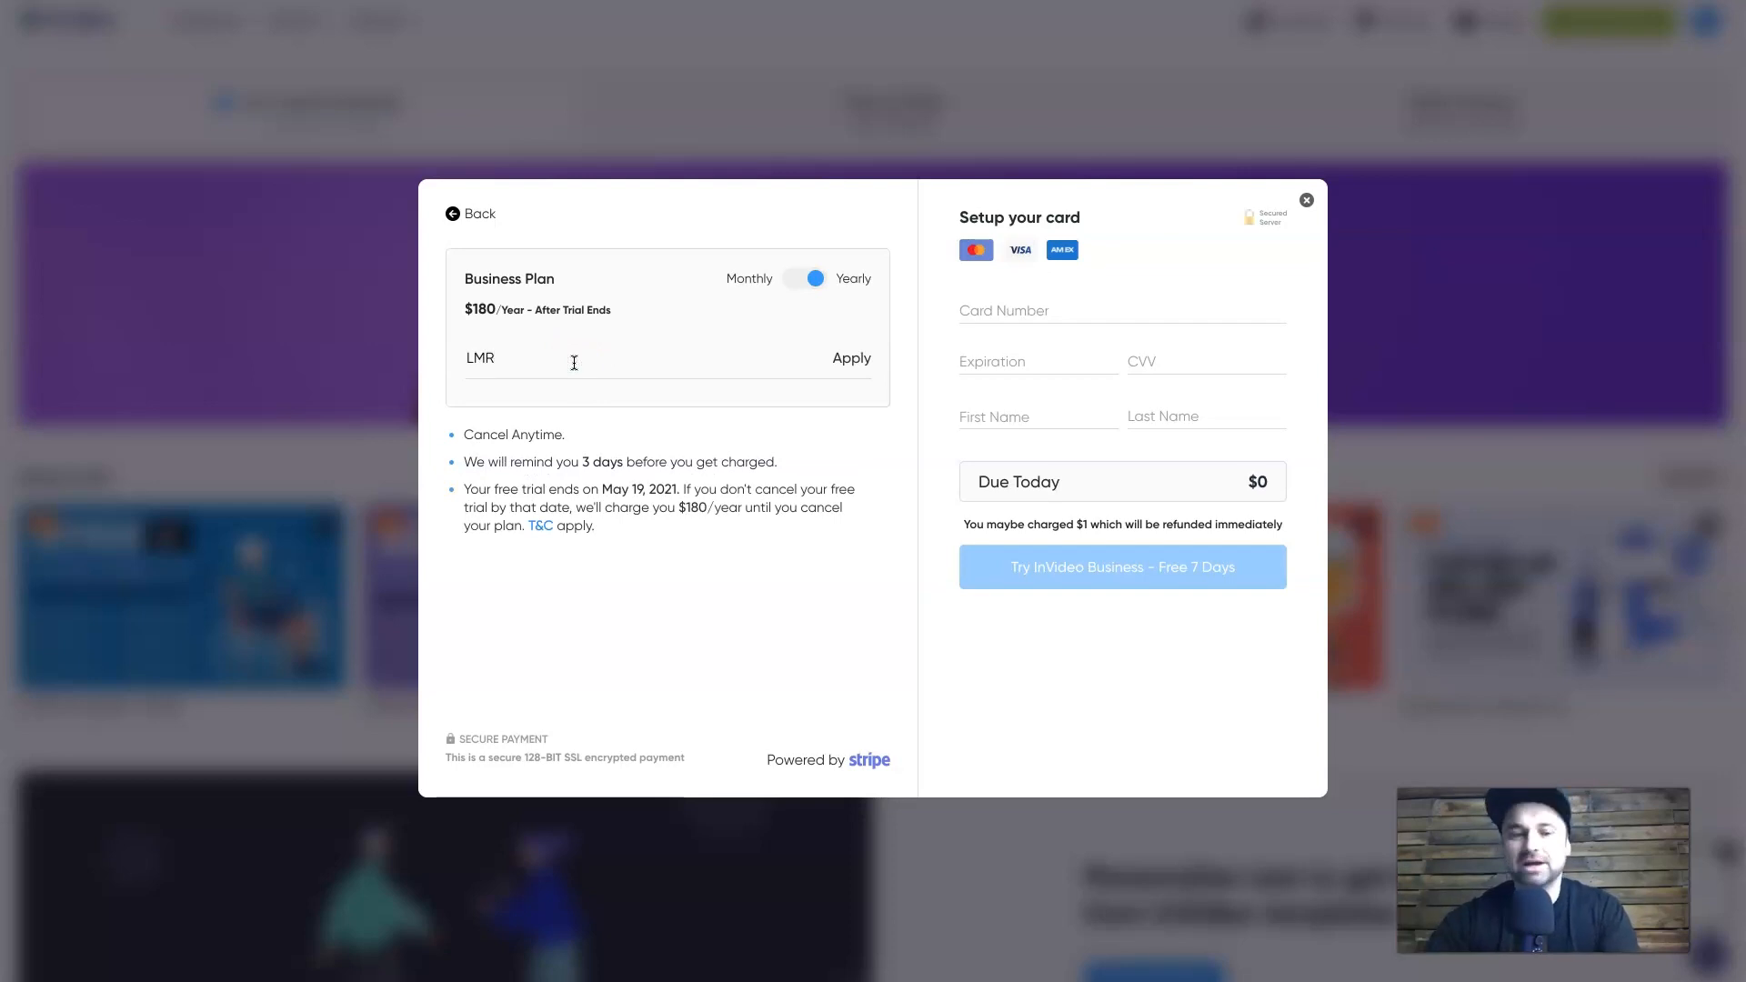
pyautogui.click(844, 362)
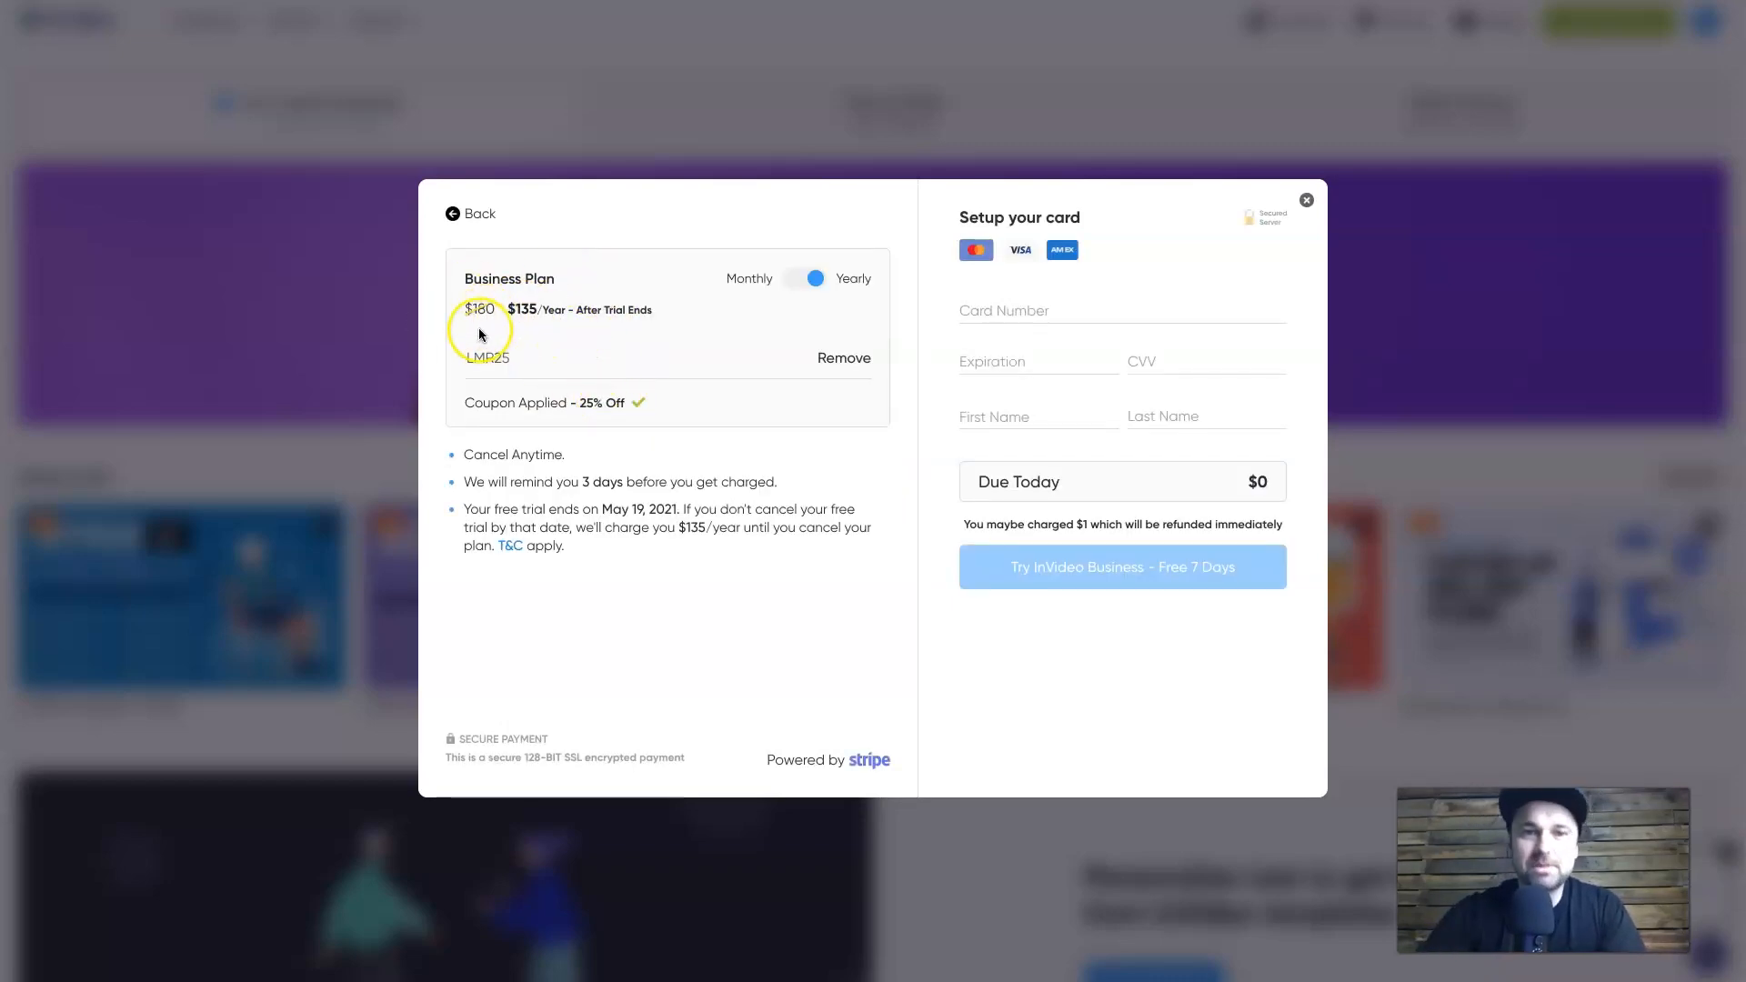
pyautogui.click(795, 279)
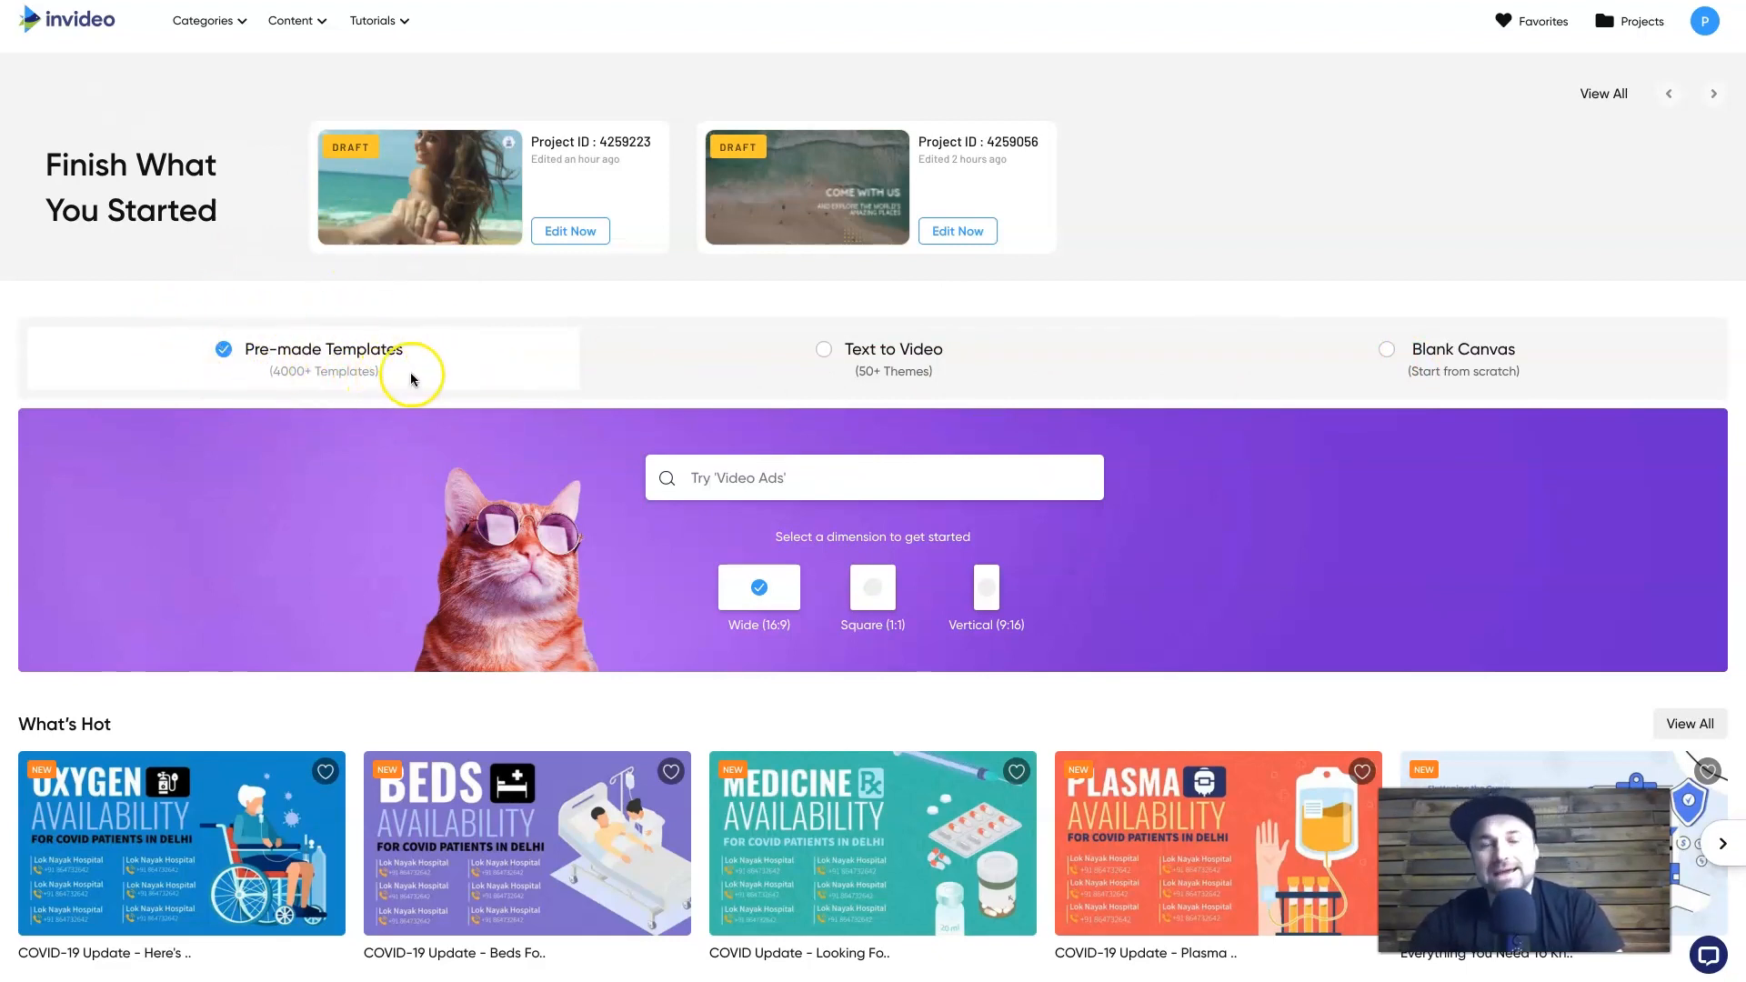
# - Browse the pre-made templates from What's Hot and Recently Added through the May event calendar up to Memorial Day
pyautogui.scroll(-6, 761, 630)
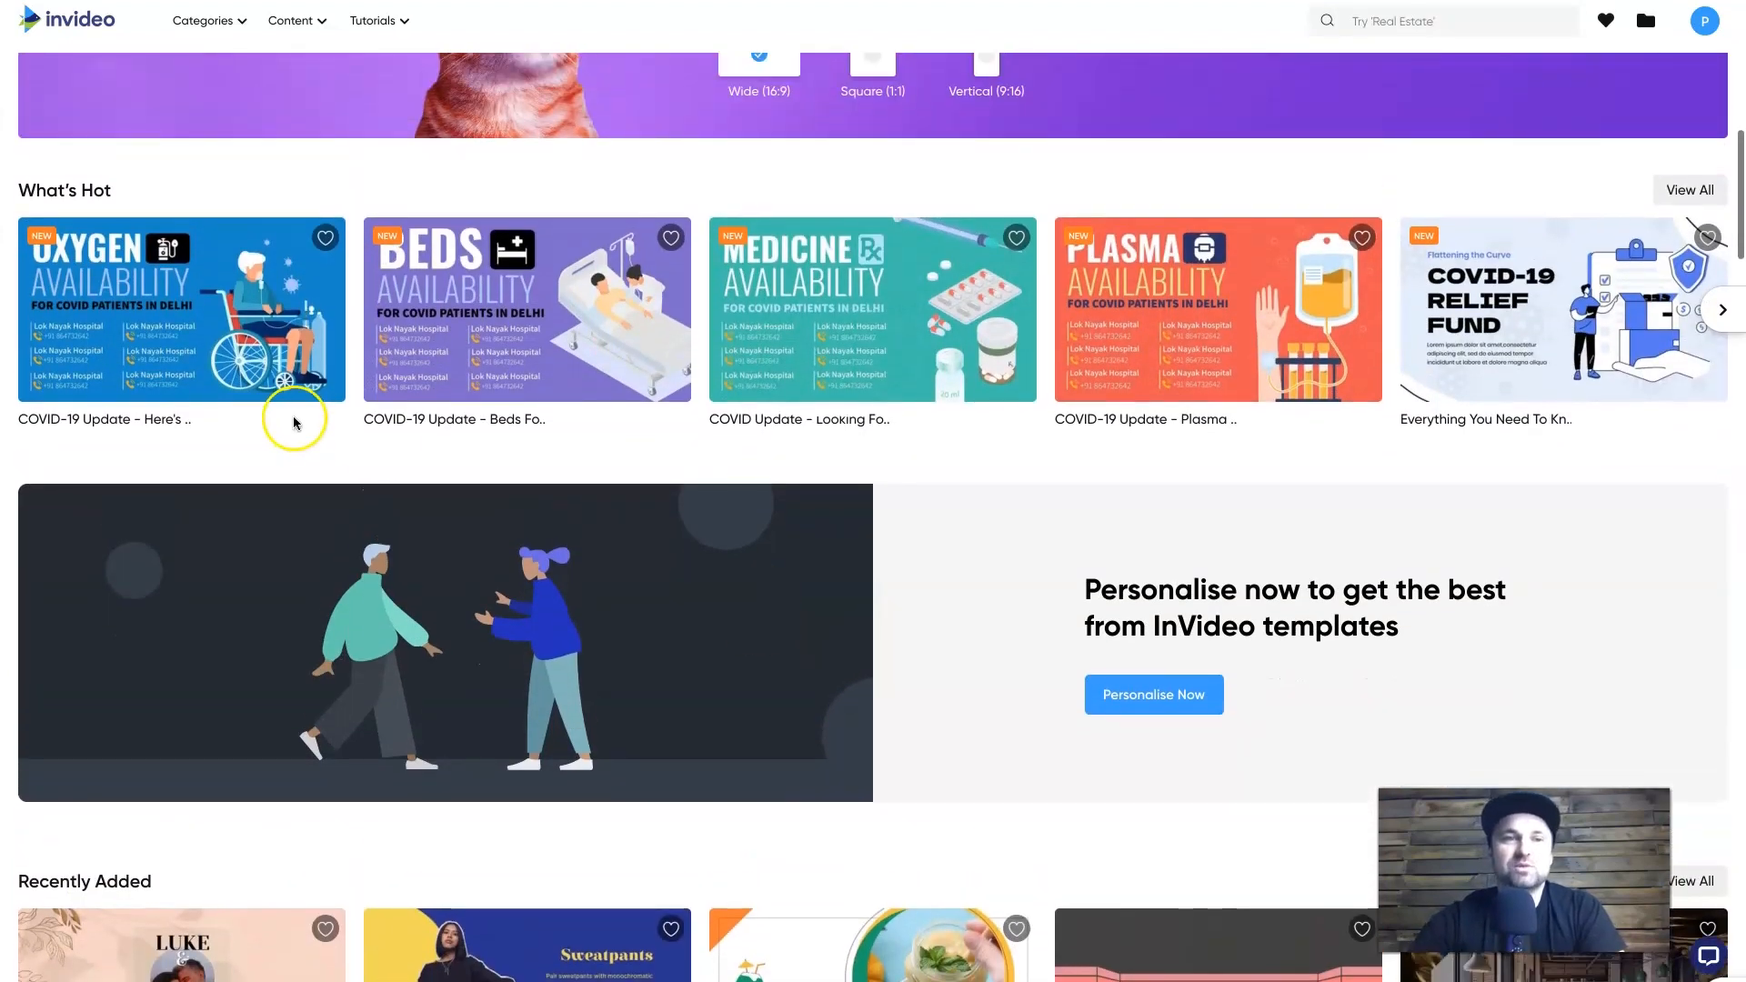
pyautogui.scroll(-6, 475, 339)
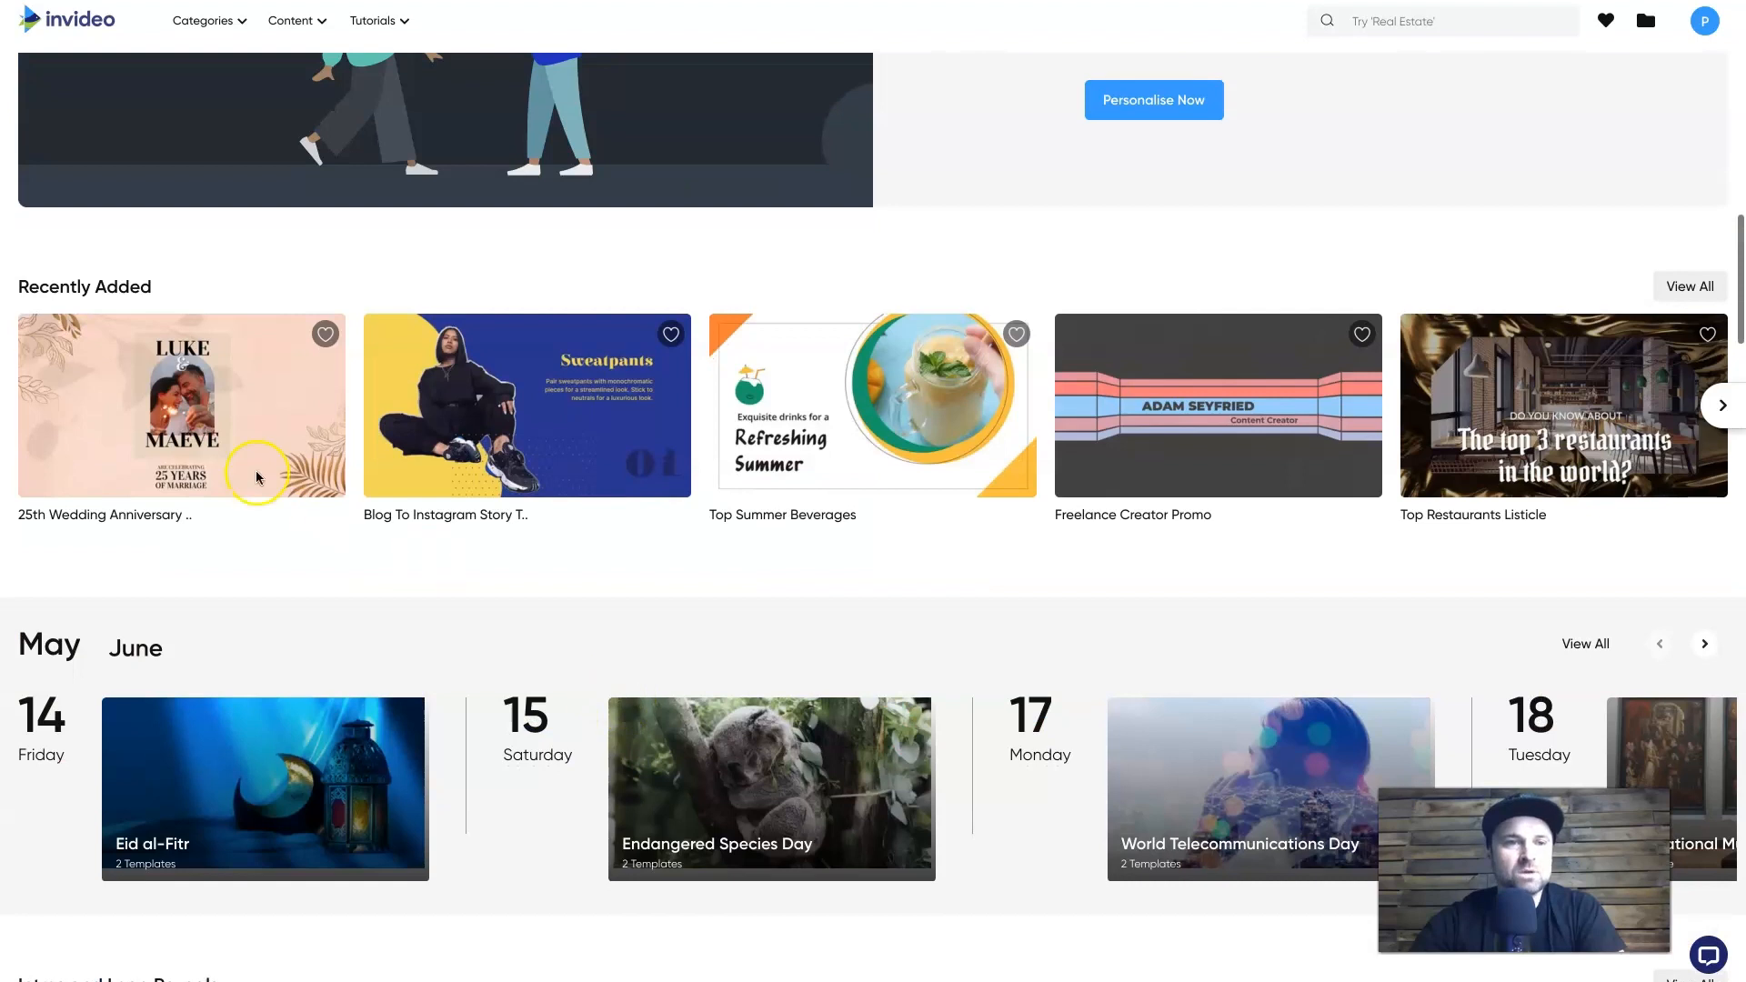
pyautogui.scroll(-5, 1310, 513)
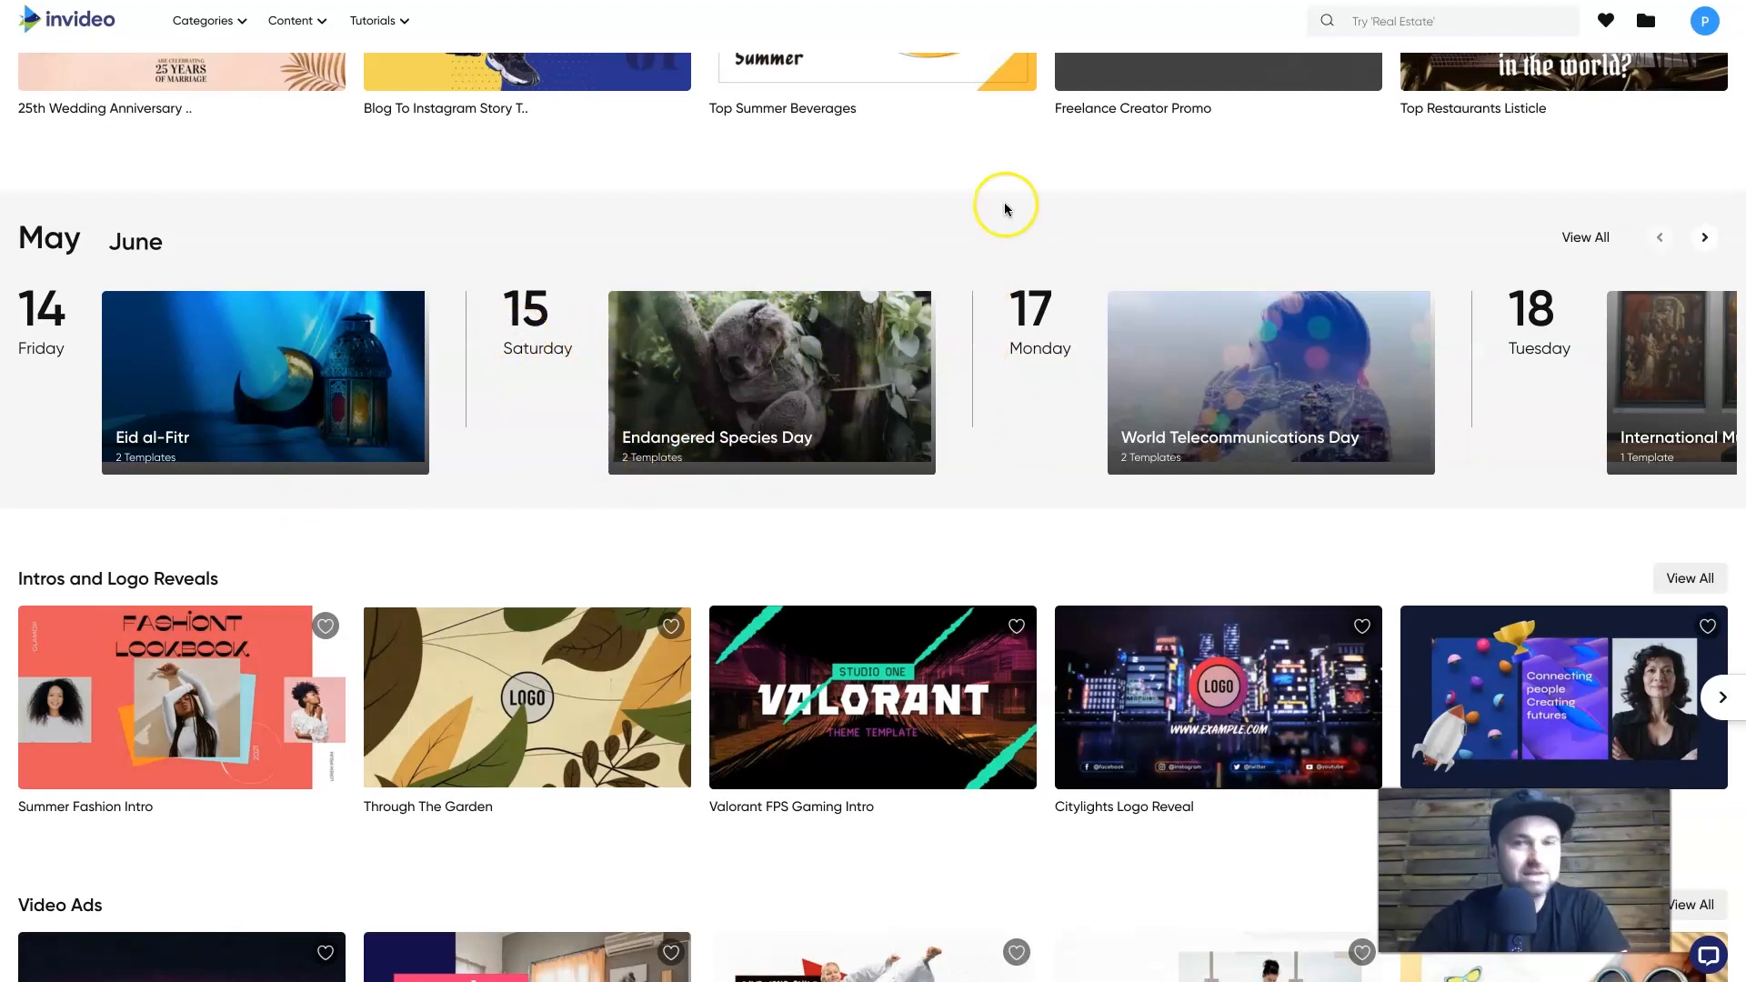
pyautogui.hscroll(15, 1243, 446)
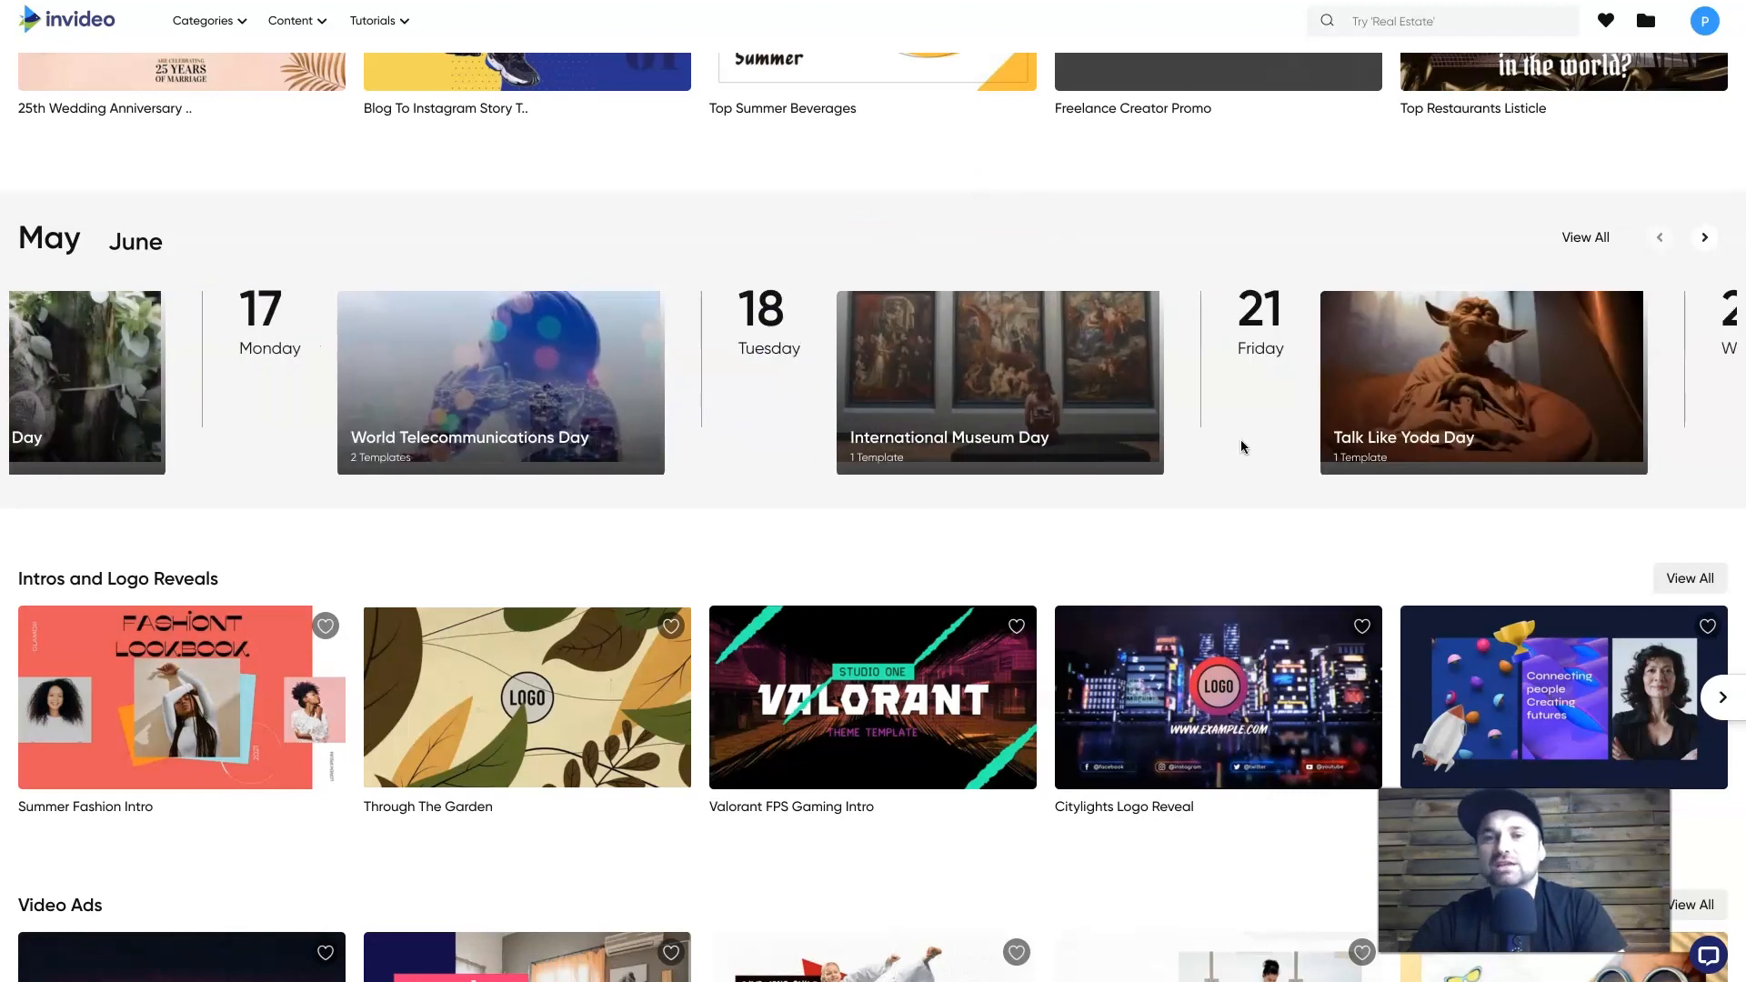
pyautogui.hscroll(10, 1243, 445)
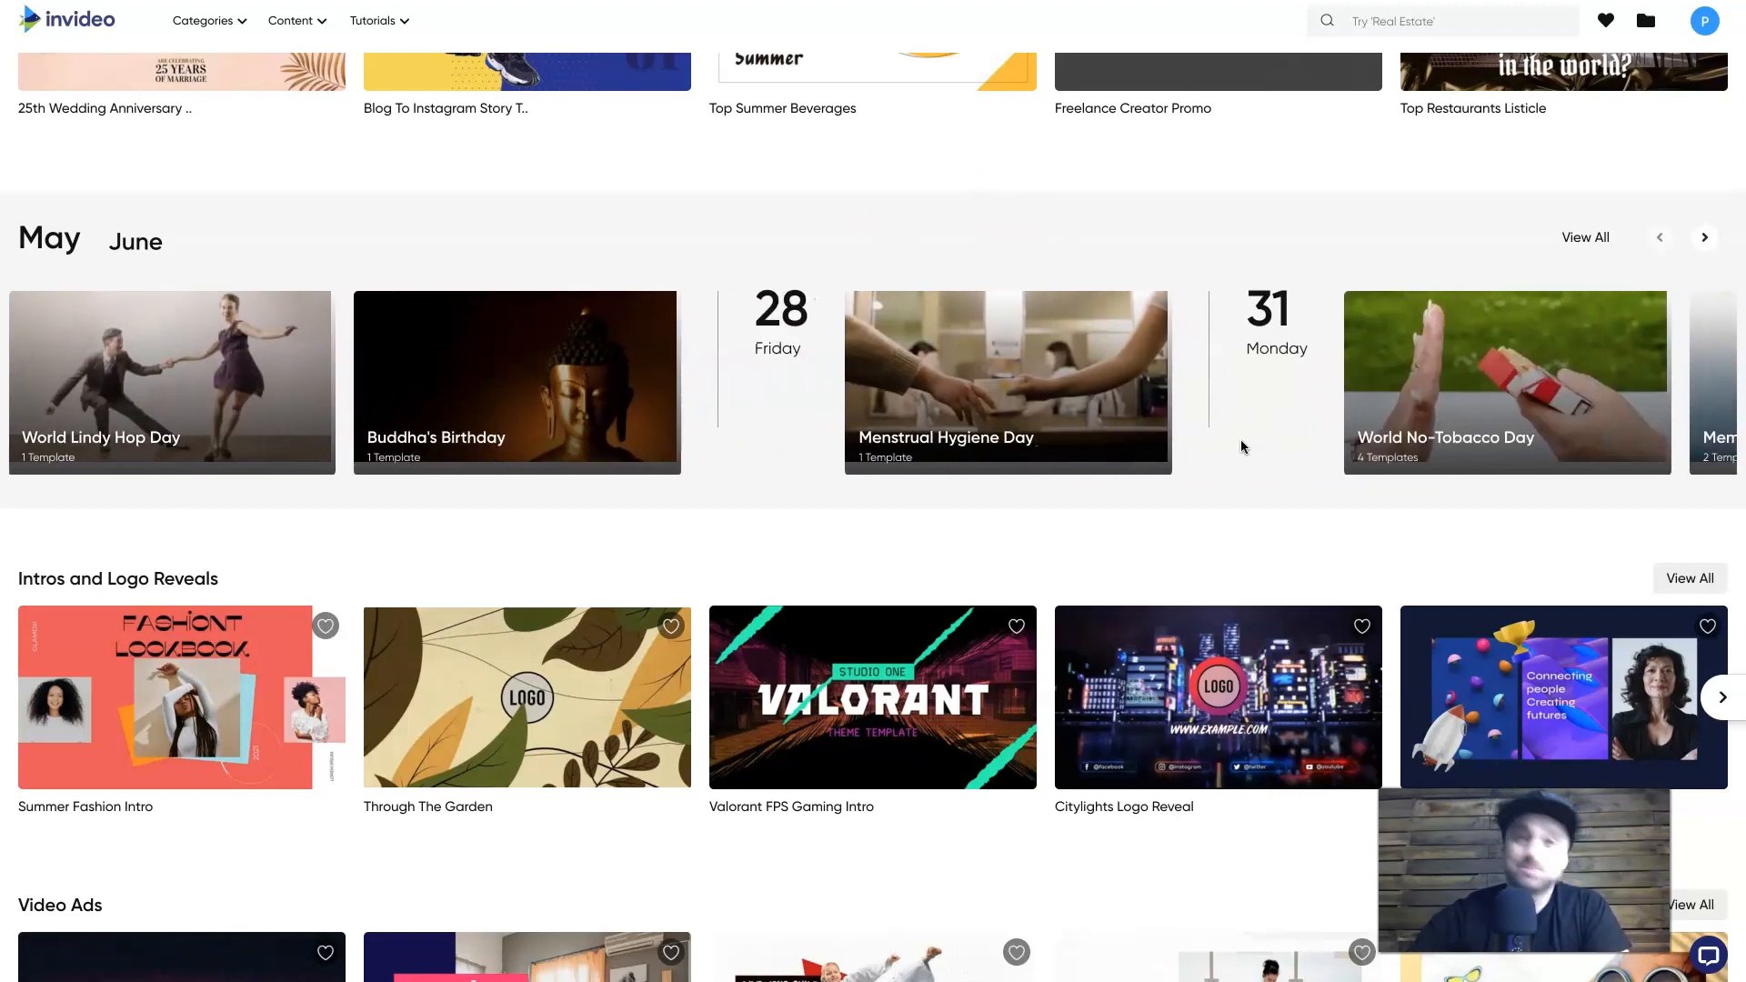
pyautogui.hscroll(3, 962, 458)
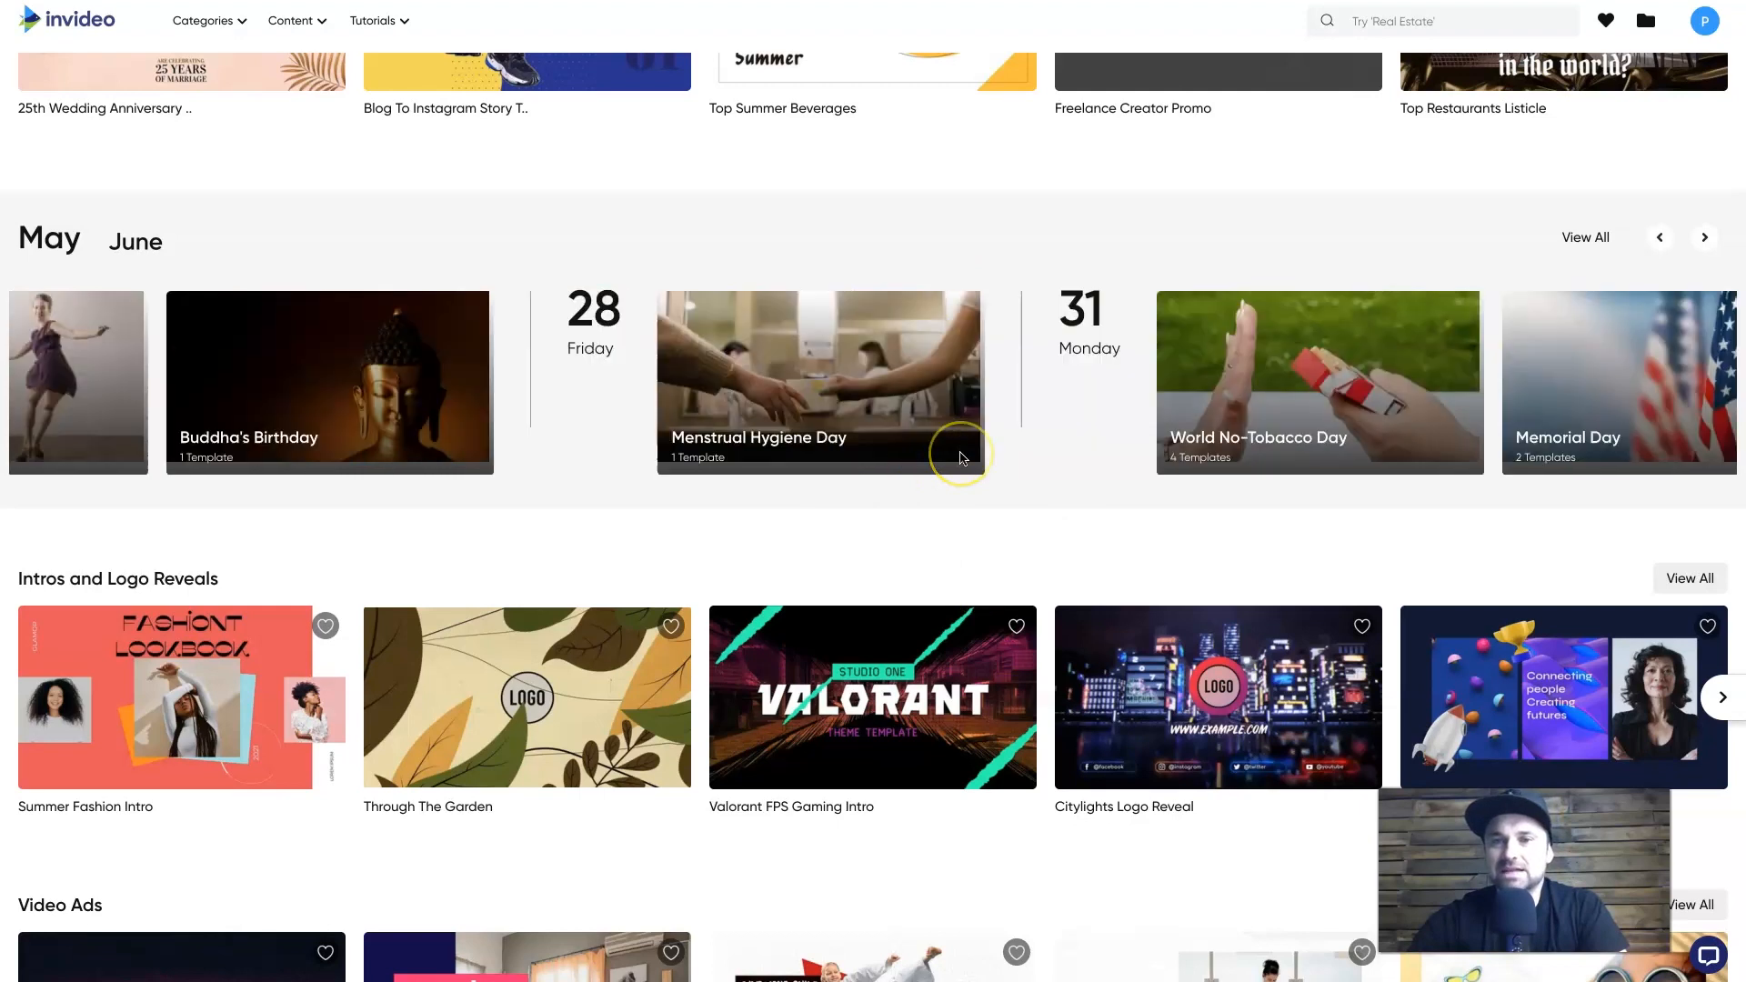
# - Look through the Intros and Logo Reveals templates and preview Minimal Techno Logo with the computer's sound muted
pyautogui.scroll(-4, 961, 457)
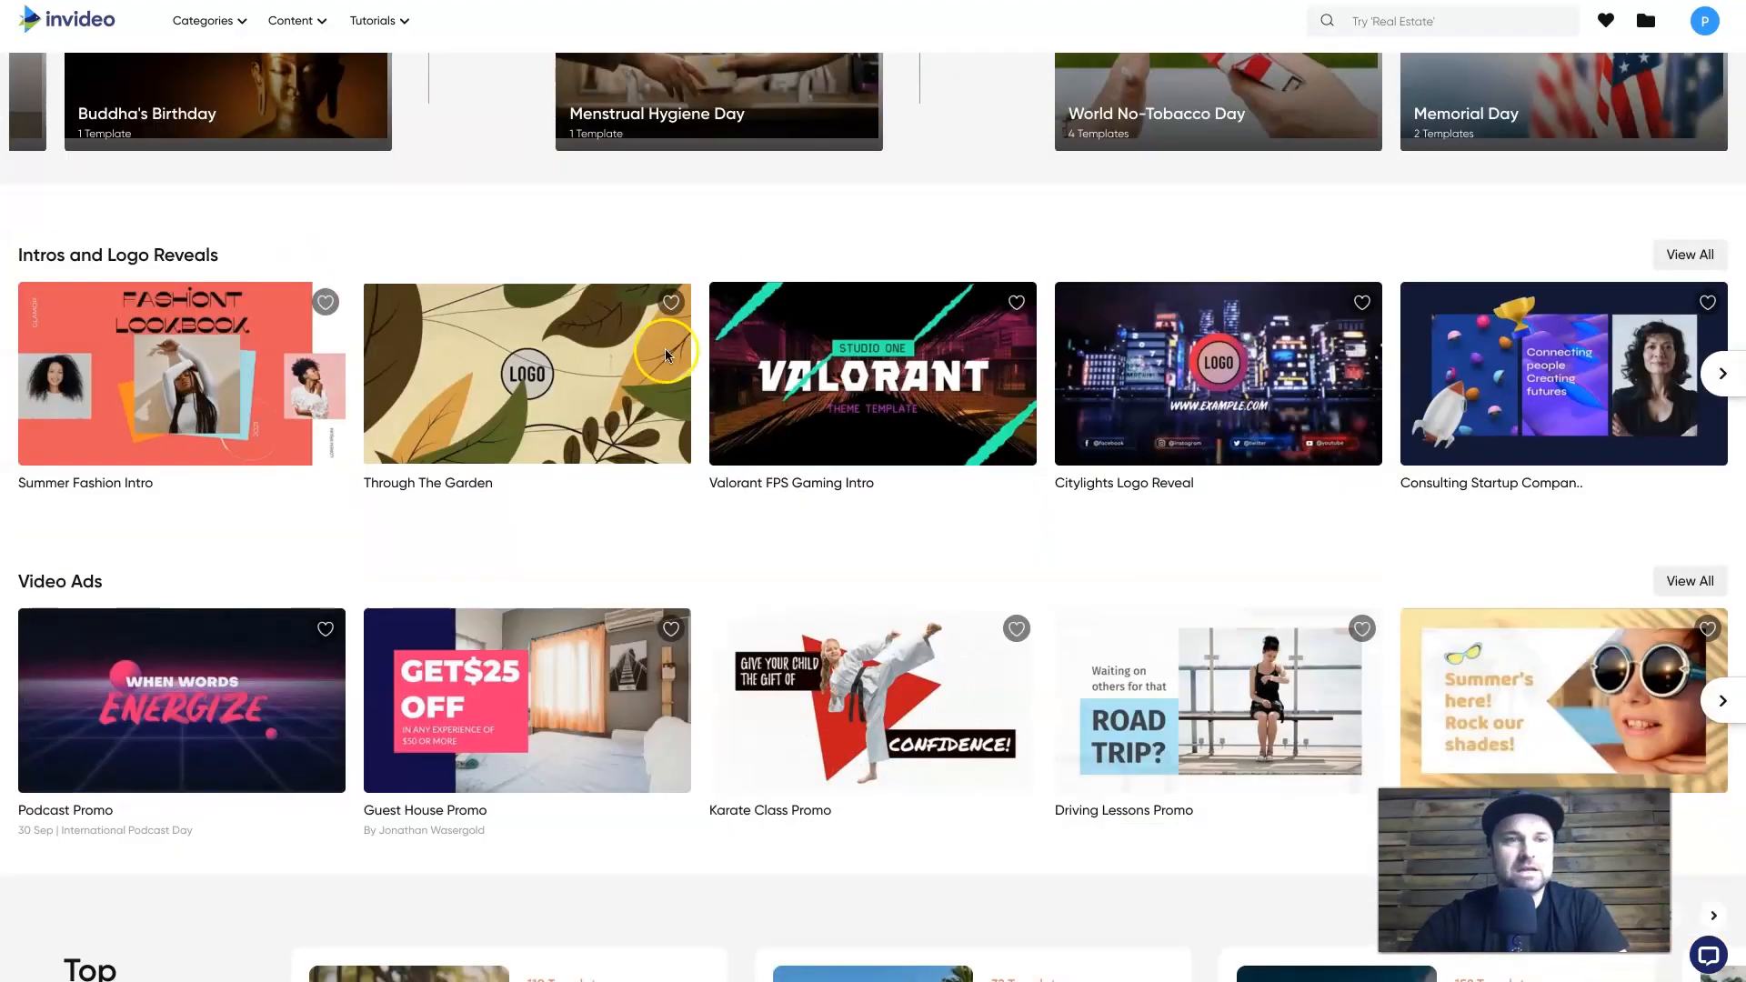
pyautogui.scroll(-2, 667, 356)
pyautogui.scroll(2, 260, 356)
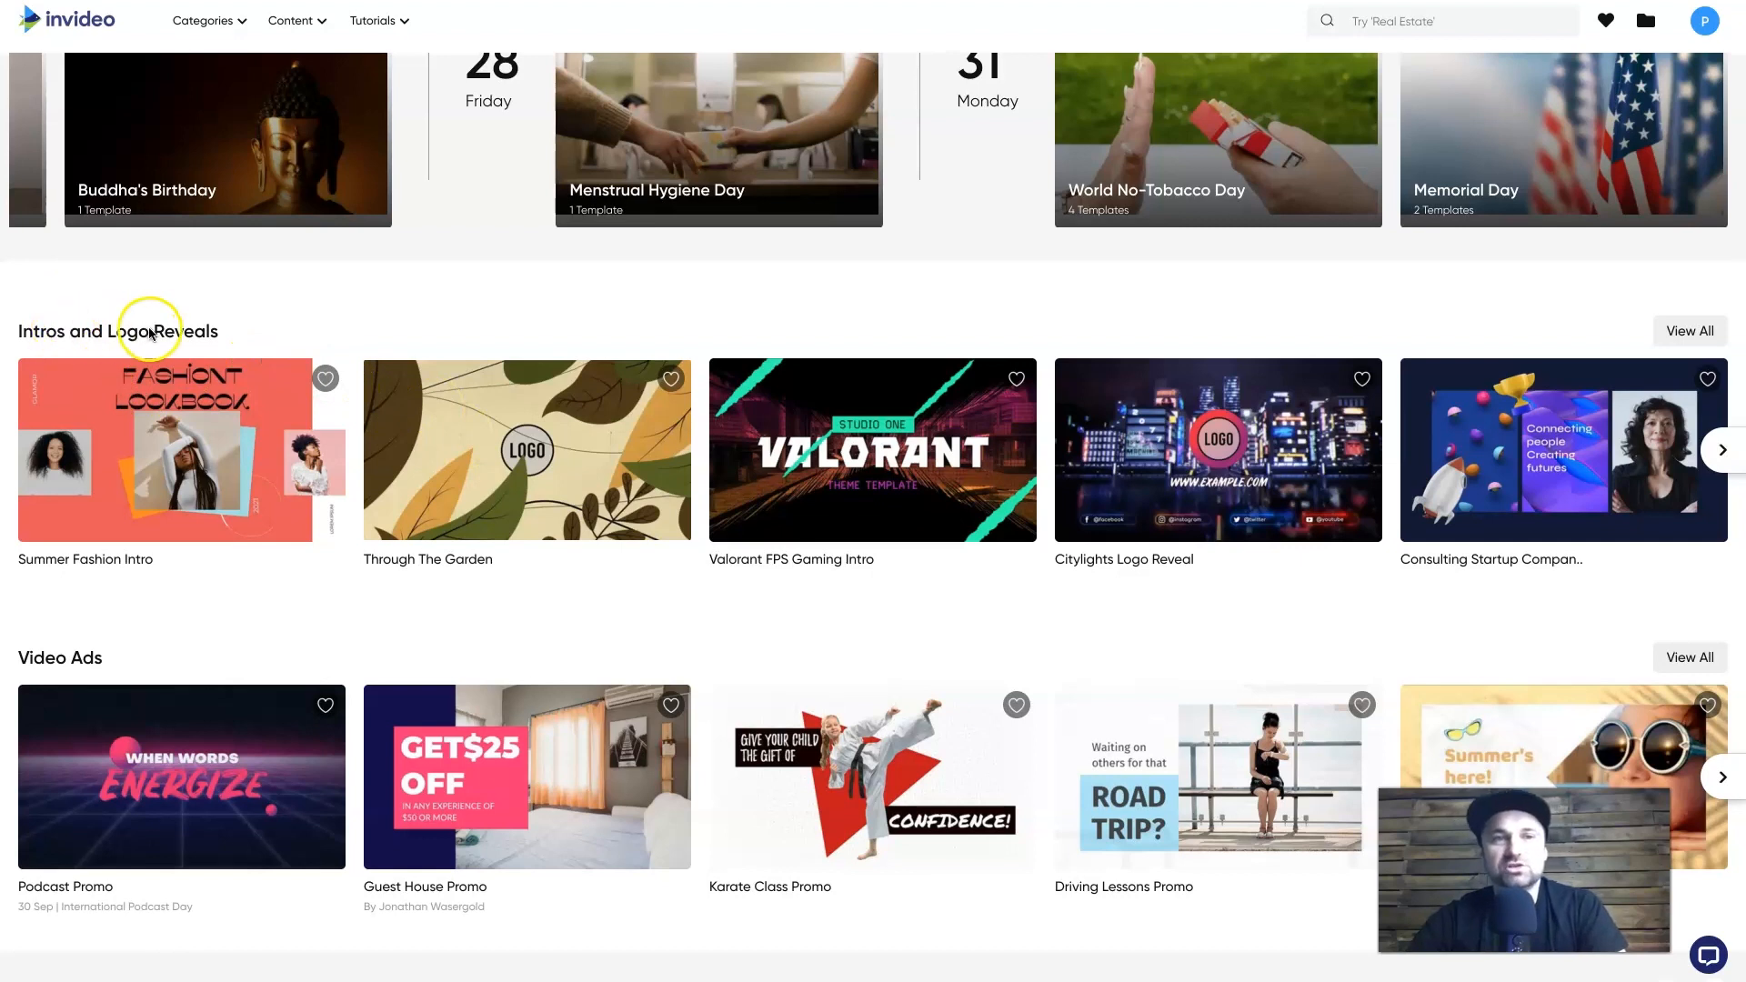
pyautogui.click(1720, 446)
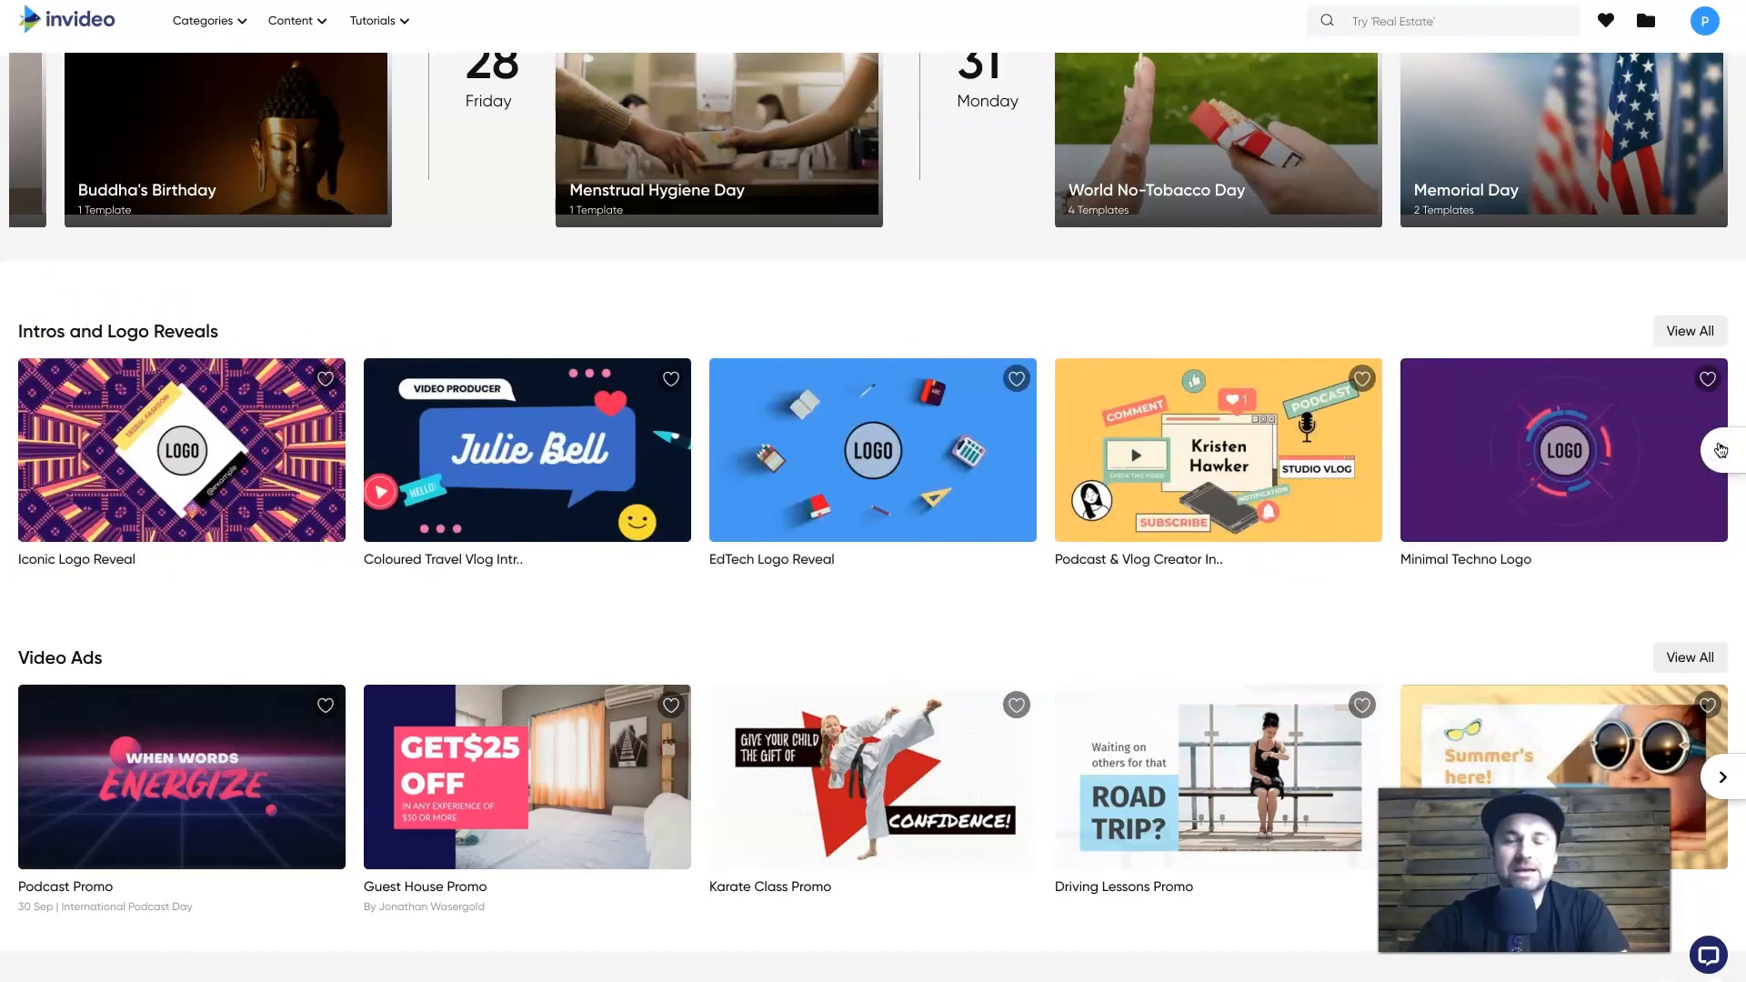
pyautogui.click(1720, 445)
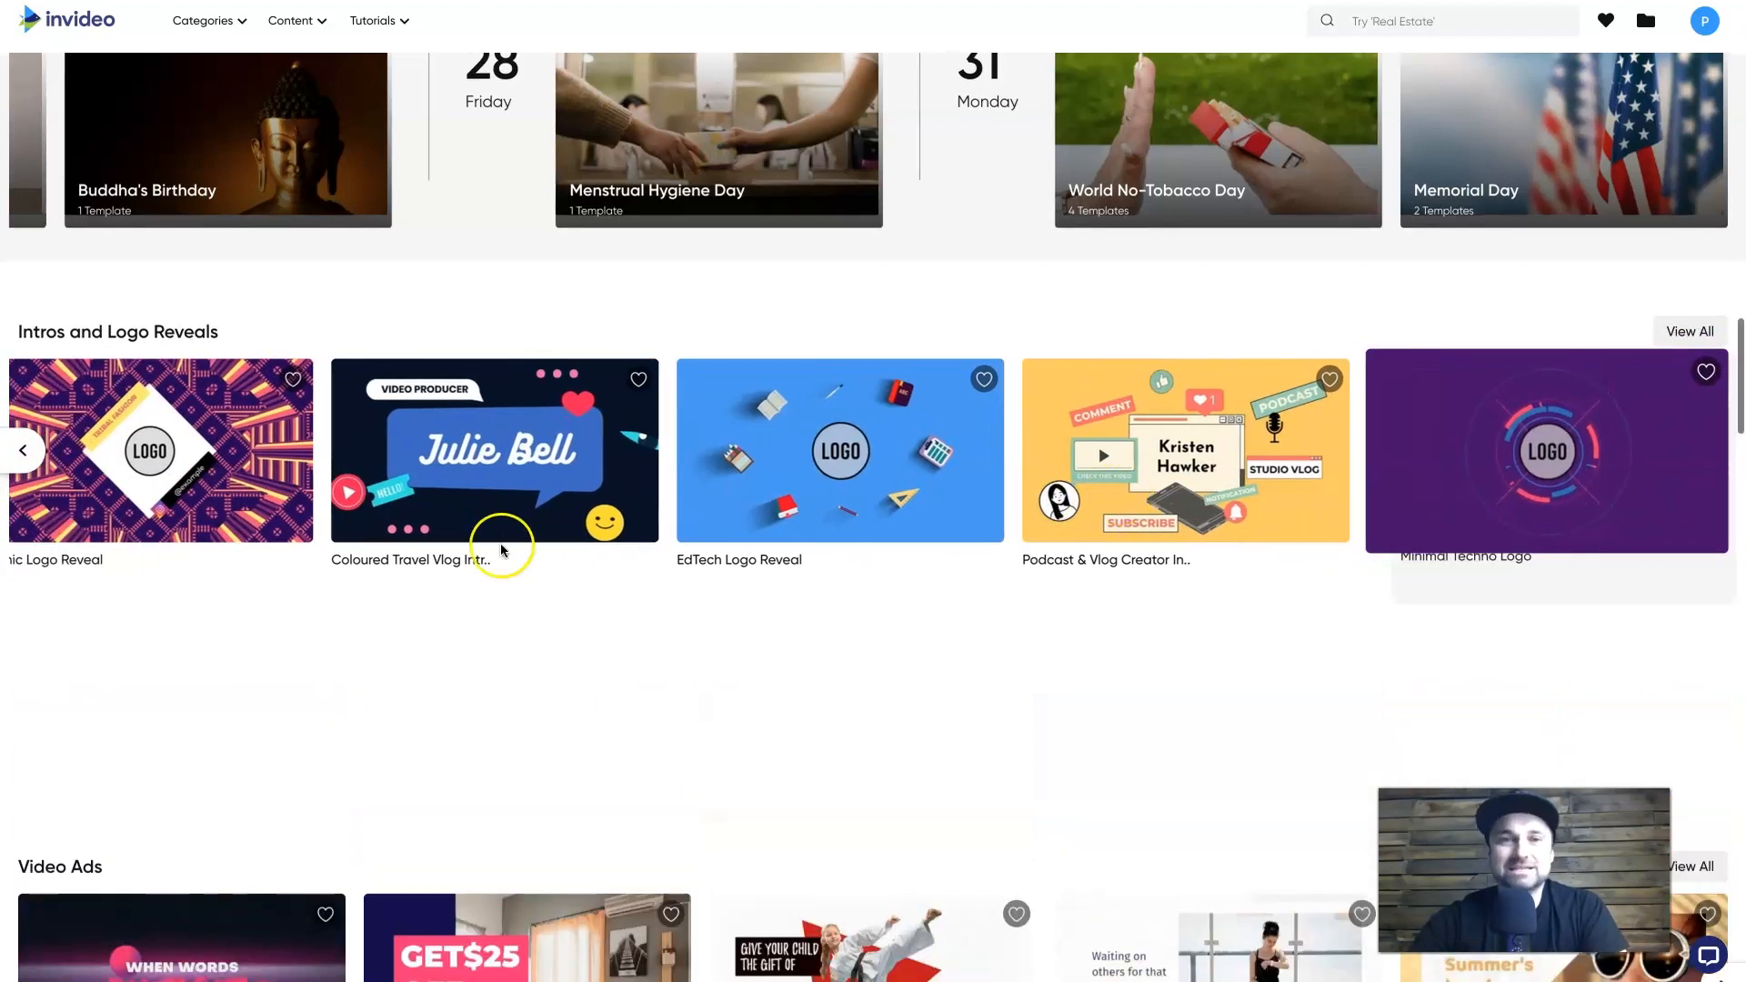
pyautogui.press('XF86AudioMute')
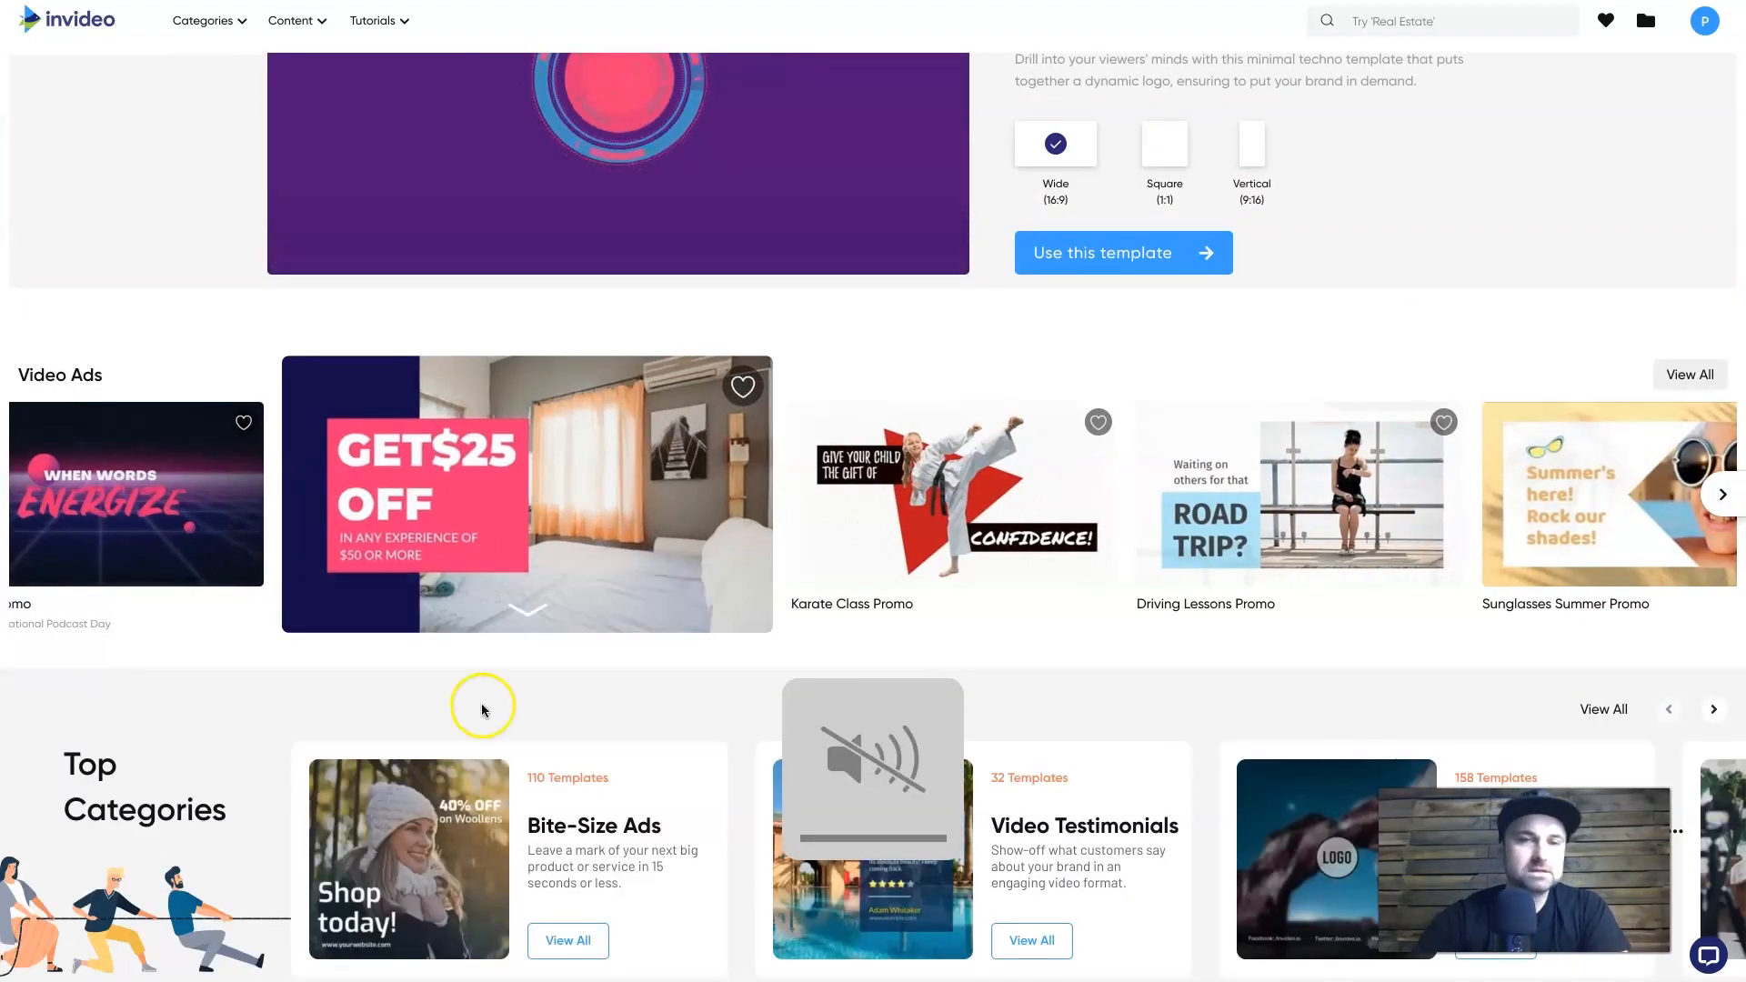
pyautogui.scroll(2, 482, 705)
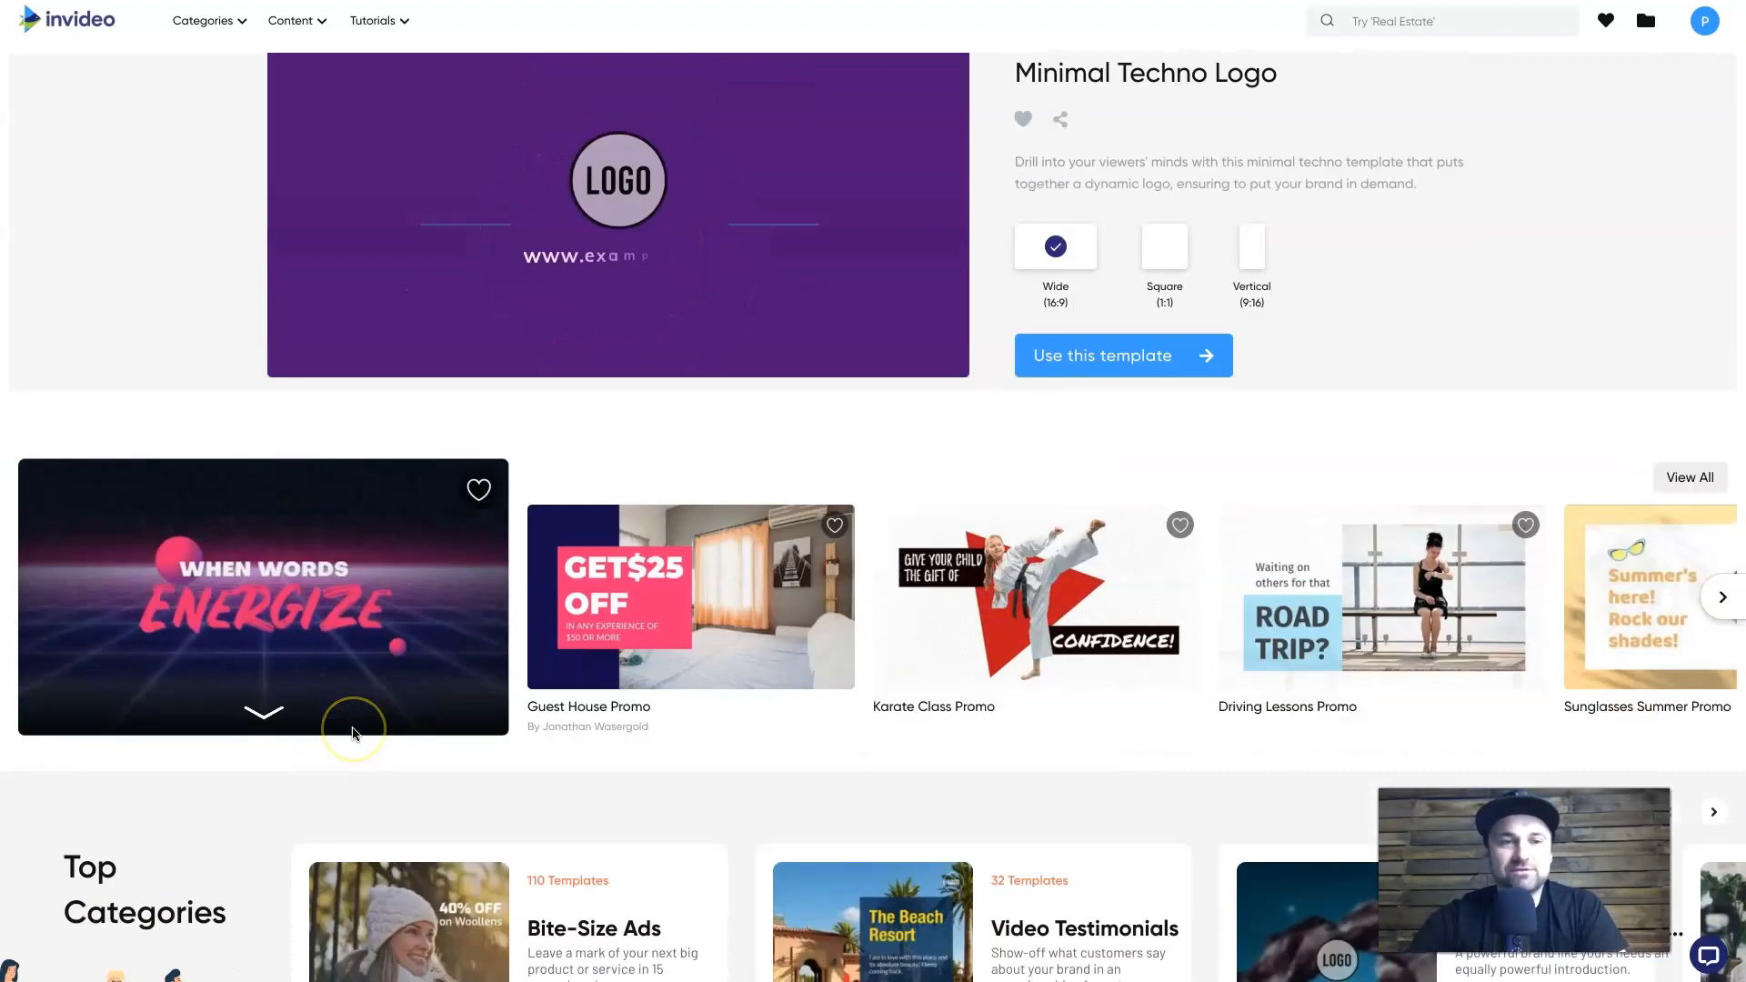
# - Browse the Top Categories and the remaining template rows from Slideshows down to Greetings
pyautogui.scroll(-6, 351, 721)
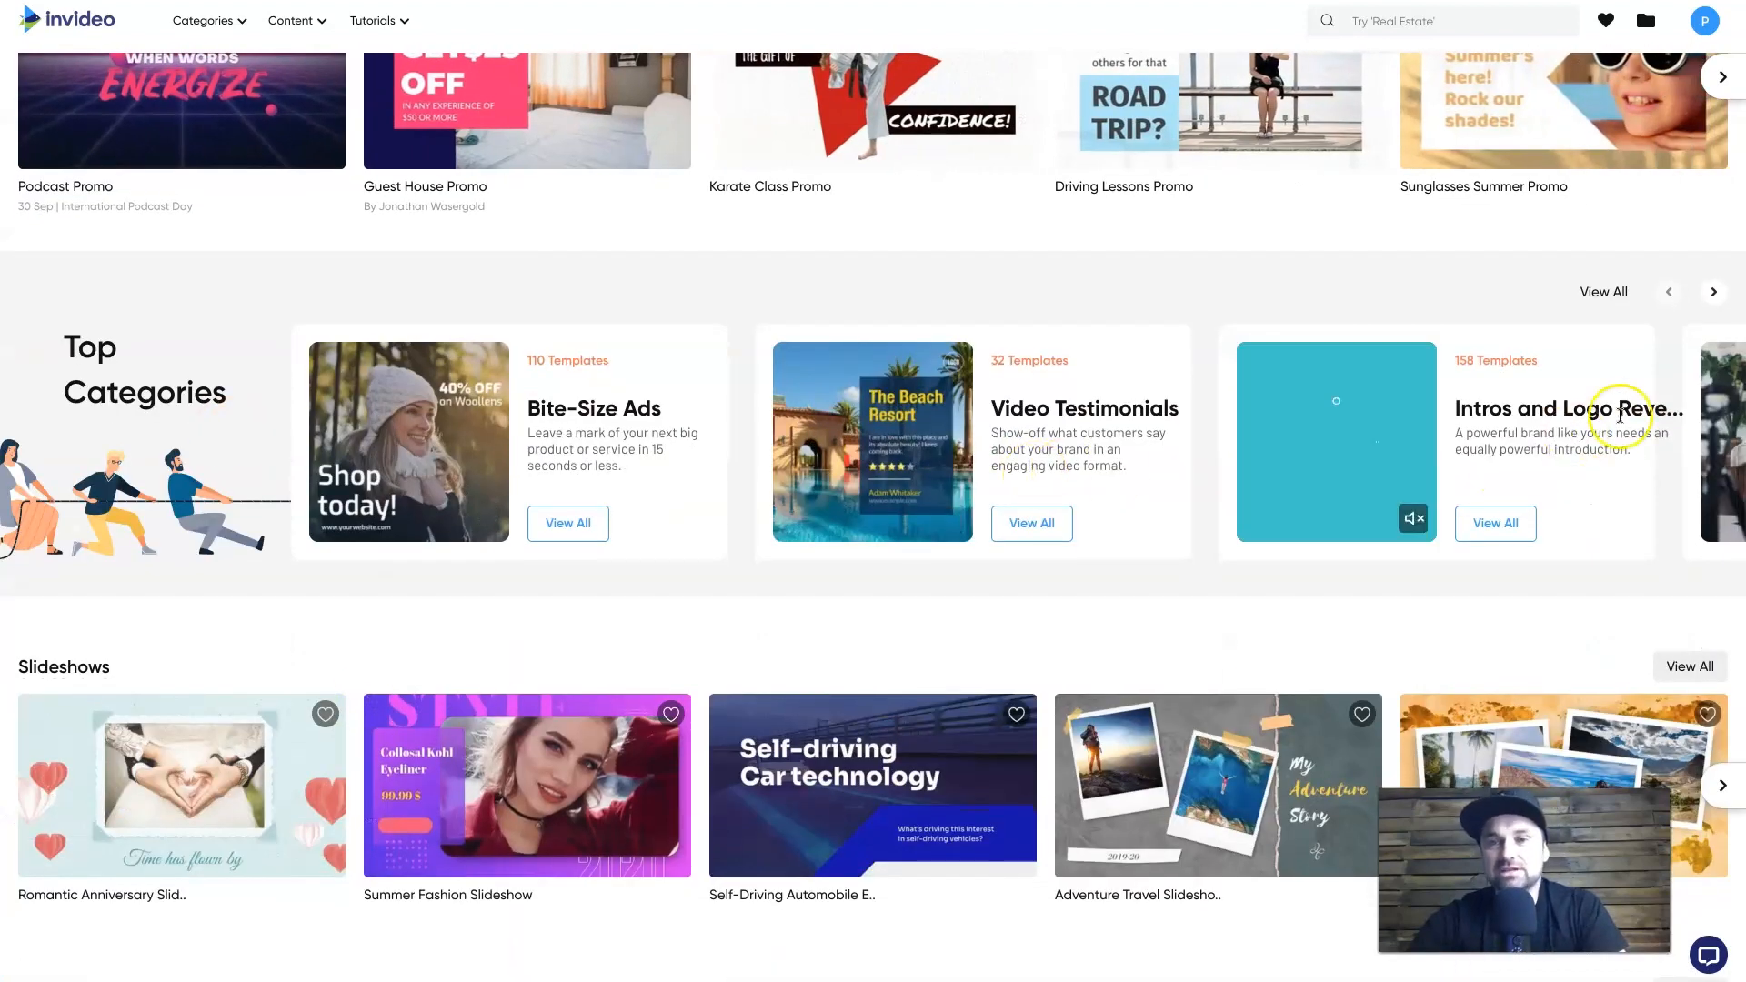
pyautogui.click(1709, 293)
pyautogui.scroll(-4, 577, 557)
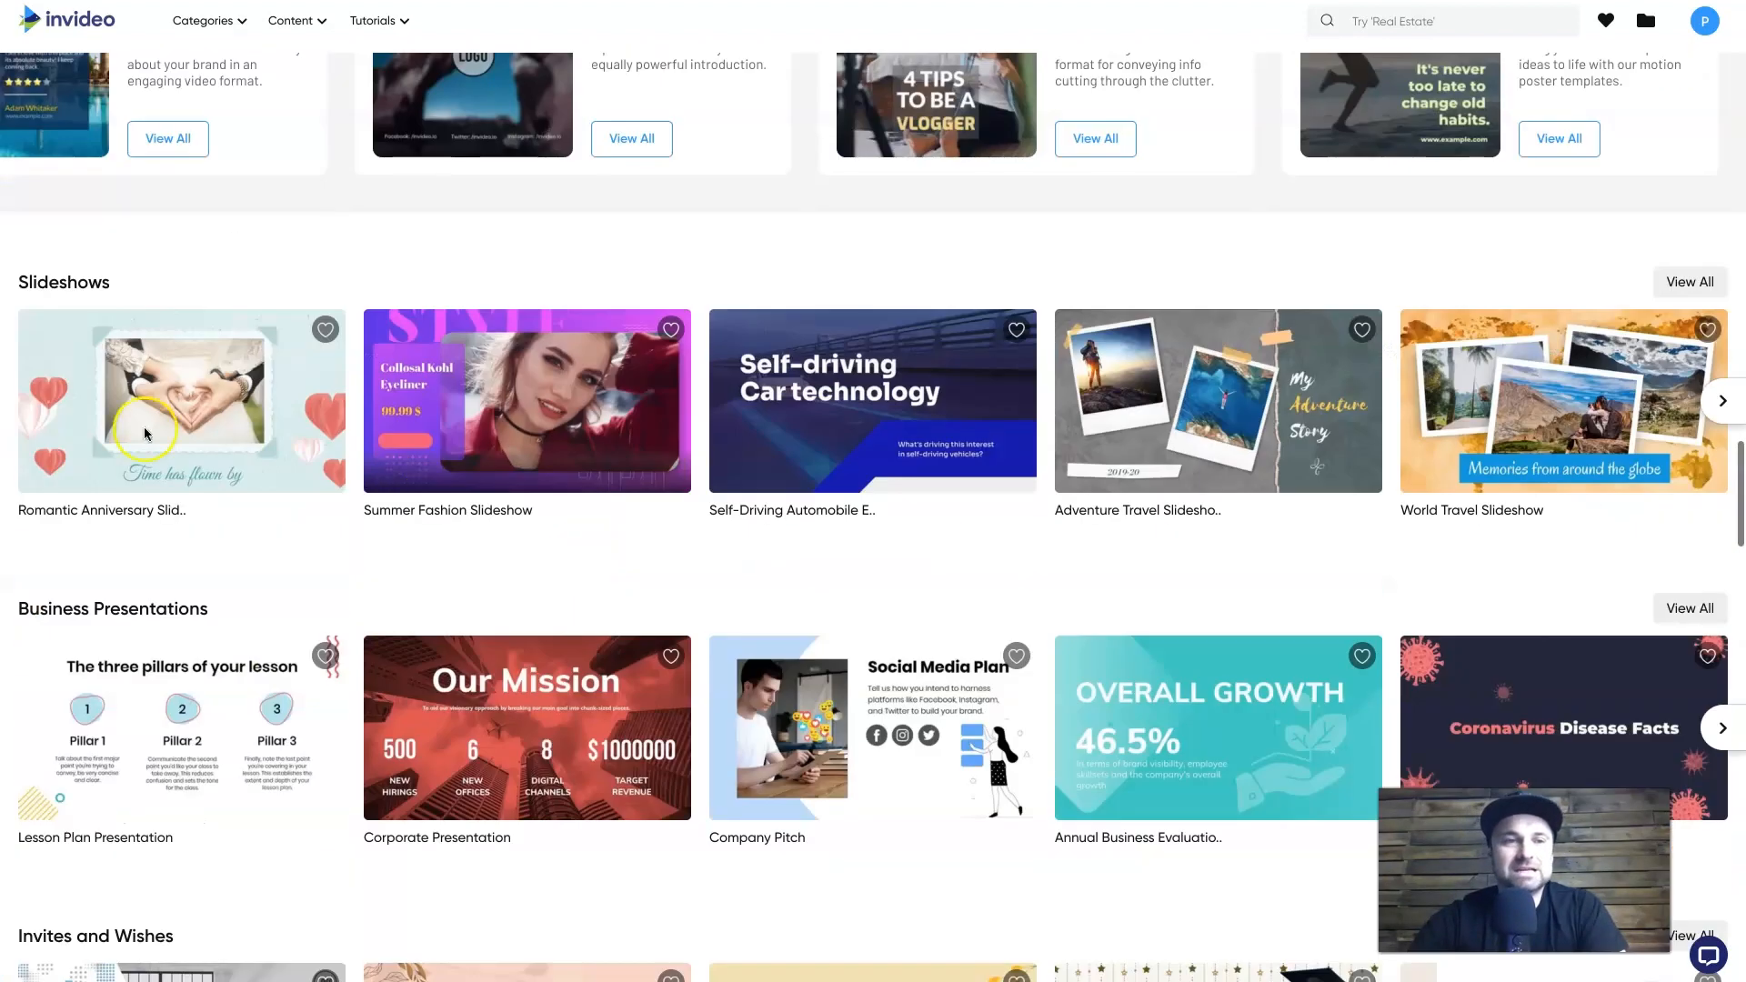
pyautogui.scroll(-3, 335, 733)
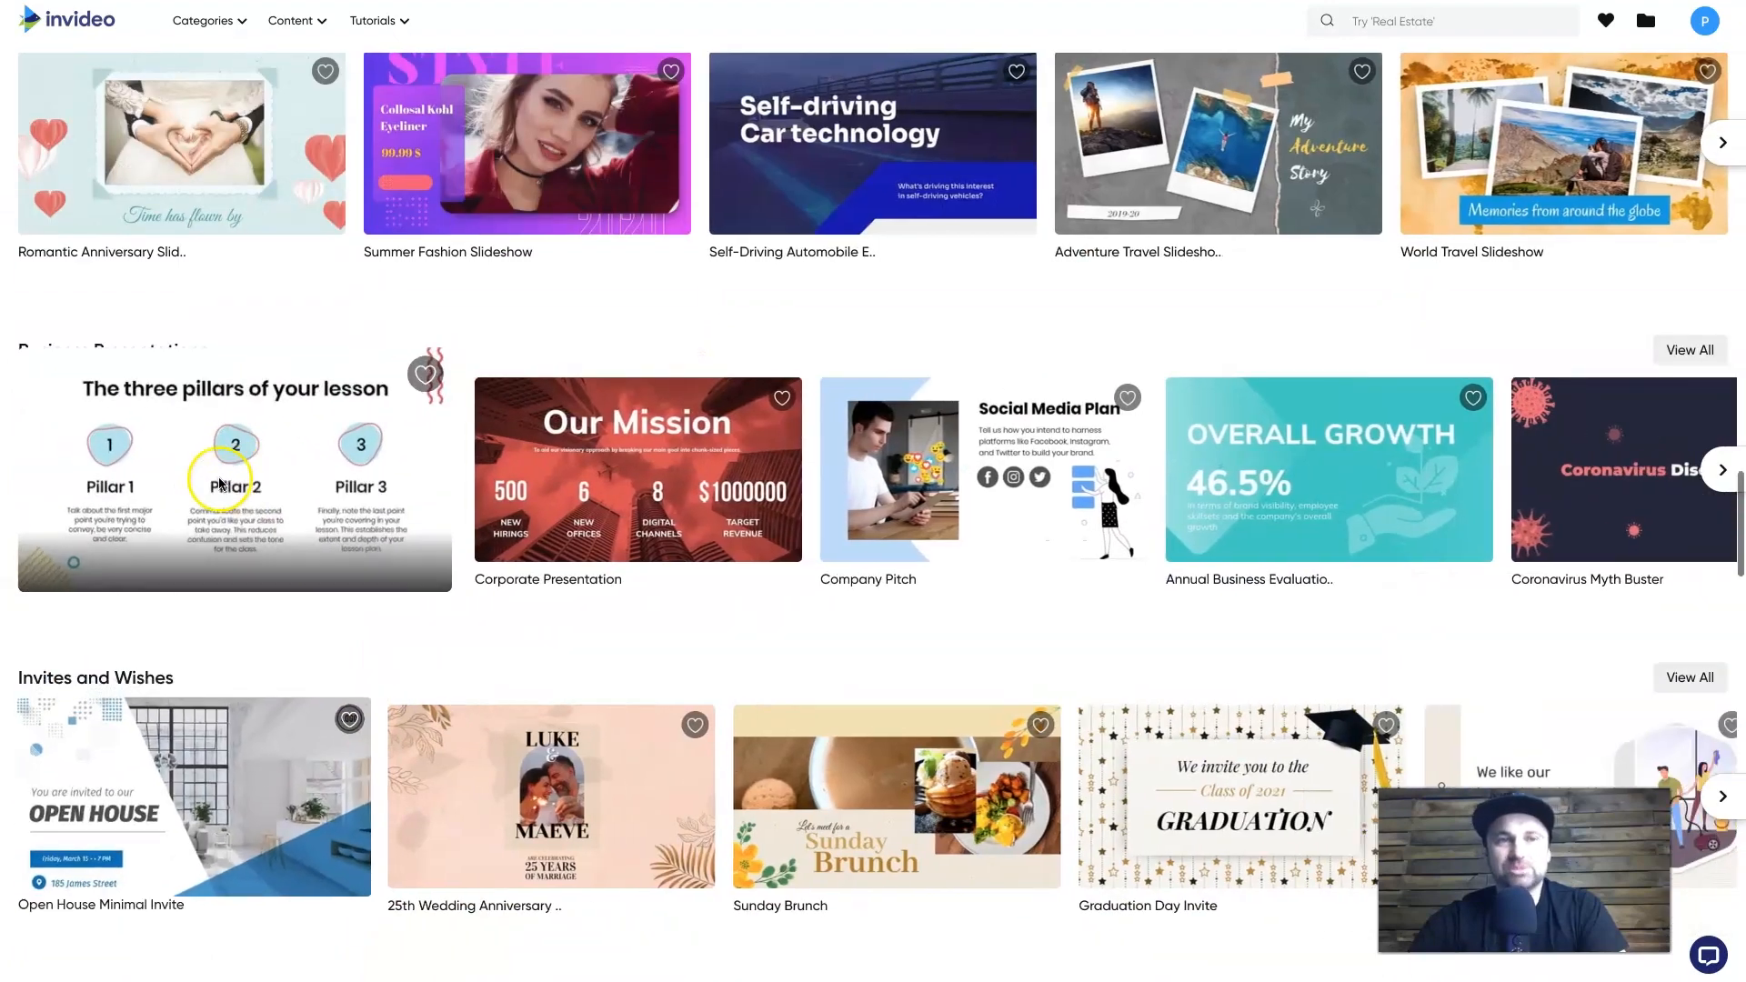
pyautogui.scroll(-9, 158, 747)
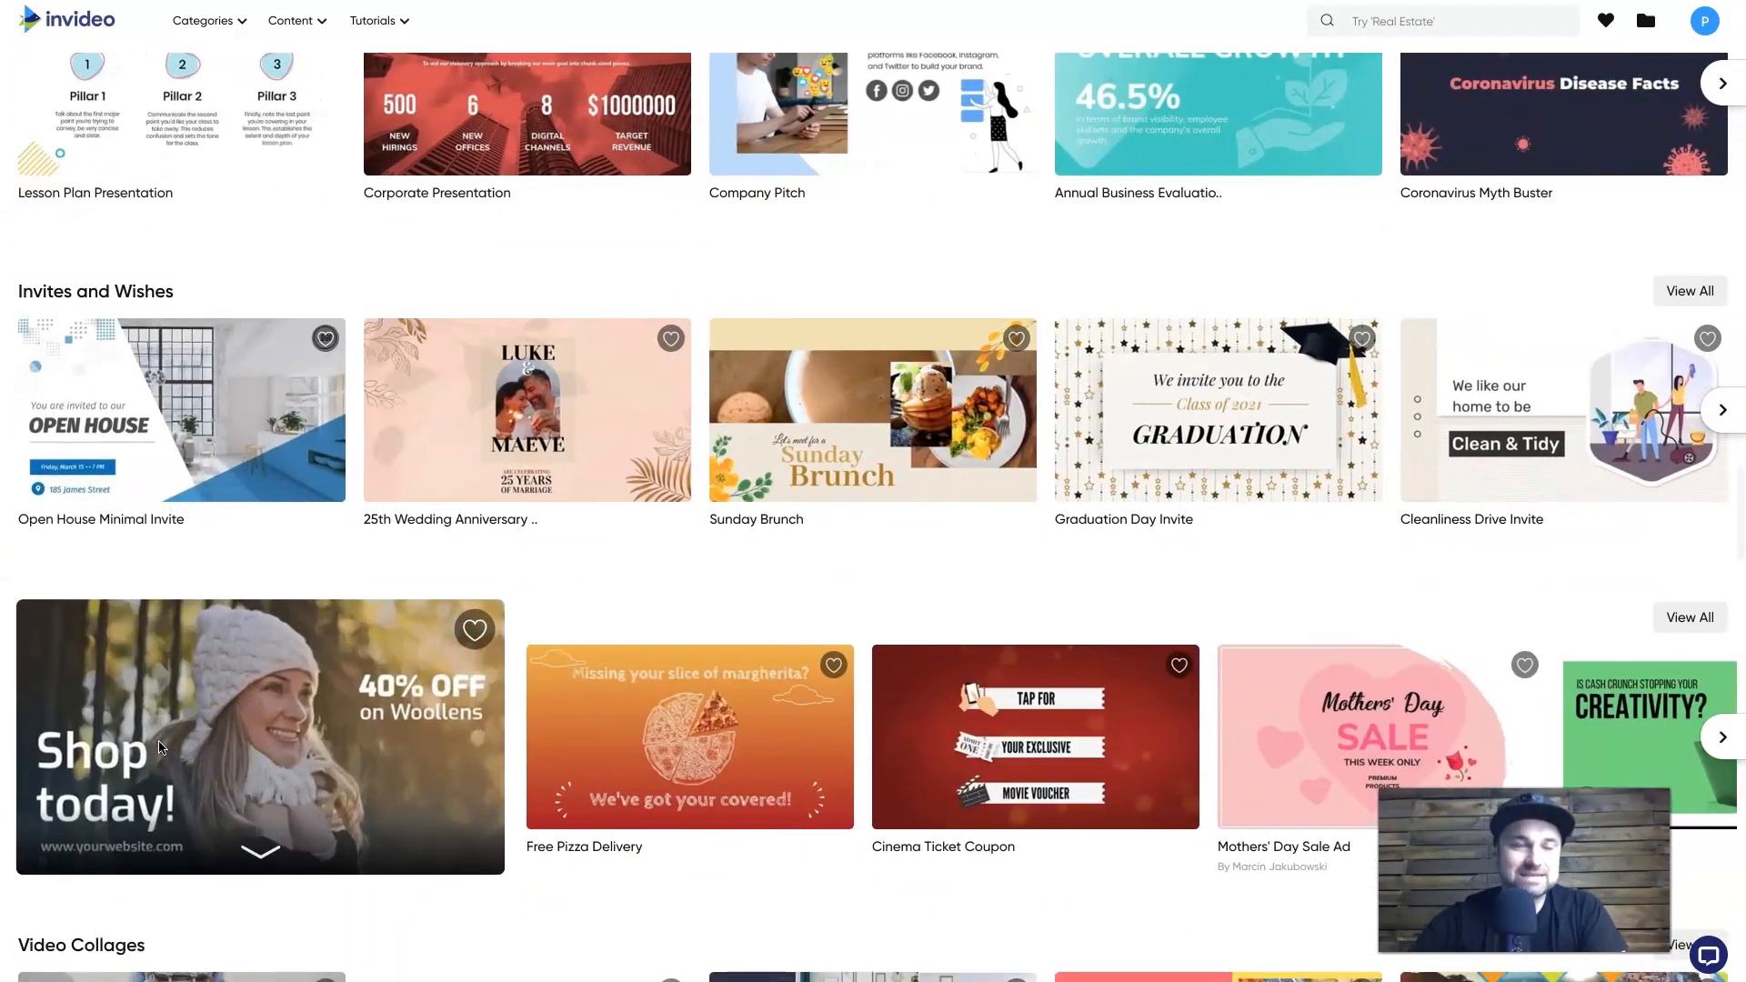
pyautogui.scroll(-20, 159, 748)
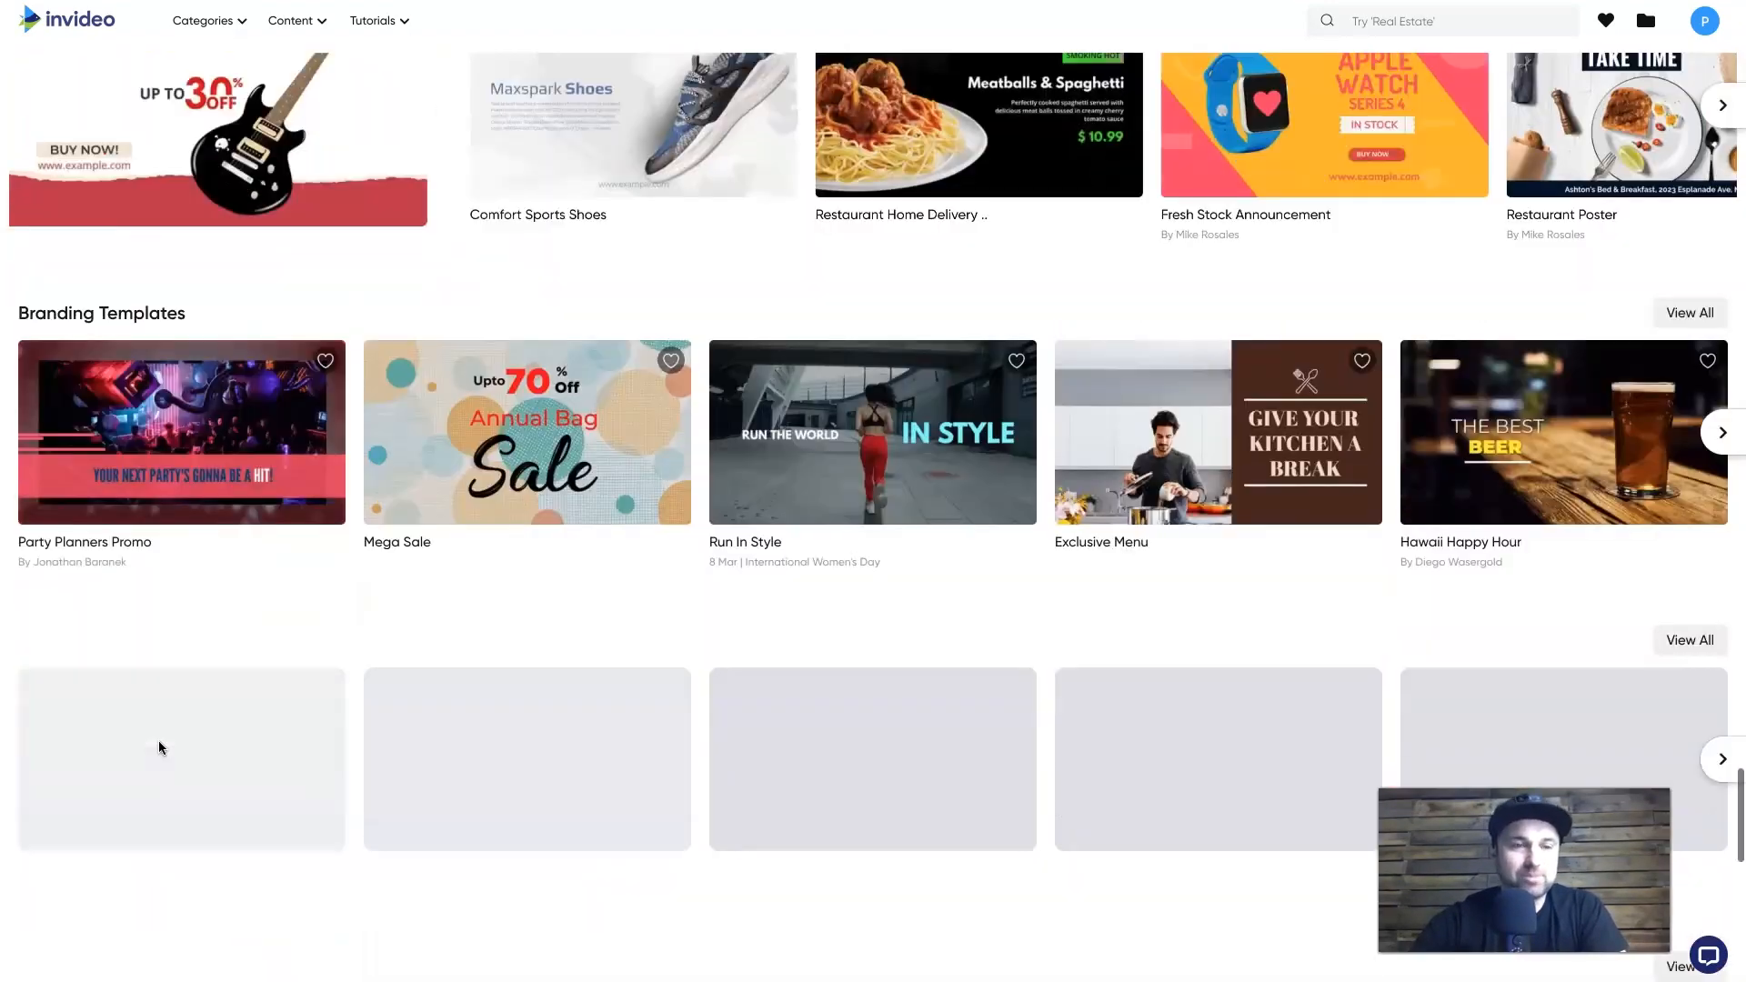
pyautogui.scroll(-10, 158, 740)
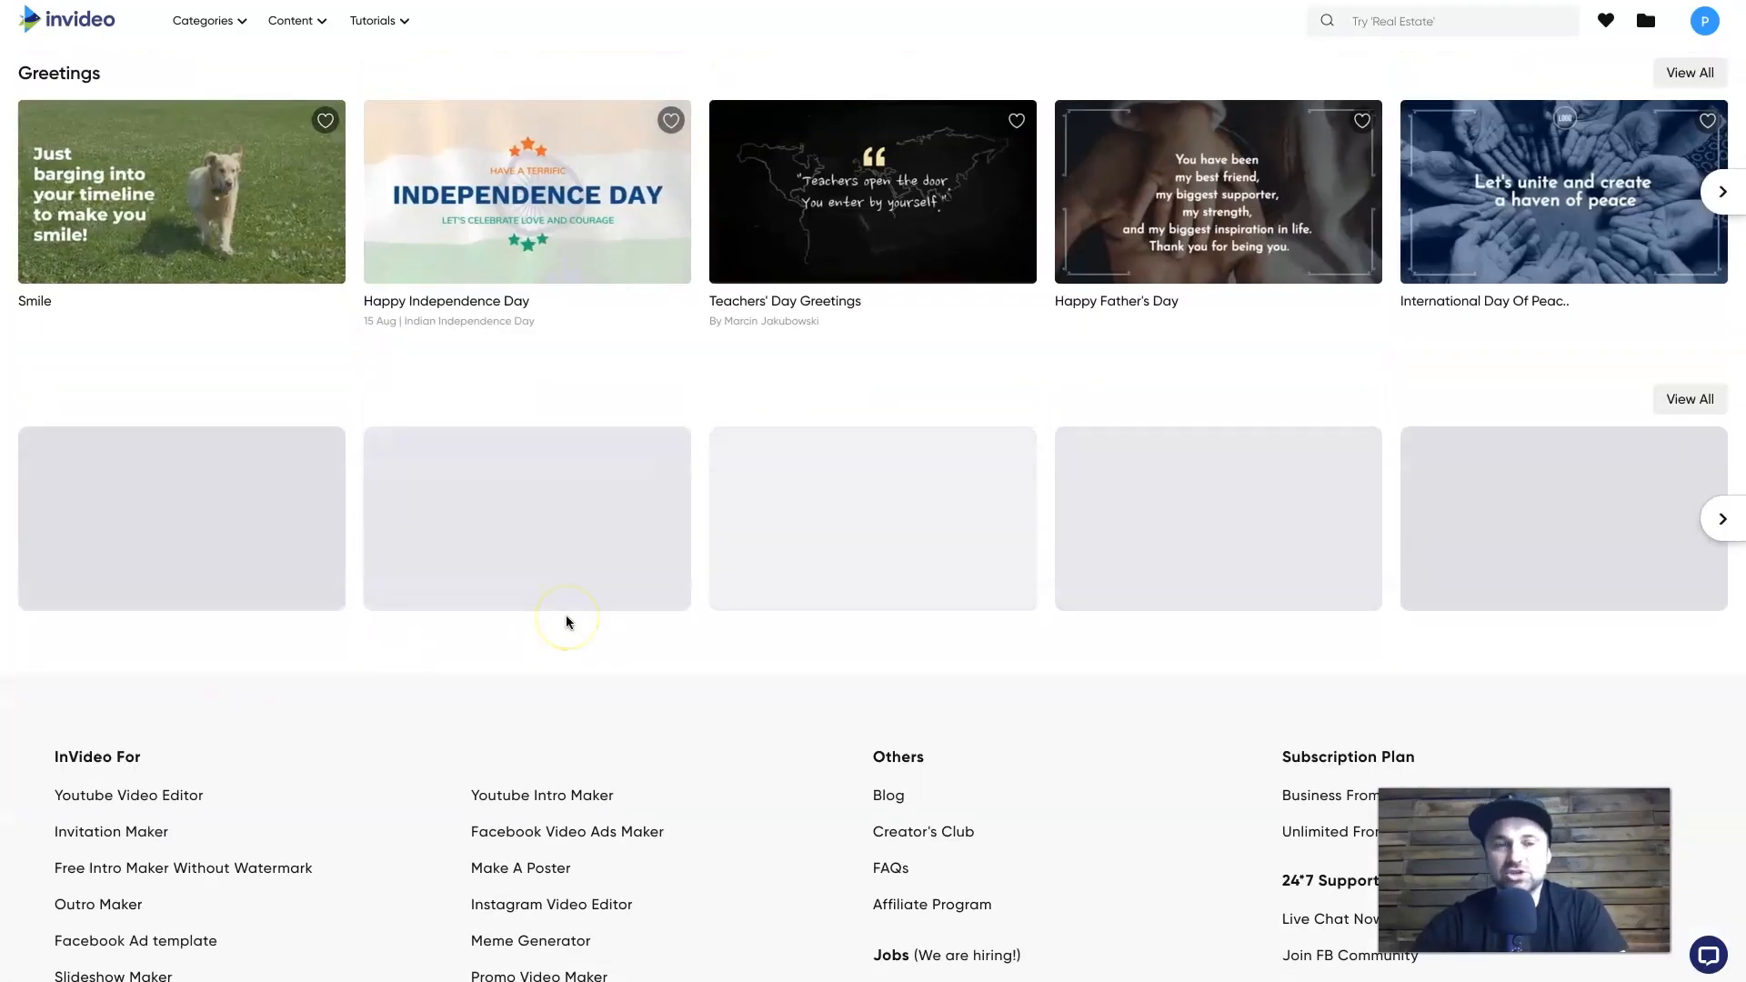
# - Return to the start of the home page and look over the Text to Video Story themes
pyautogui.scroll(20, 565, 619)
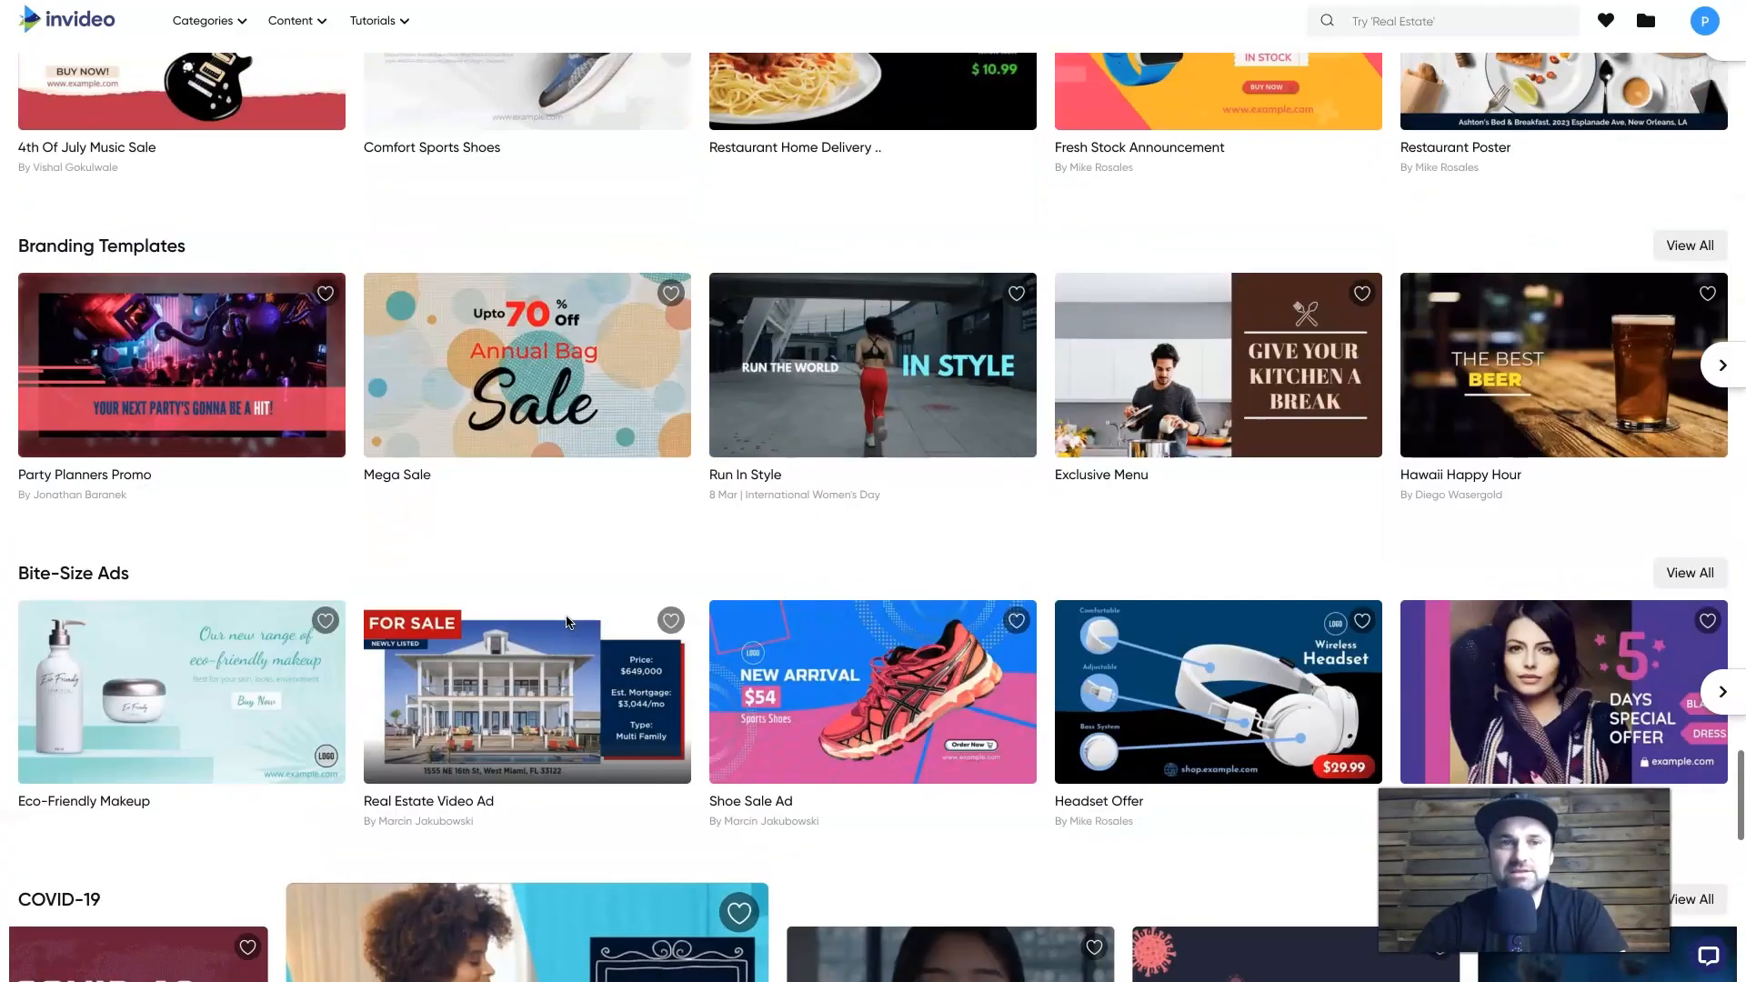
pyautogui.scroll(20, 565, 615)
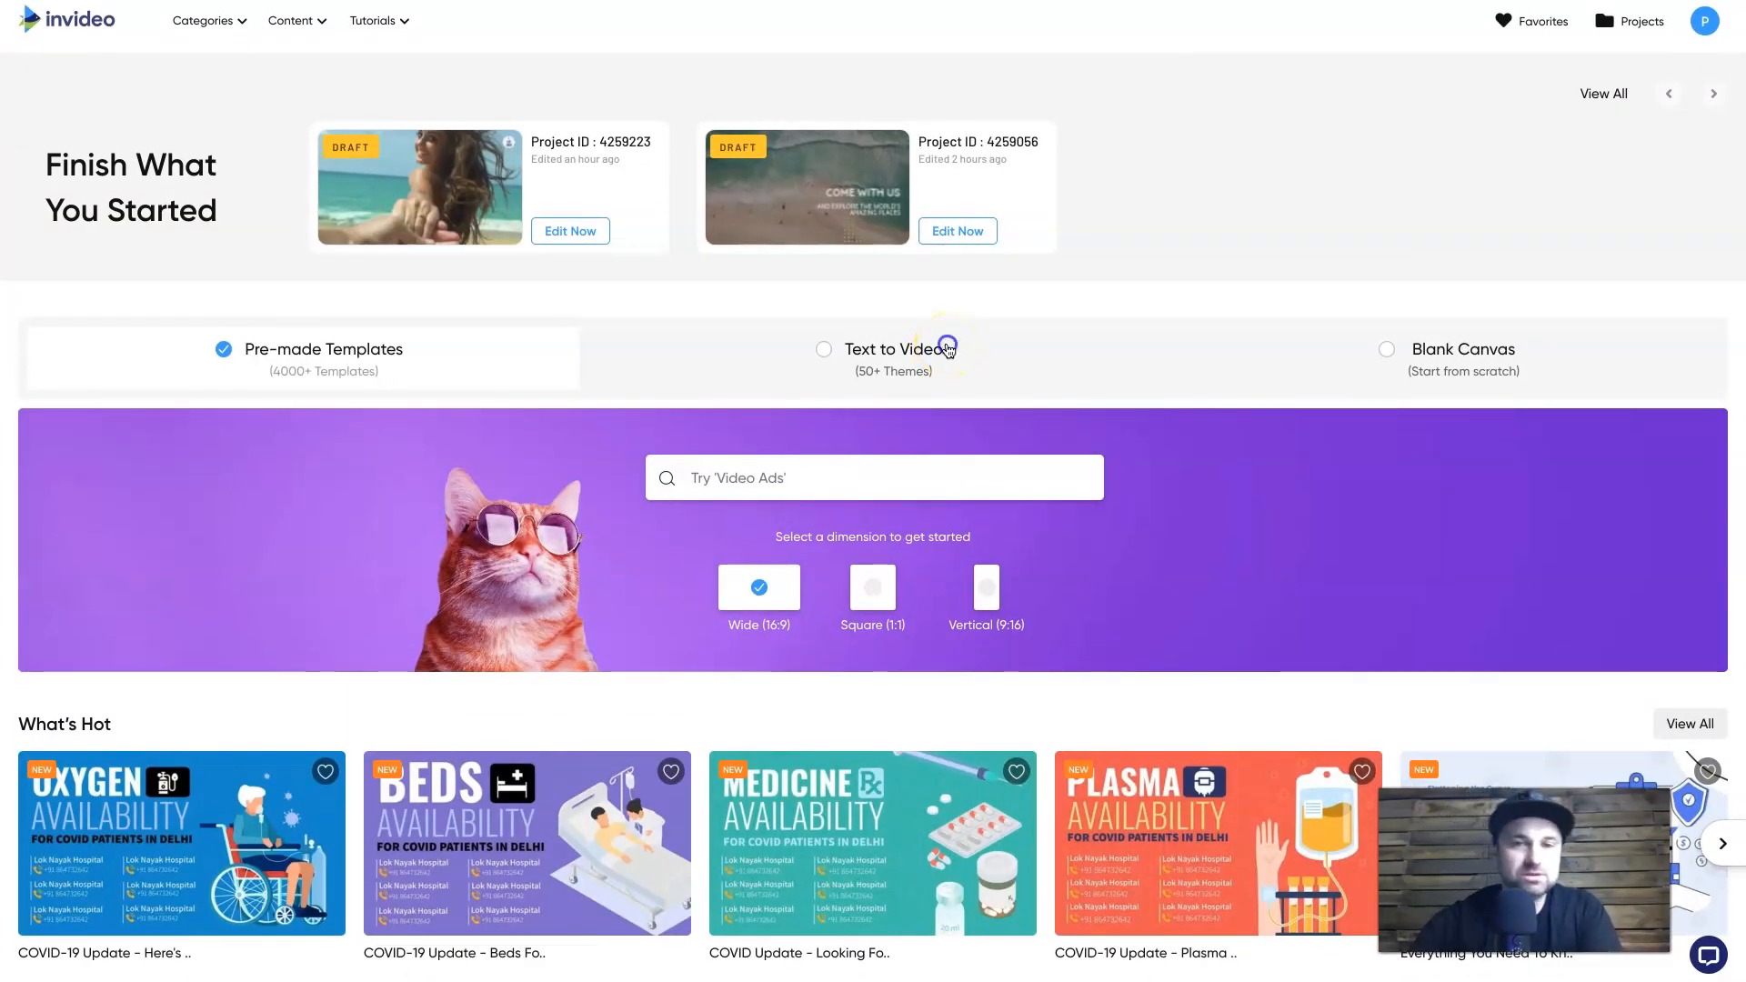
pyautogui.click(949, 350)
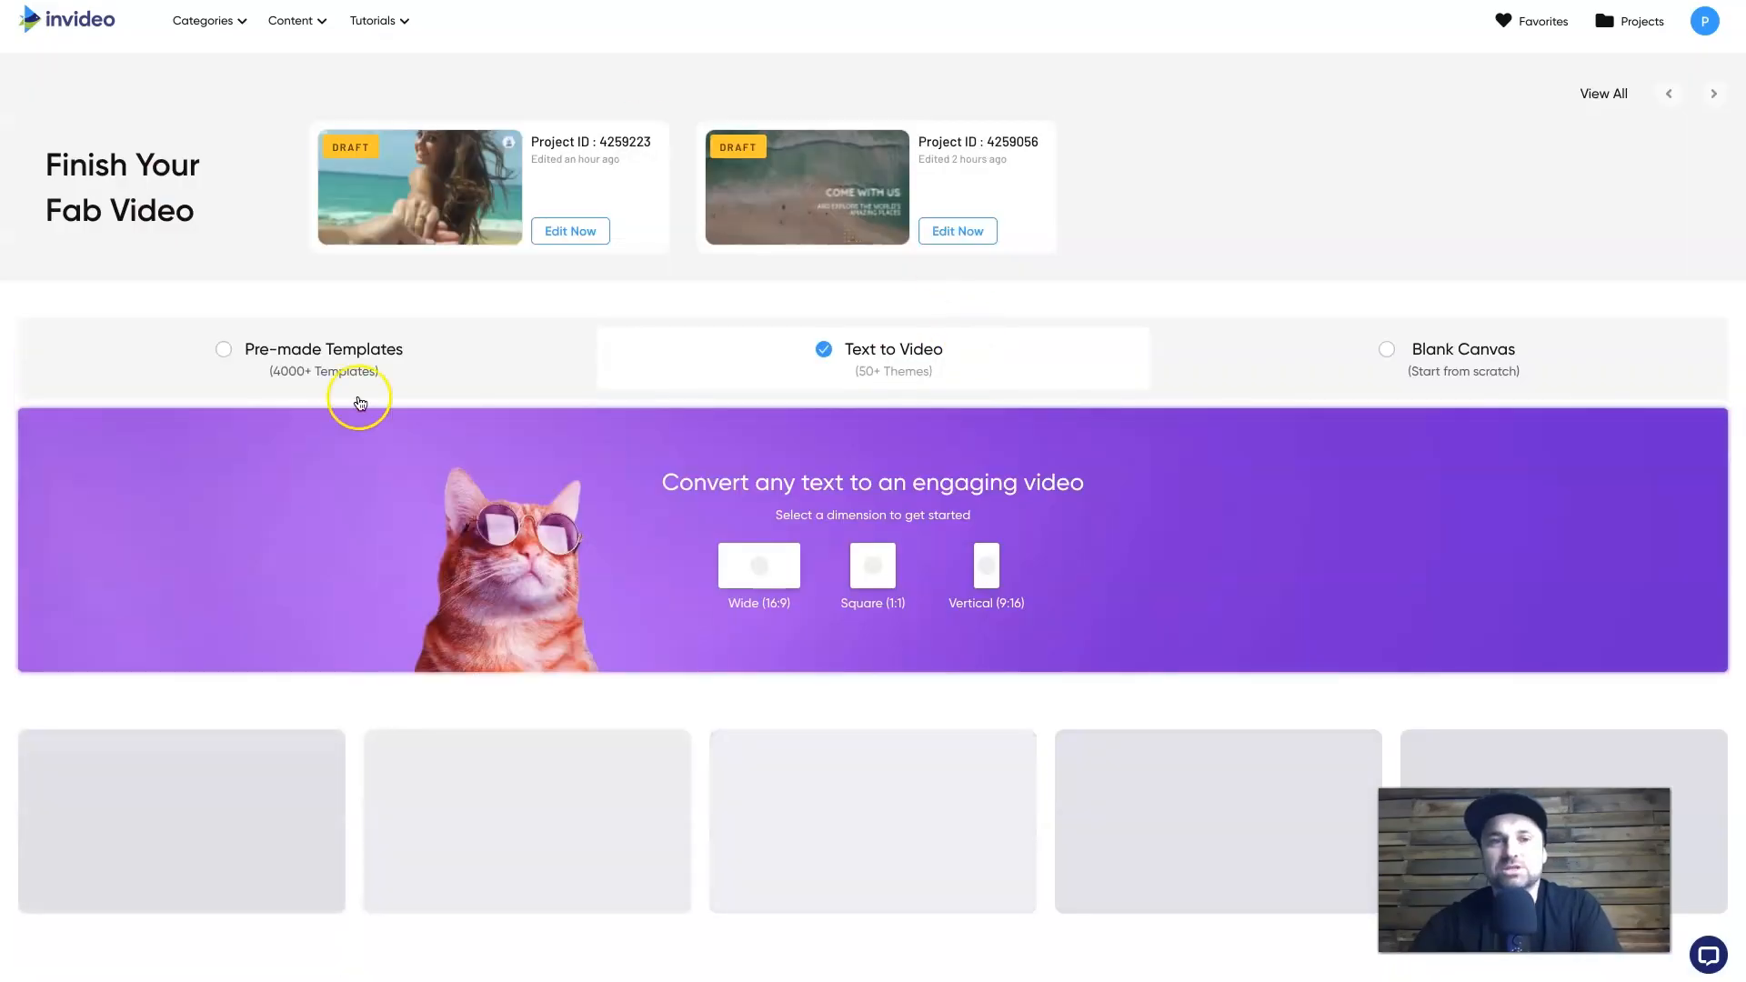
pyautogui.scroll(-1, 566, 630)
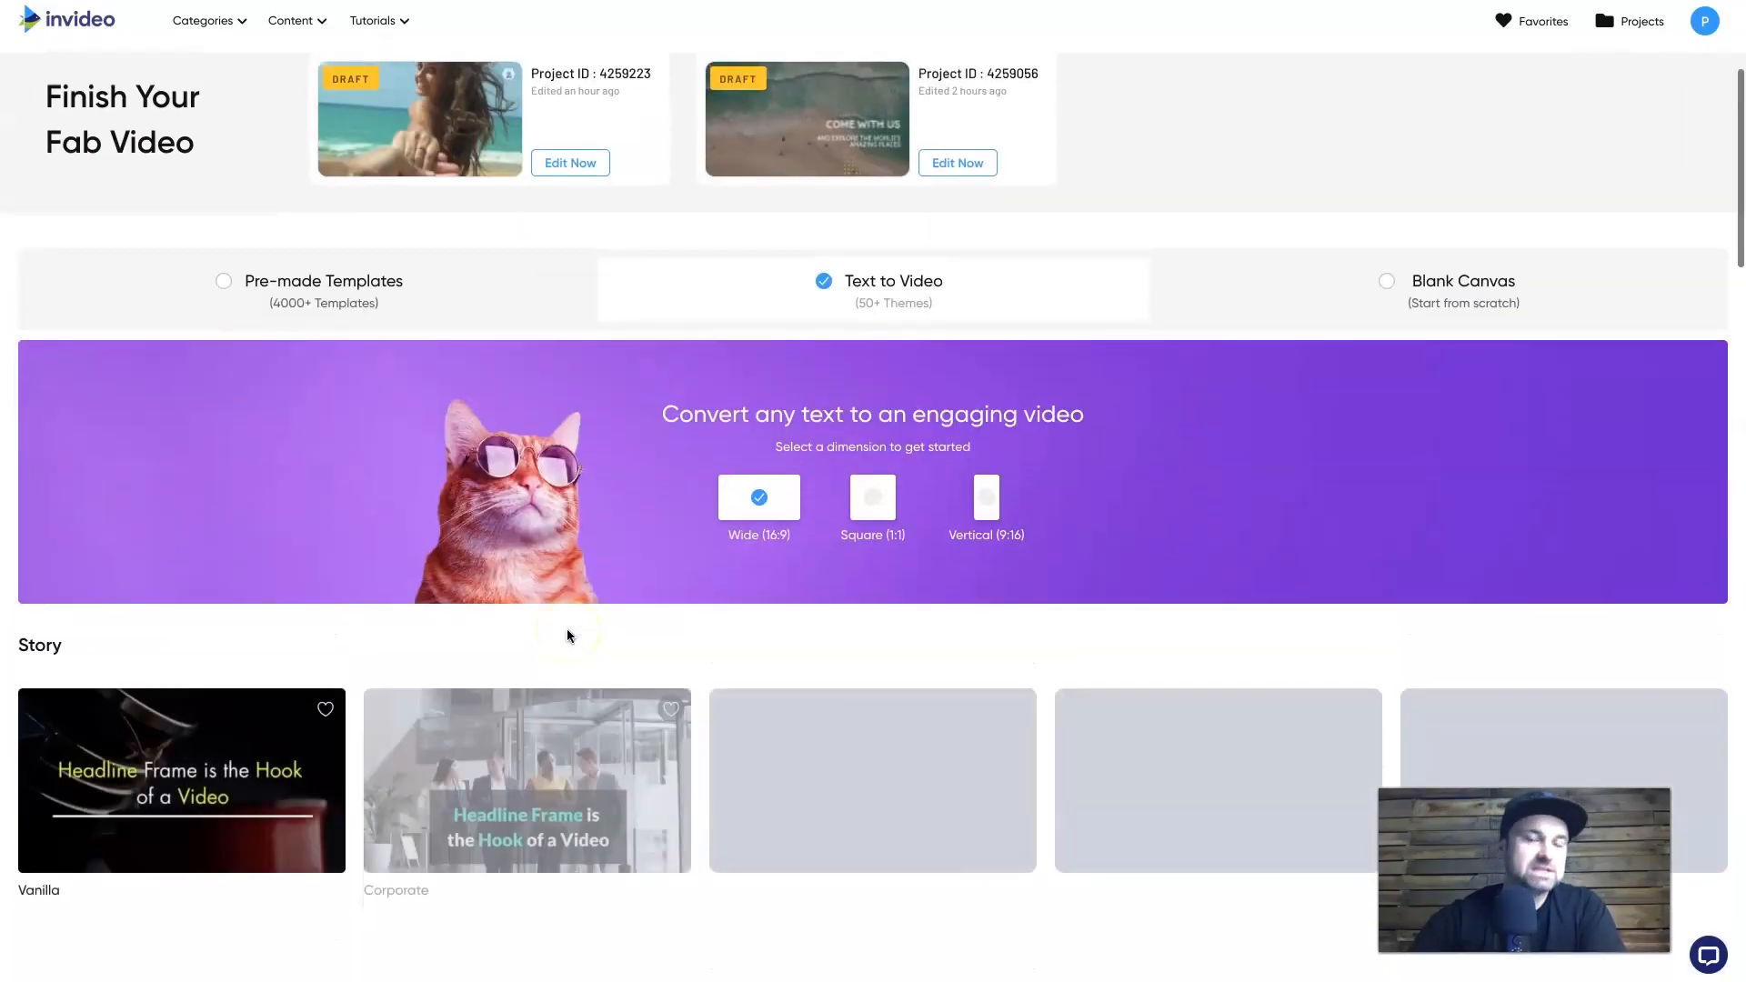
pyautogui.scroll(-5, 565, 629)
pyautogui.scroll(5, 565, 629)
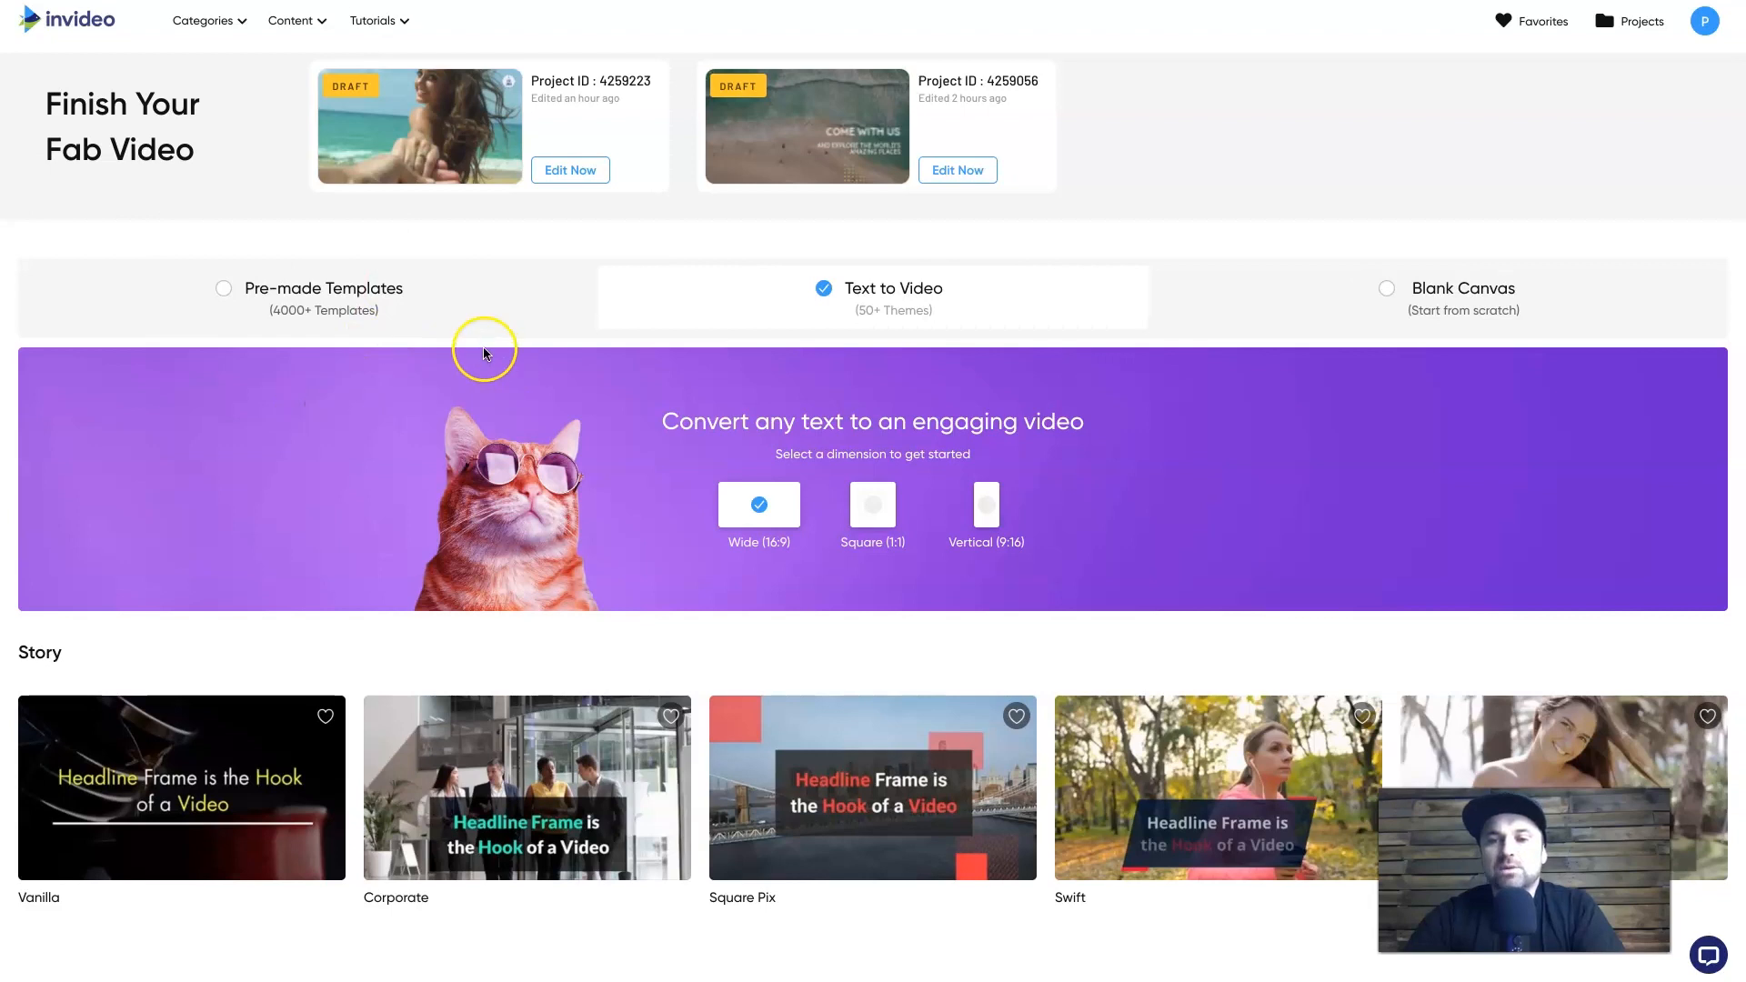
# - Open the EdTech Logo Reveal template from the pre-made Intros and Logo Reveals row in the video editor
pyautogui.click(384, 304)
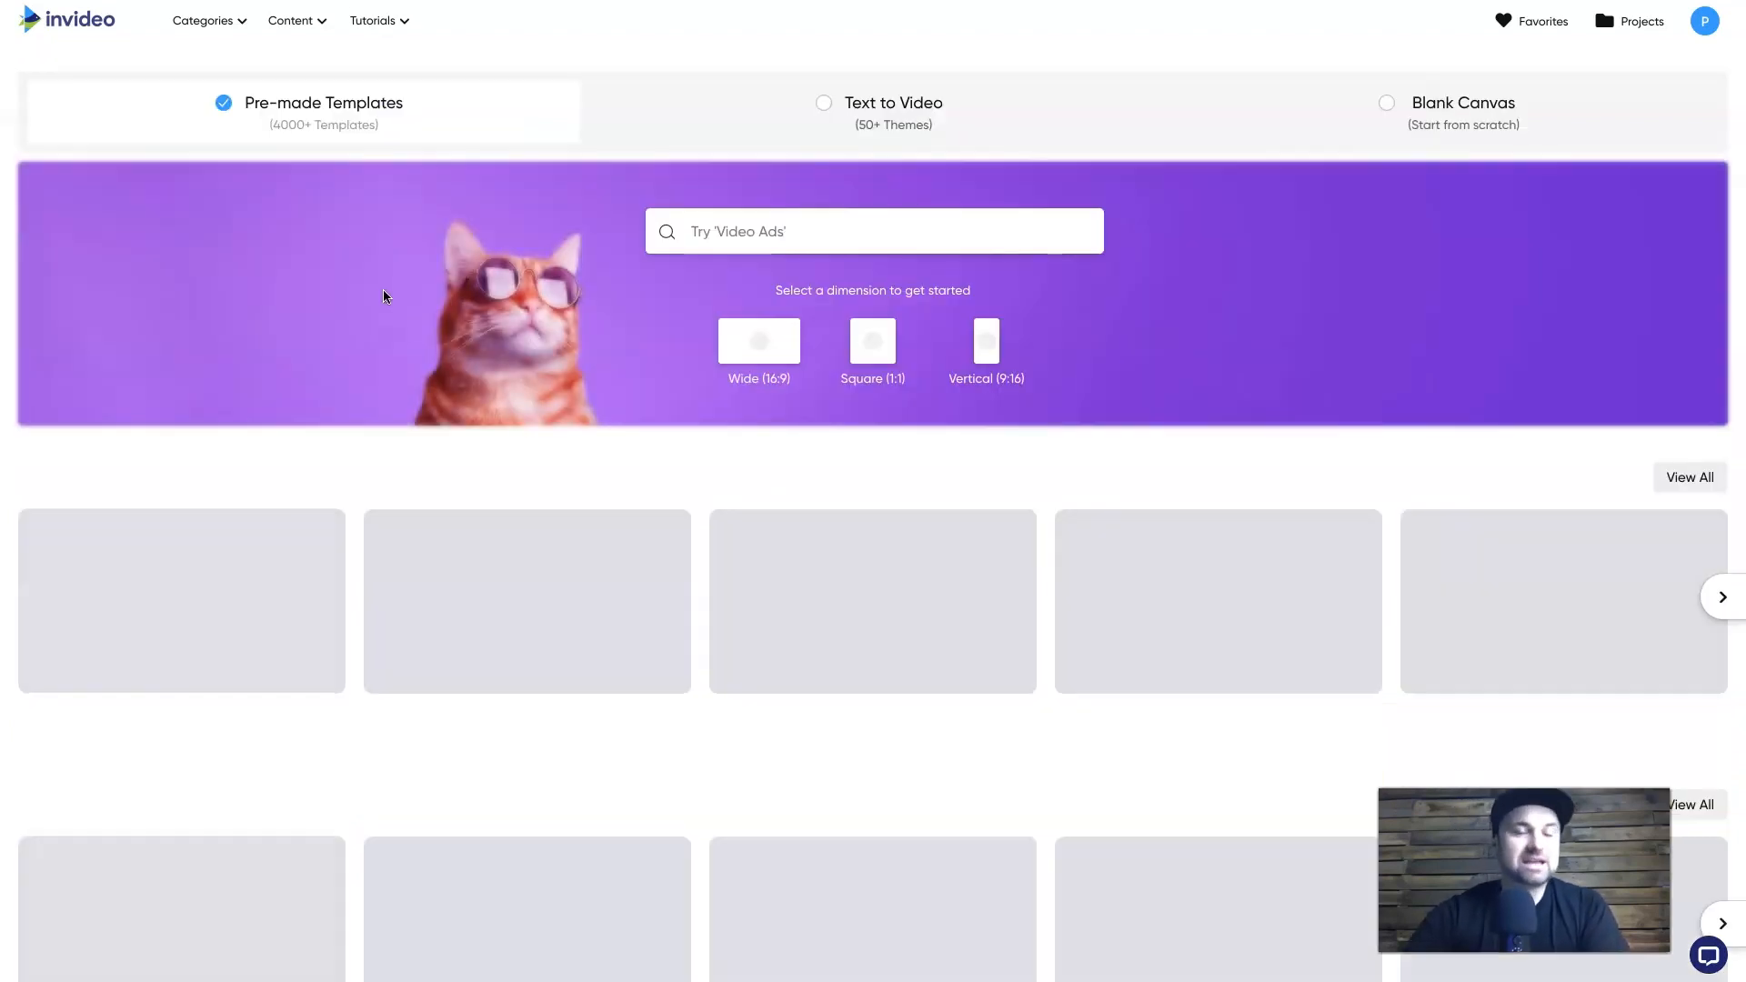
pyautogui.scroll(-10, 820, 677)
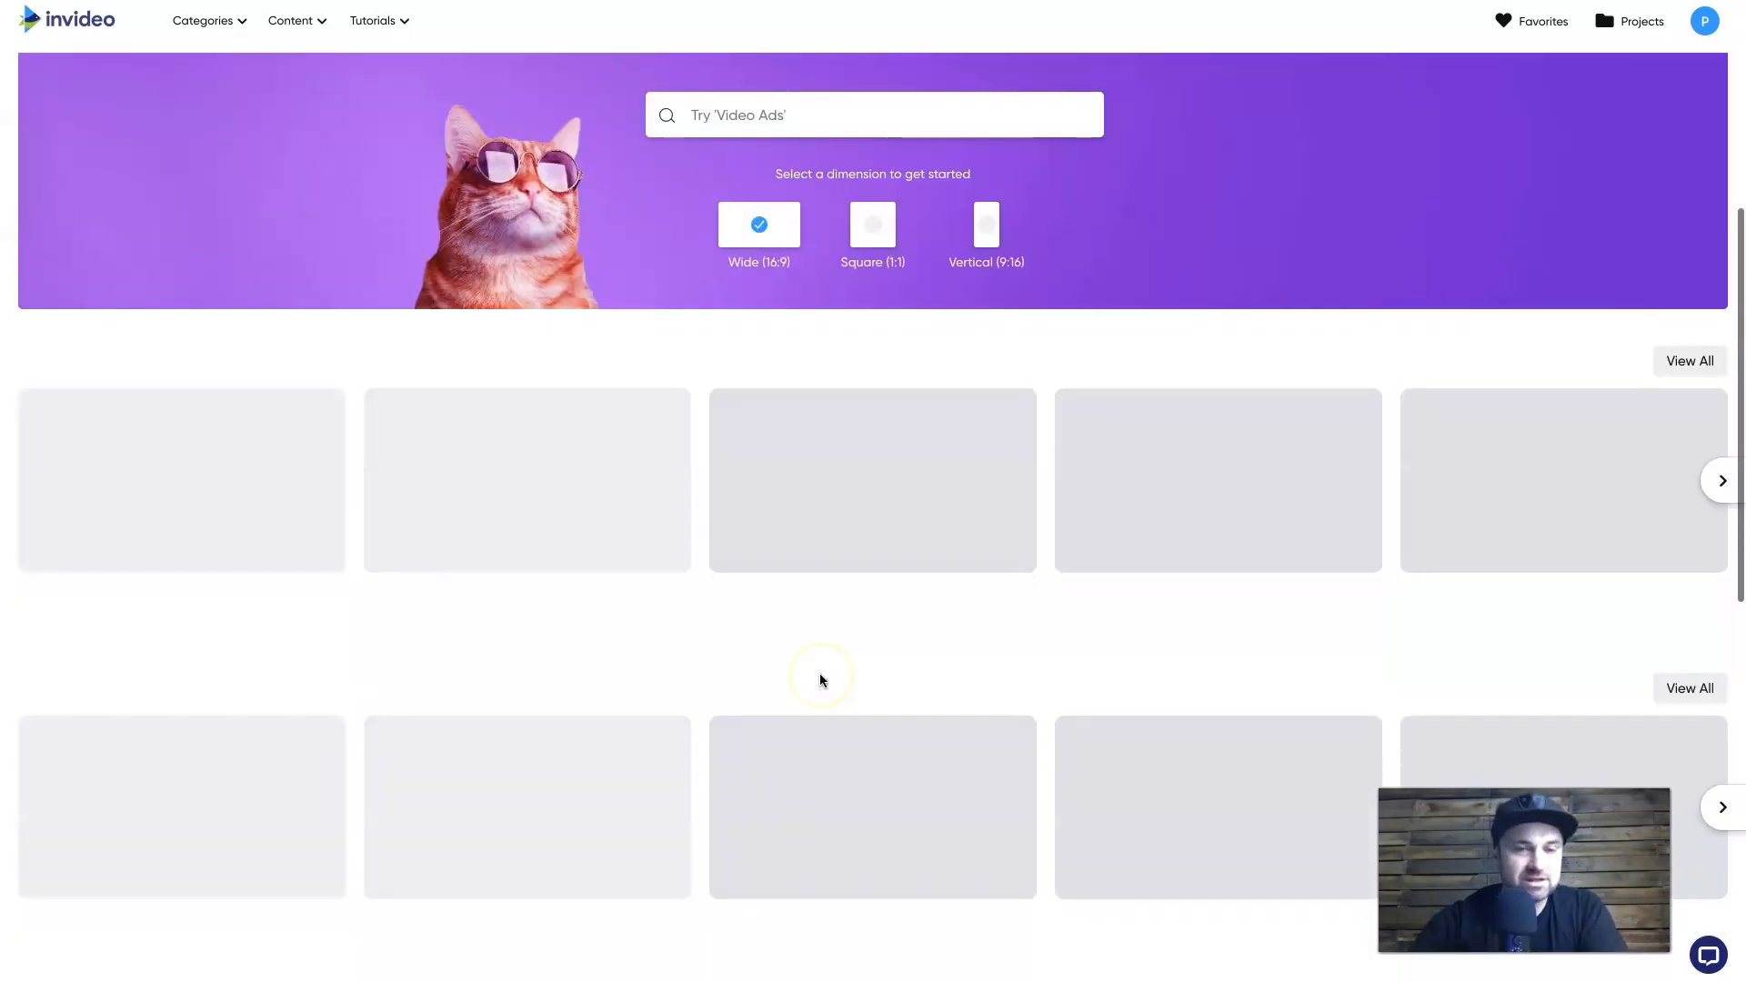
pyautogui.scroll(-8, 820, 678)
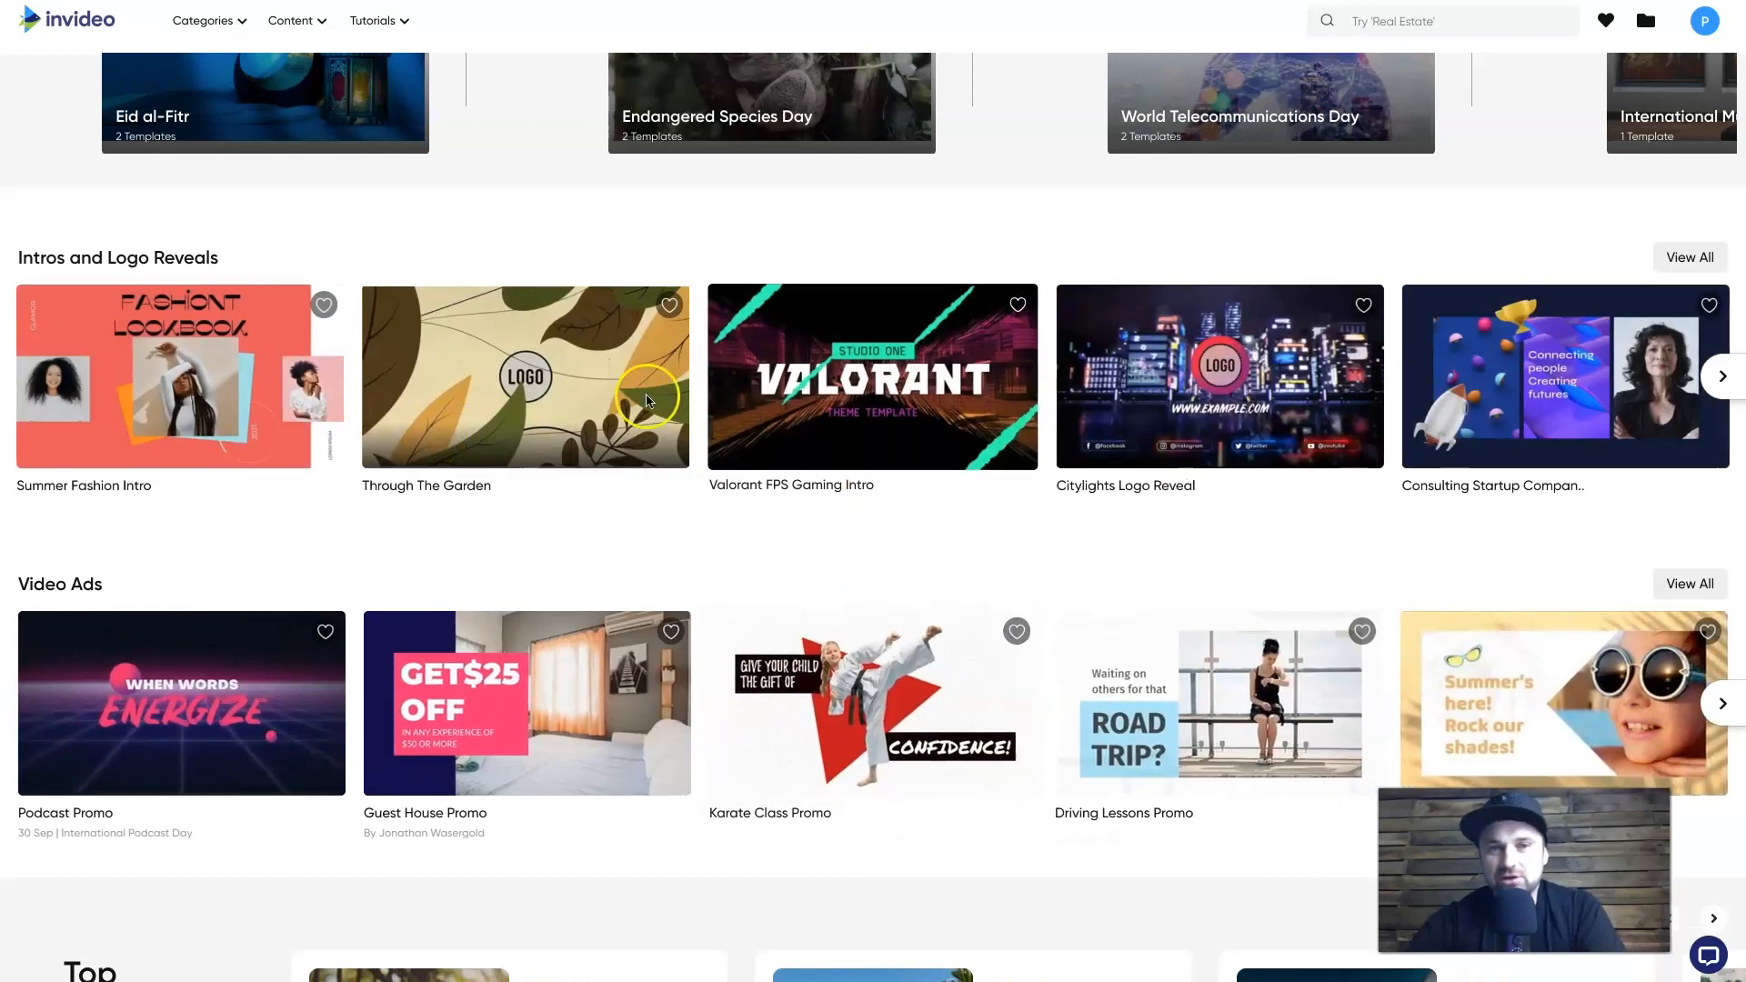
pyautogui.click(1728, 378)
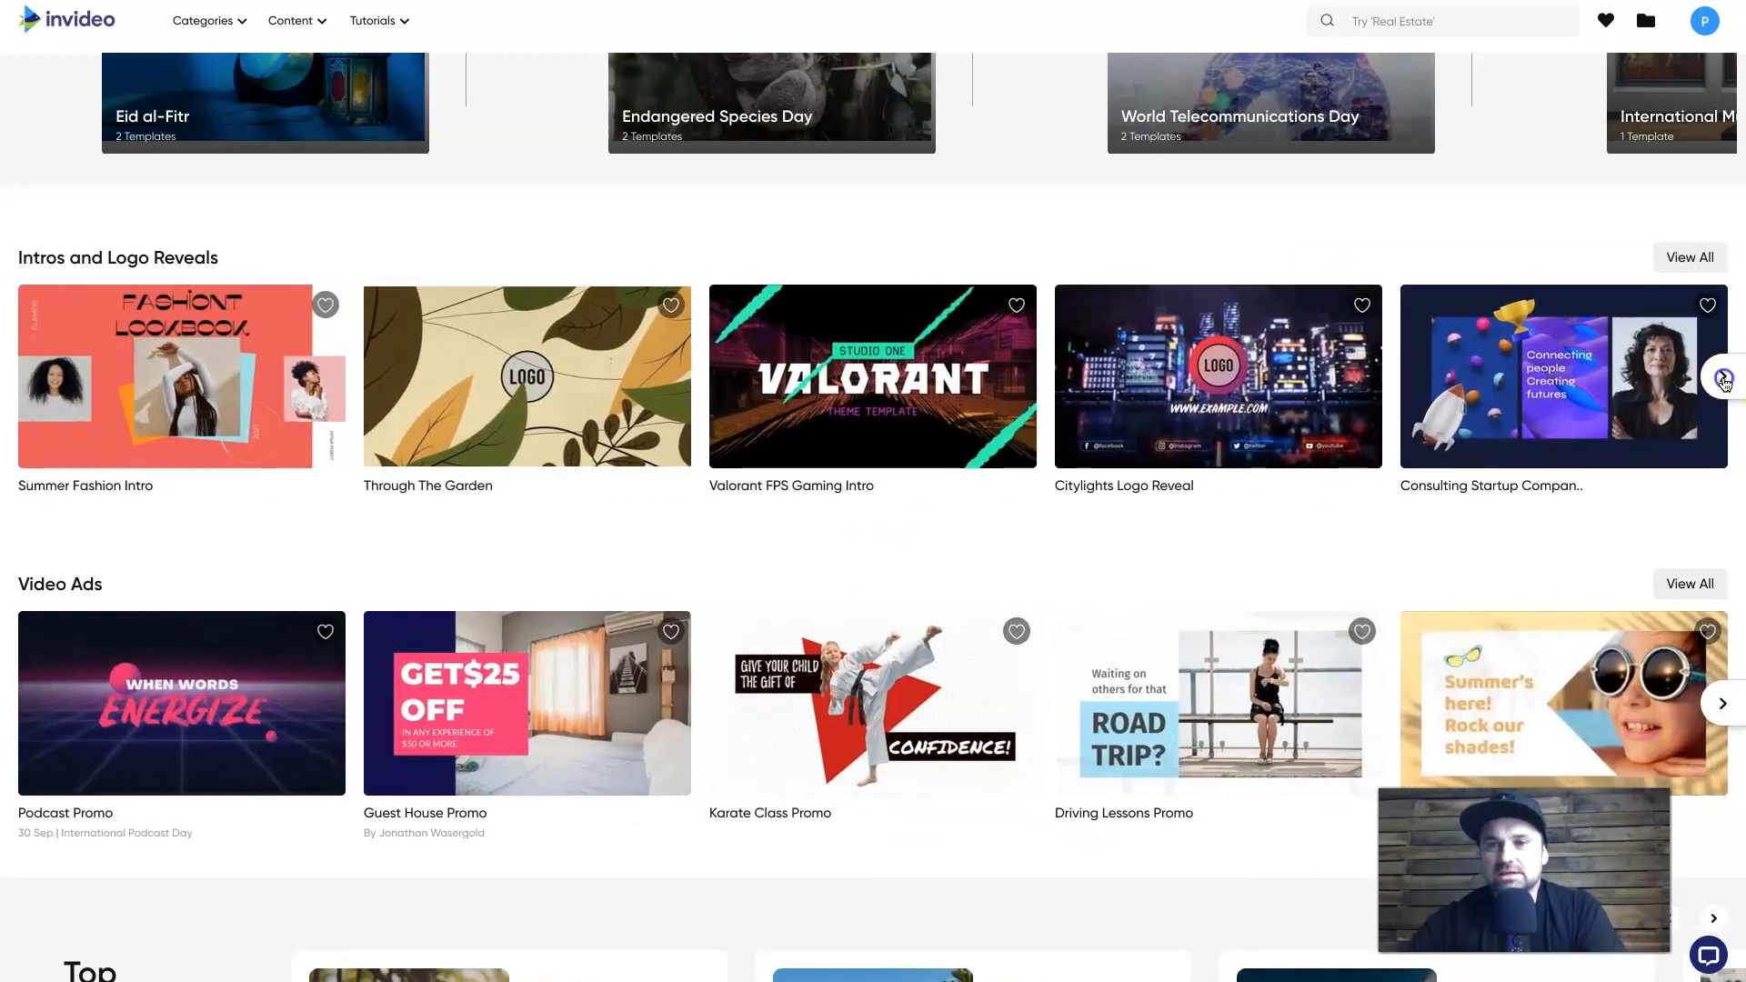
pyautogui.moveTo(915, 382)
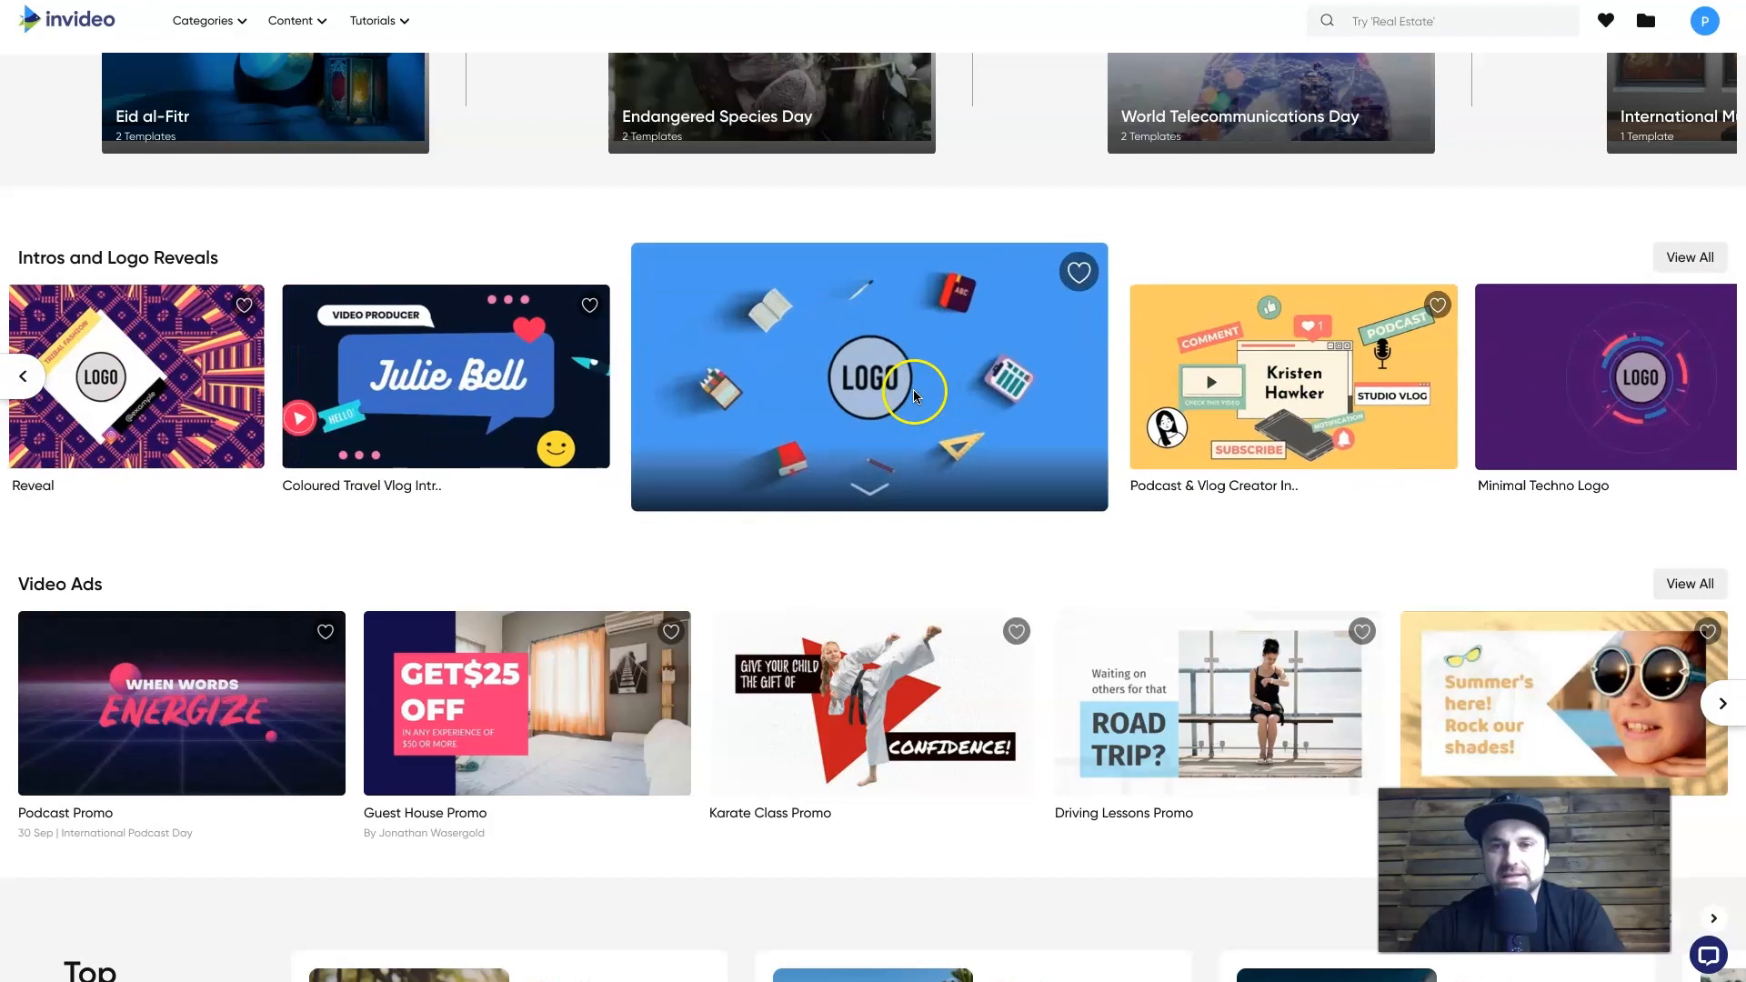
pyautogui.click(869, 390)
pyautogui.click(818, 772)
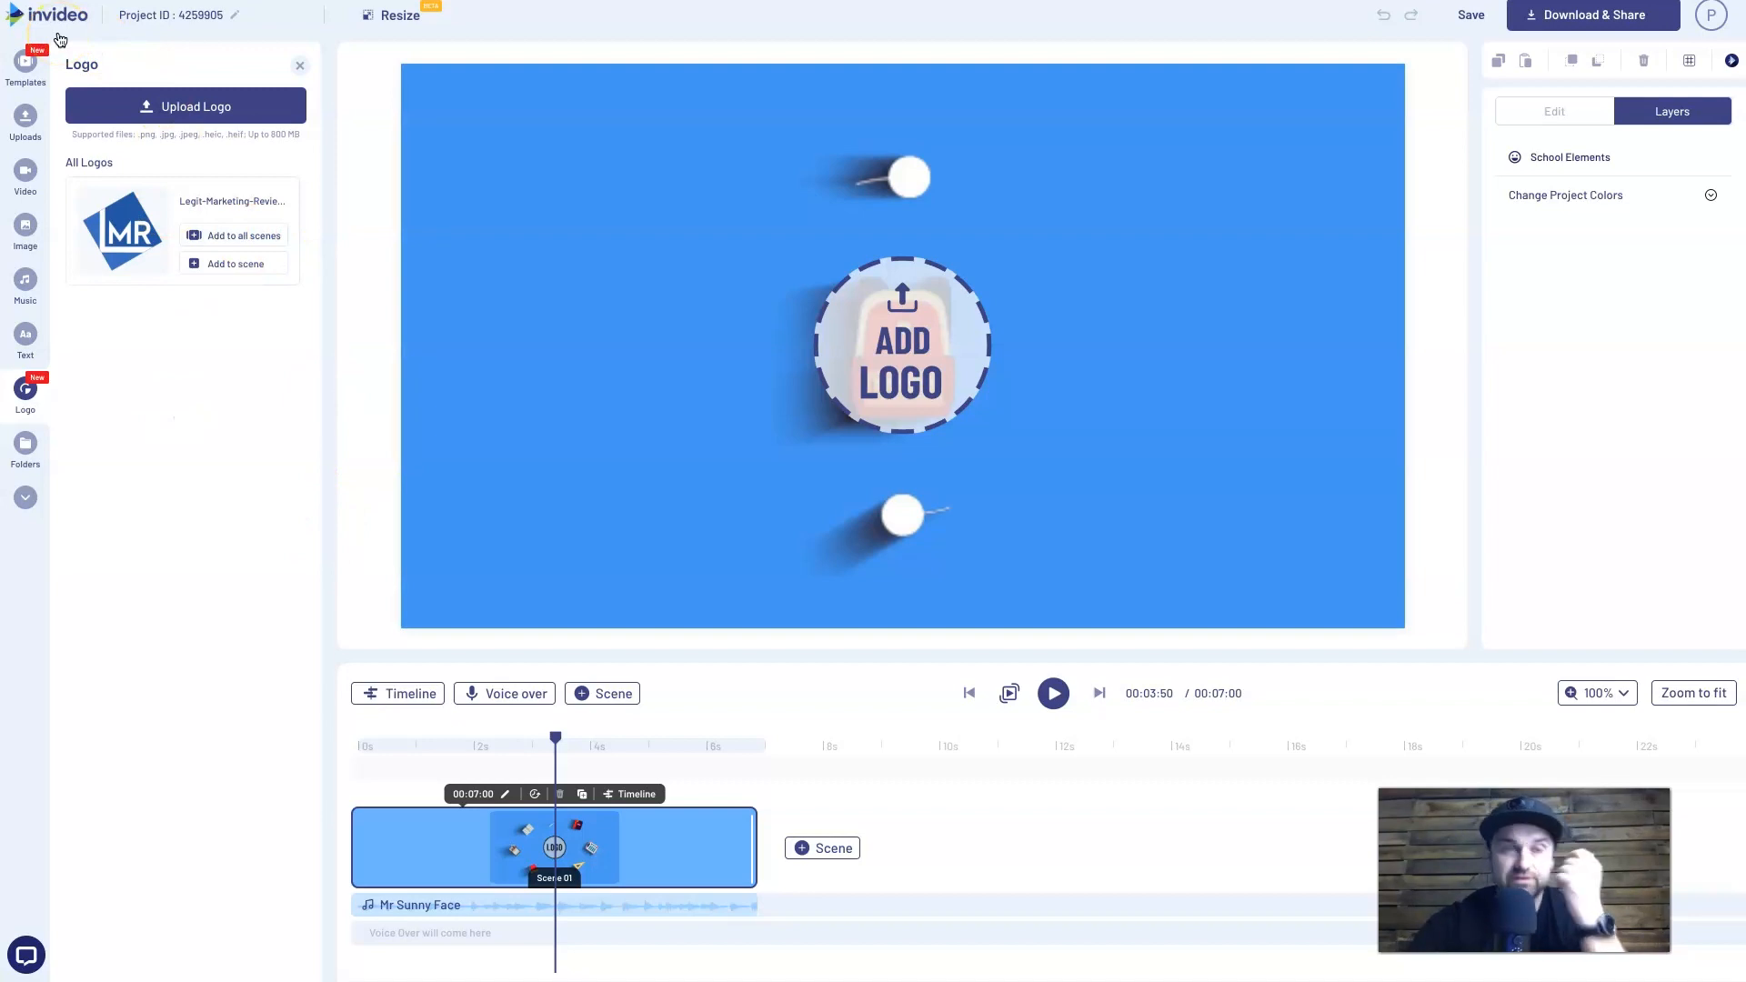
# - Browse the templates available for adding scenes, including the More like this and What's Hot rows
pyautogui.click(26, 66)
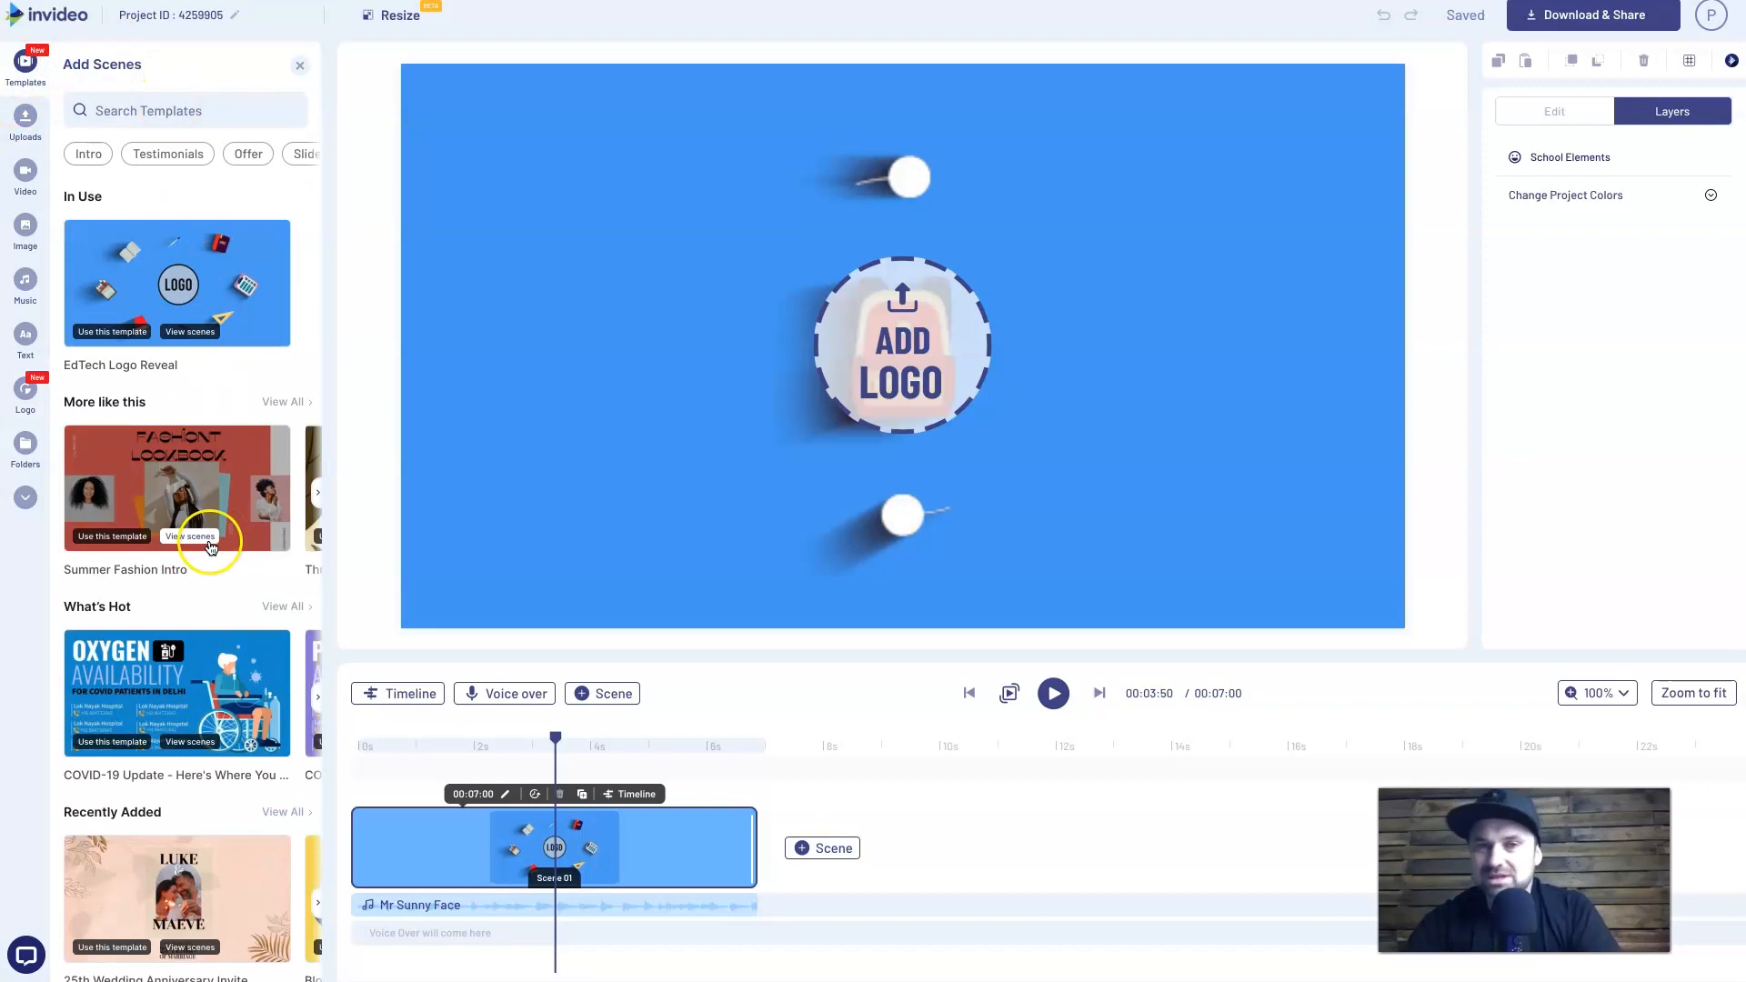
pyautogui.scroll(-3, 126, 681)
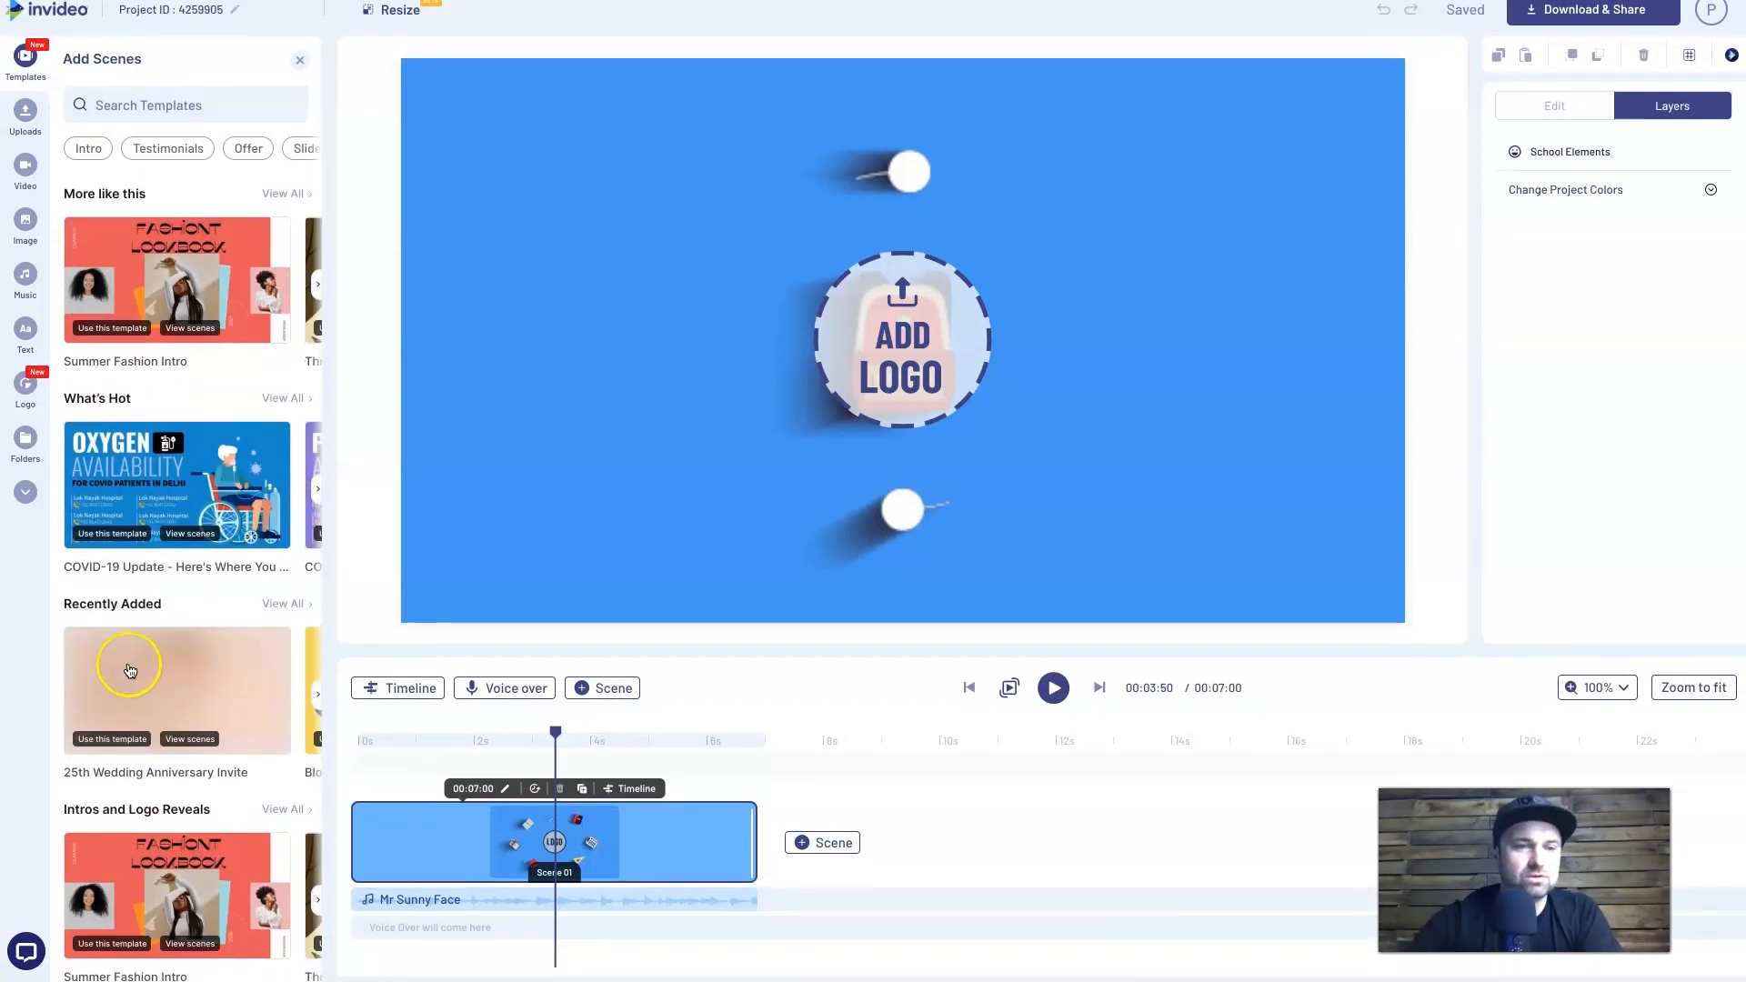
pyautogui.hscroll(3, 219, 512)
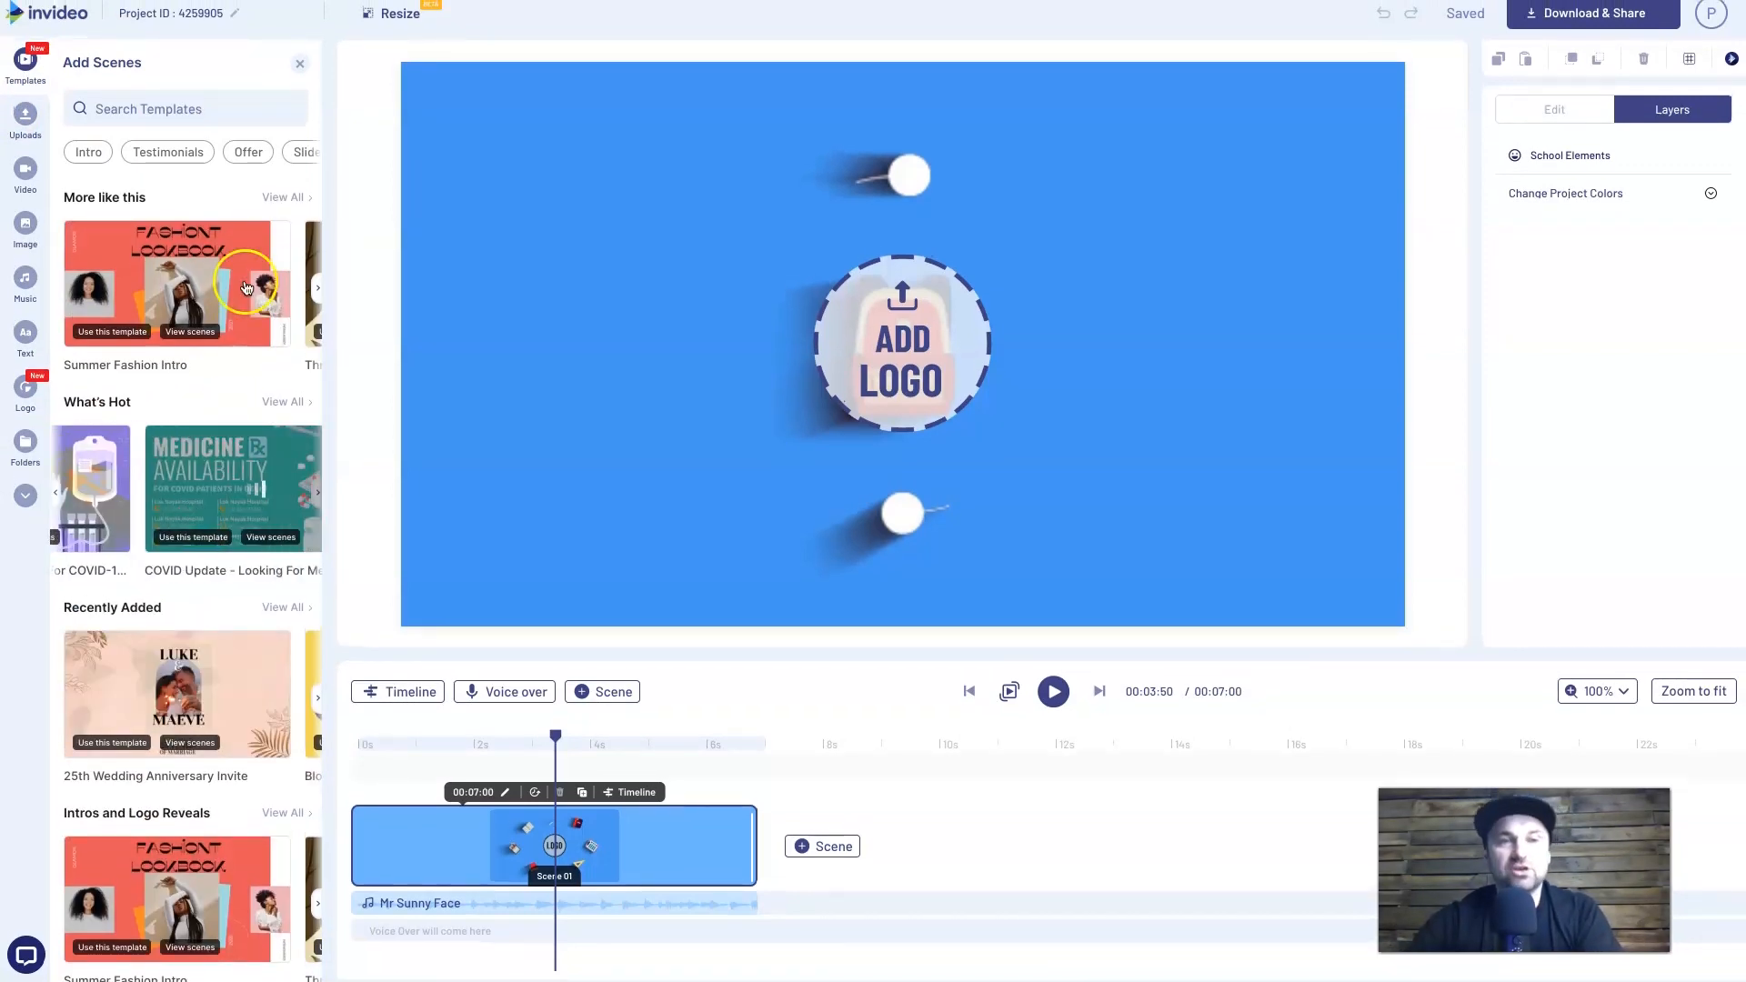
pyautogui.hscroll(5, 246, 288)
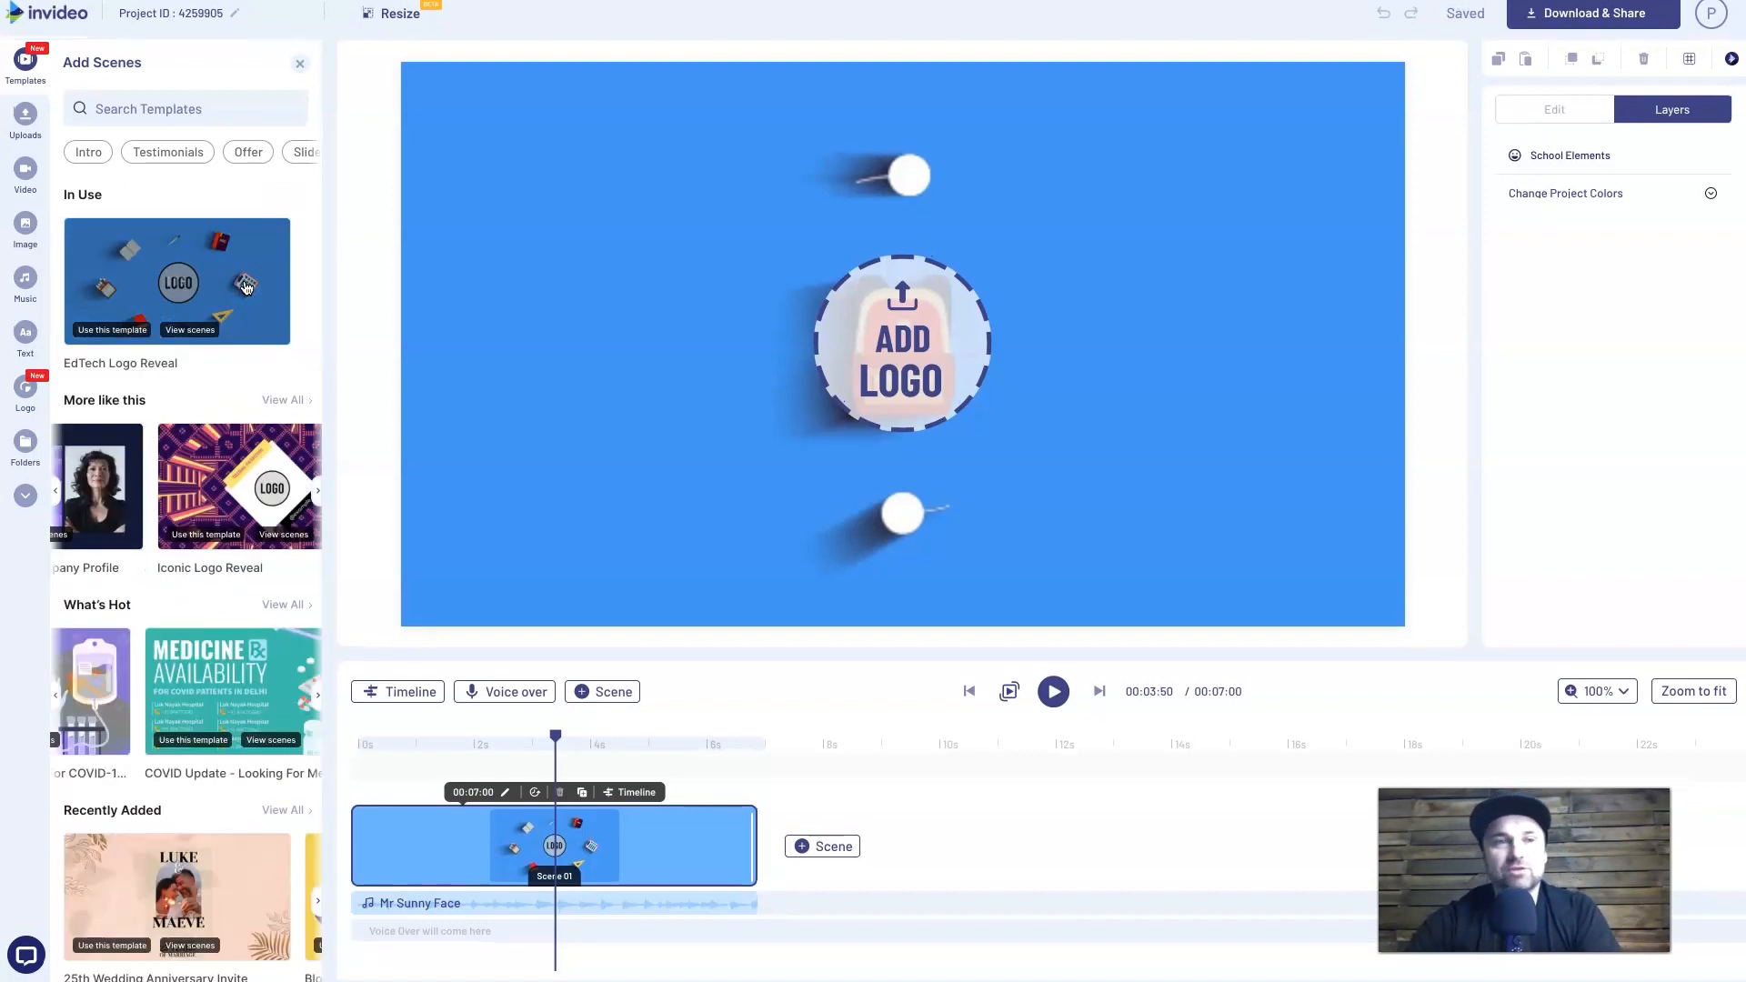
# - Look through the editor's upload, video, image, music and text libraries, and reveal the additional asset types
pyautogui.click(37, 125)
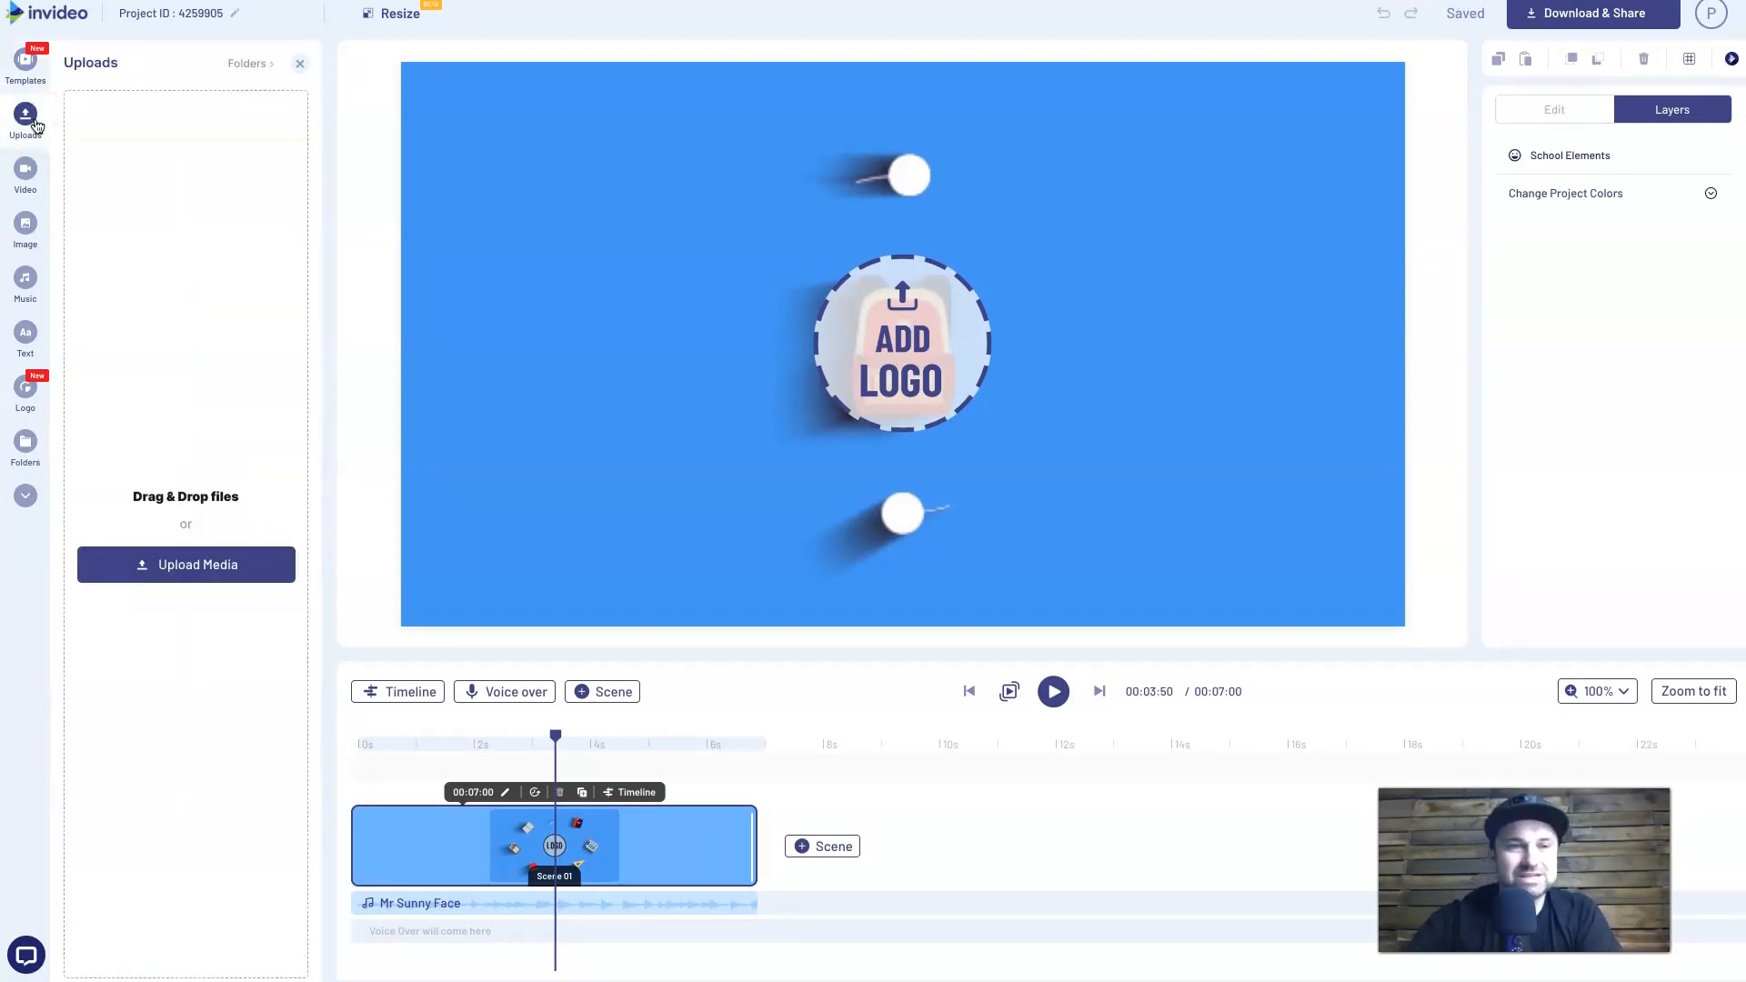
pyautogui.click(36, 187)
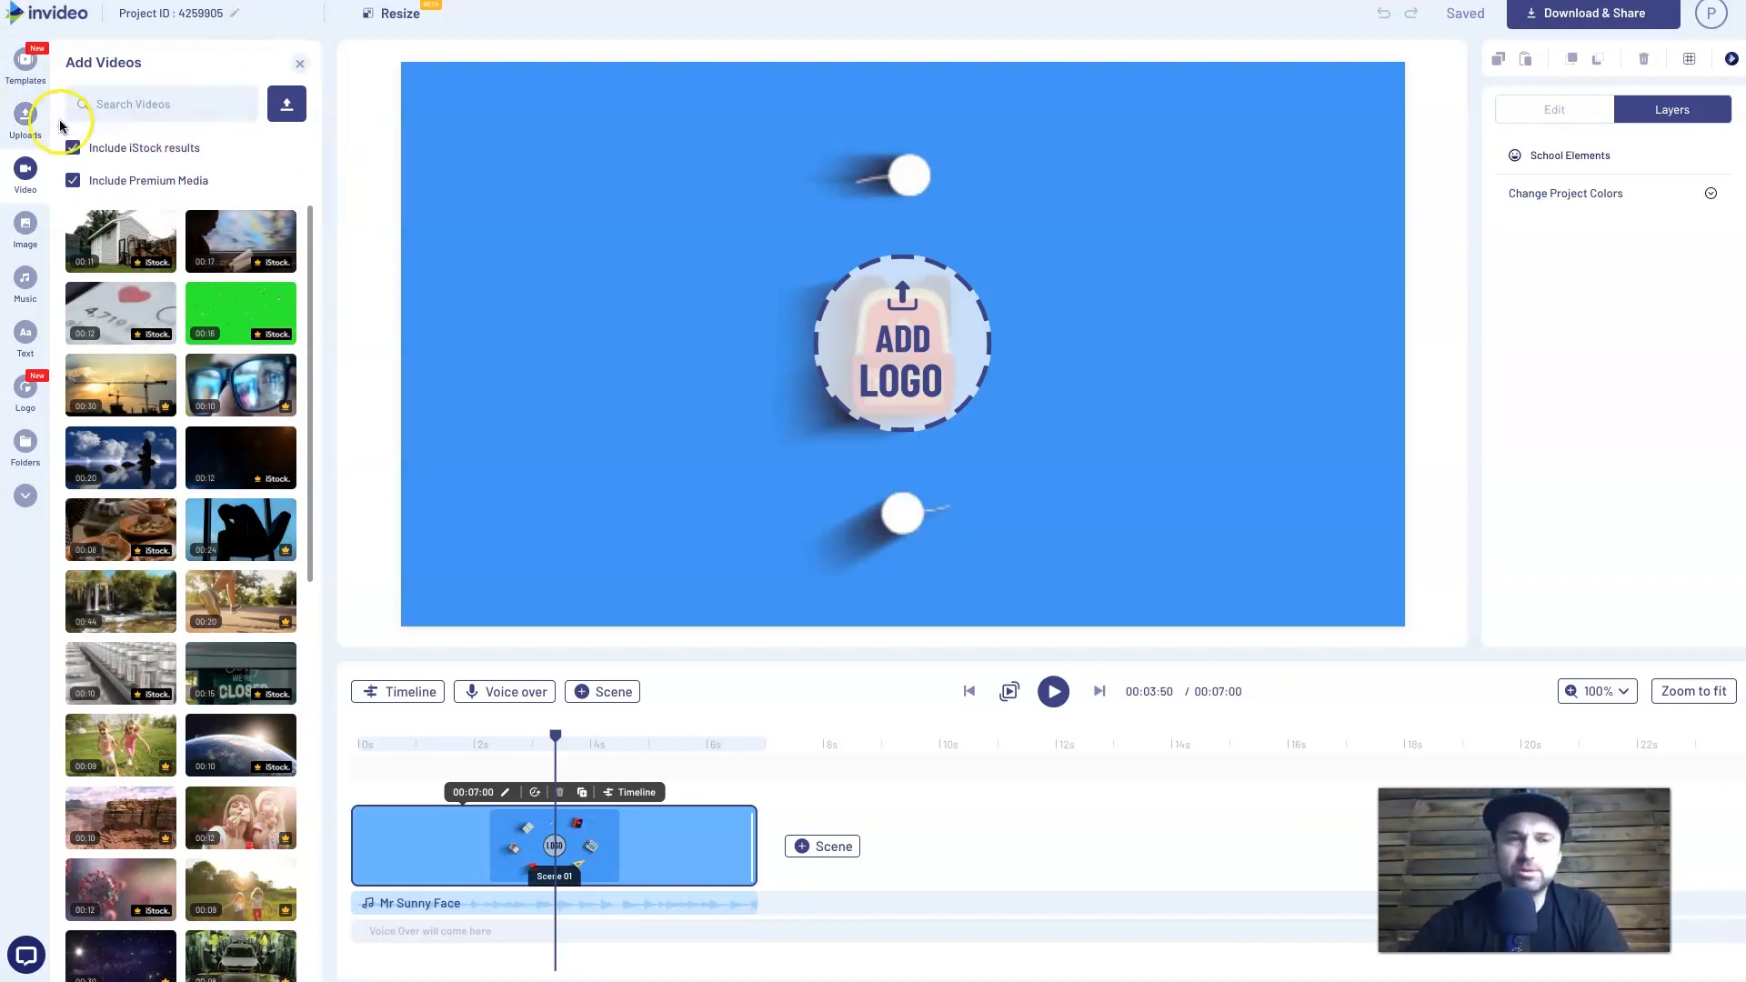
pyautogui.click(22, 235)
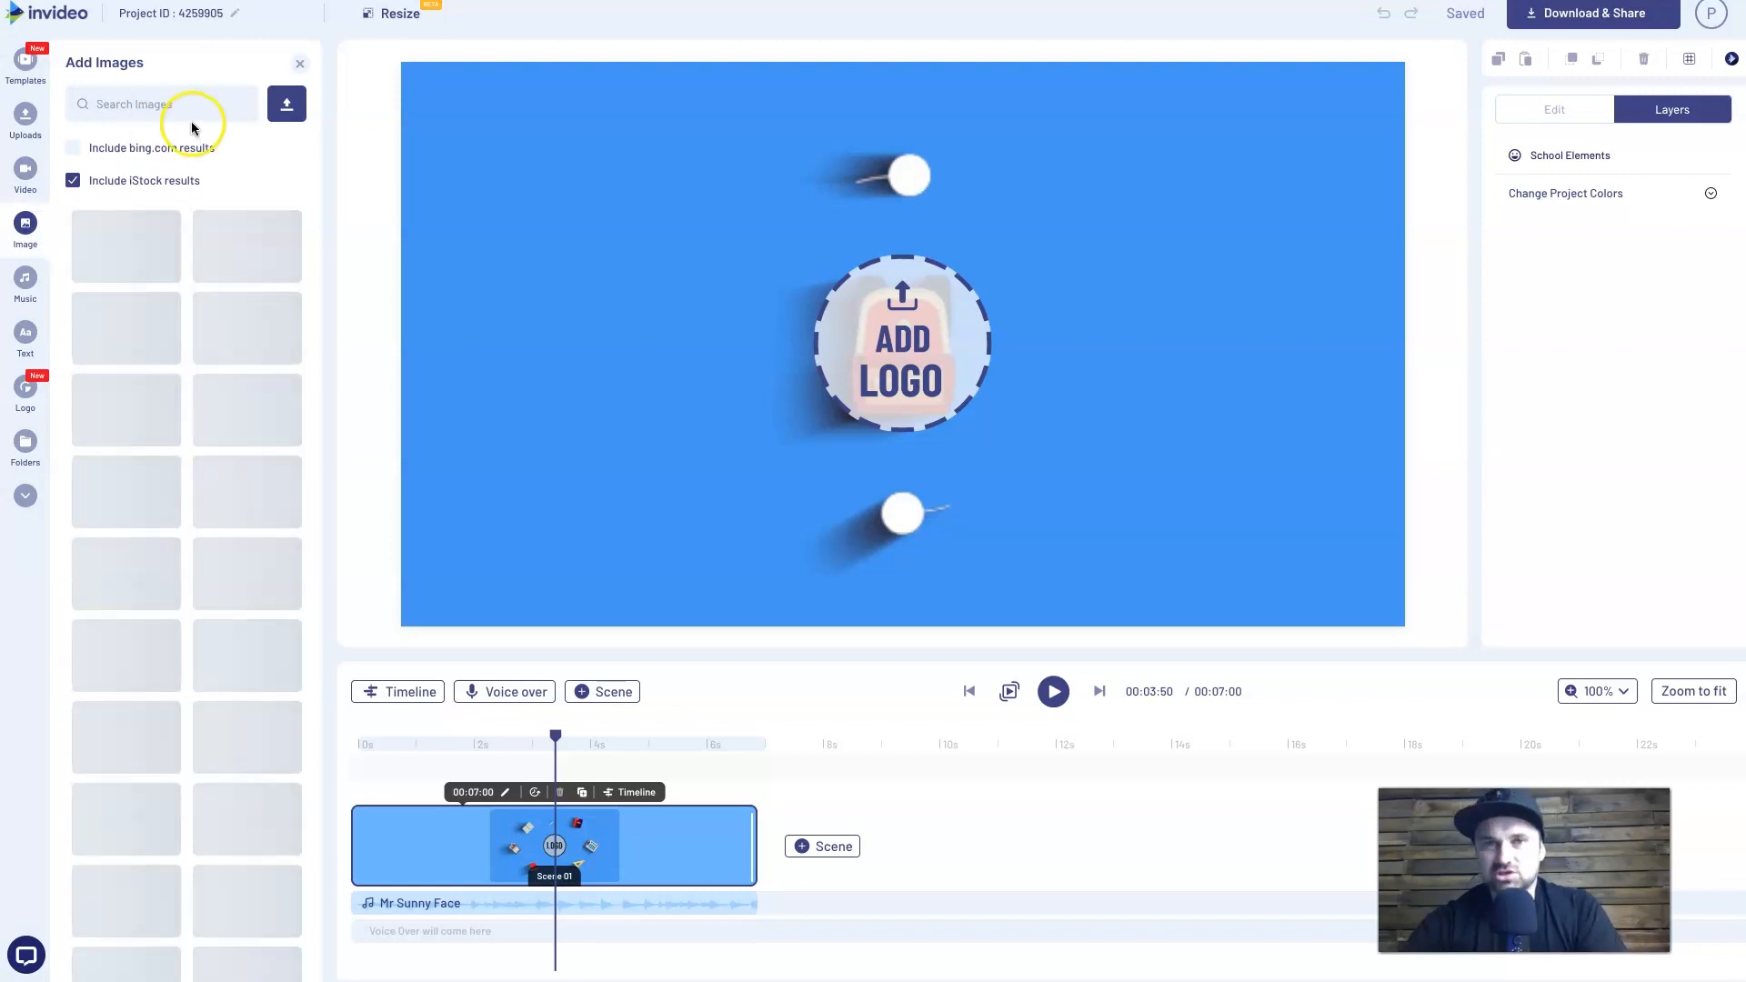
pyautogui.click(28, 283)
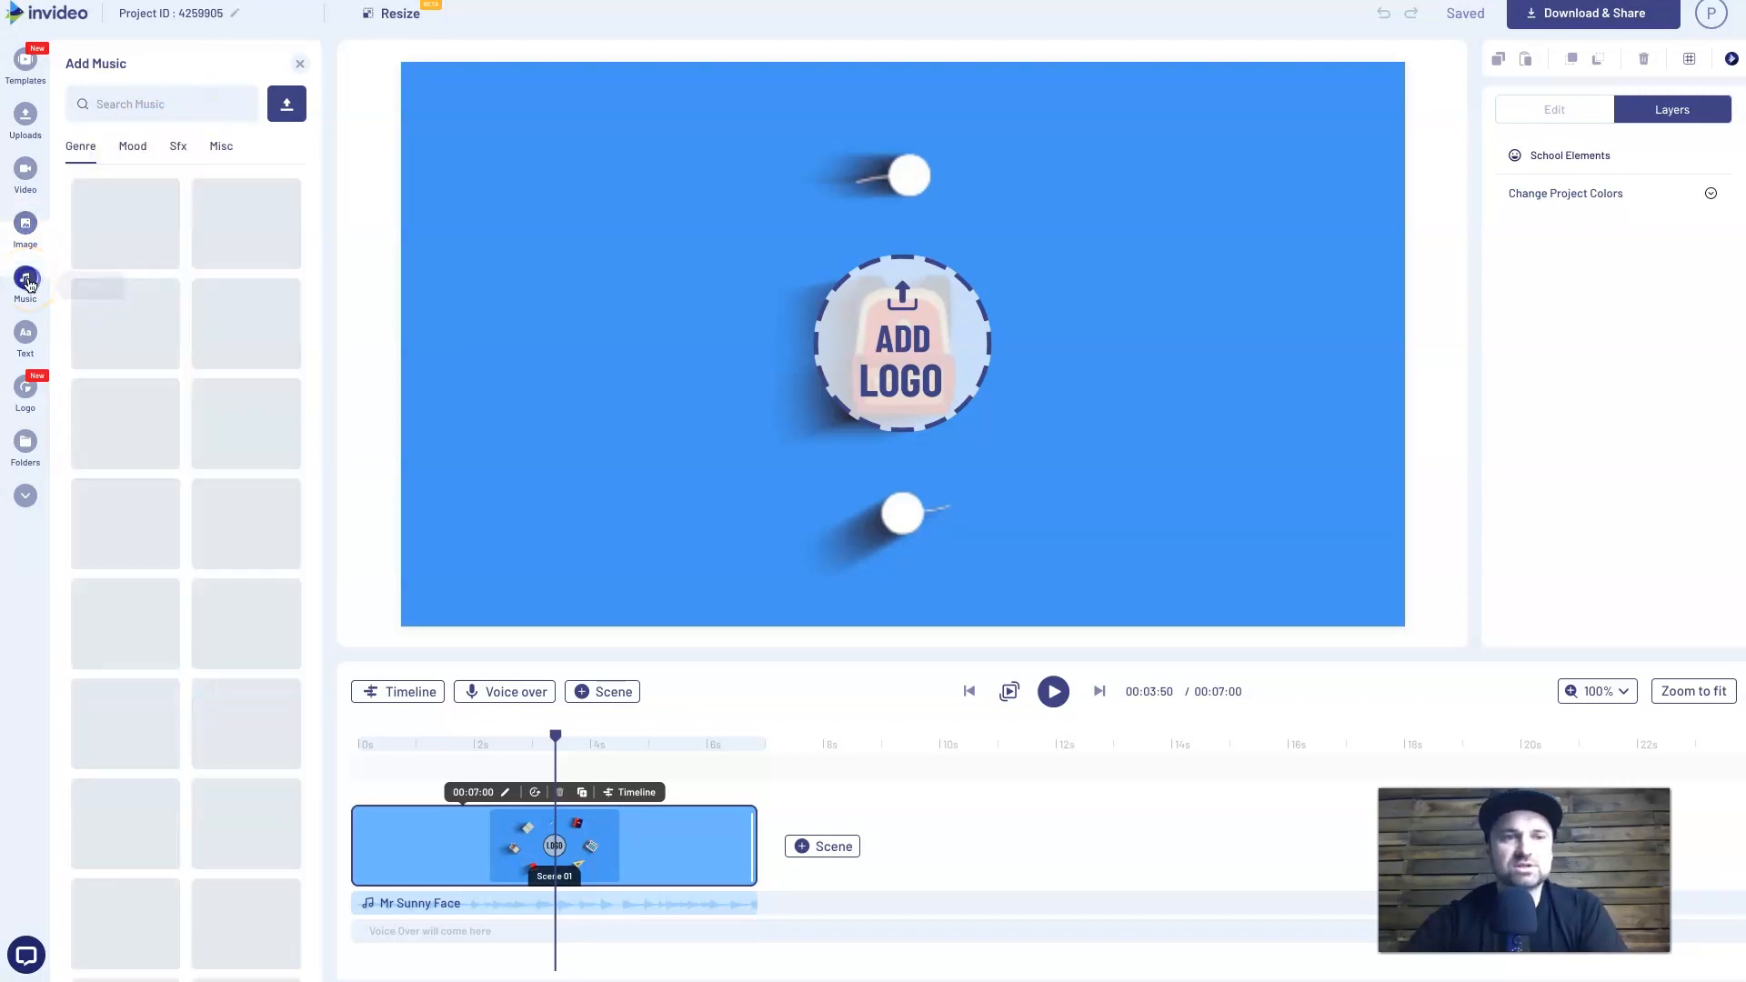
pyautogui.click(24, 342)
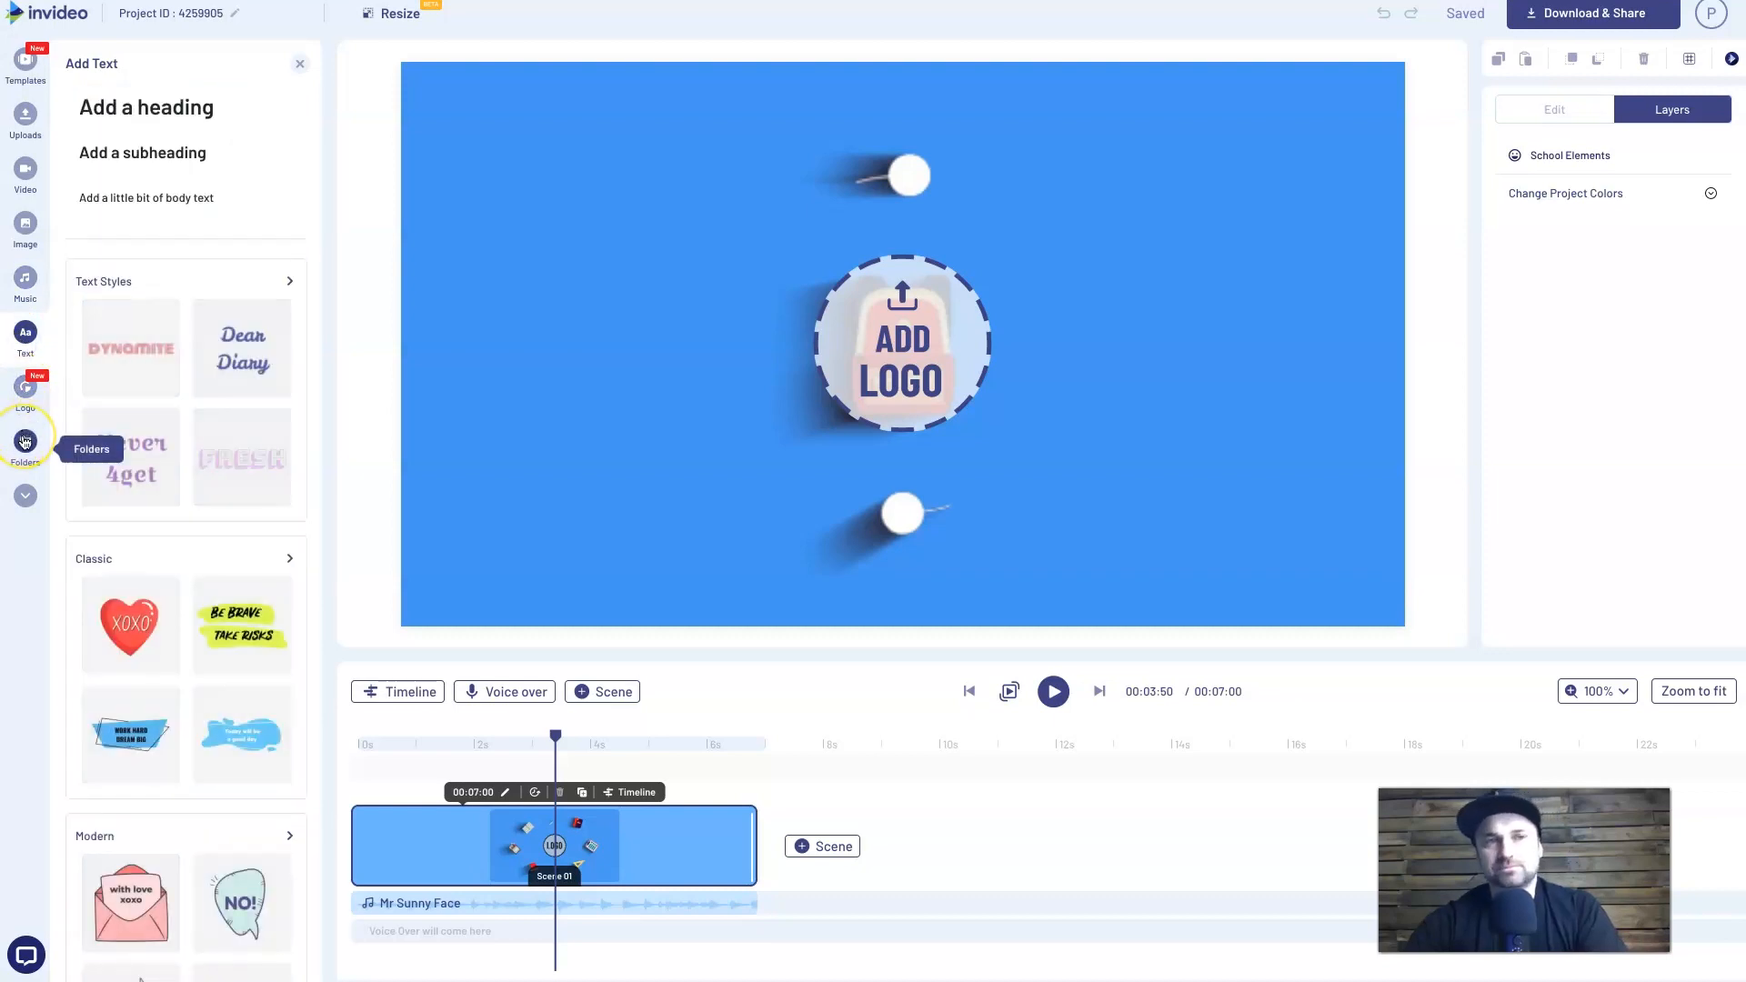
pyautogui.click(26, 499)
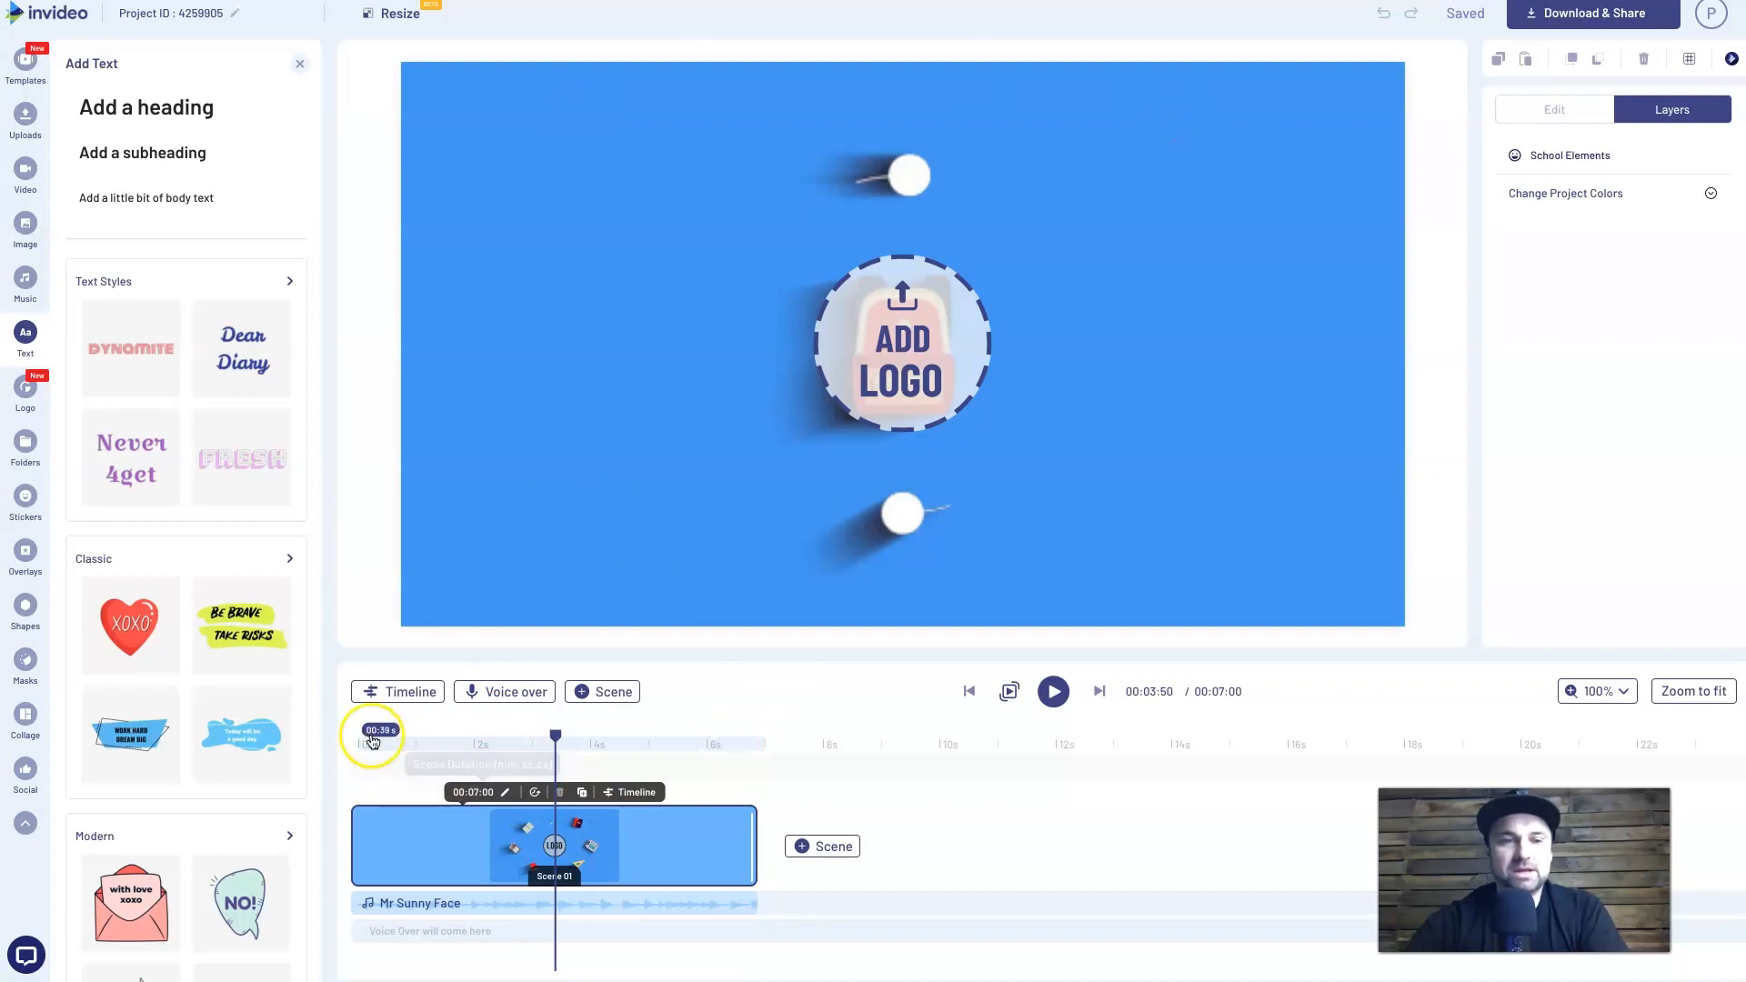
# - Move the playhead to 03:40 and fill the Add Logo placeholder with the uploaded LMR logo
pyautogui.click(464, 693)
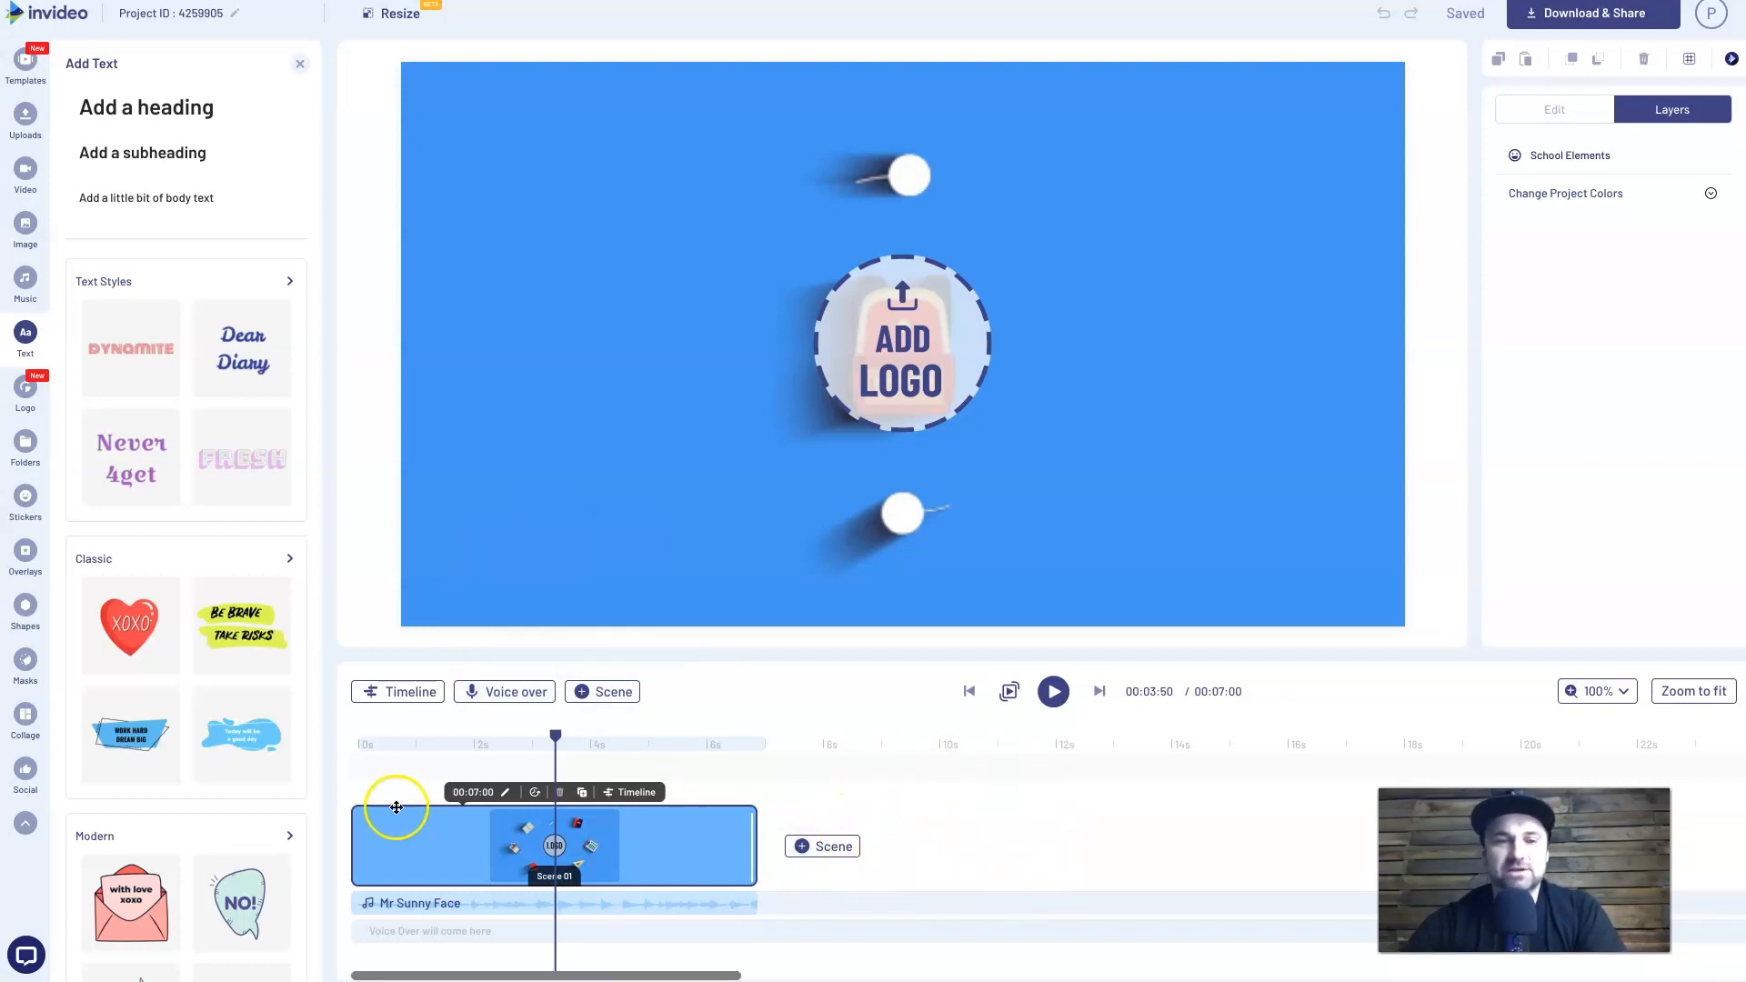
pyautogui.click(392, 766)
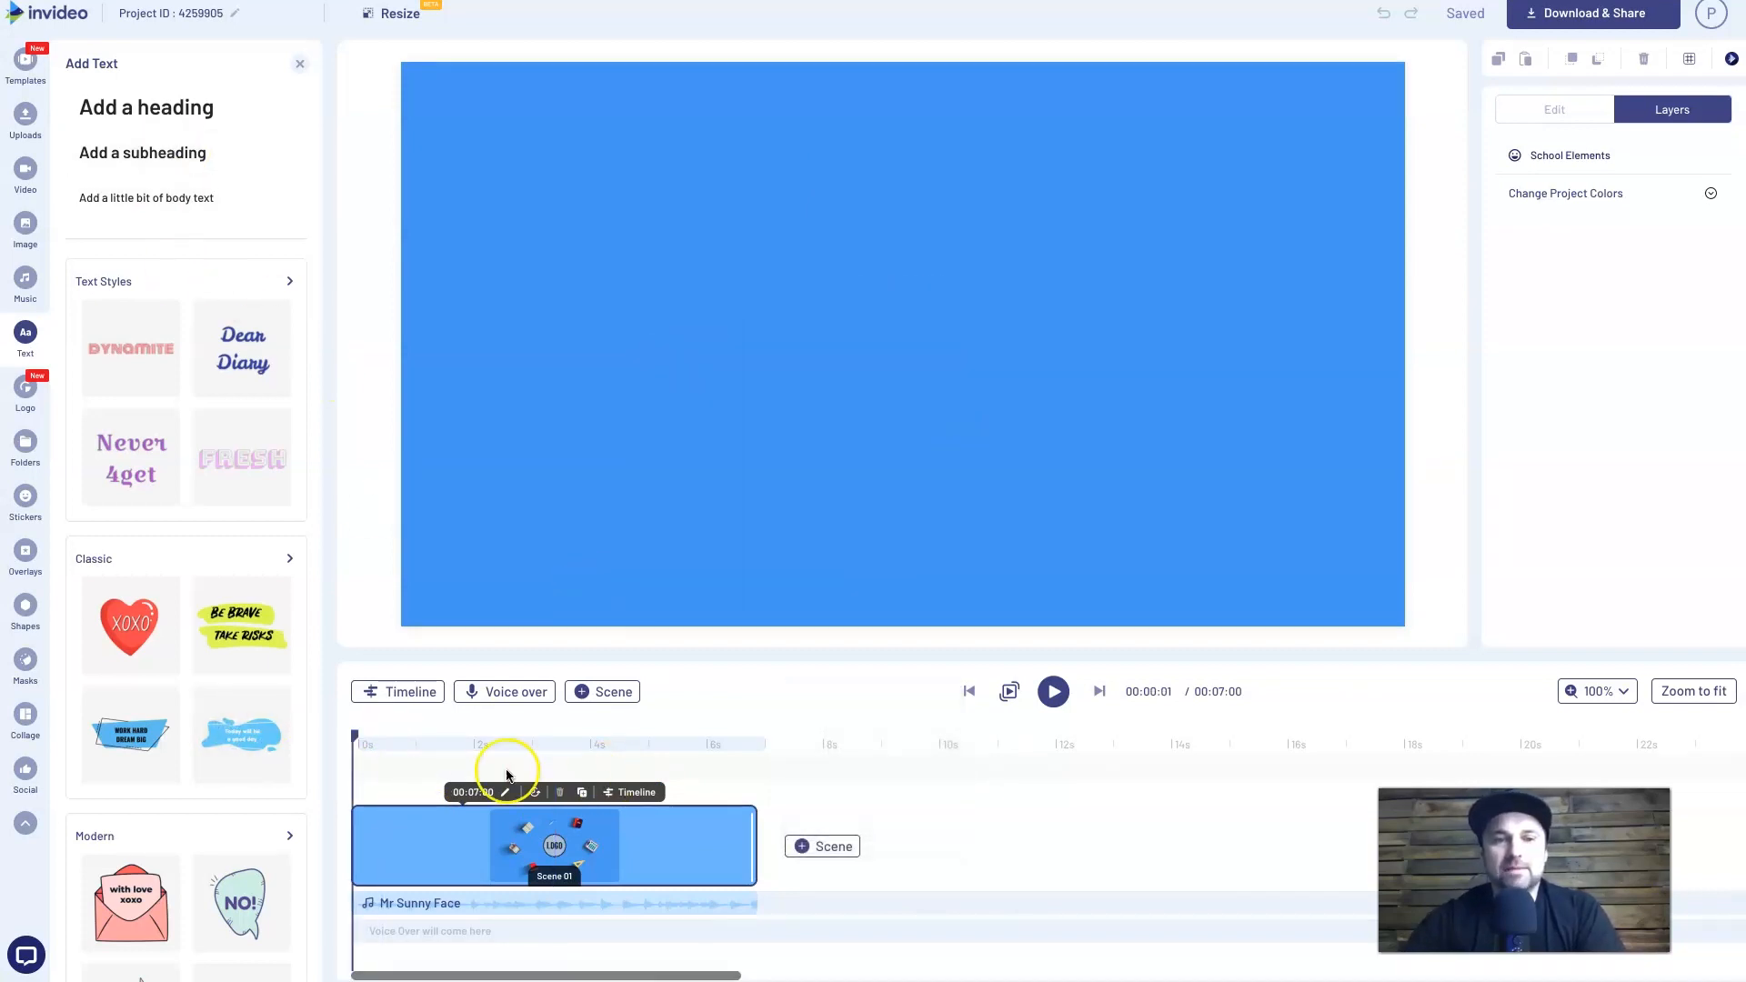
pyautogui.click(551, 762)
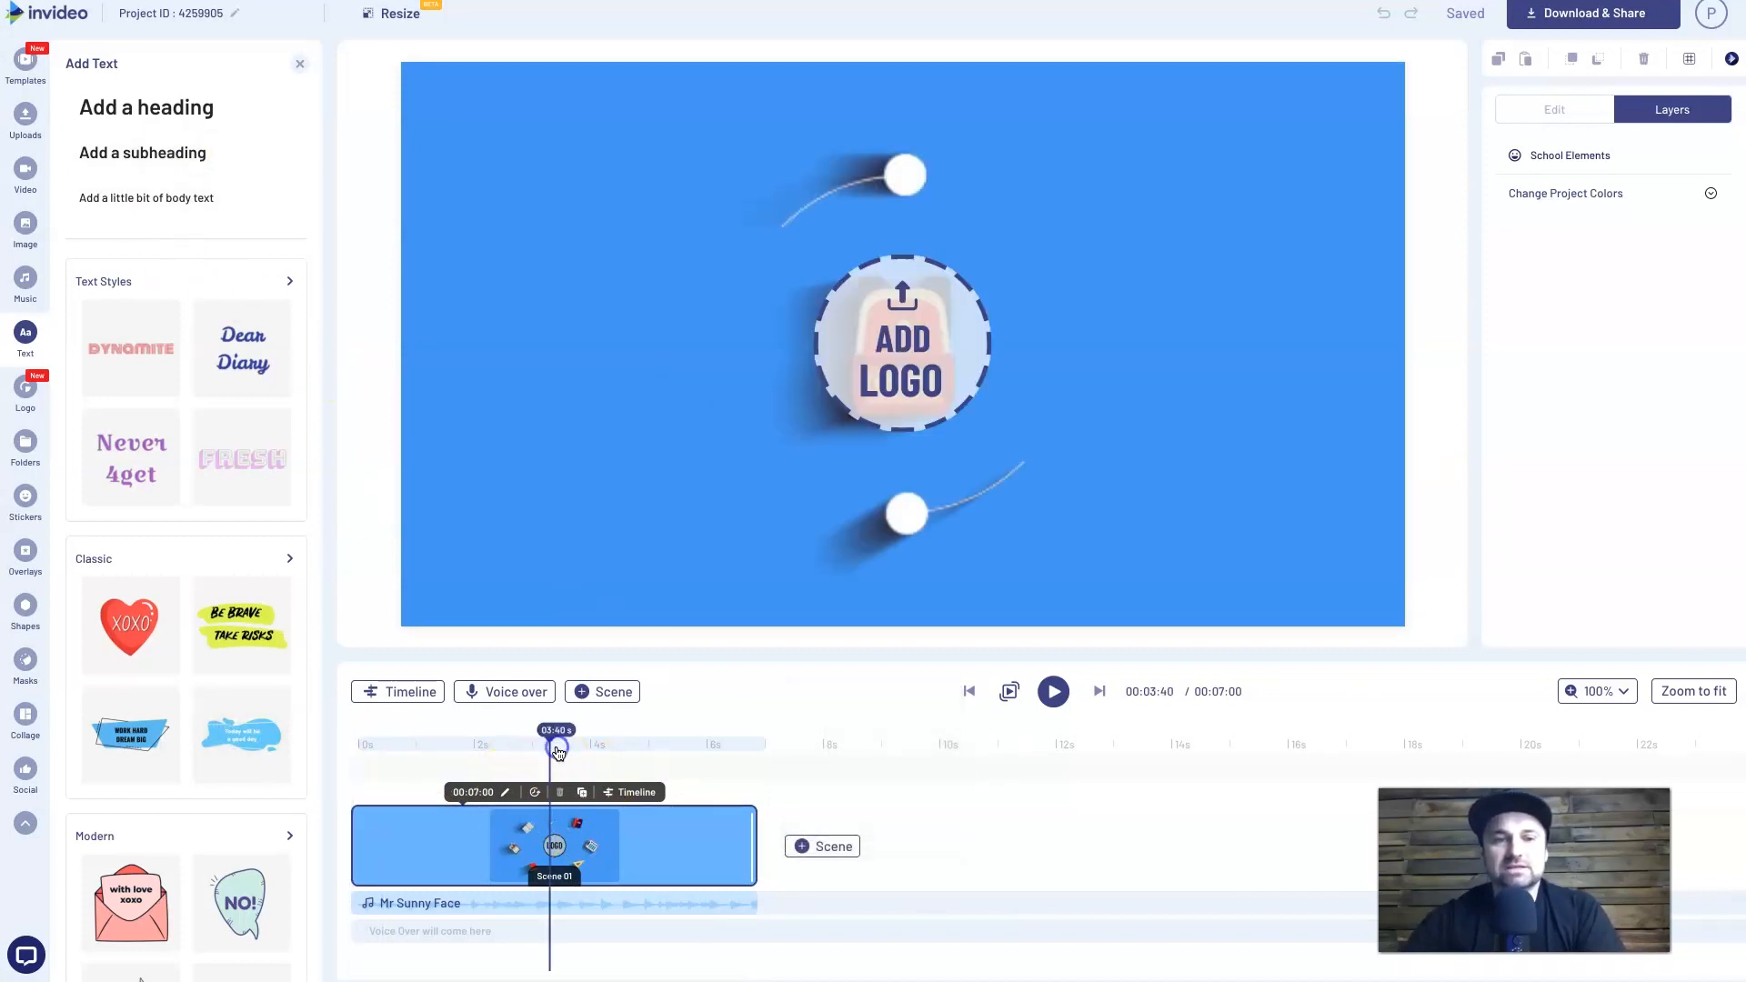
pyautogui.click(919, 337)
pyautogui.click(107, 205)
# - Play the logo reveal from the beginning of the timeline to preview the inserted logo
pyautogui.click(554, 762)
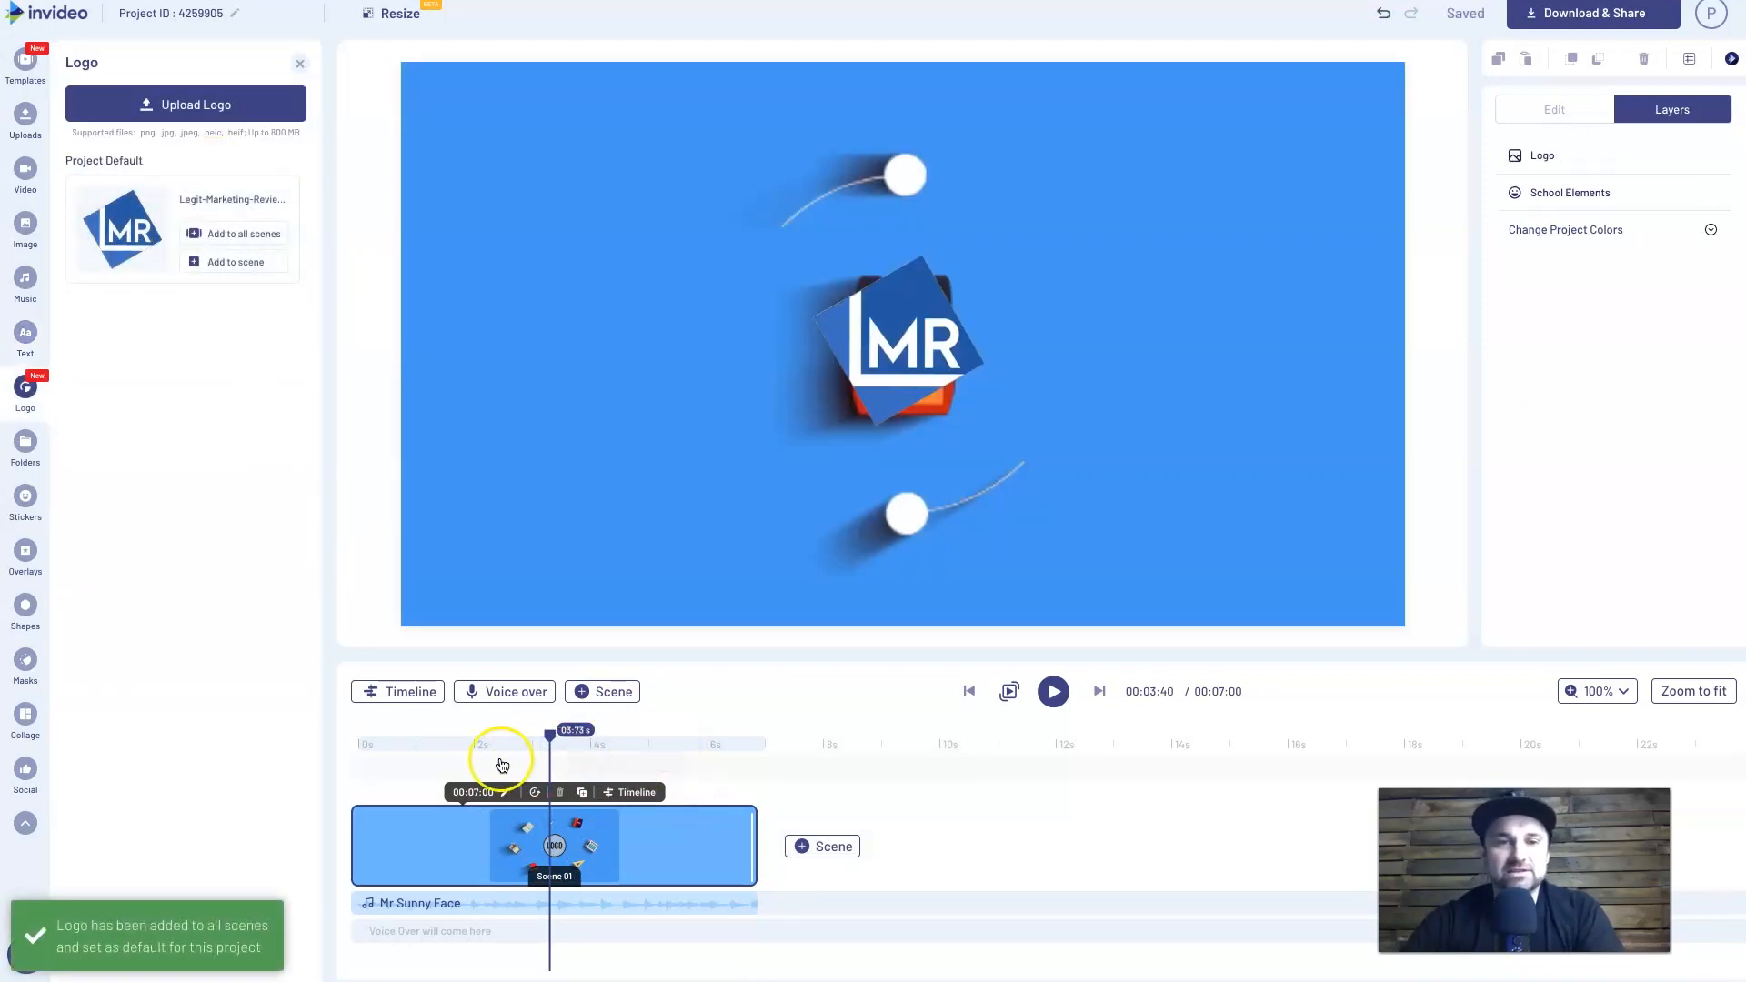
pyautogui.click(353, 745)
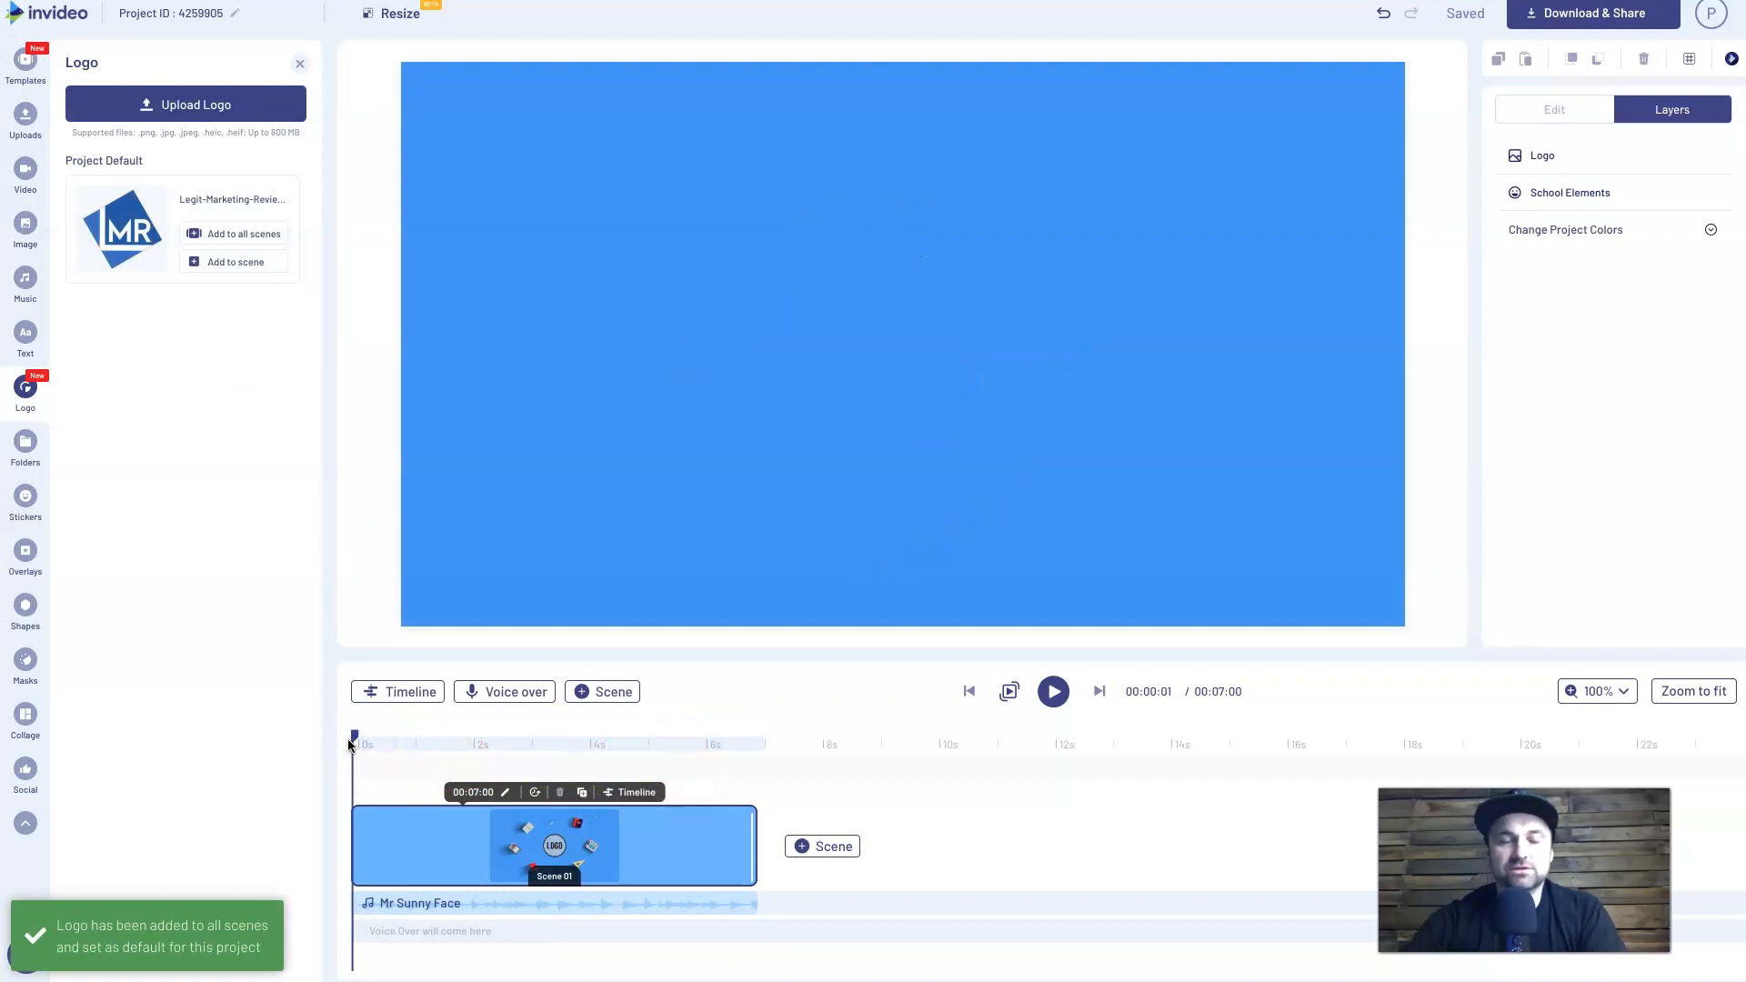
pyautogui.press('space')
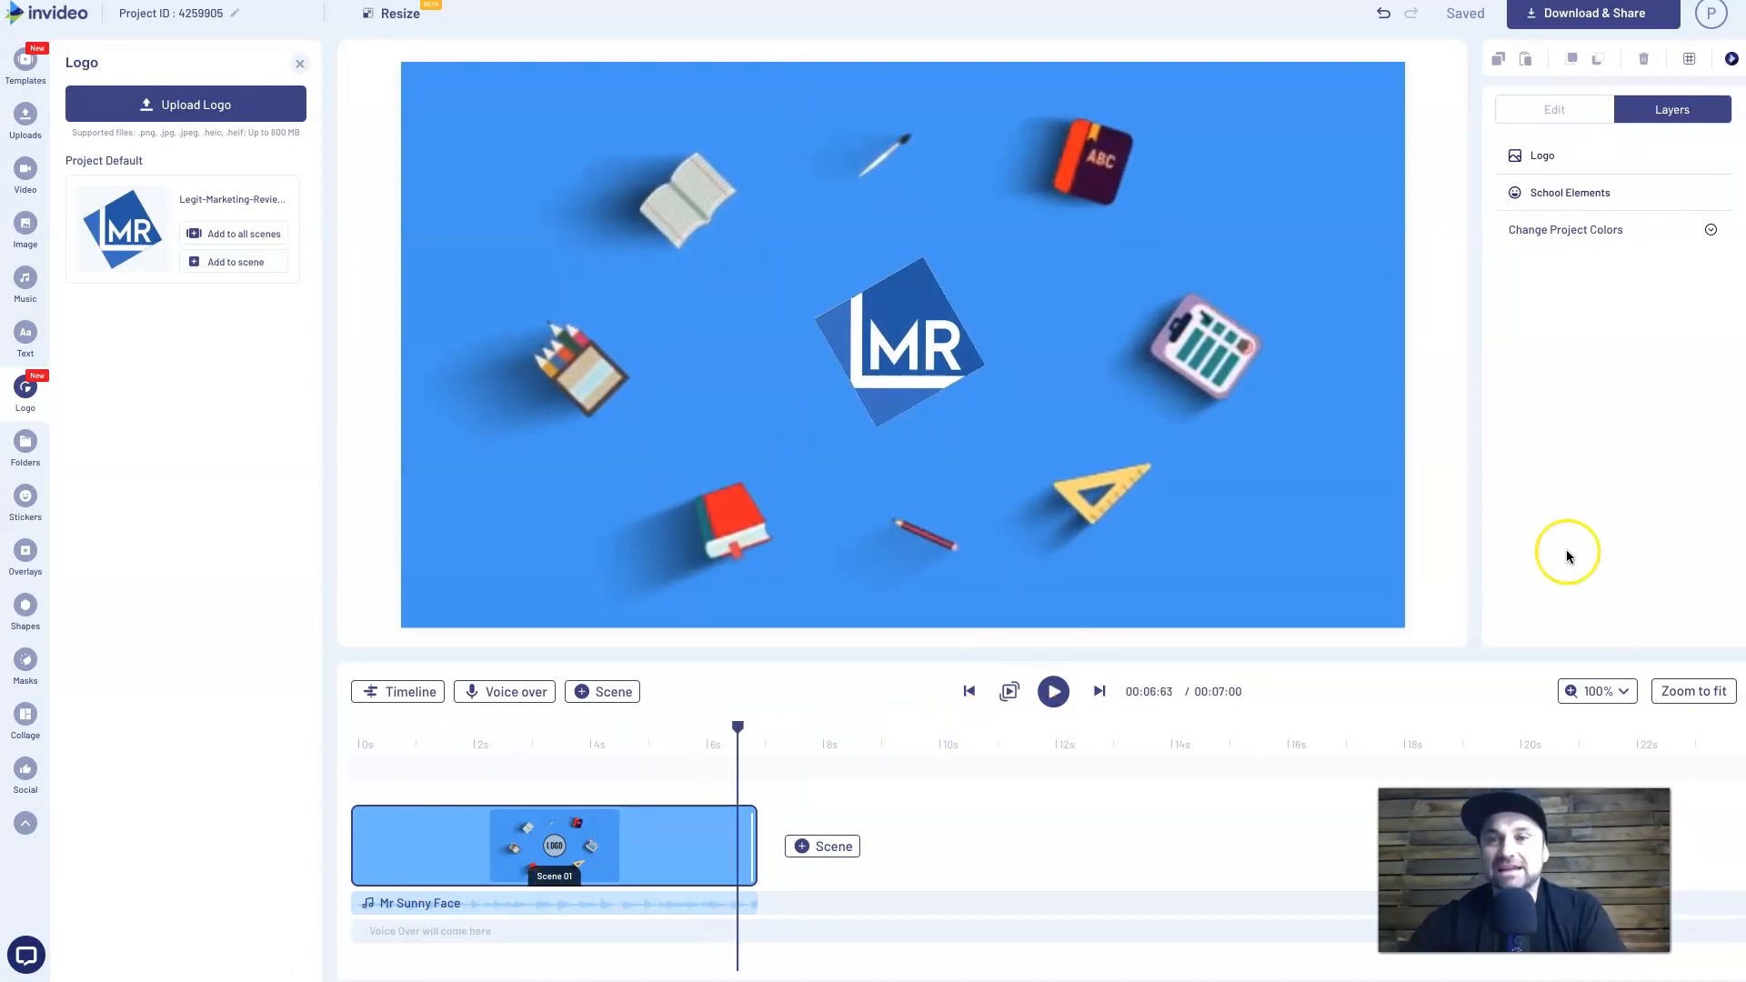
# - Enlarge the LMR logo slightly from its upper-left corner and deselect it
pyautogui.click(1554, 155)
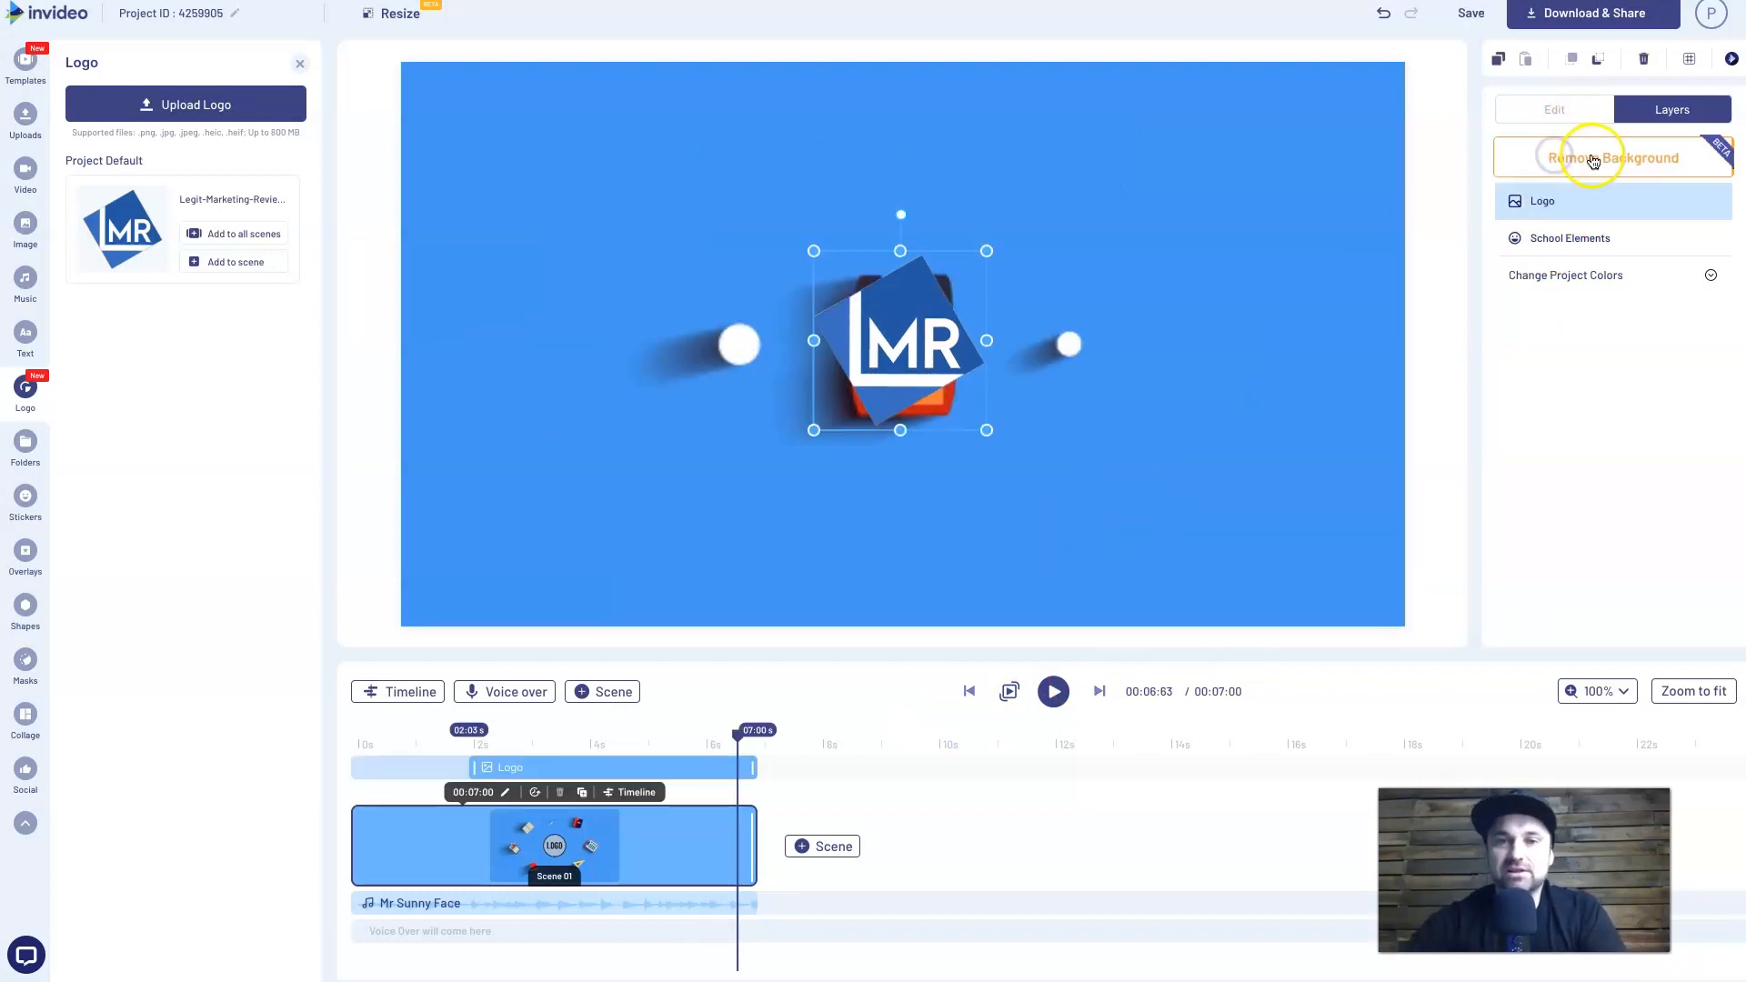
pyautogui.moveTo(818, 246); pyautogui.dragTo(784, 234)
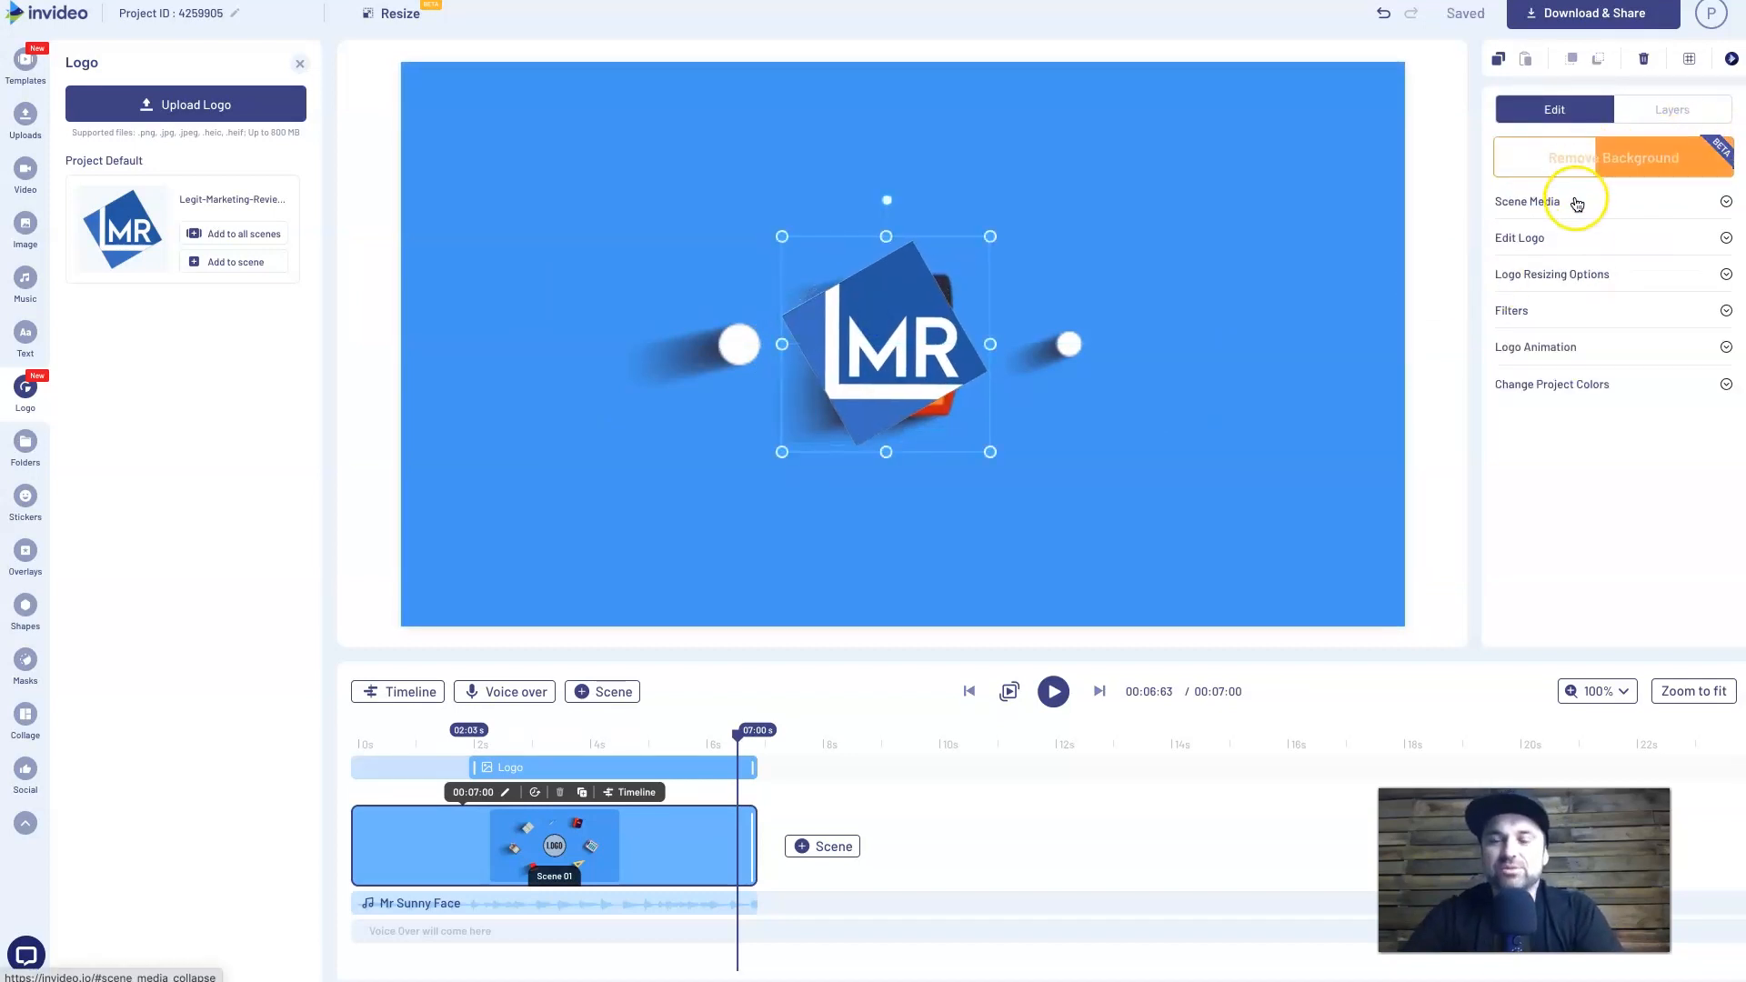
pyautogui.click(1159, 452)
# - Show the layer list with the project's template colors and move the playhead to 04:90
pyautogui.click(1672, 109)
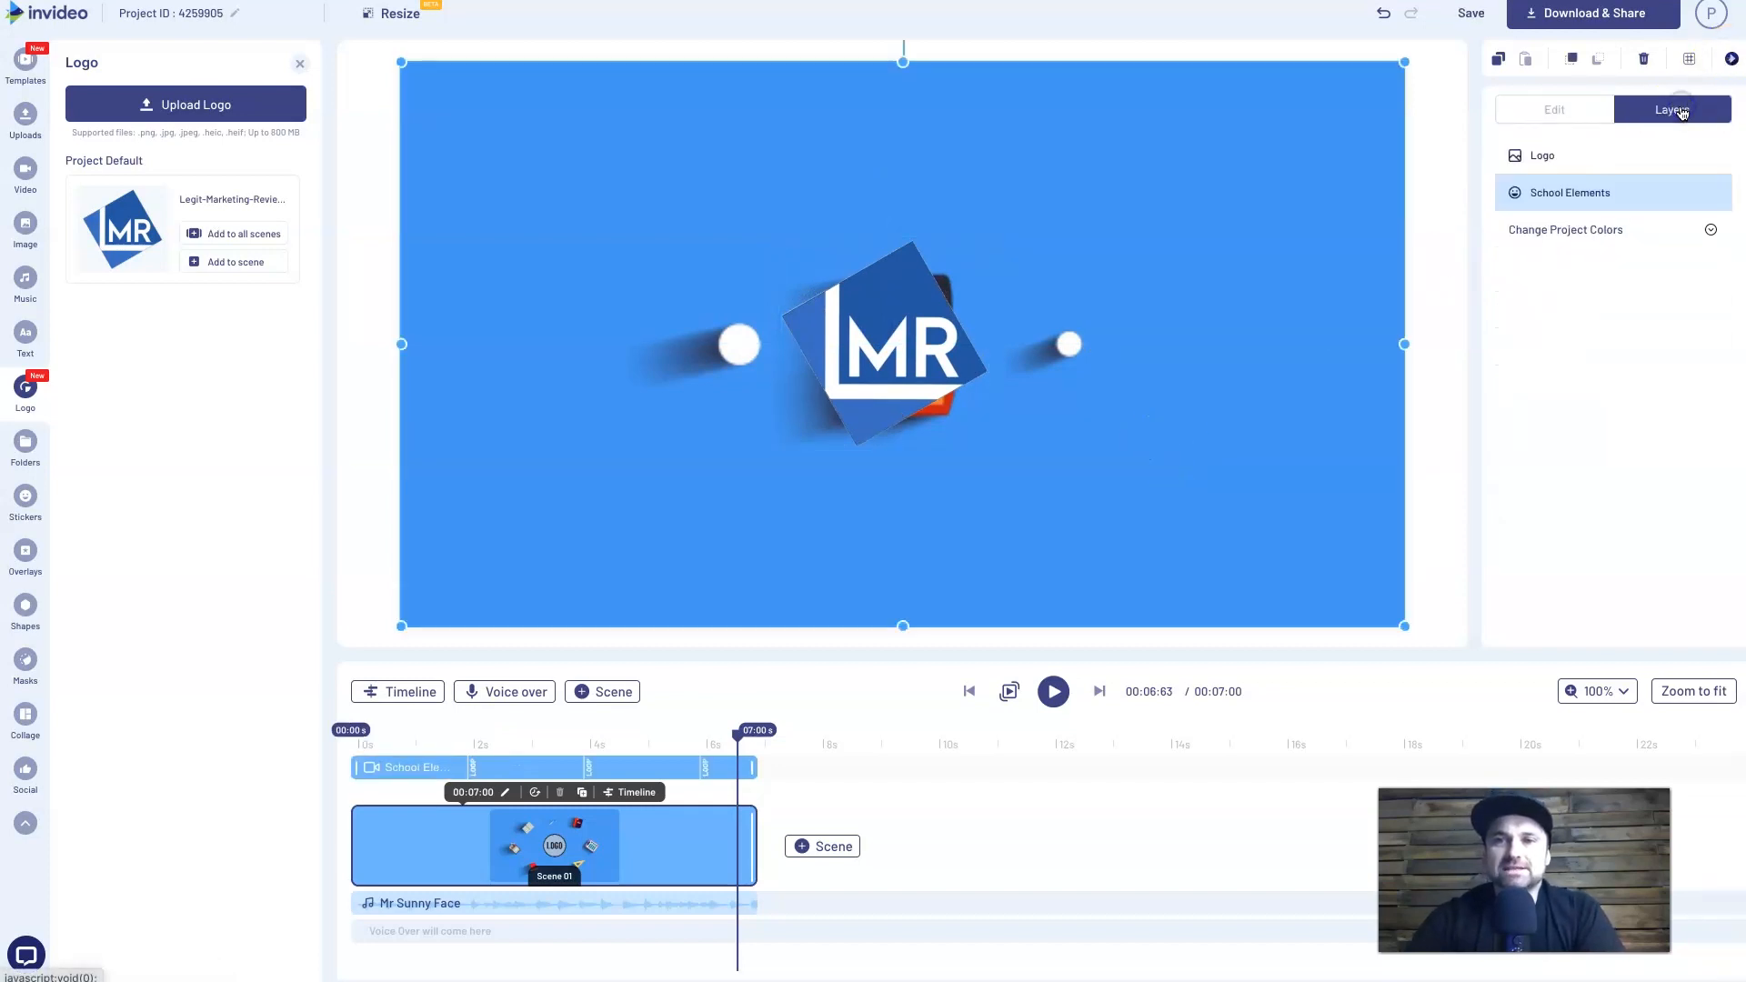
pyautogui.click(1562, 231)
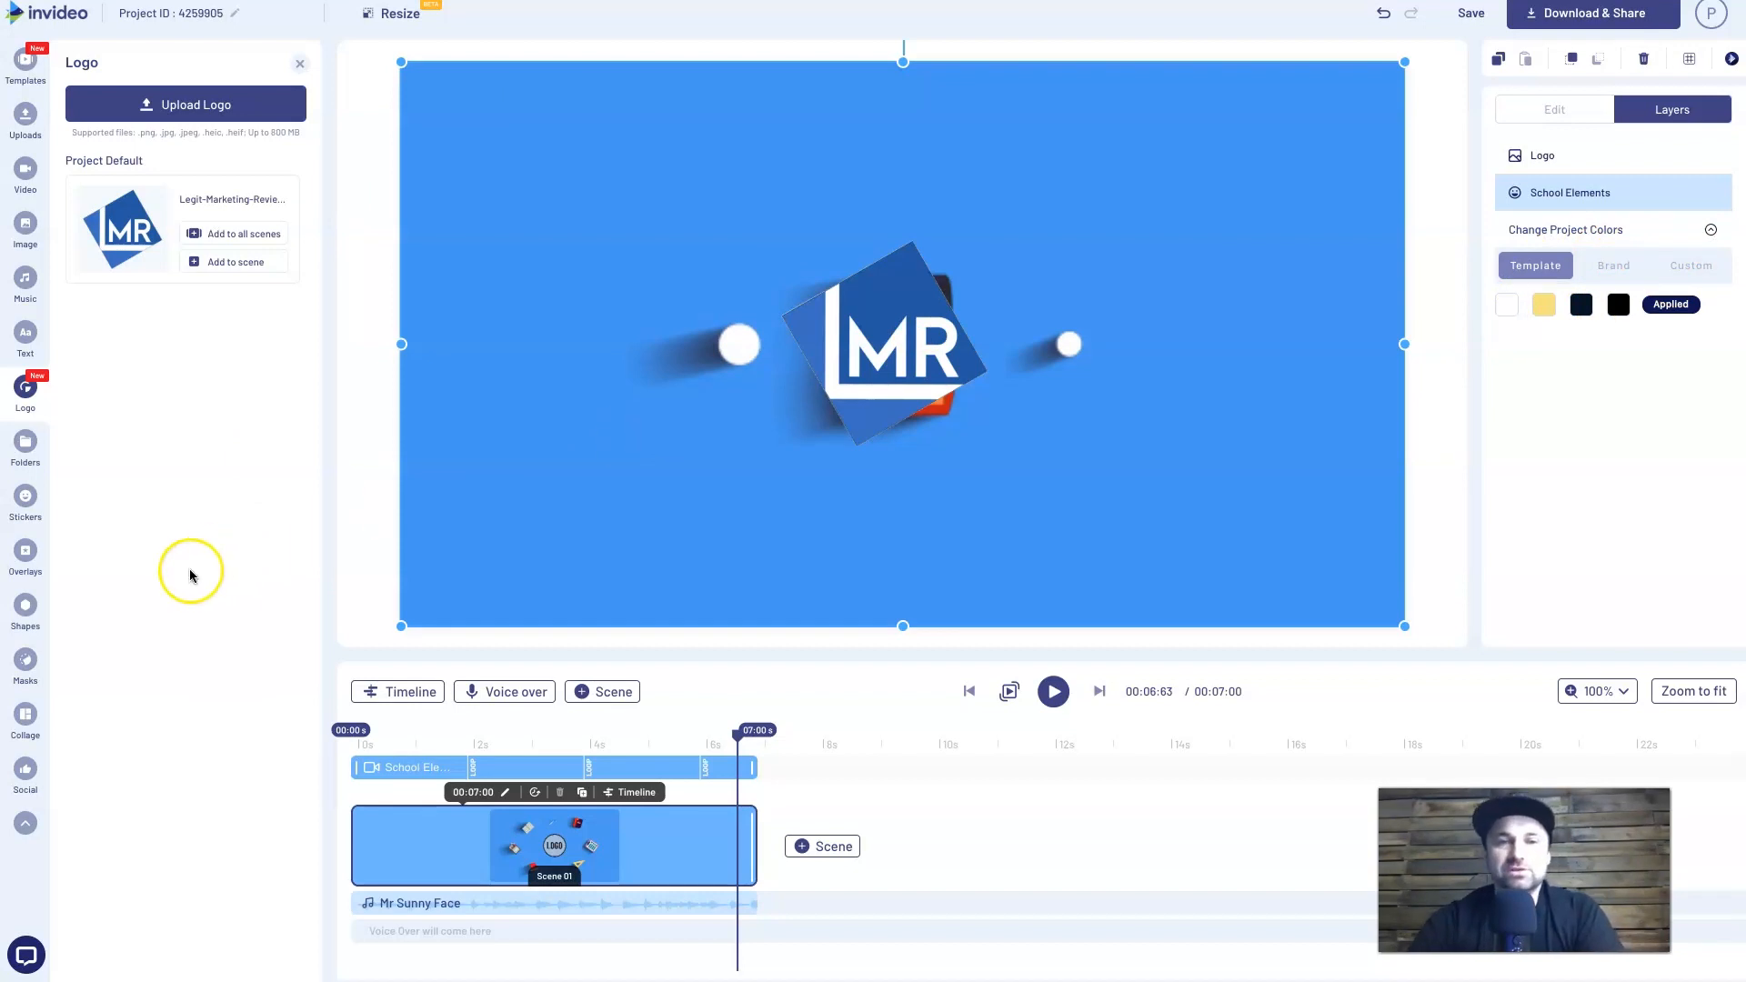
pyautogui.click(364, 744)
pyautogui.moveTo(368, 746); pyautogui.dragTo(642, 715)
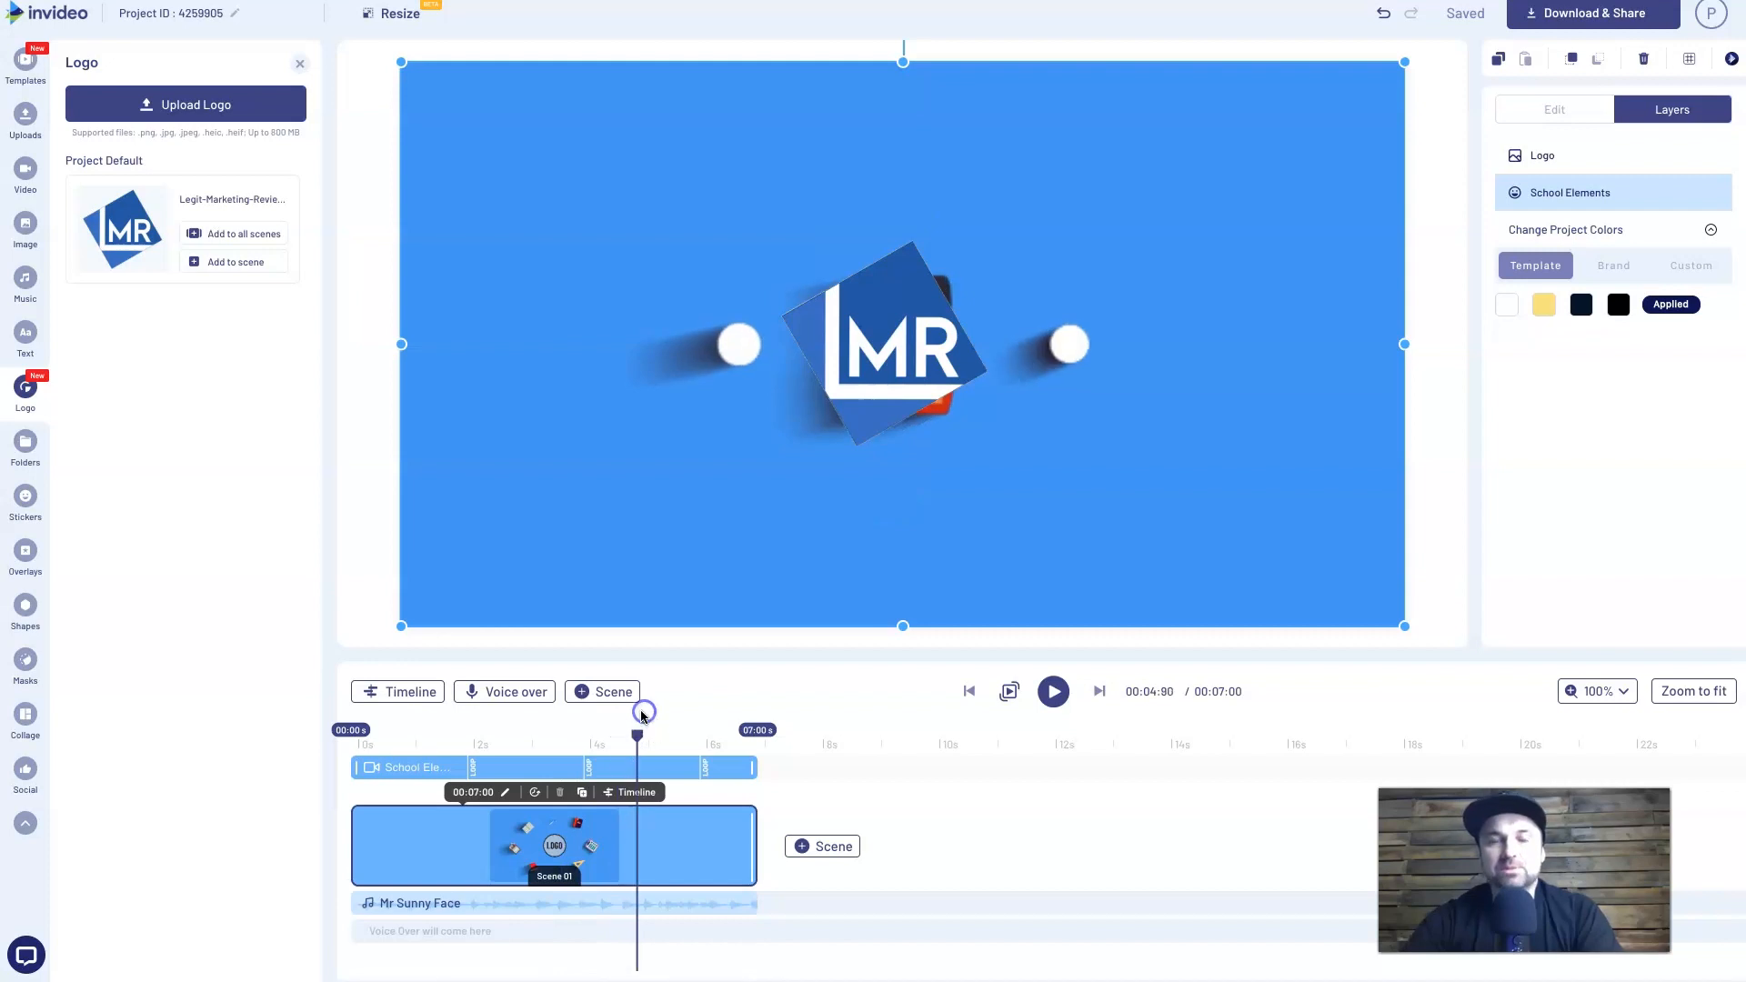
# - Open the export settings and check the resolution choices, leaving 1080p selected
pyautogui.click(1565, 18)
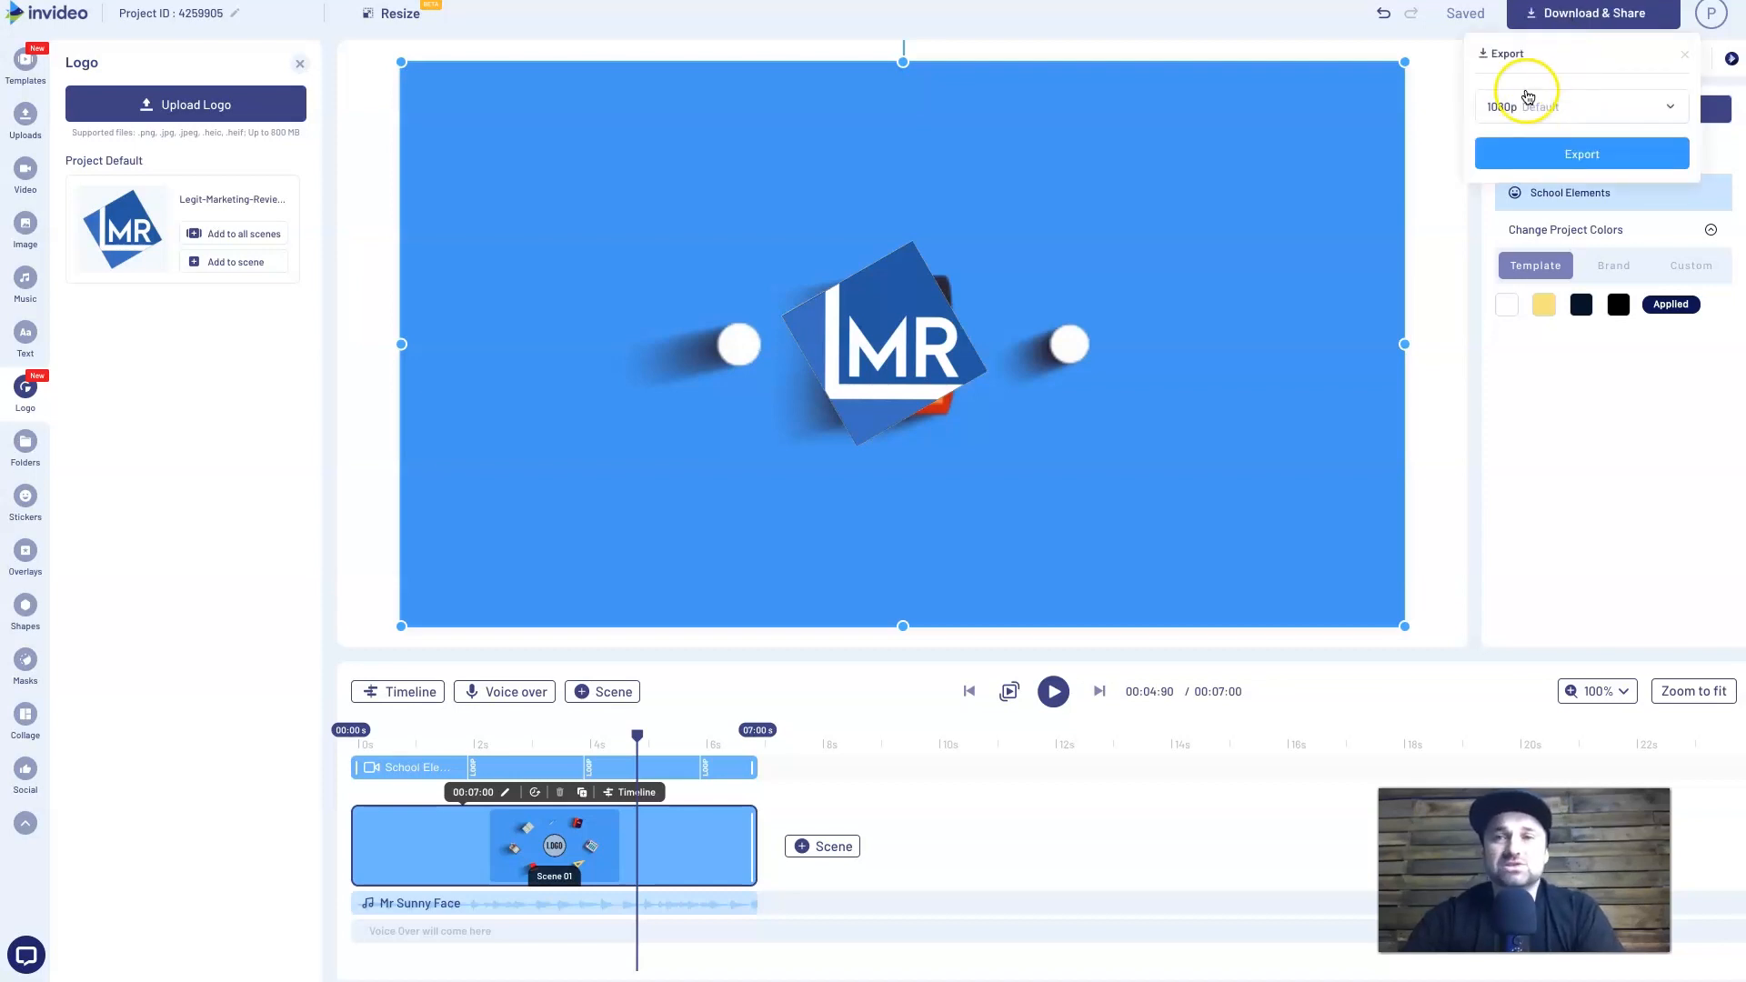
pyautogui.click(1525, 106)
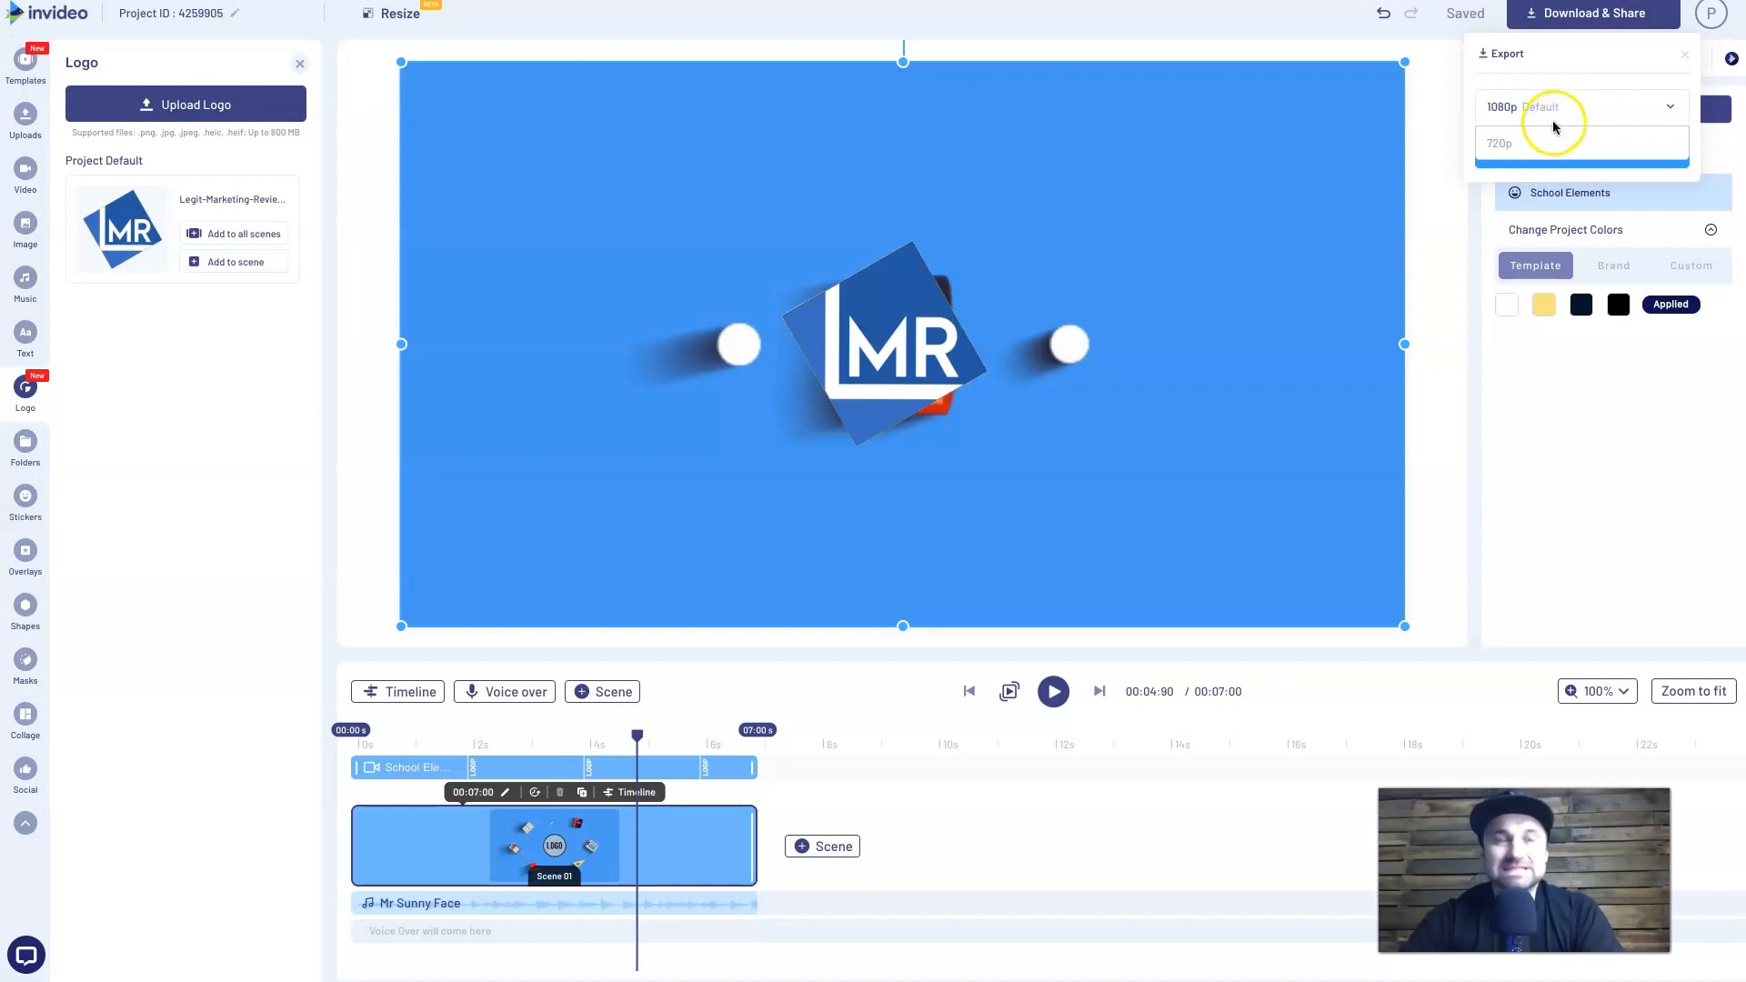
pyautogui.click(1567, 106)
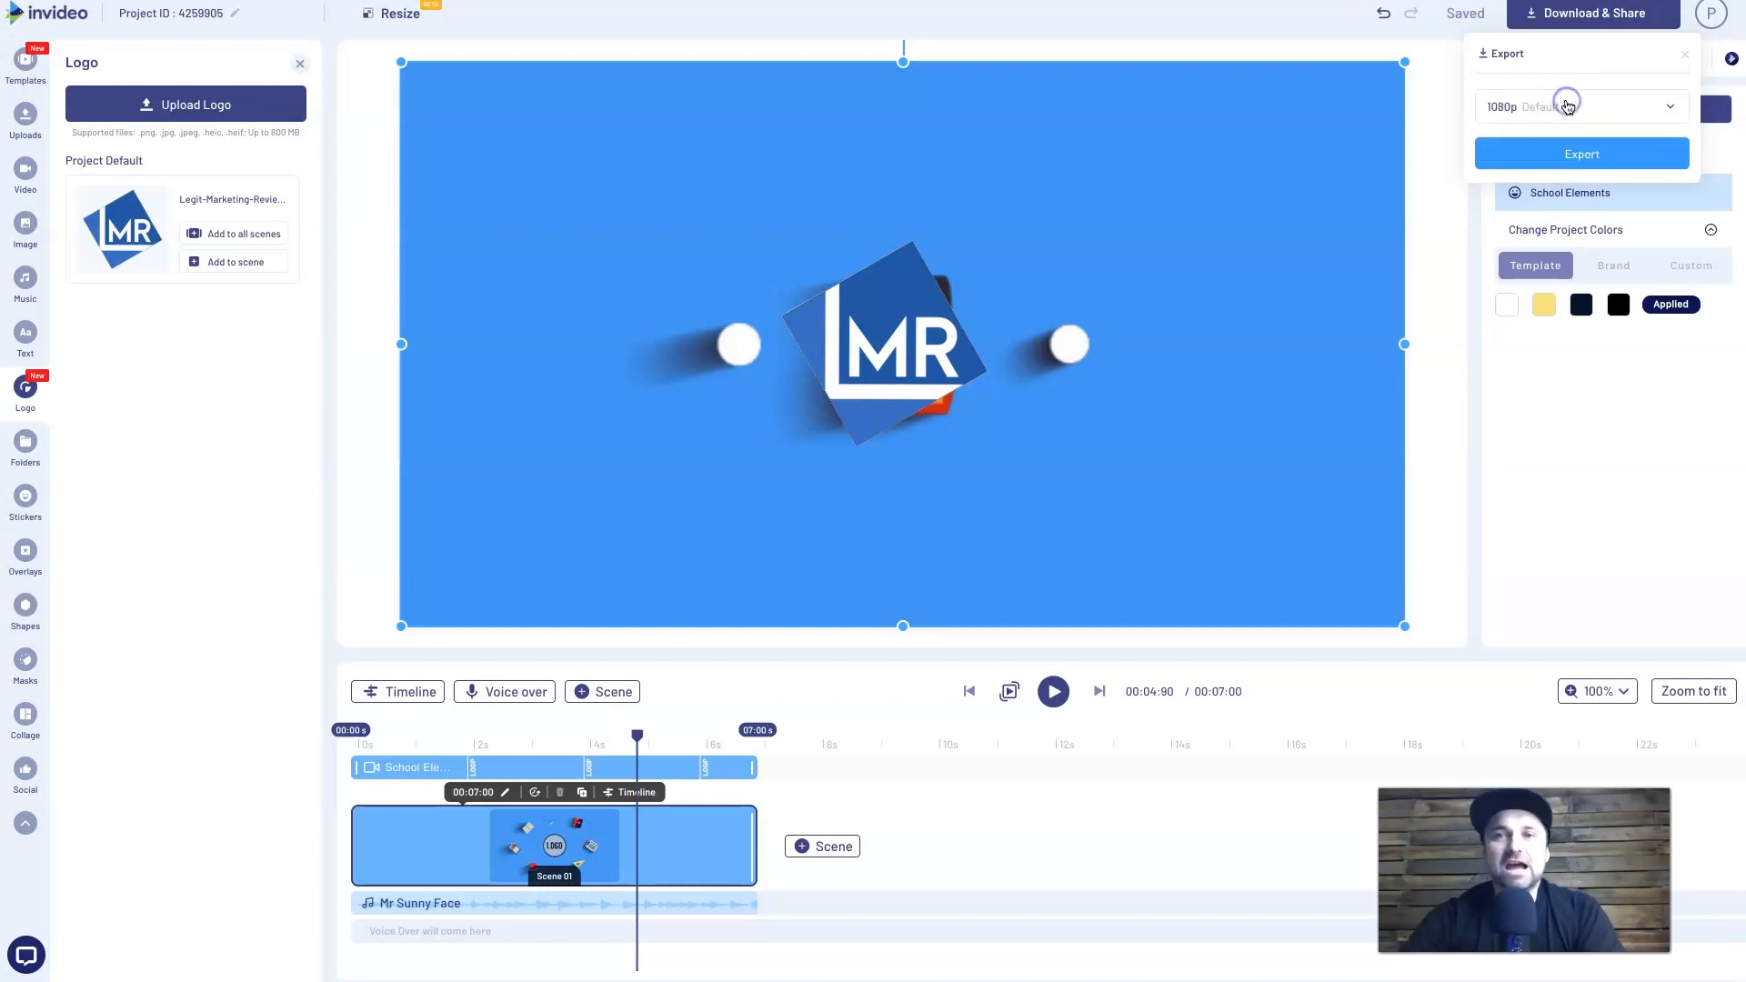
# - Export the logo reveal project at 1080p
pyautogui.click(1521, 155)
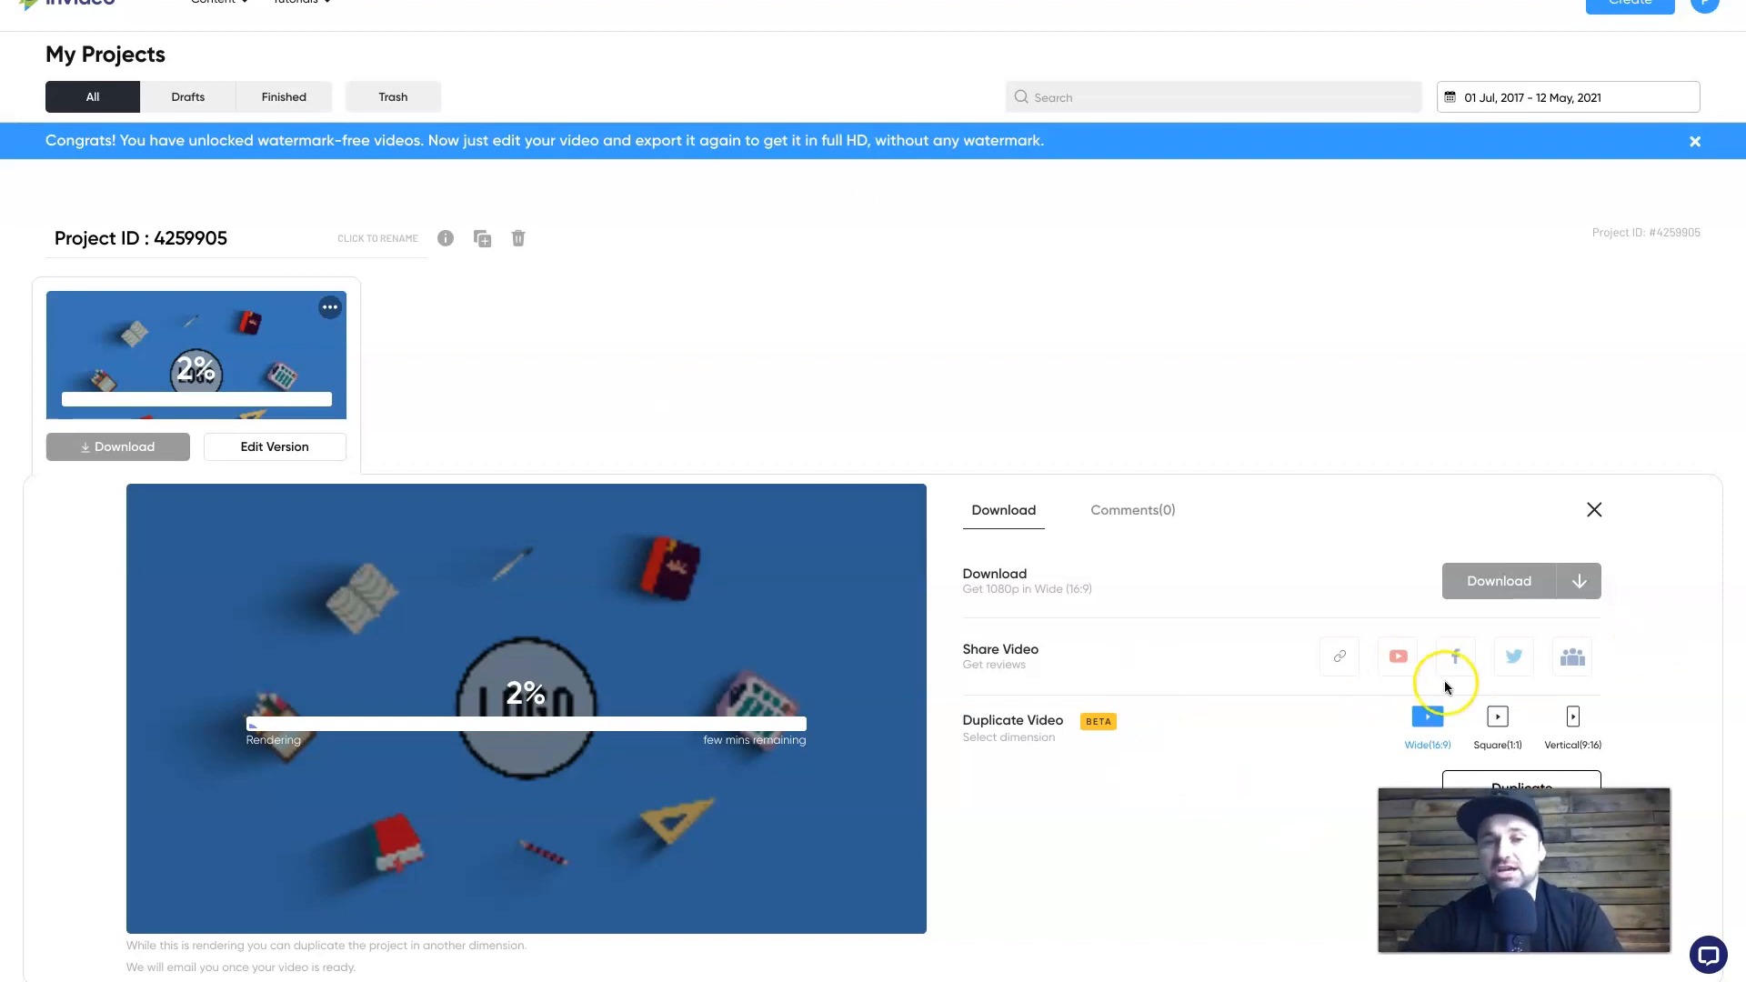
pyautogui.scroll(1, 865, 345)
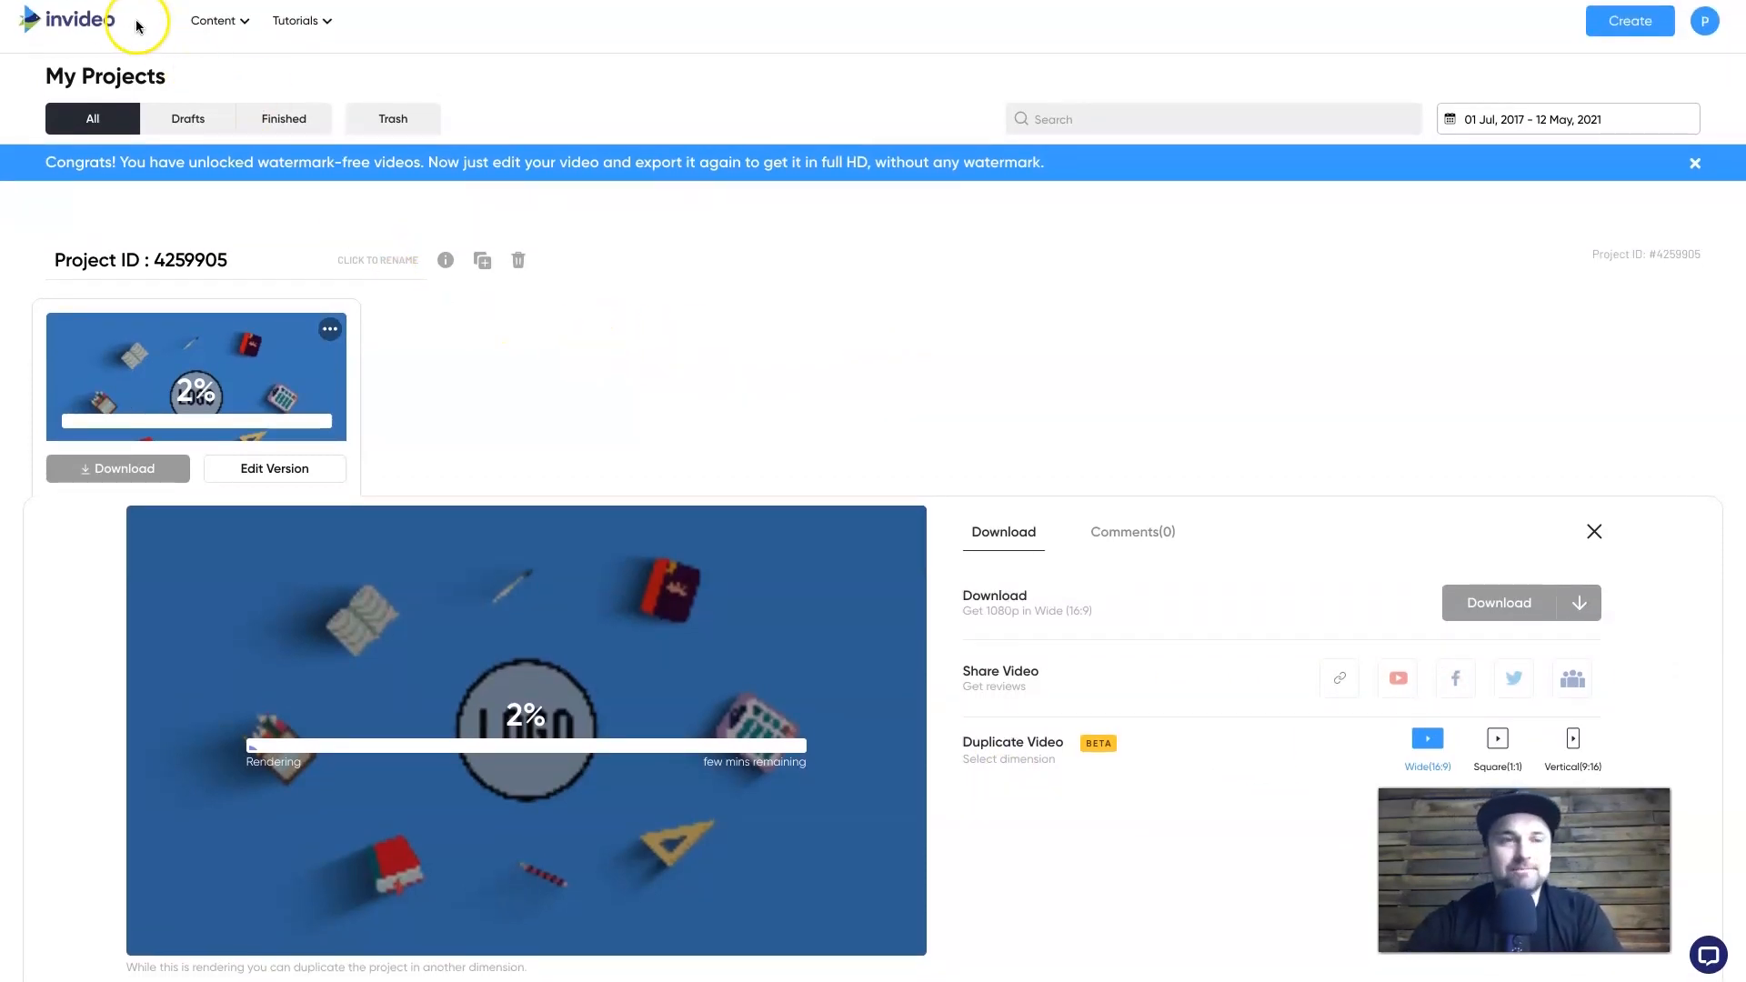
# - Return to the home page and switch the creation mode to Text to Video, keeping the Wide (16:9) dimension
pyautogui.click(98, 23)
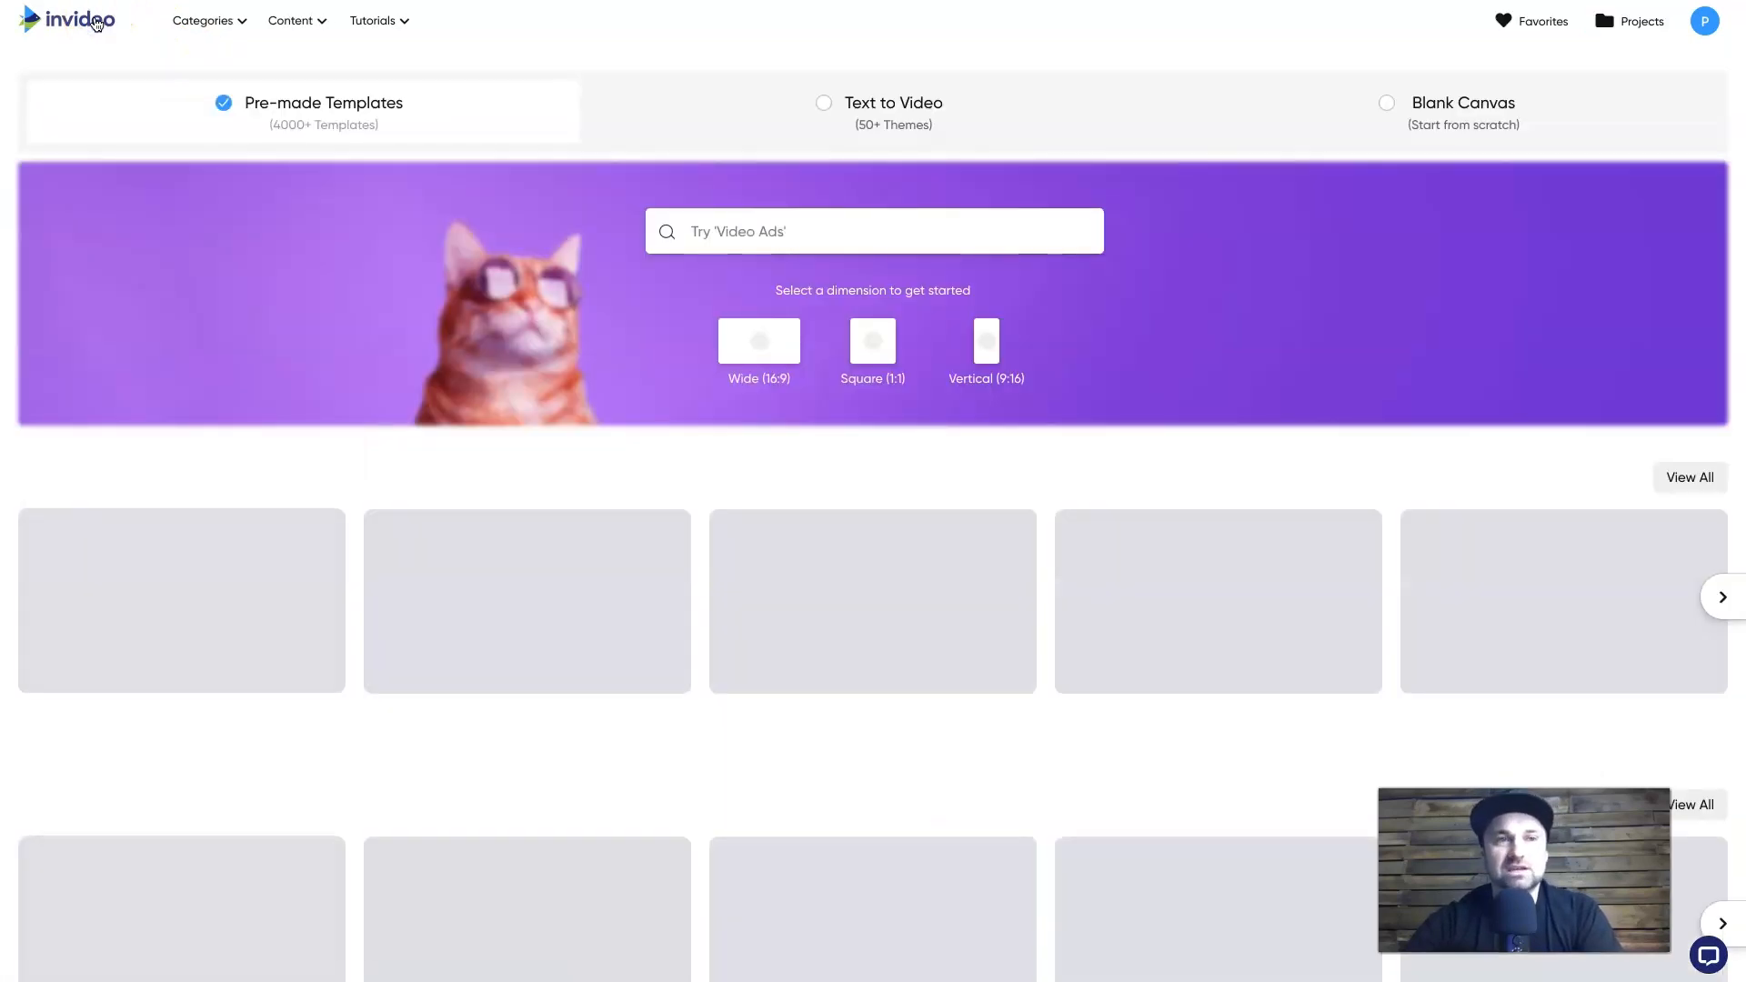
pyautogui.scroll(-3, 967, 587)
pyautogui.scroll(3, 968, 587)
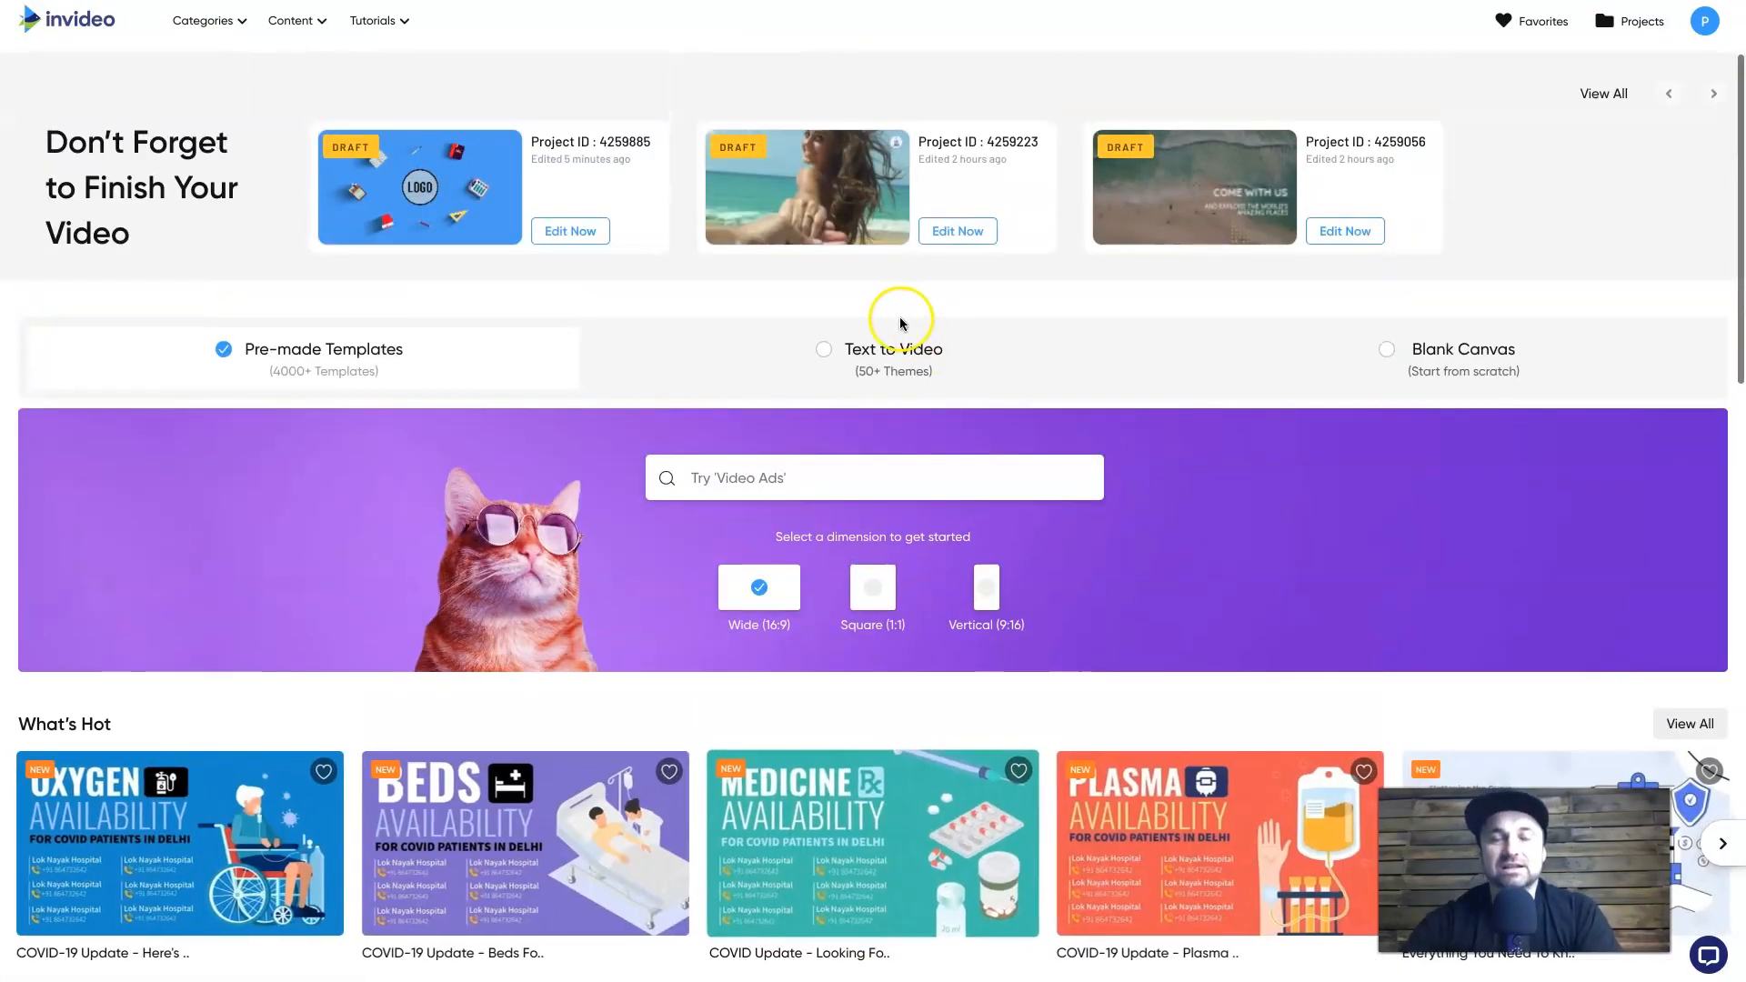
pyautogui.click(864, 368)
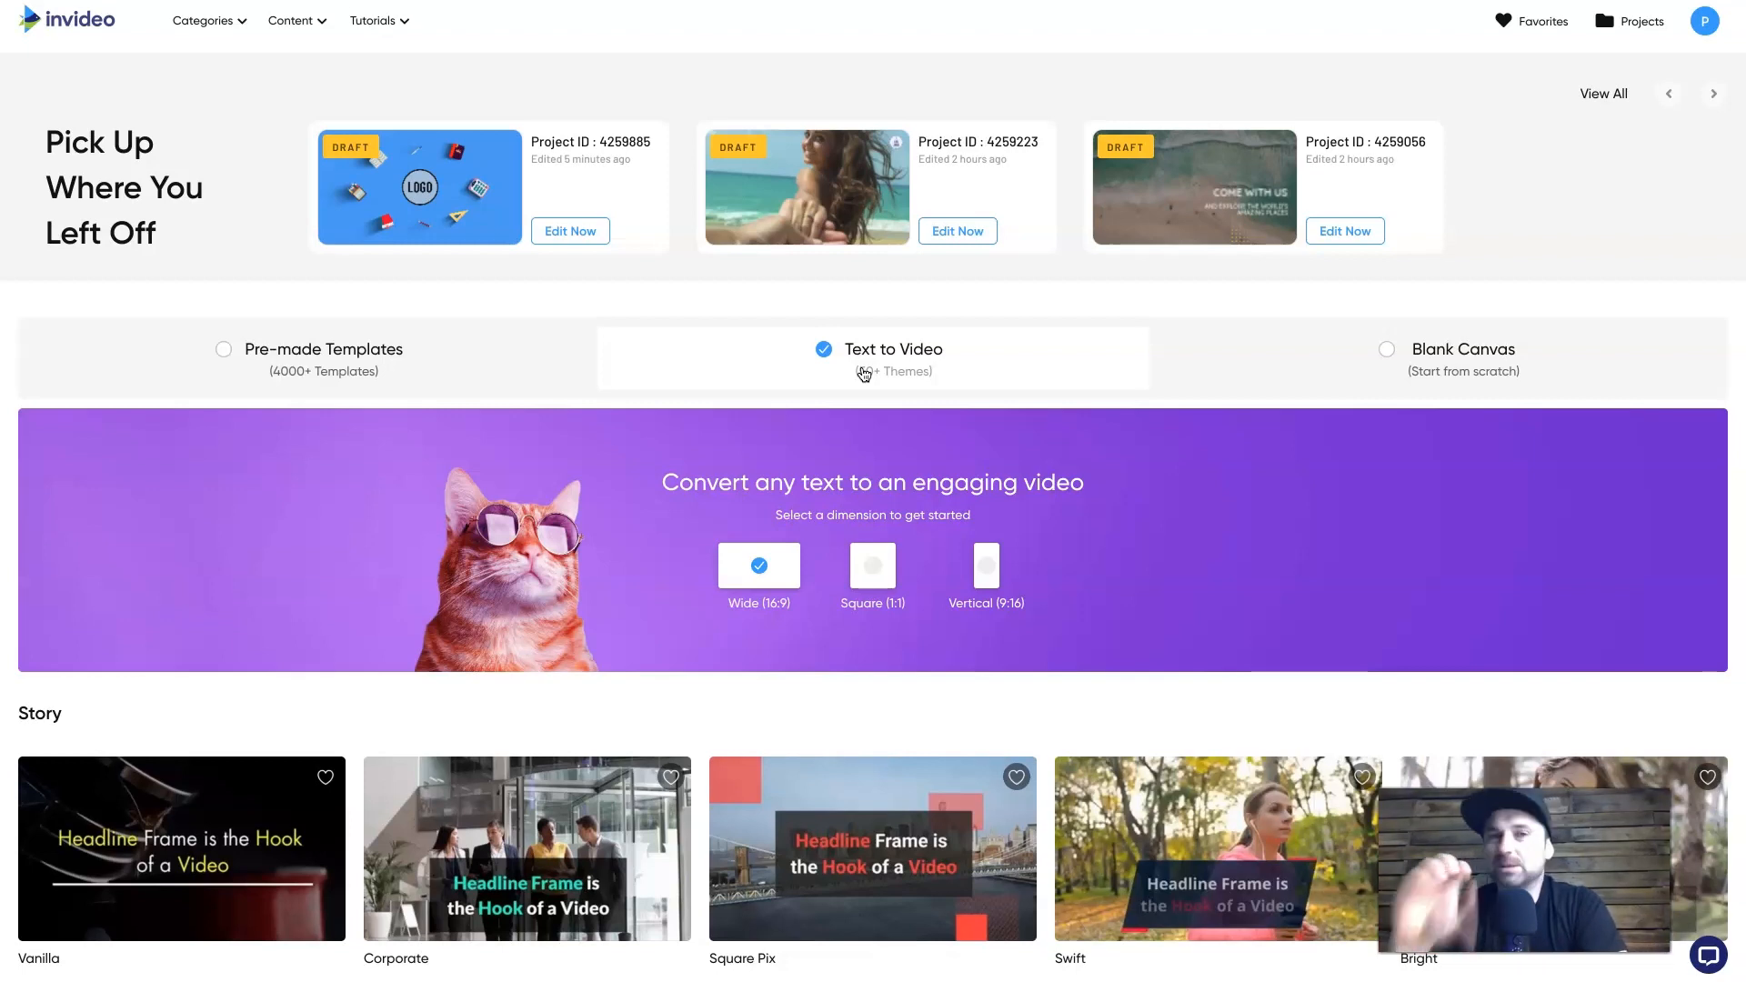
pyautogui.click(386, 526)
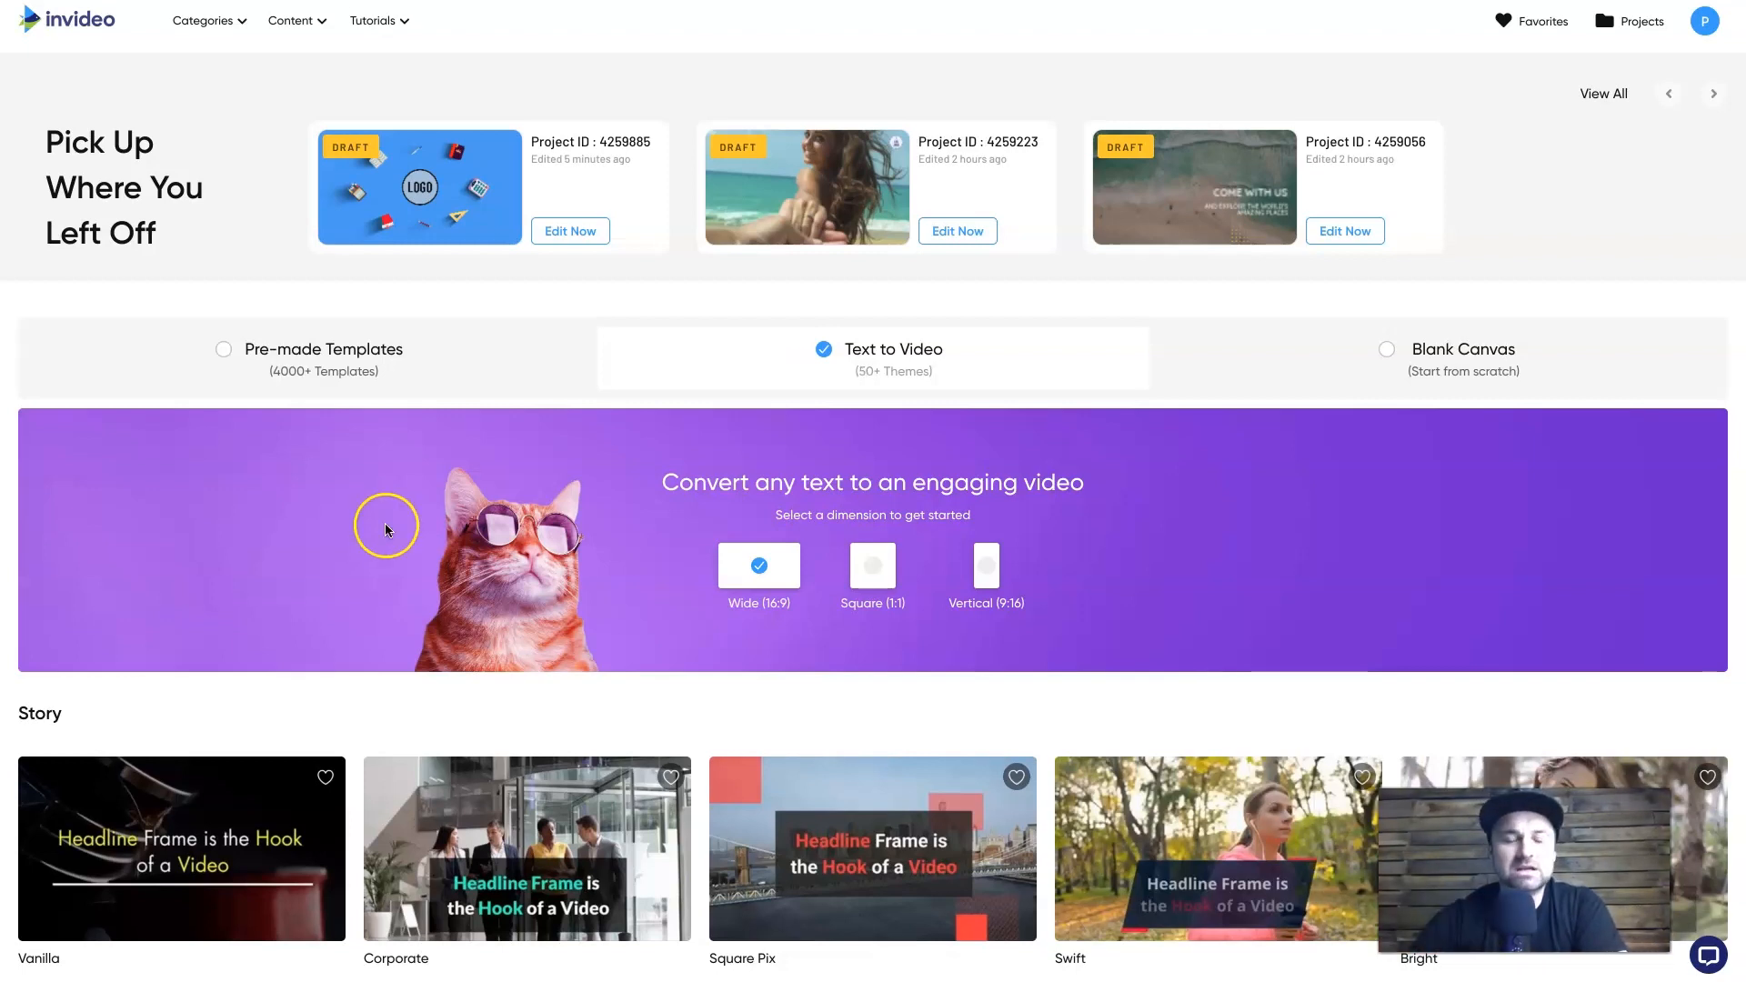
# - Browse the Story themes and start a text-to-video project with the Elegant theme
pyautogui.scroll(-9, 455, 688)
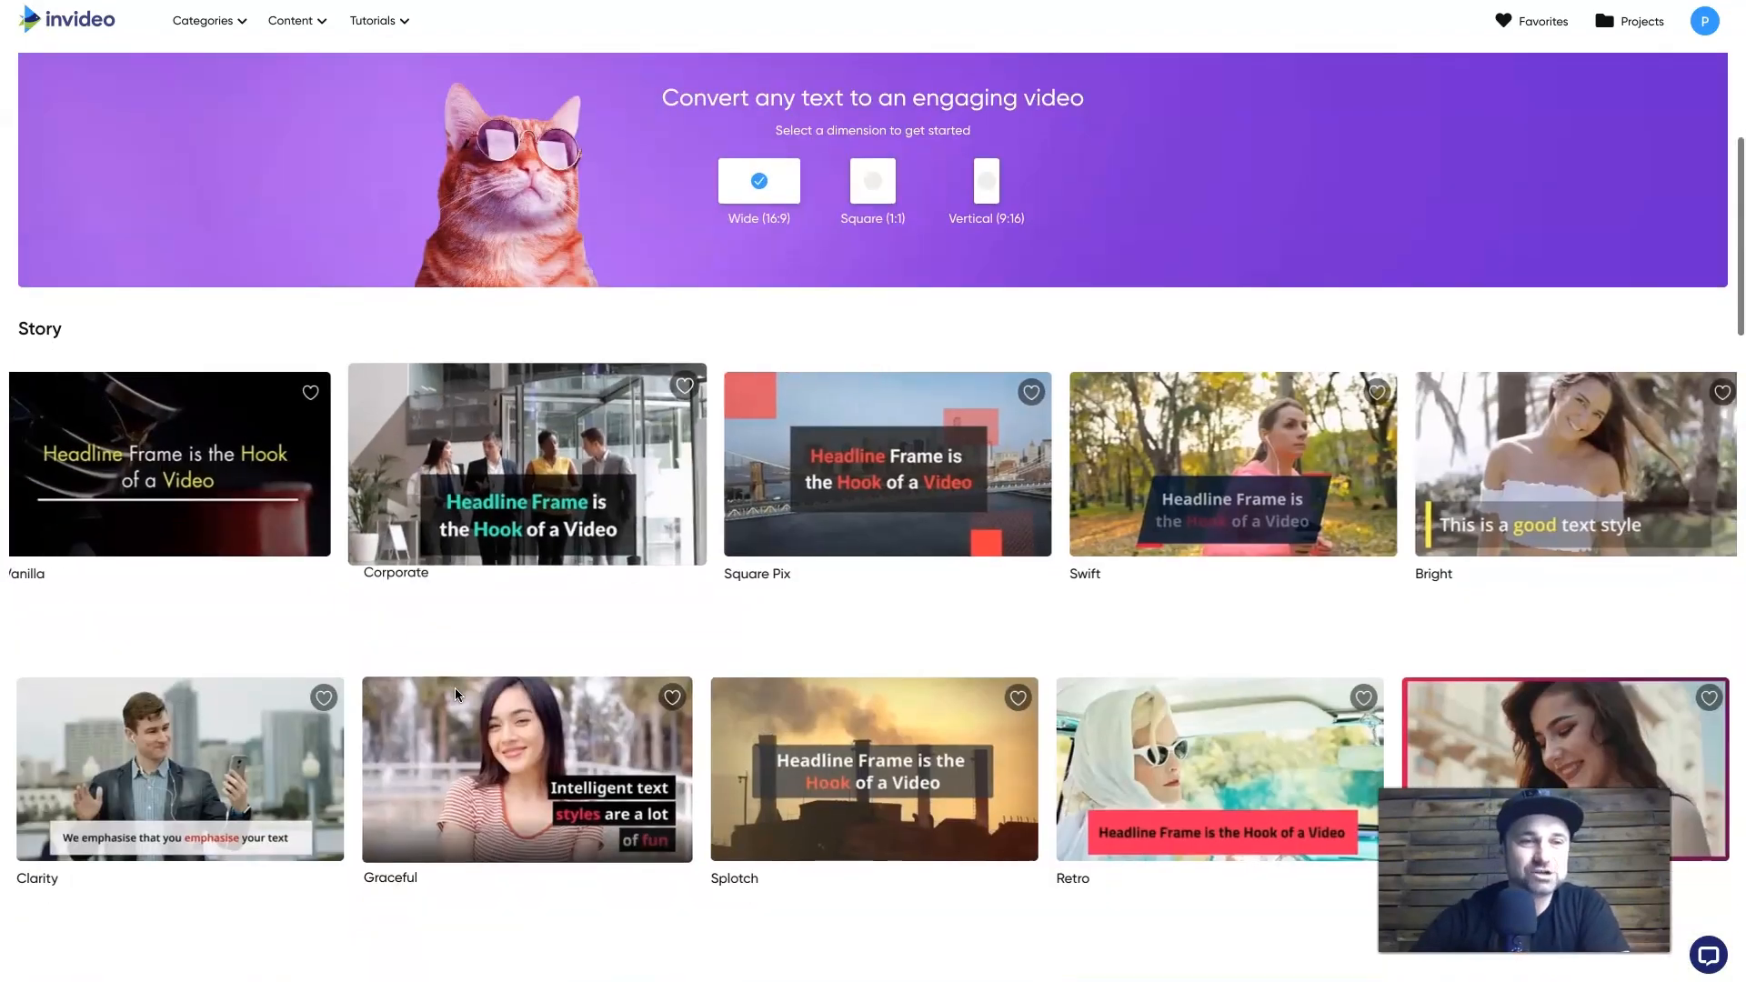
pyautogui.scroll(3, 889, 566)
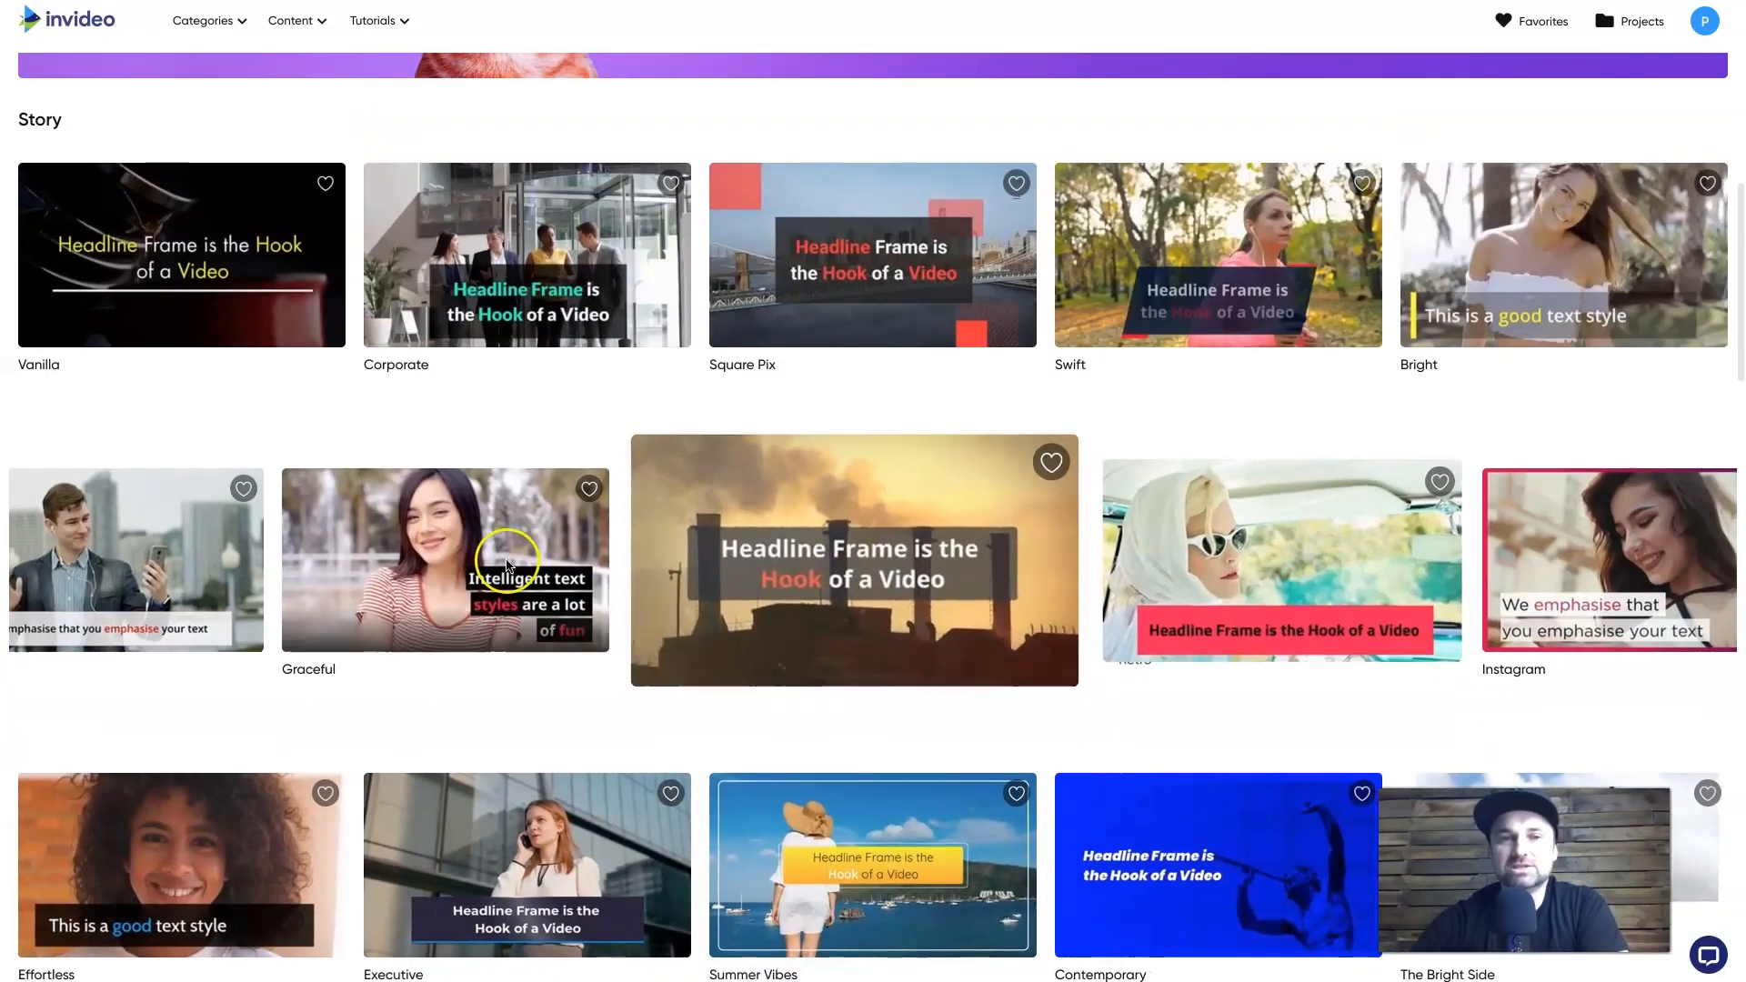
pyautogui.scroll(-9, 505, 558)
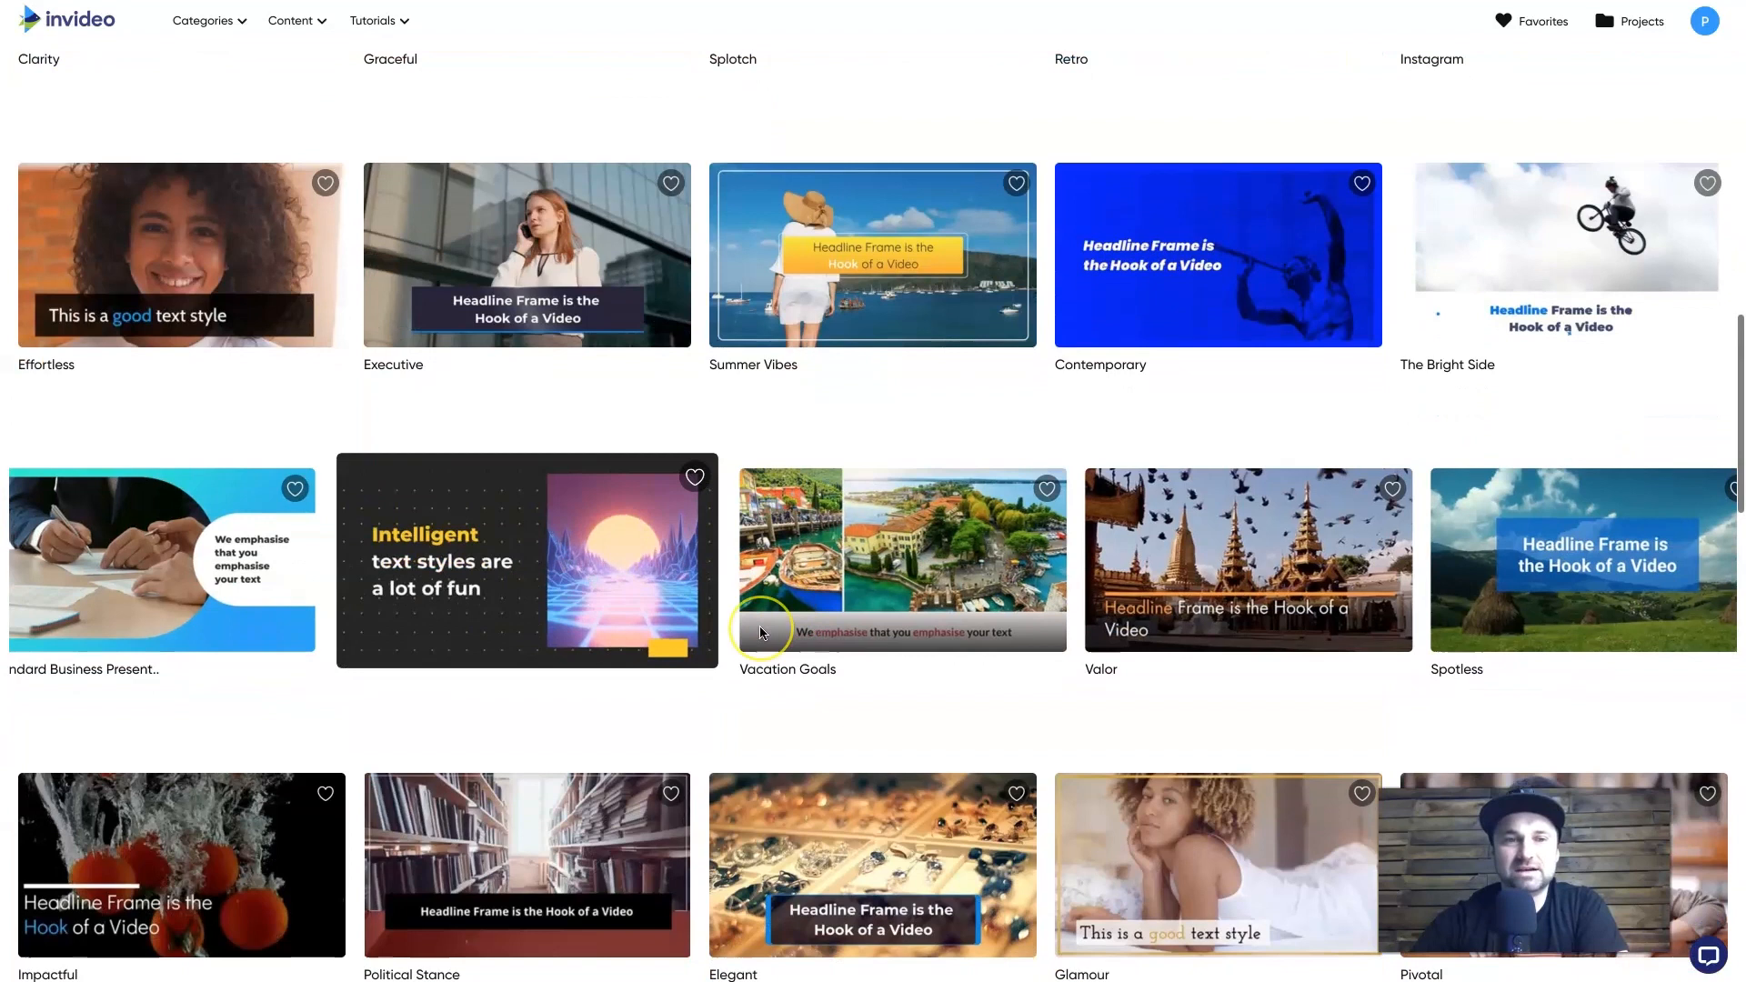
pyautogui.scroll(-4, 760, 631)
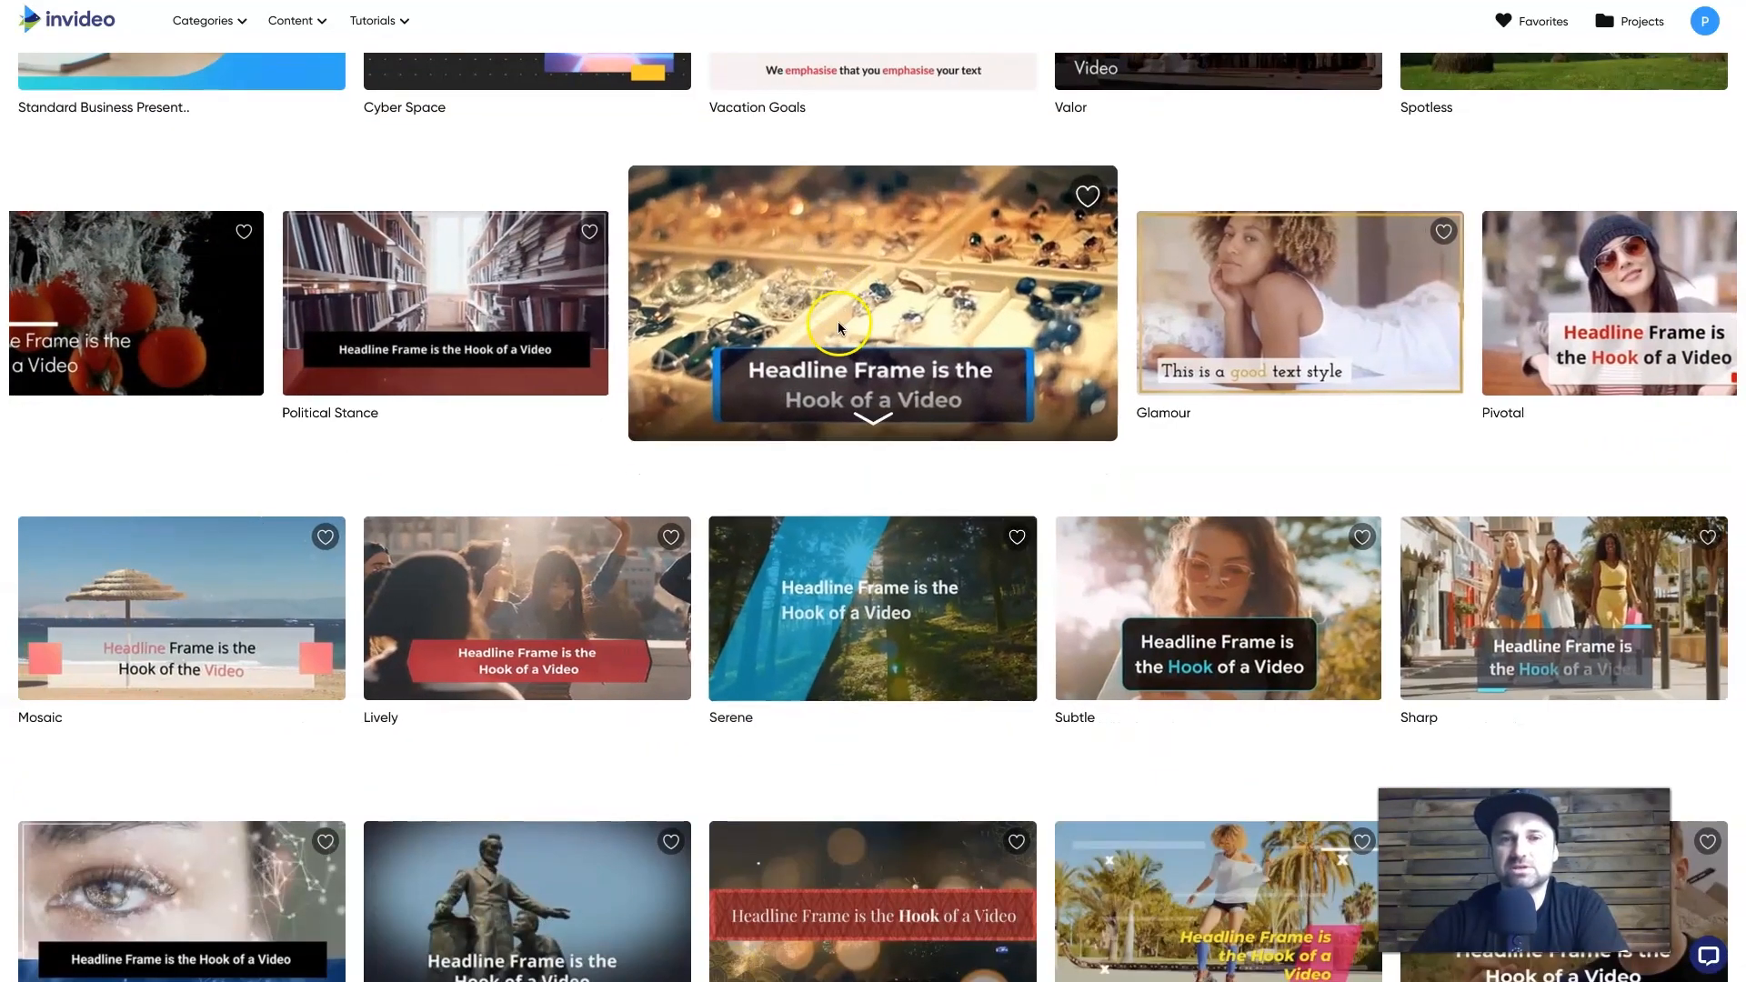
pyautogui.click(838, 322)
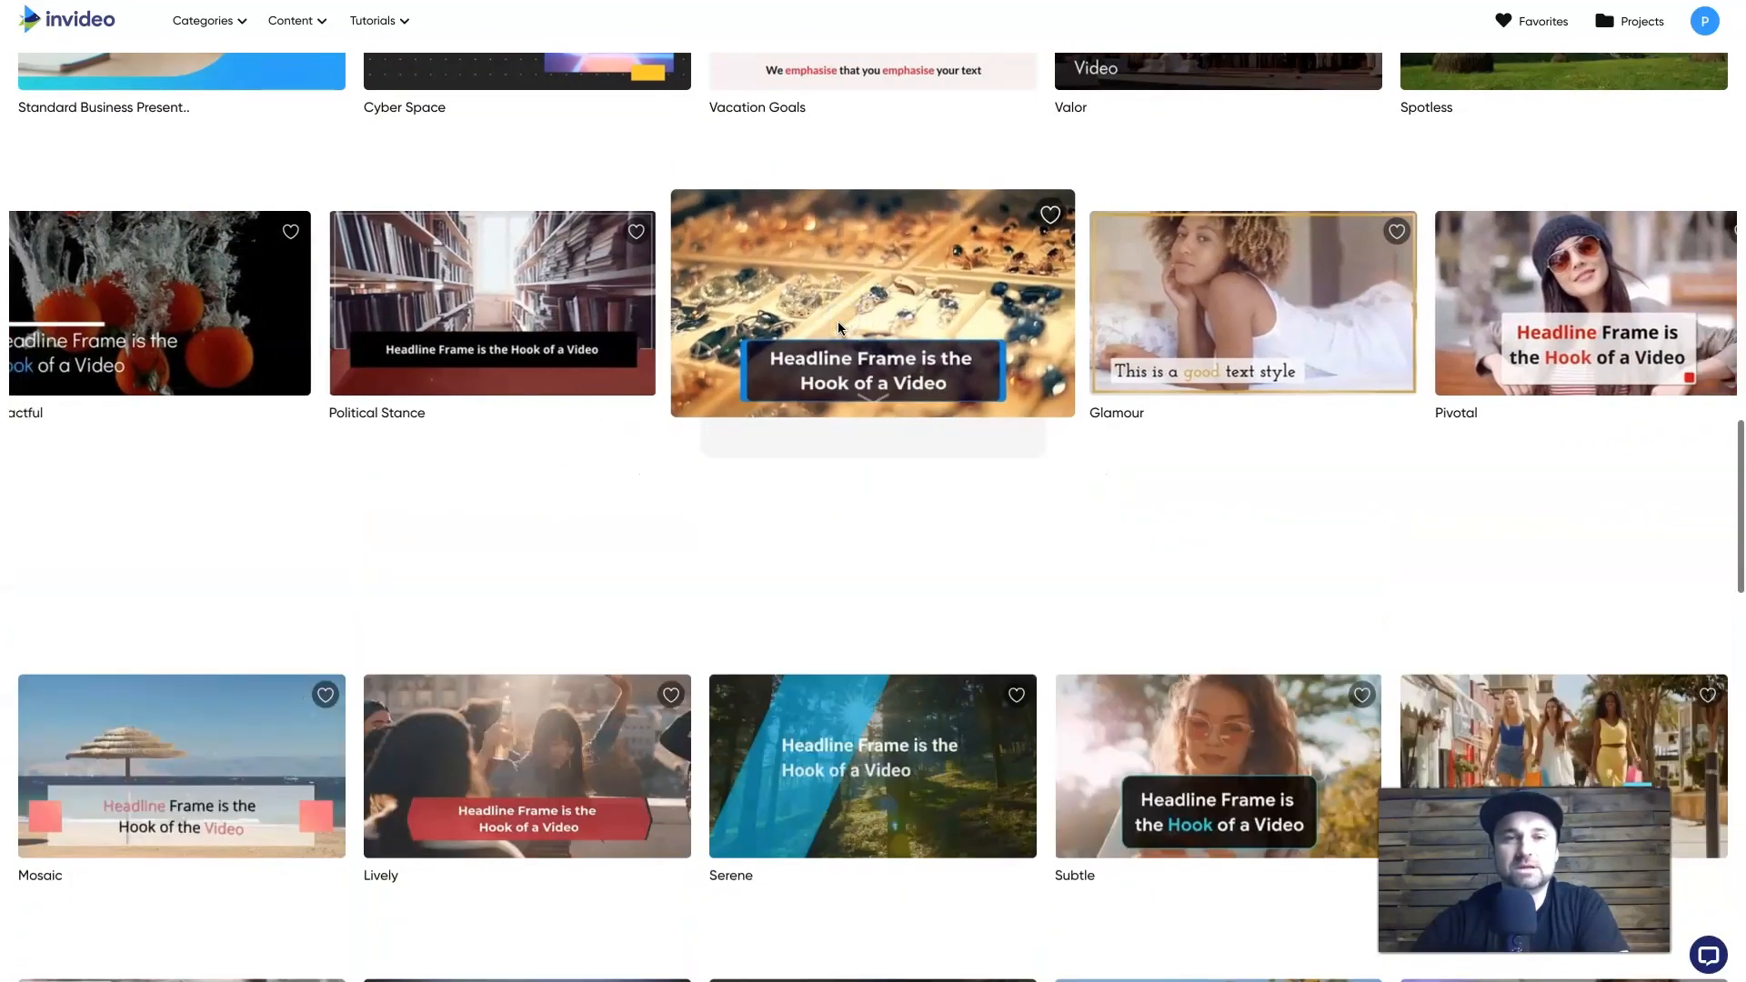
pyautogui.click(1126, 677)
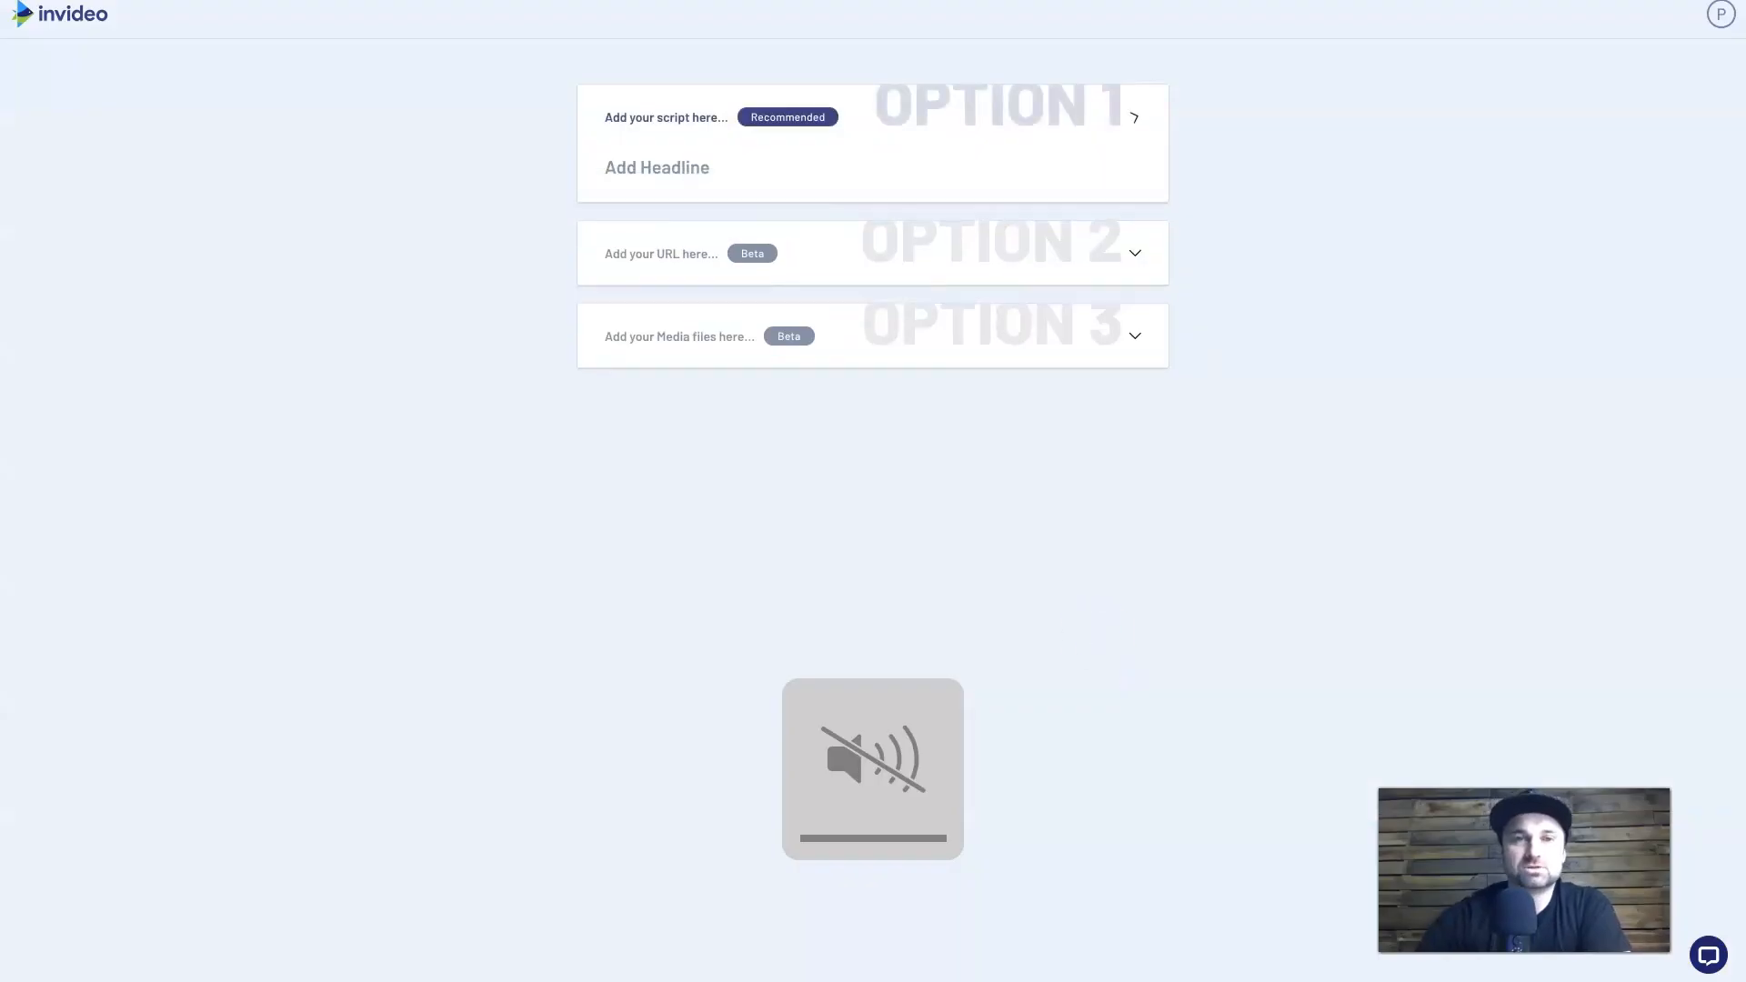
# - Enter the headline "Top 5 ways to lose weight in 2021" and the story line "I'm glad you're here to watch this video"
pyautogui.click(747, 173)
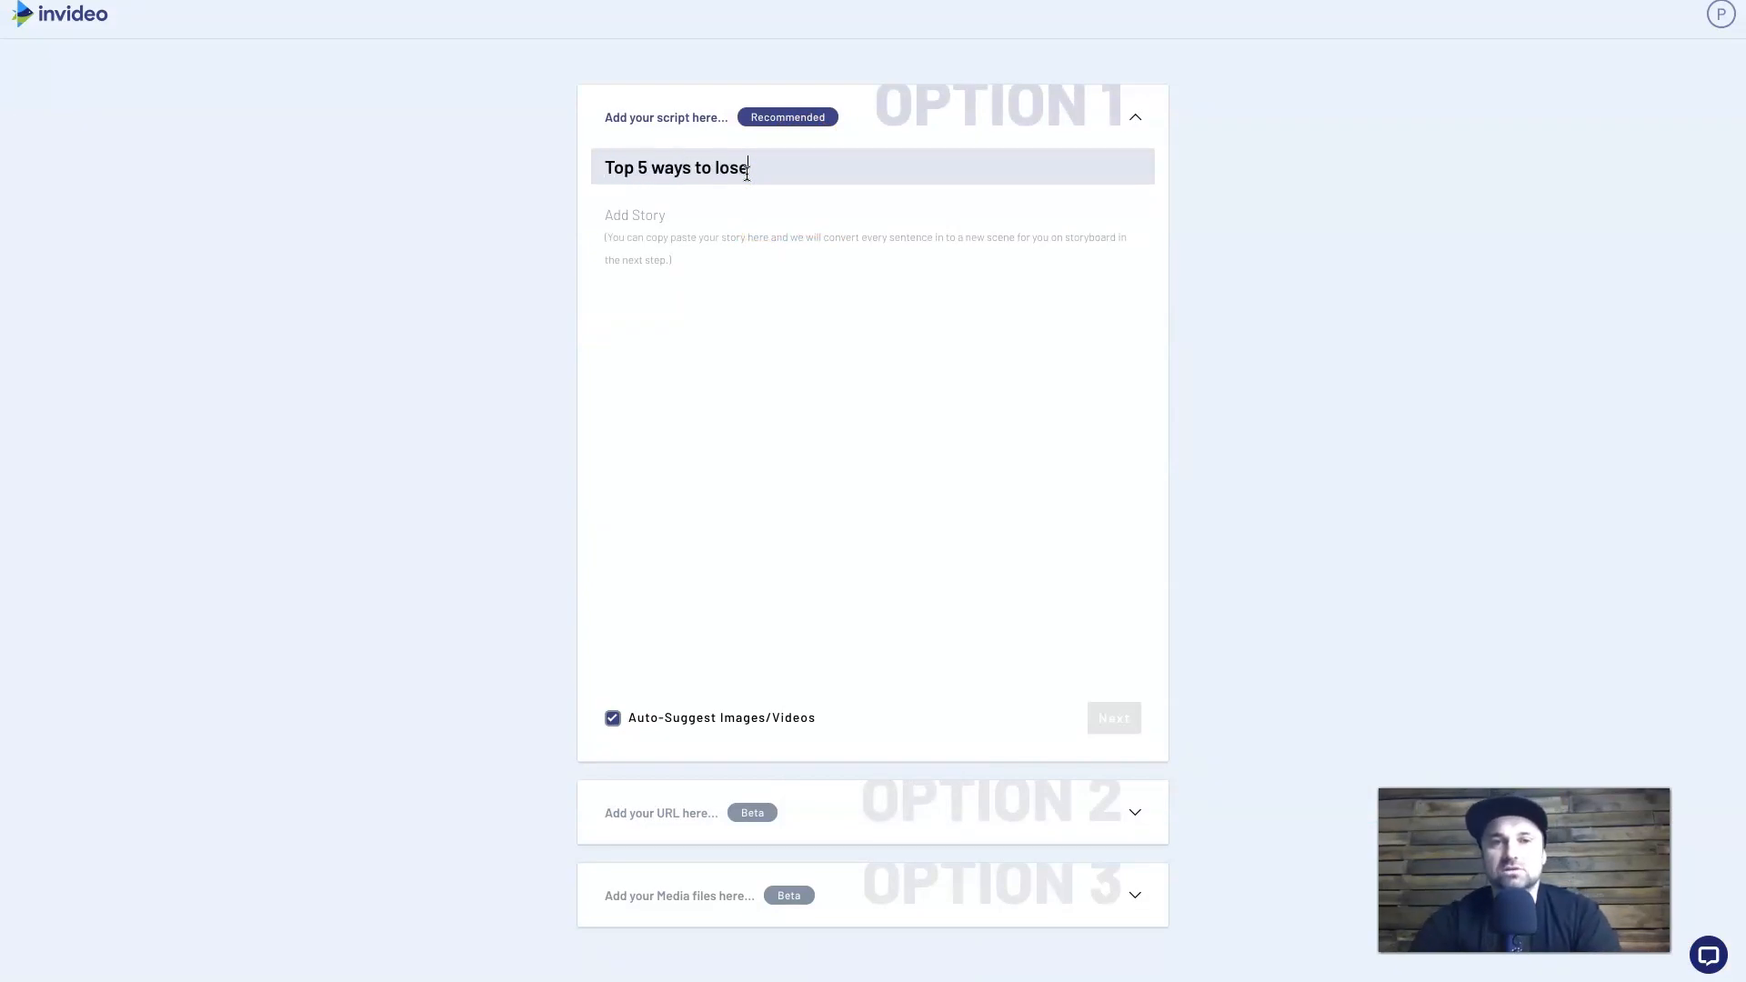
pyautogui.click(720, 247)
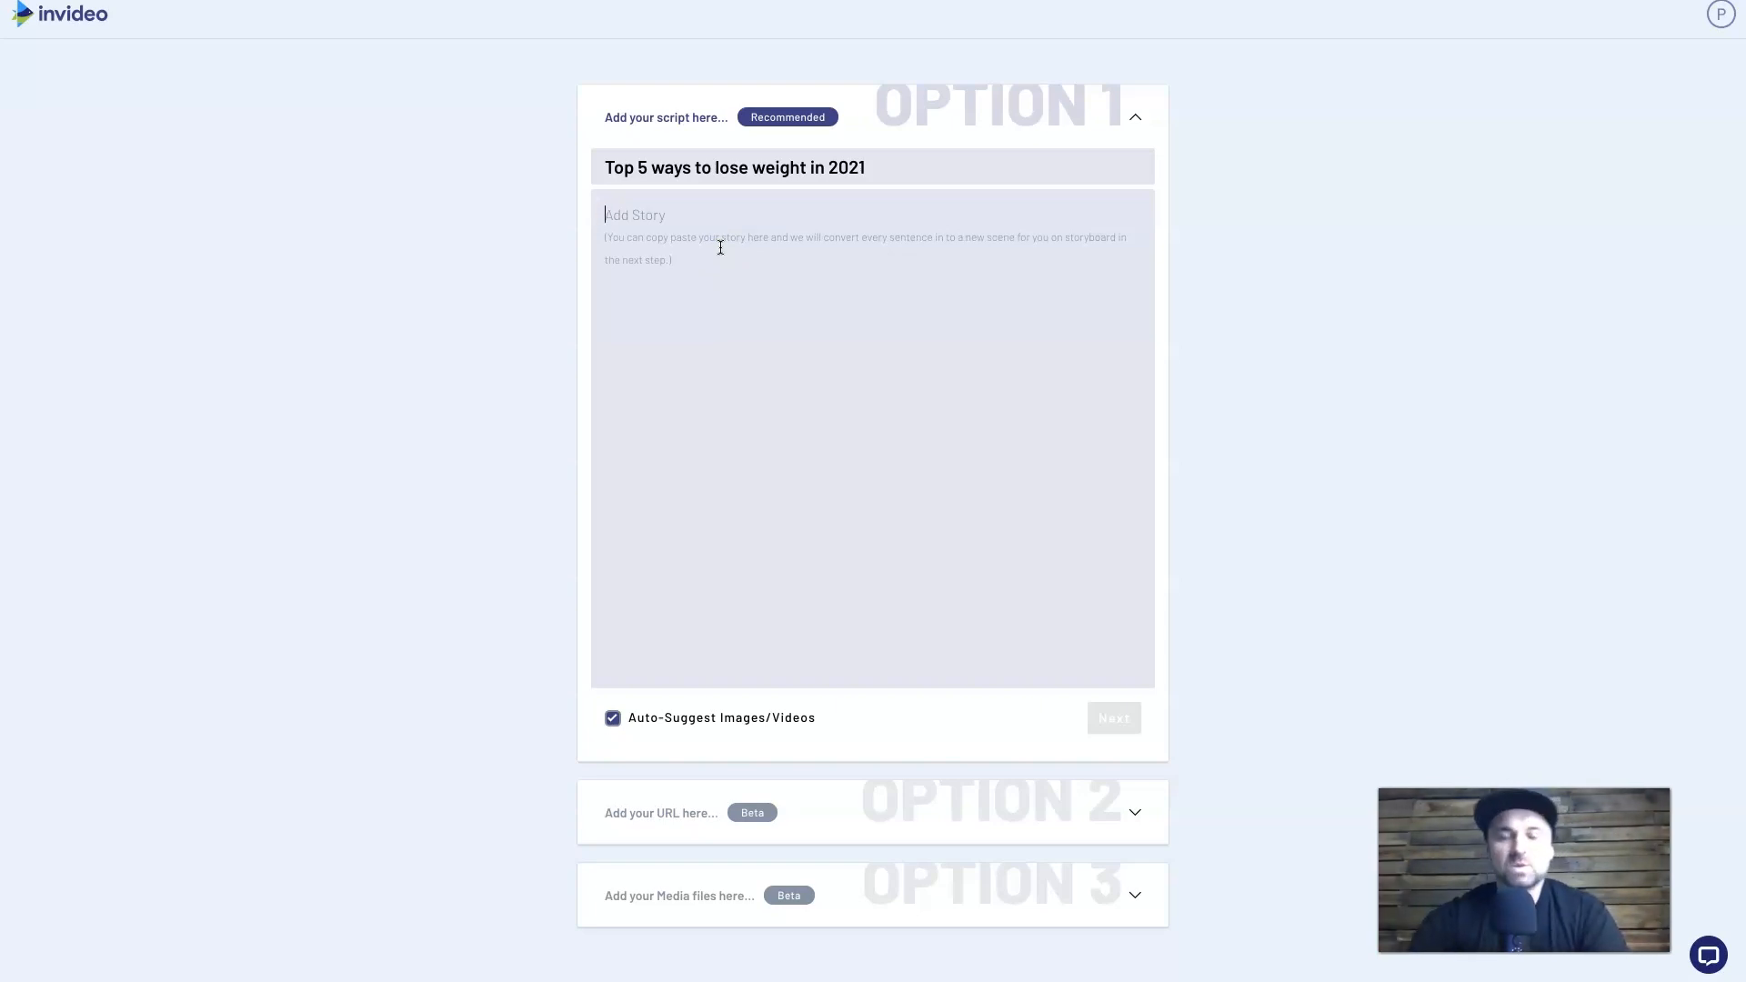
pyautogui.write("I'm glad you're here to wat")
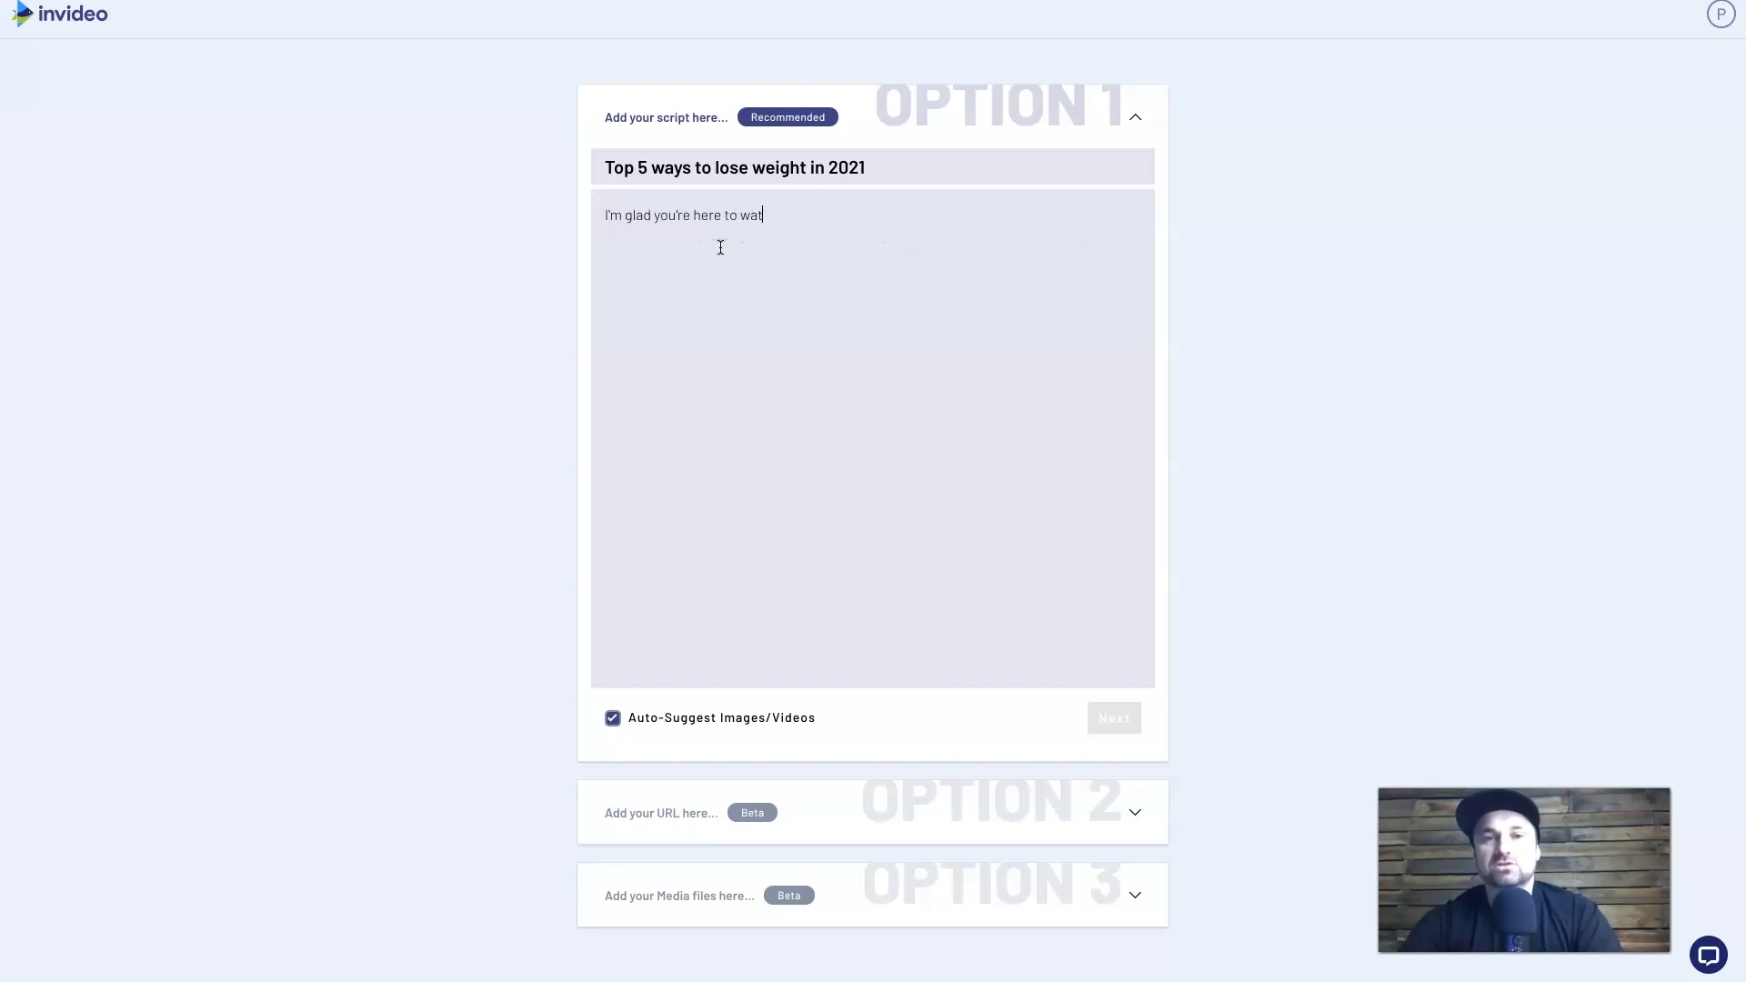
pyautogui.write('ch this video')
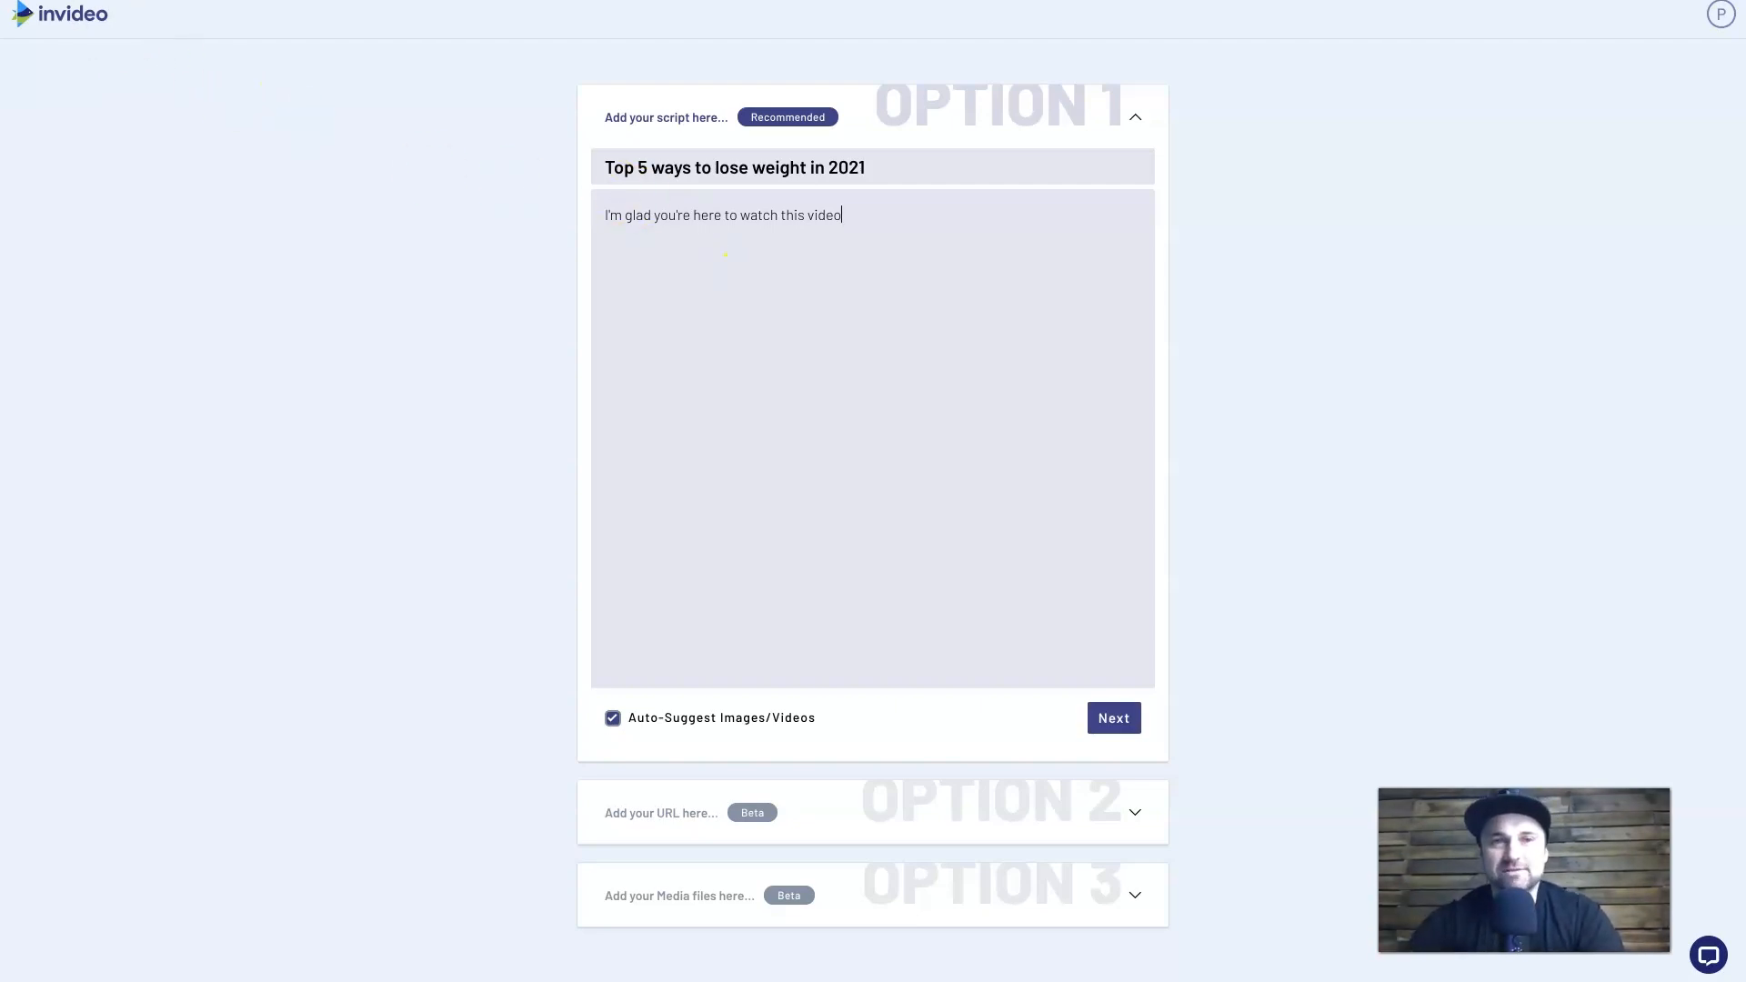
# - Replace the story with a "Welcome to the top 5 ways to lose weight in 2021" script listing five tips, and generate the storyboard with auto-suggested media
pyautogui.hotkey('ctrl', 'a')
pyautogui.write("Welcome to the top 5 ways to lose weight in 2021  Inside this video we'll explore the best ways you can keep trim while still being able to keep up with your everyday life  So get a pen and paper and let's get started  1. Drink a glass of warm water every morning.  2. Wait 1 hour before eating your first meal  3. Drink a glass of water before each meal  4. Don't over eat  5. Do 15 minutes of heart rate increasing exercises everyday")
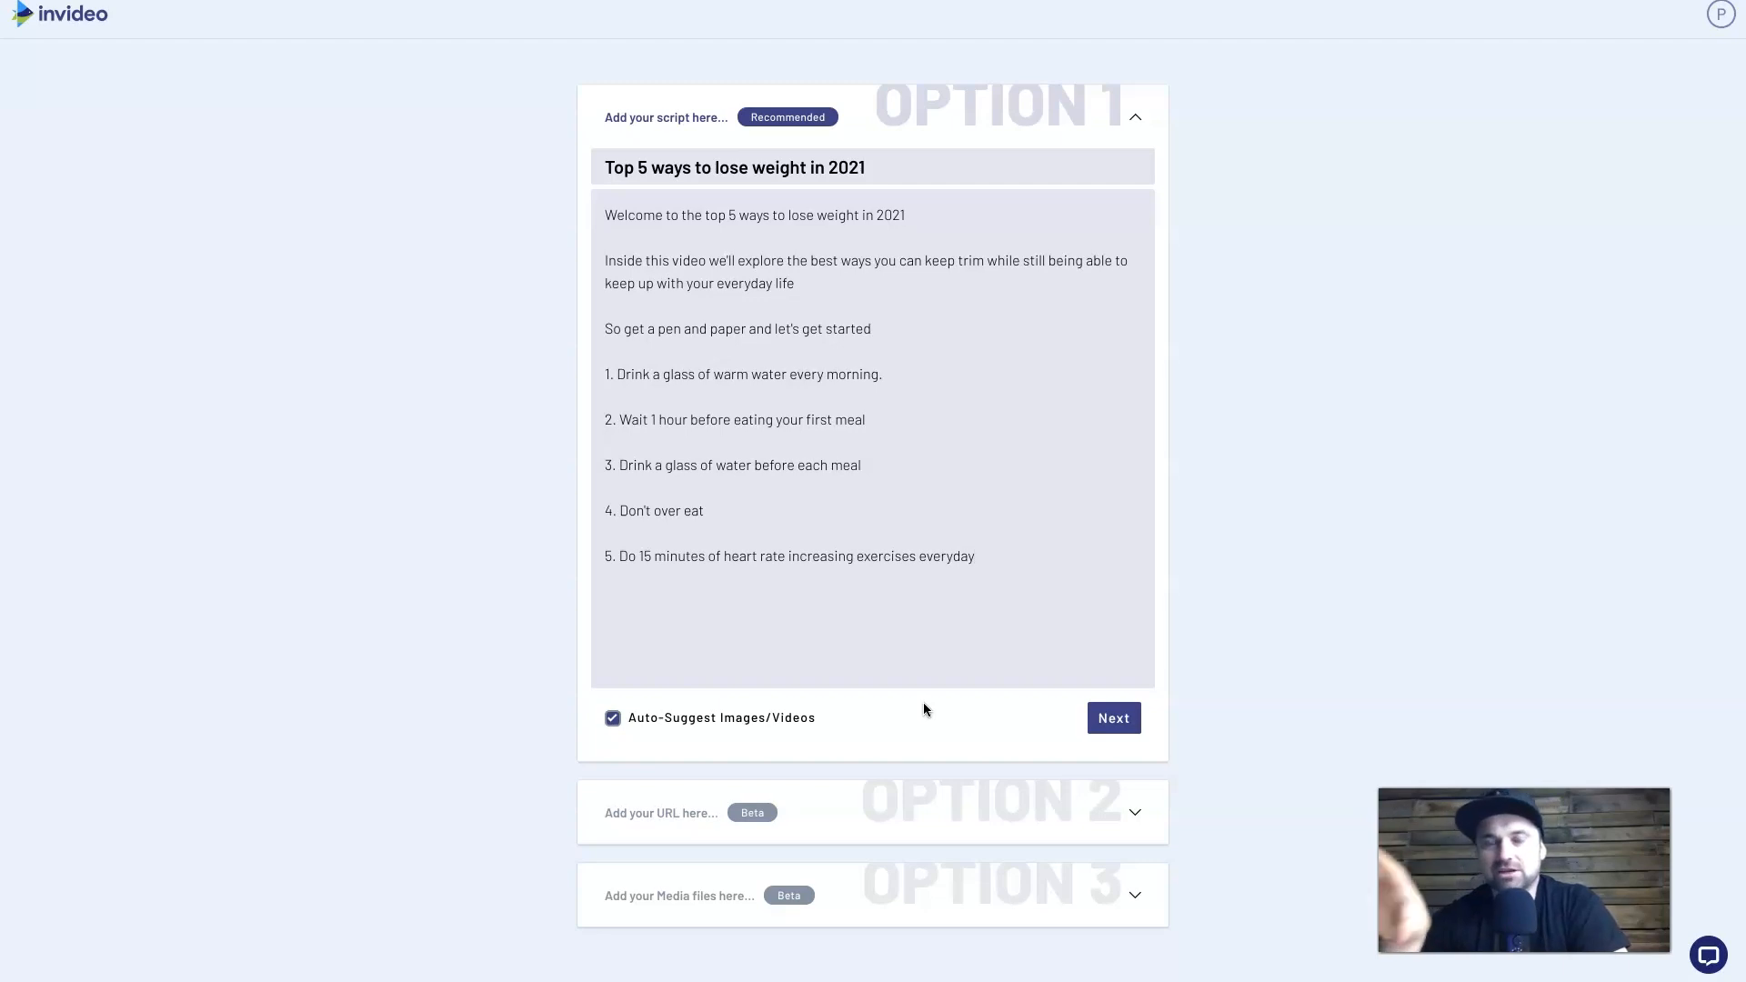
pyautogui.click(1109, 718)
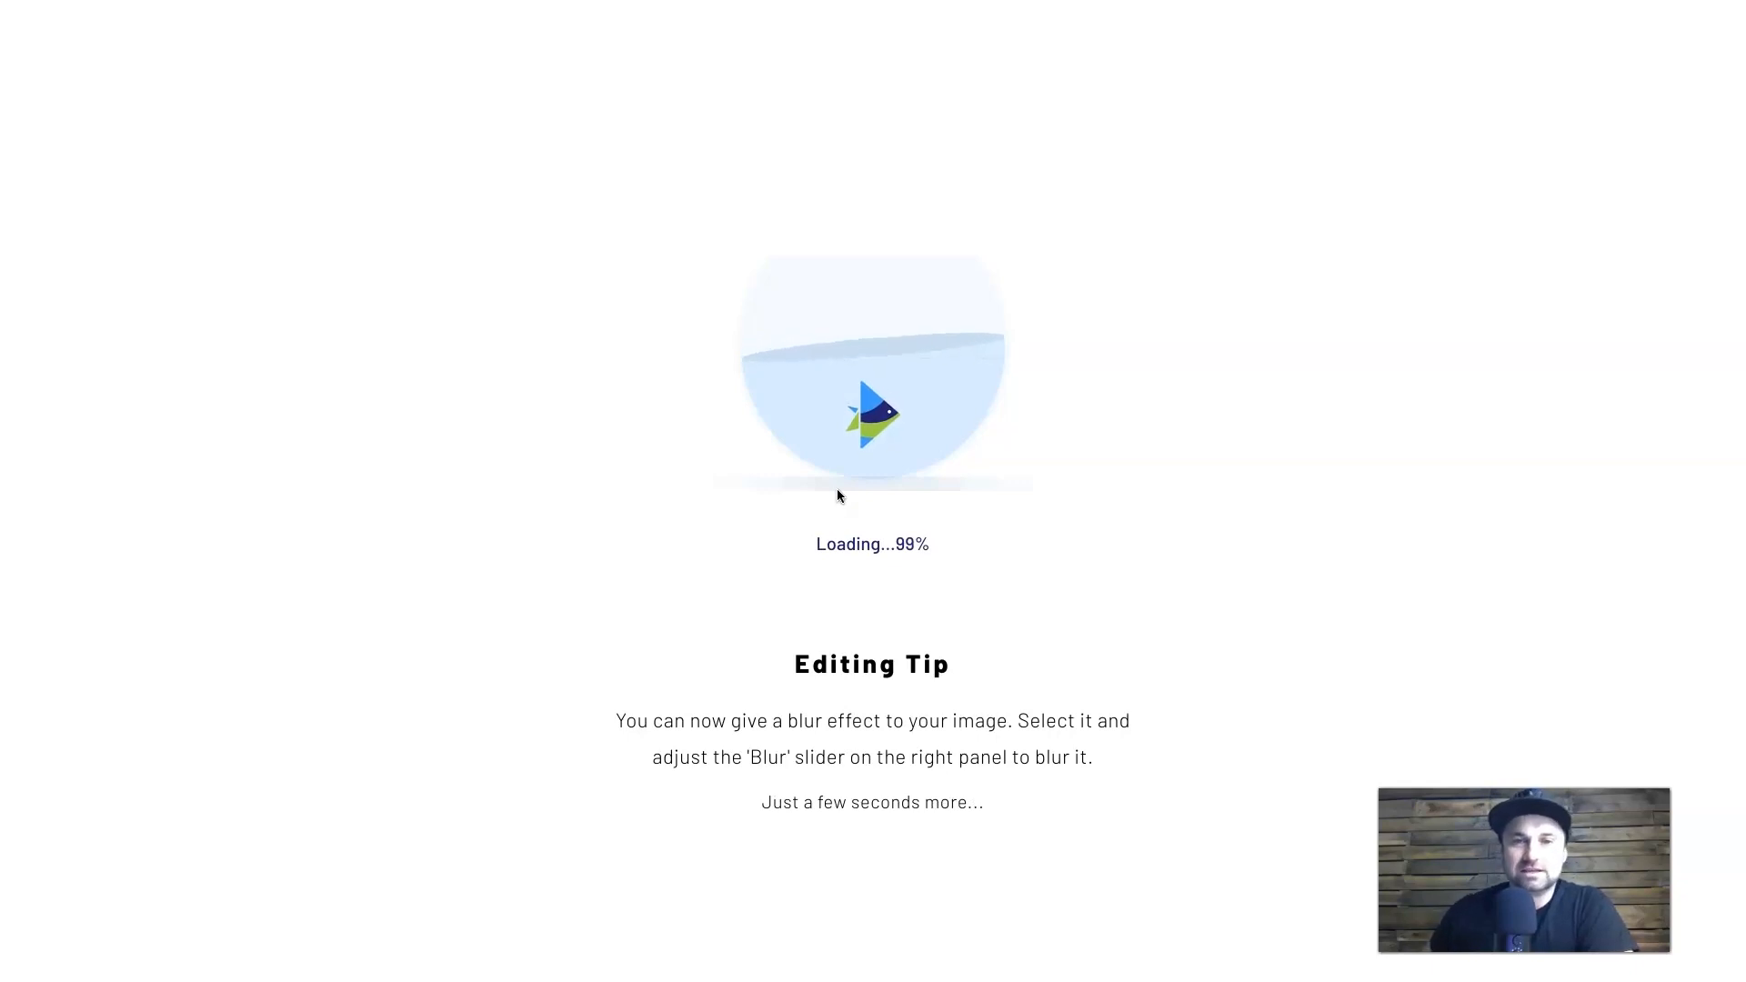
pyautogui.click(722, 377)
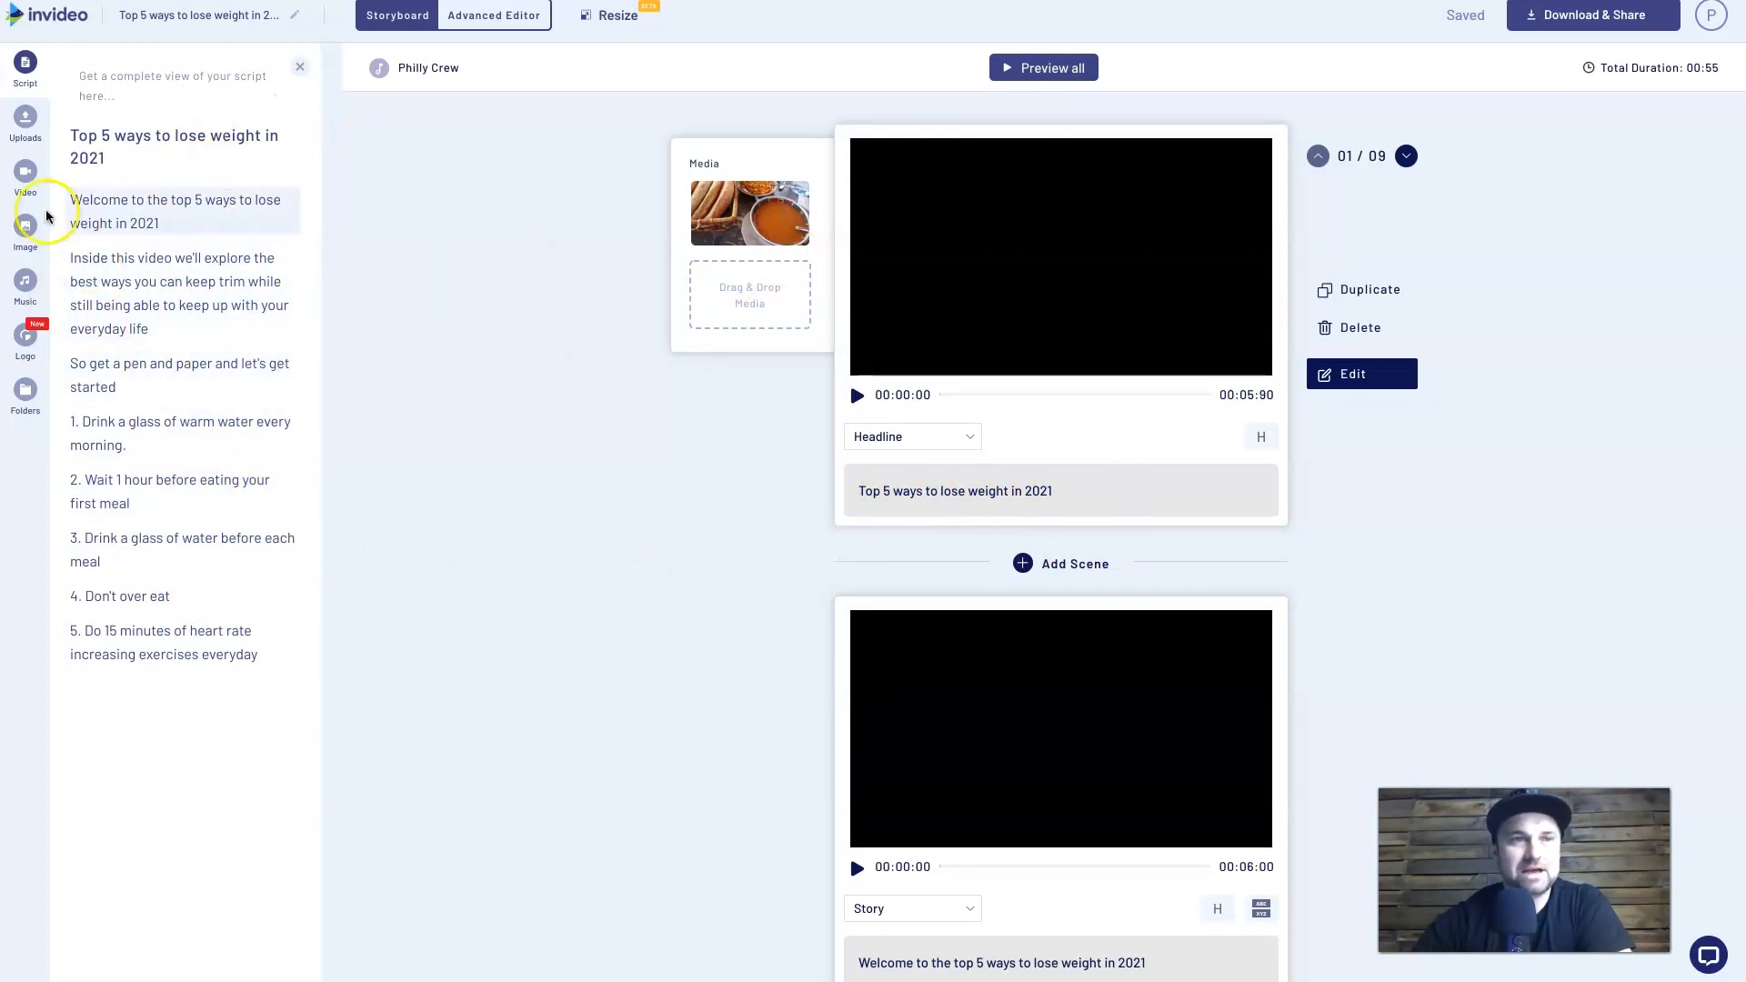
# - Look at the video library, return to the script view and examine the generated scenes with their suggested media
pyautogui.click(32, 179)
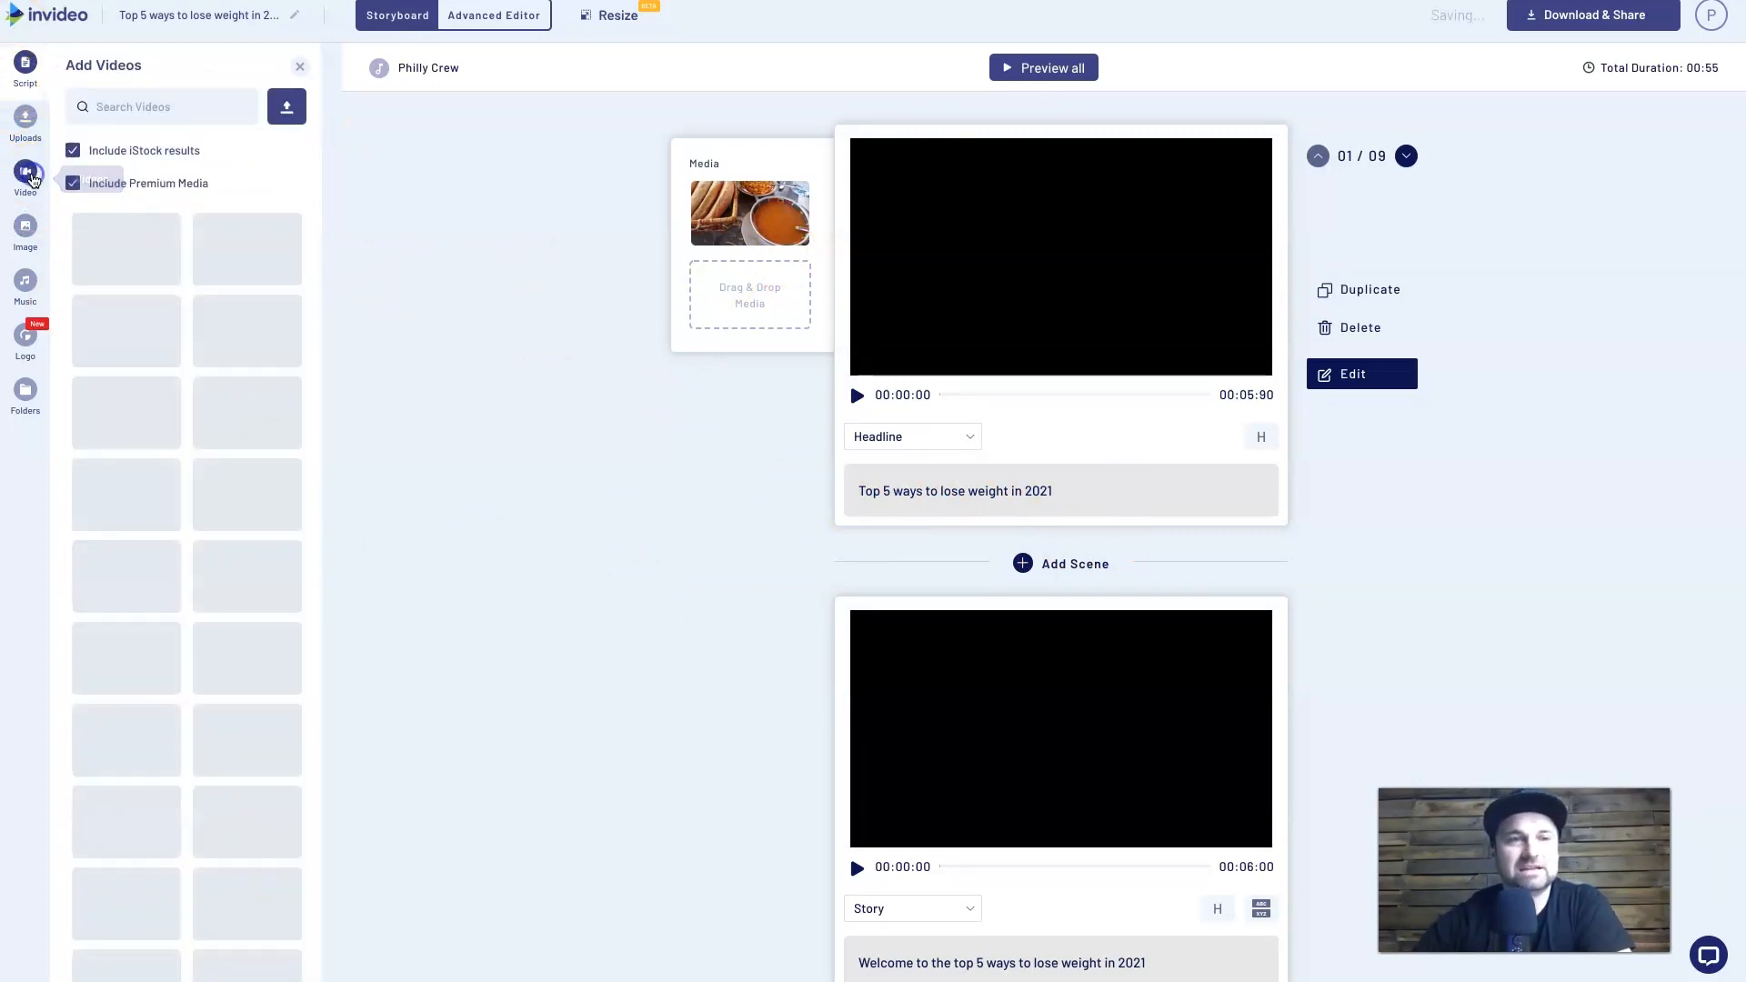
pyautogui.click(22, 63)
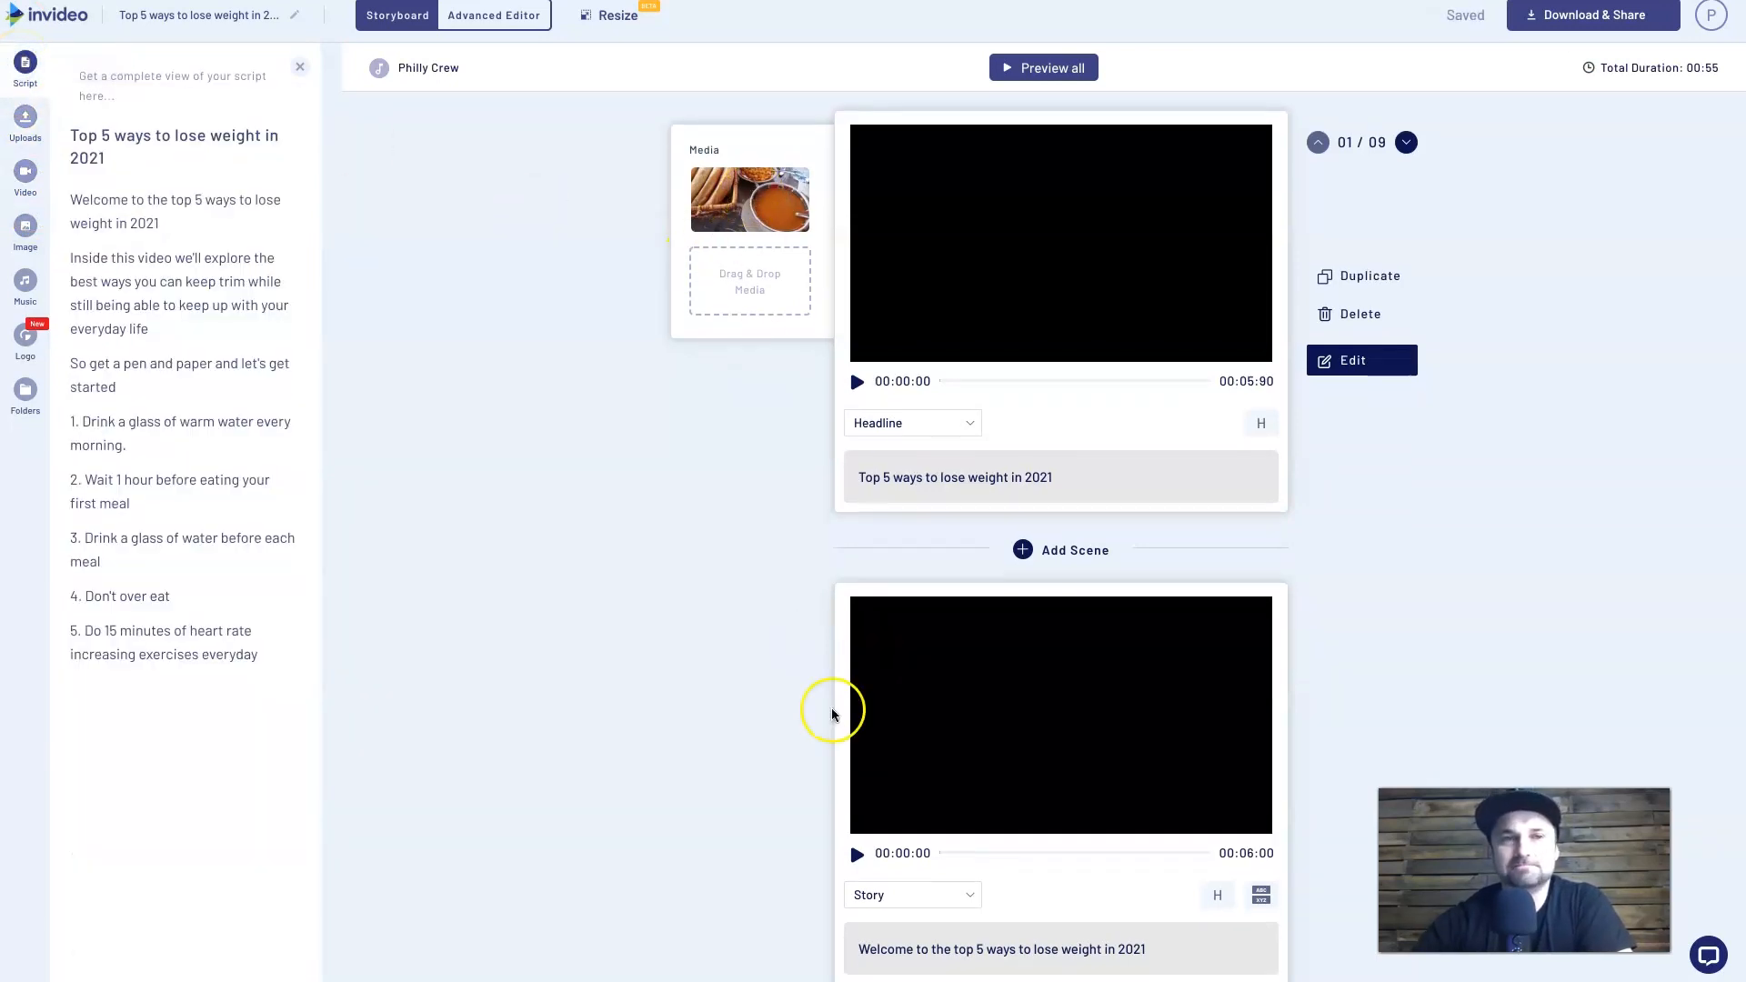
pyautogui.scroll(-7, 900, 592)
pyautogui.moveTo(855, 693)
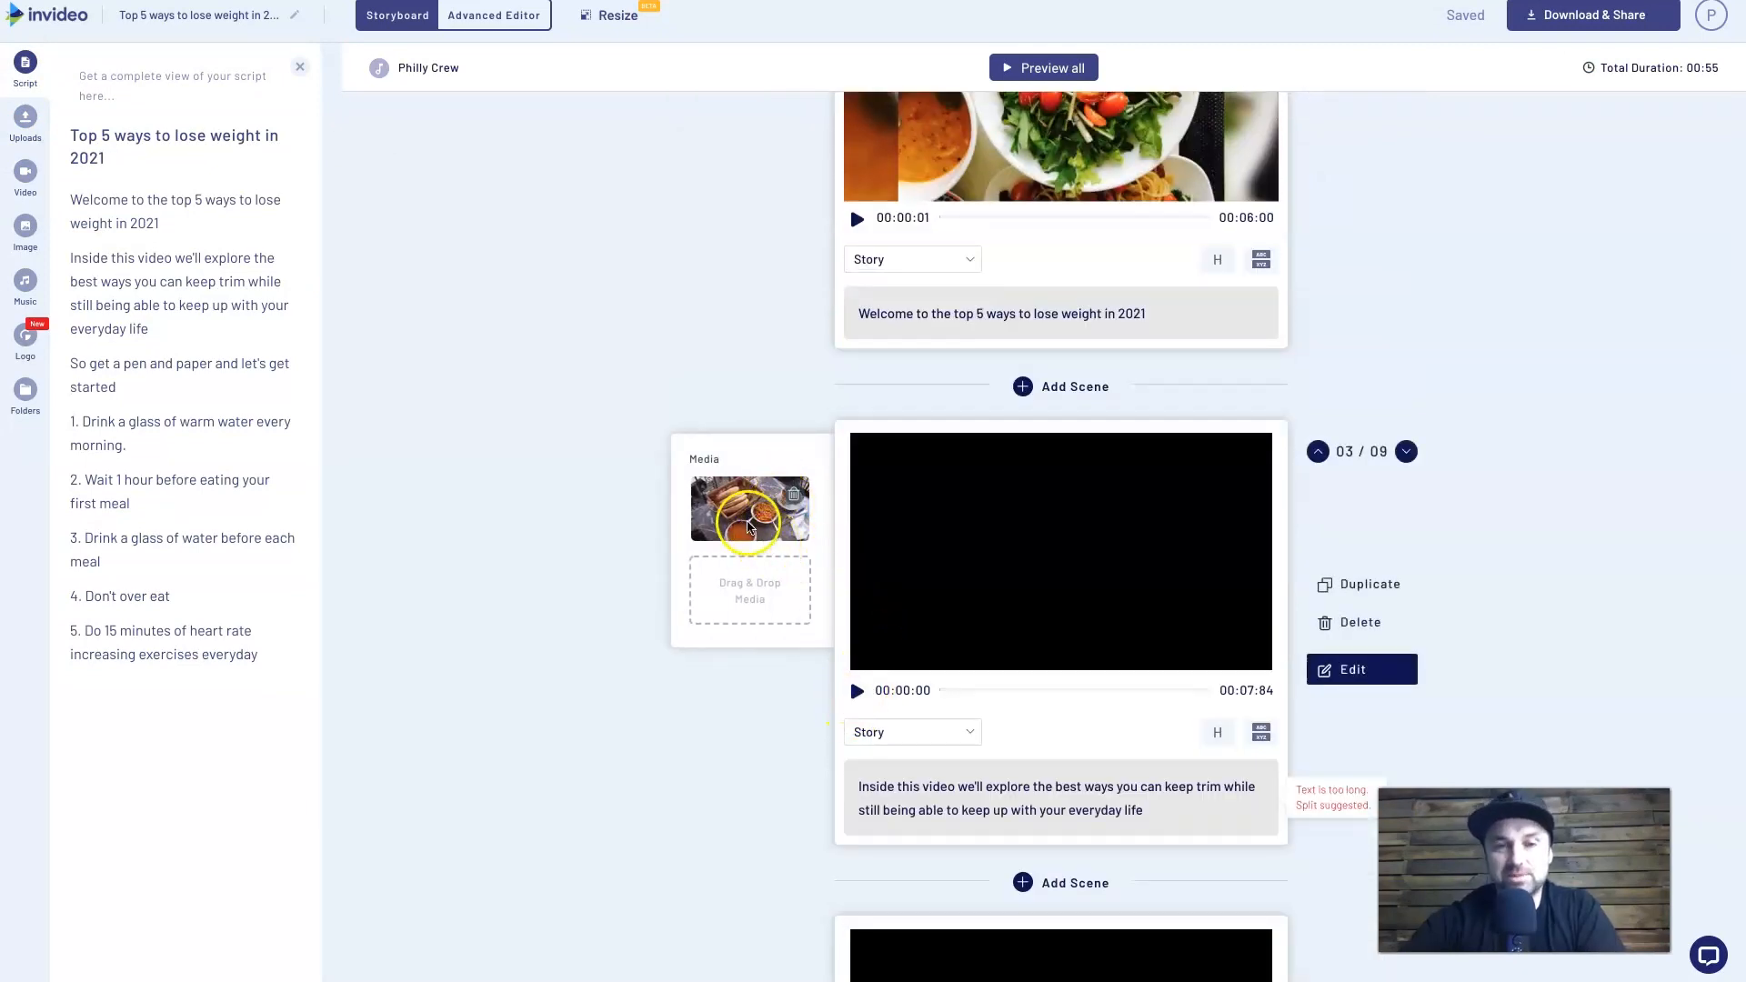
pyautogui.scroll(-5, 910, 628)
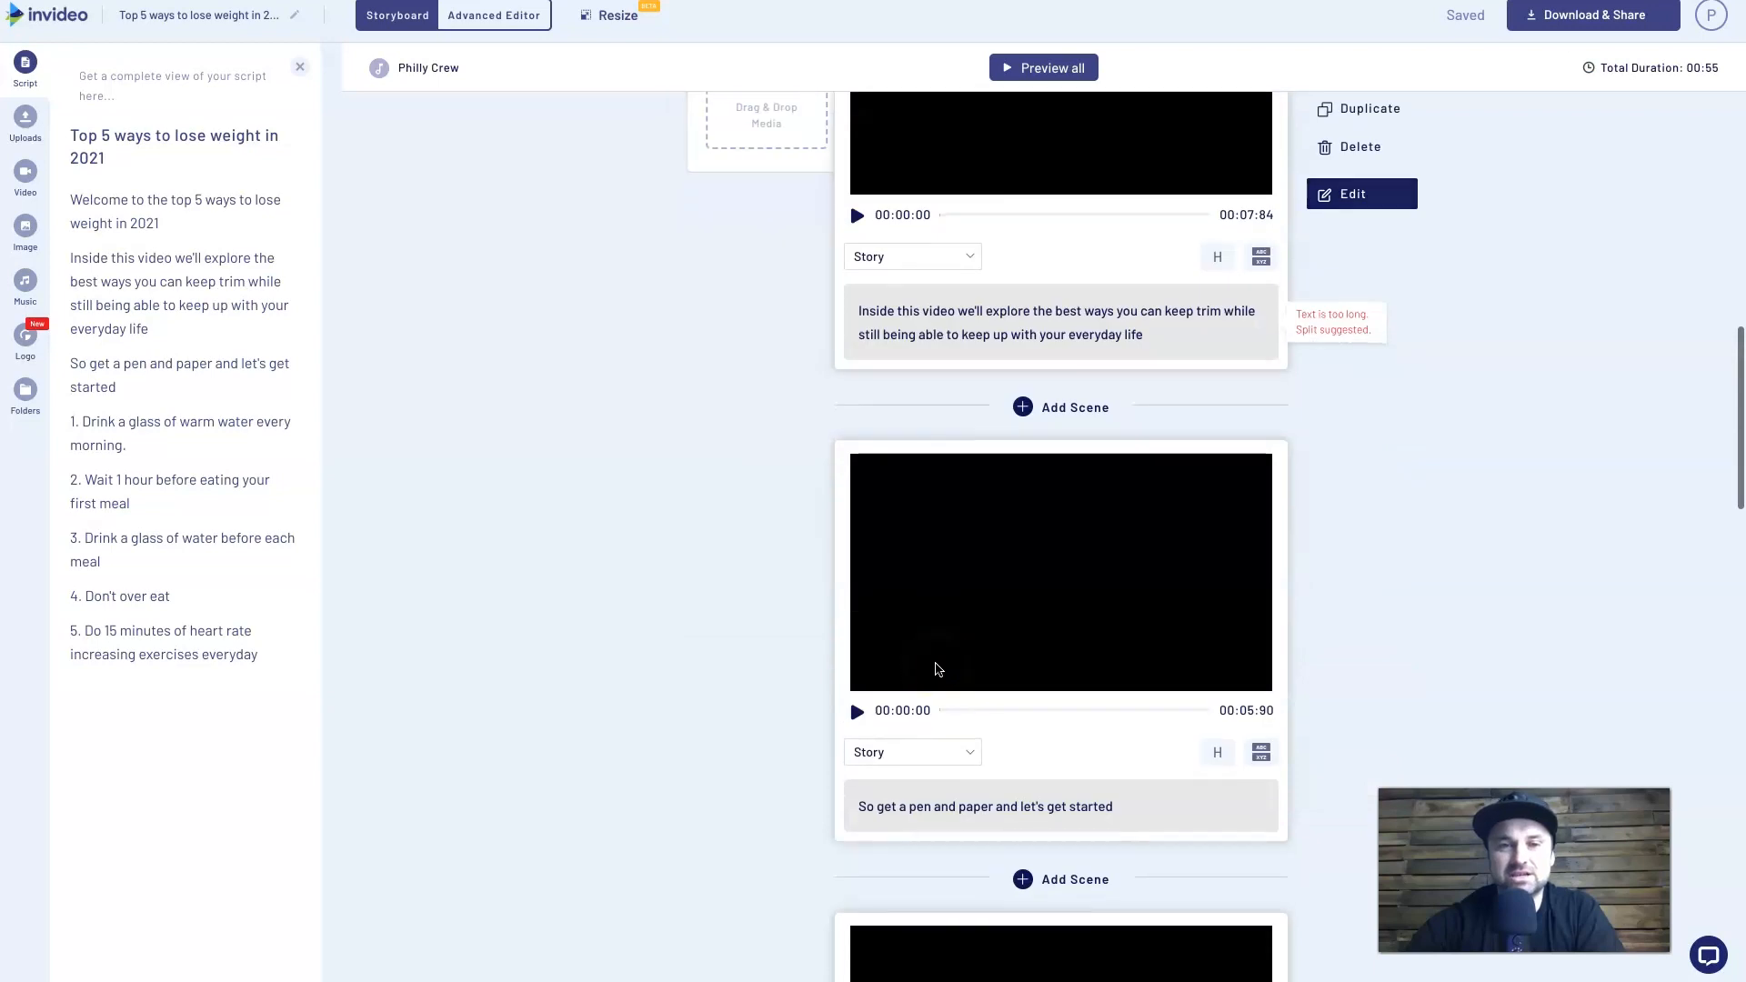
pyautogui.scroll(-2, 938, 670)
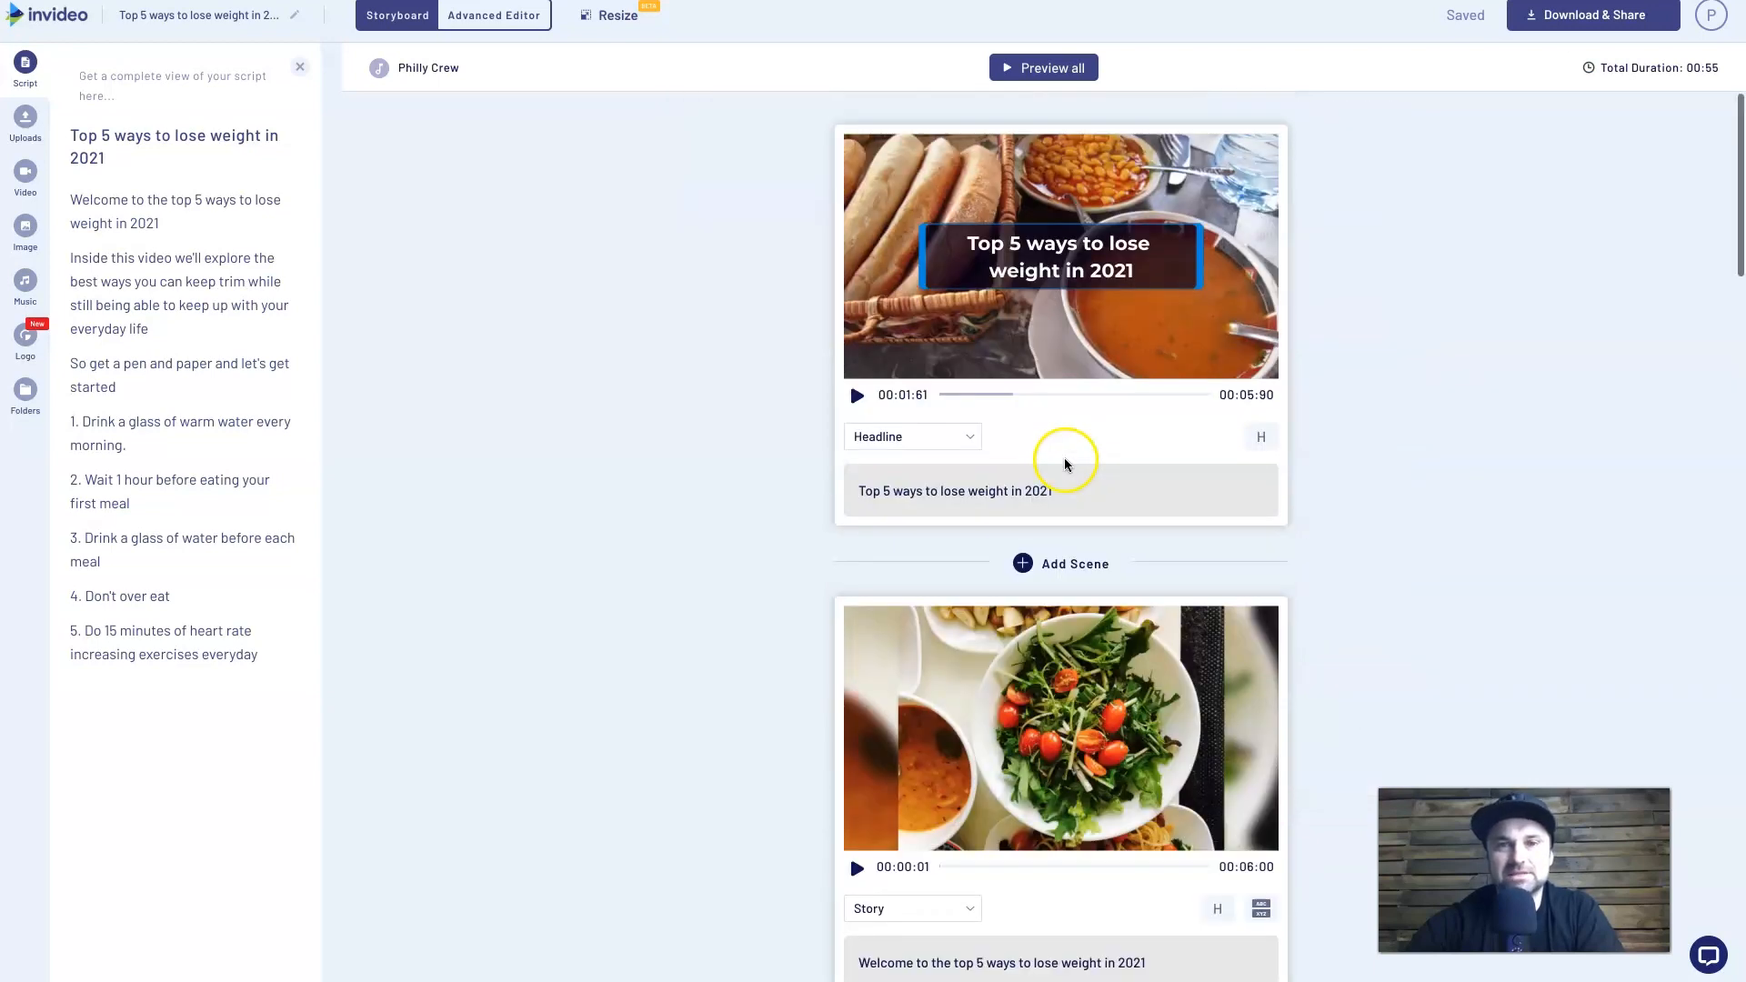
# - Play the headline scene in the storyboard to preview its title animation over the suggested media
pyautogui.moveTo(869, 437)
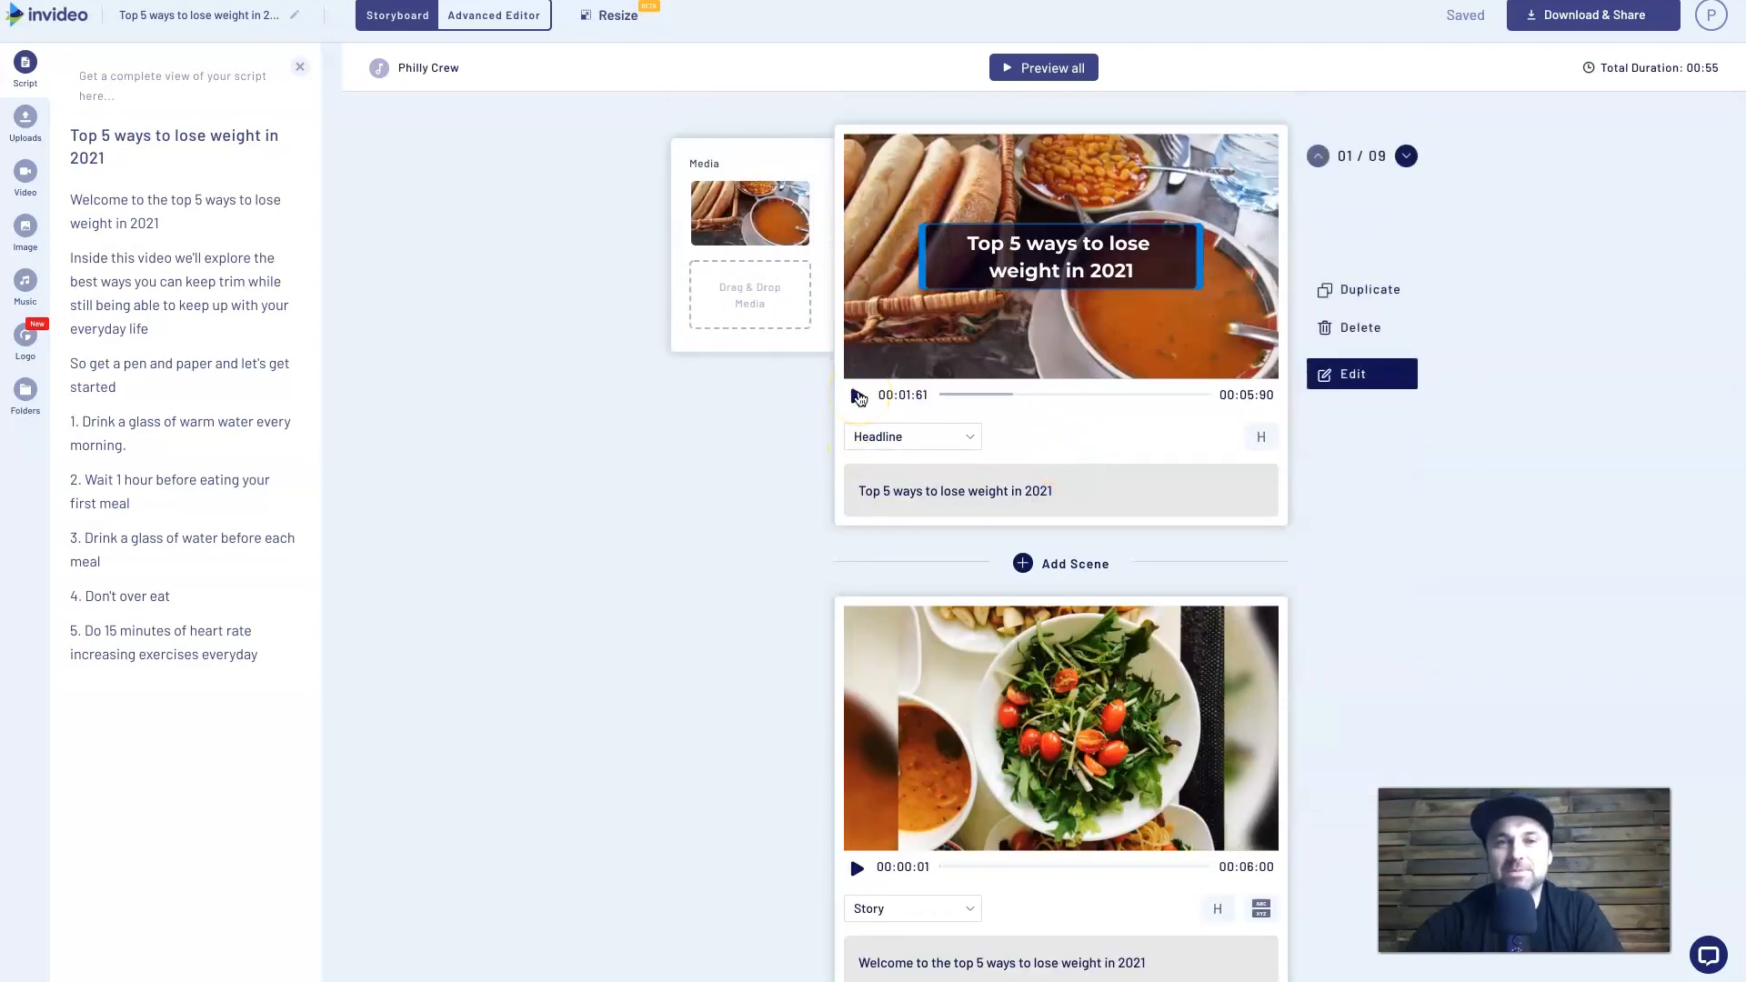
pyautogui.click(857, 396)
pyautogui.press('XF86AudioMute')
pyautogui.click(857, 396)
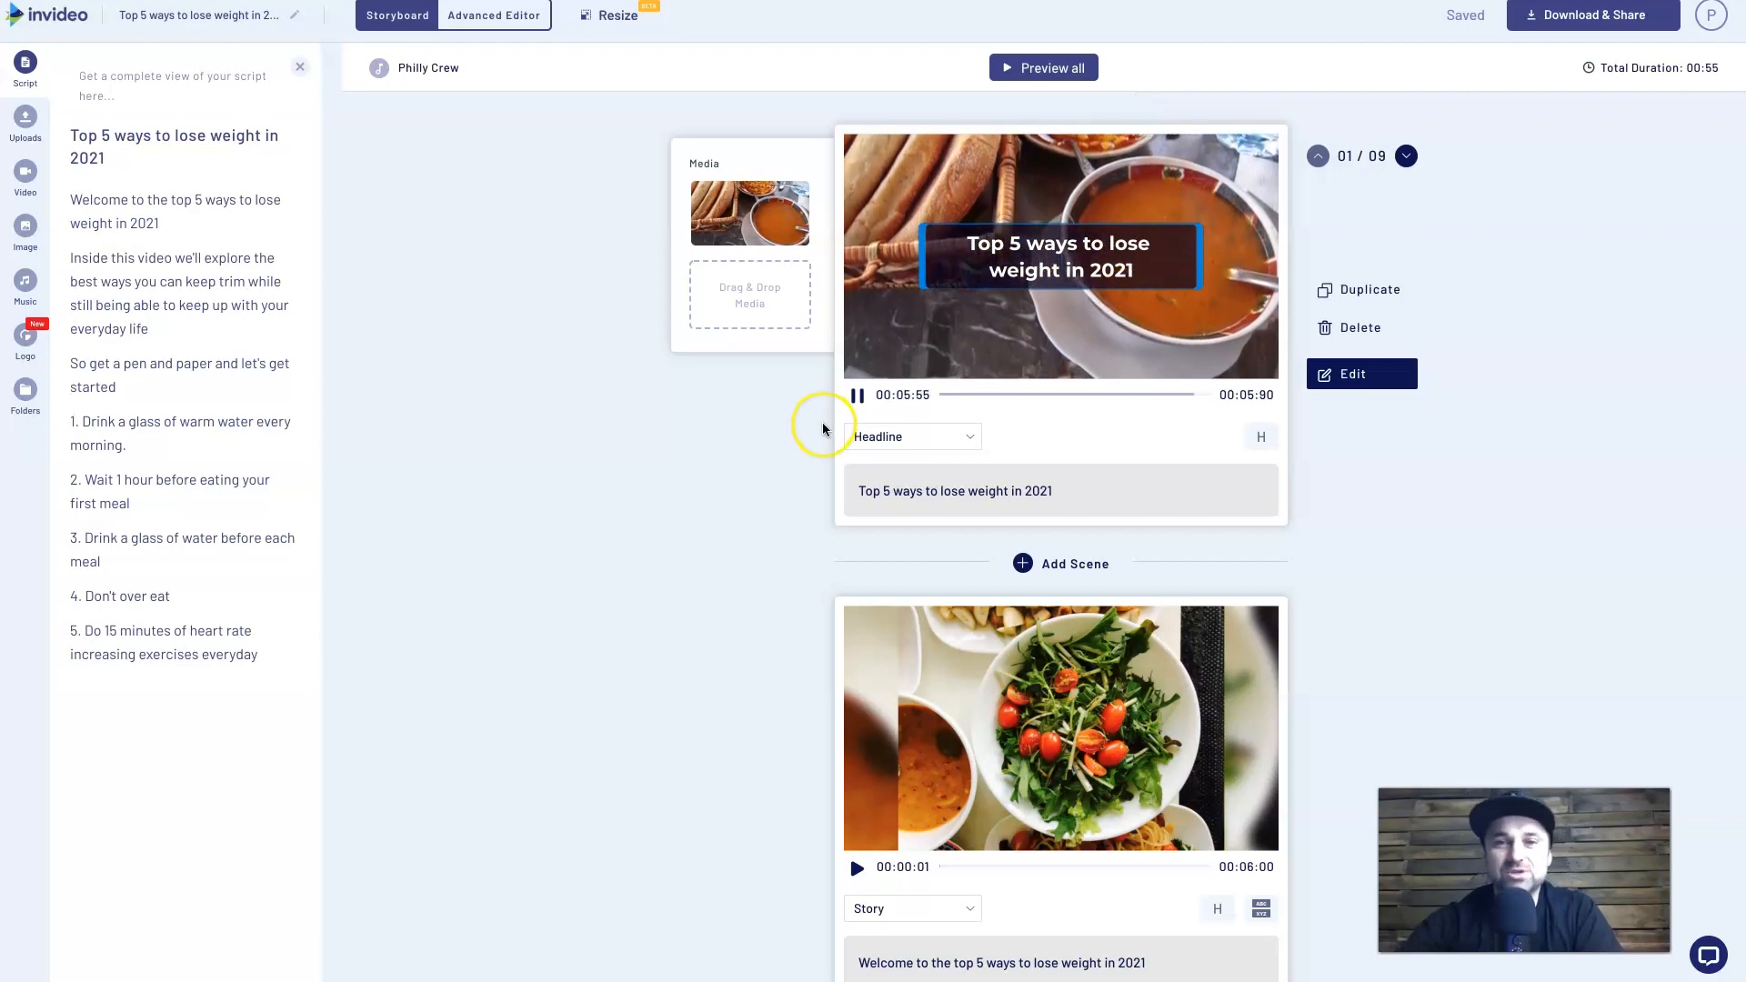
pyautogui.click(864, 398)
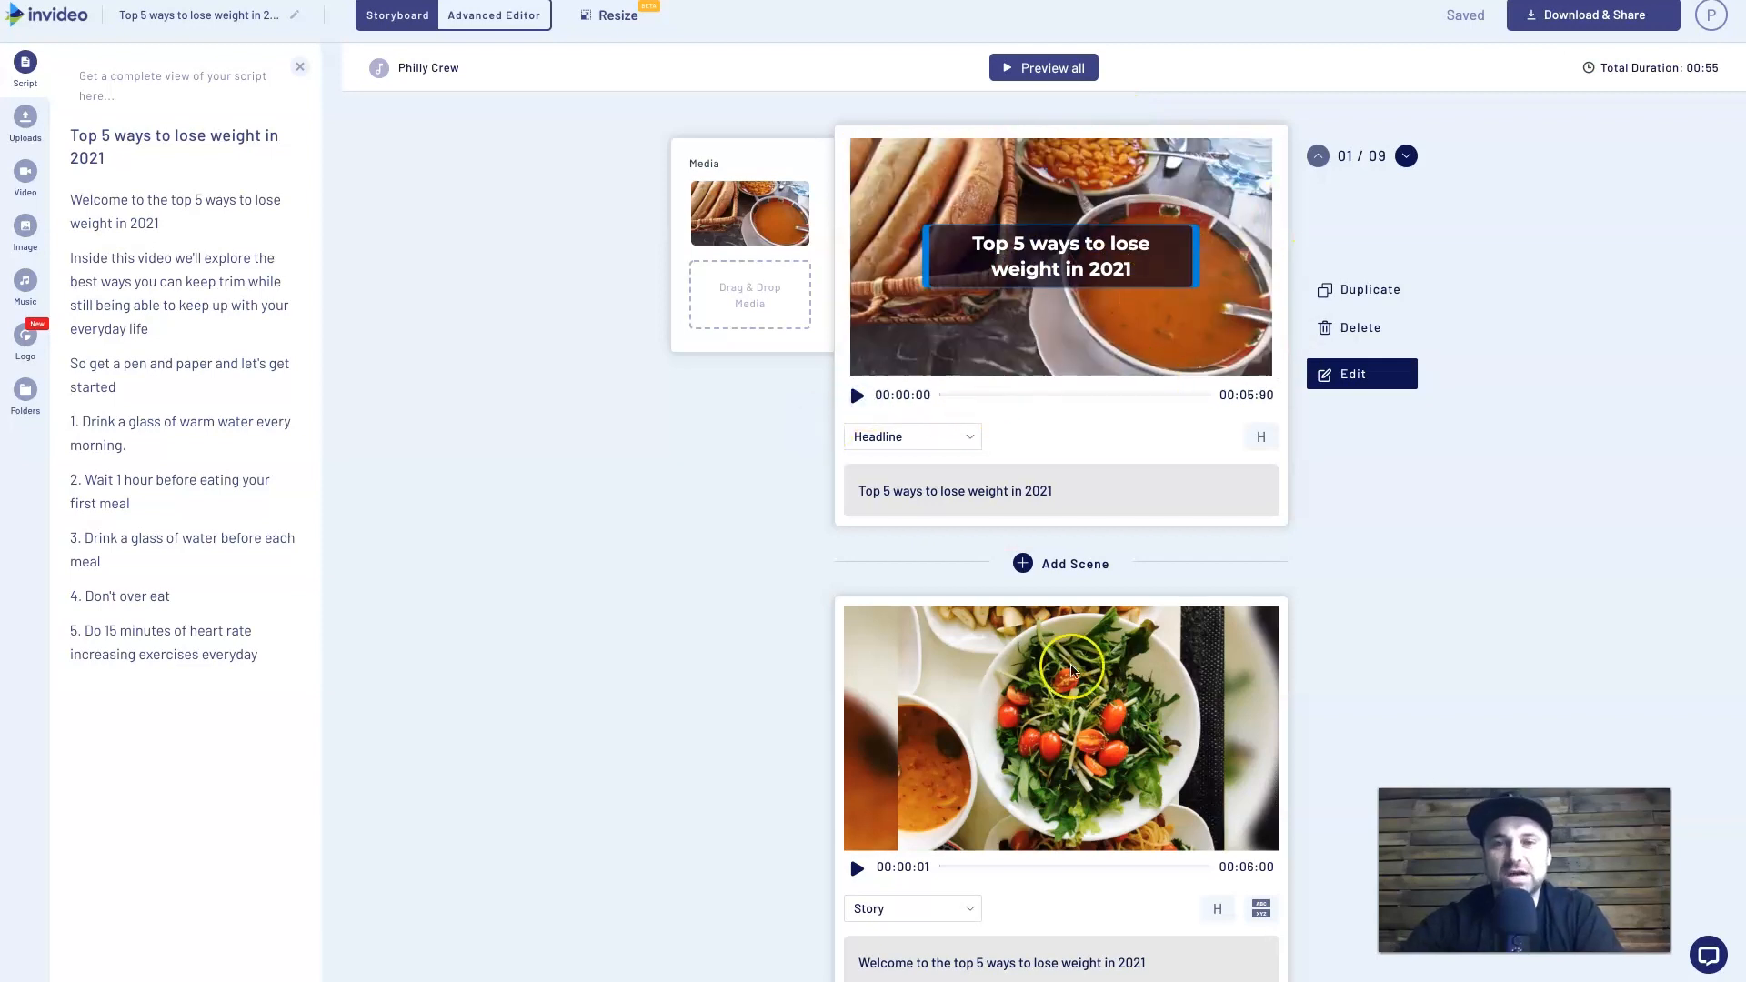
# - Delete the second scene, "Welcome to the top 5 ways to lose weight in 2021", and confirm its removal
pyautogui.scroll(-2, 1046, 642)
pyautogui.scroll(1, 1116, 753)
pyautogui.click(1359, 723)
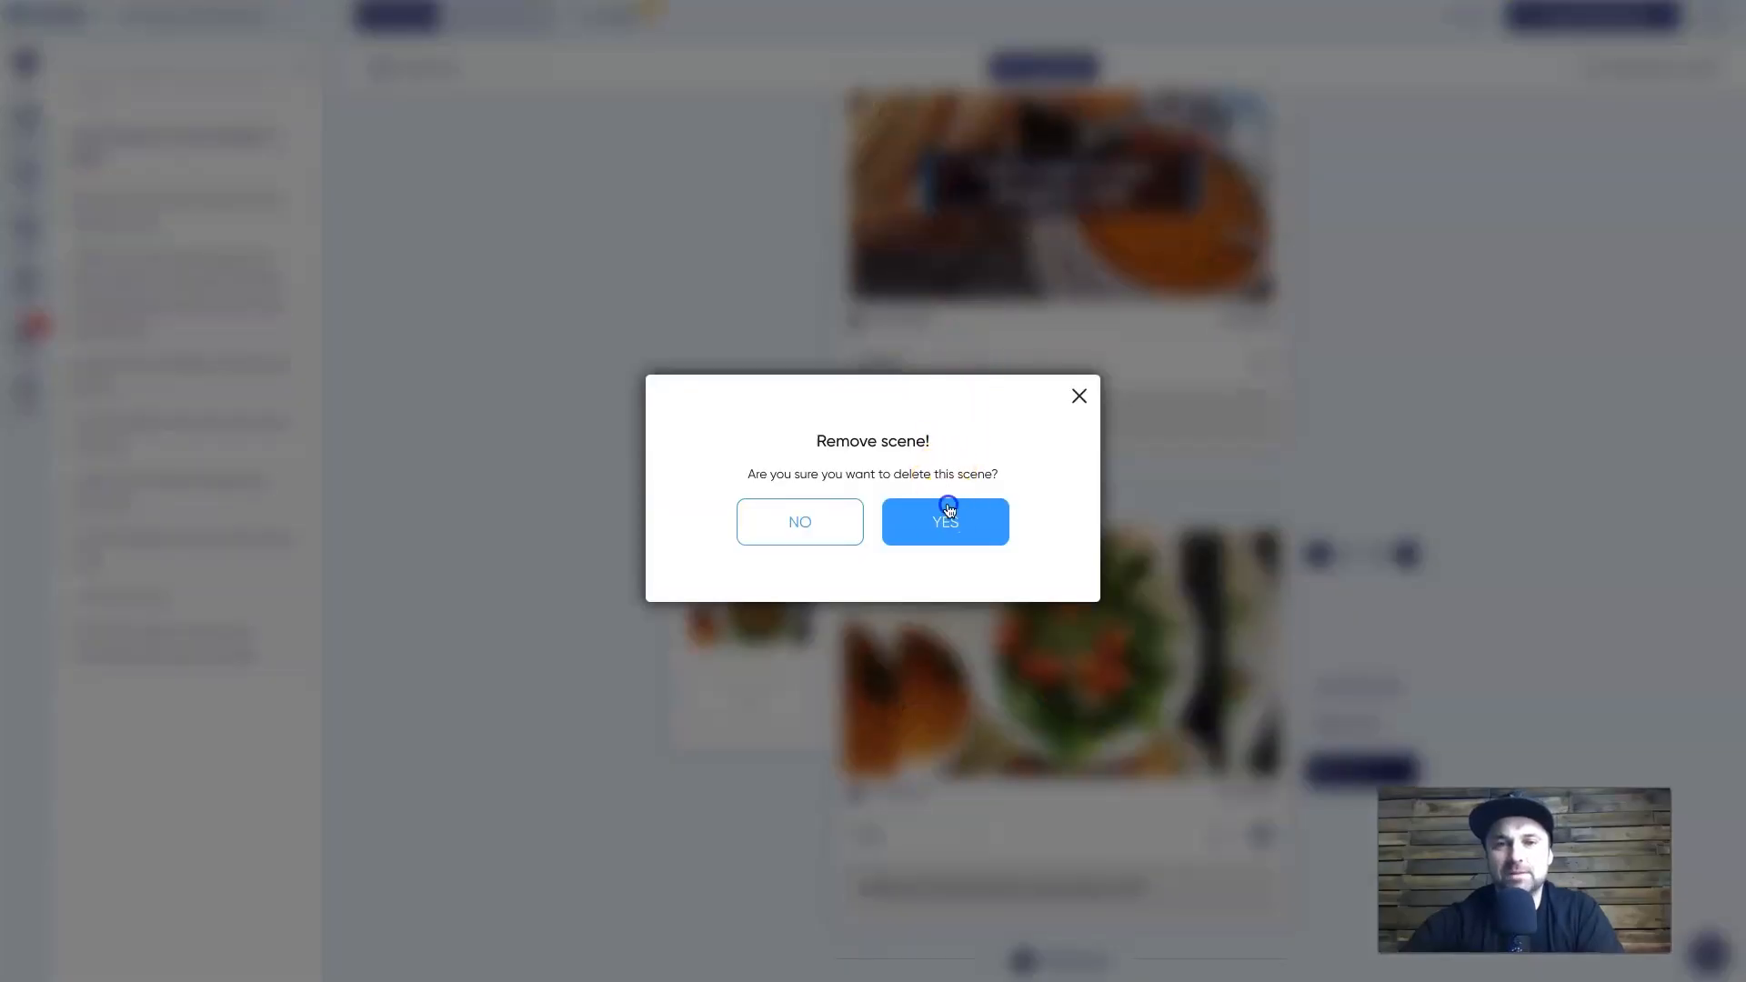
pyautogui.click(948, 511)
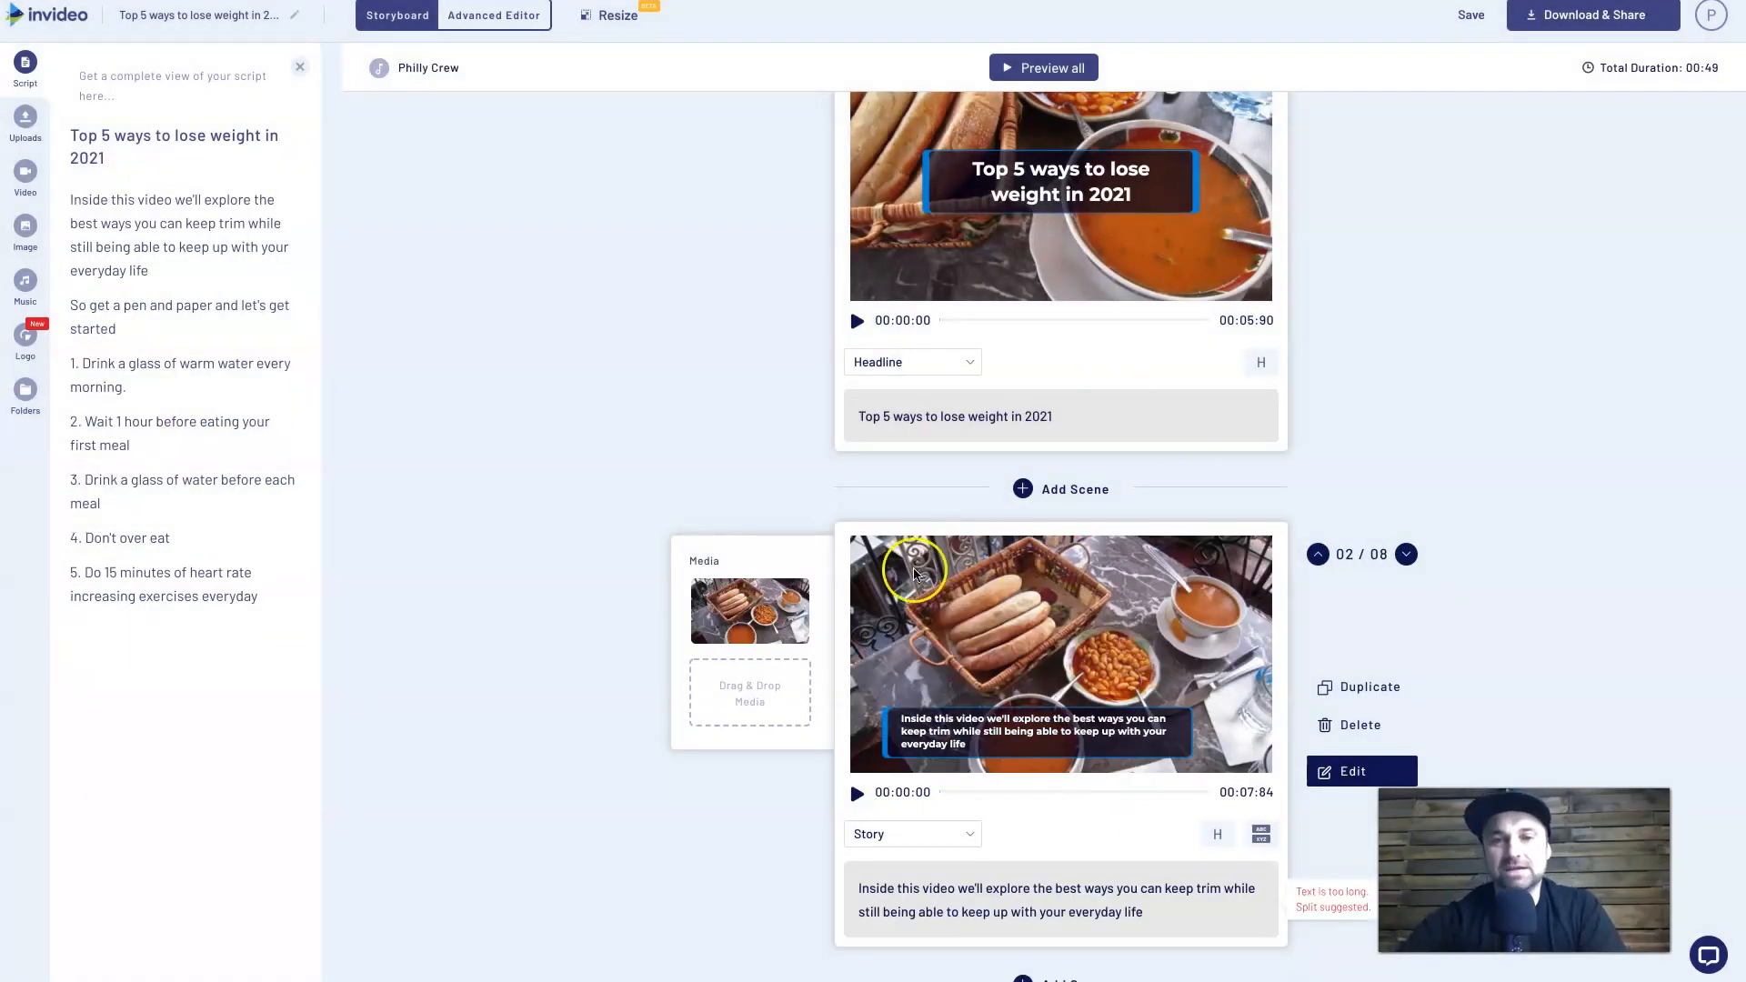
# - Search the video library for "weight loss" and replace the headline scene's media with the 22-second iStock jeans clip, leaving it untrimmed
pyautogui.scroll(1, 913, 571)
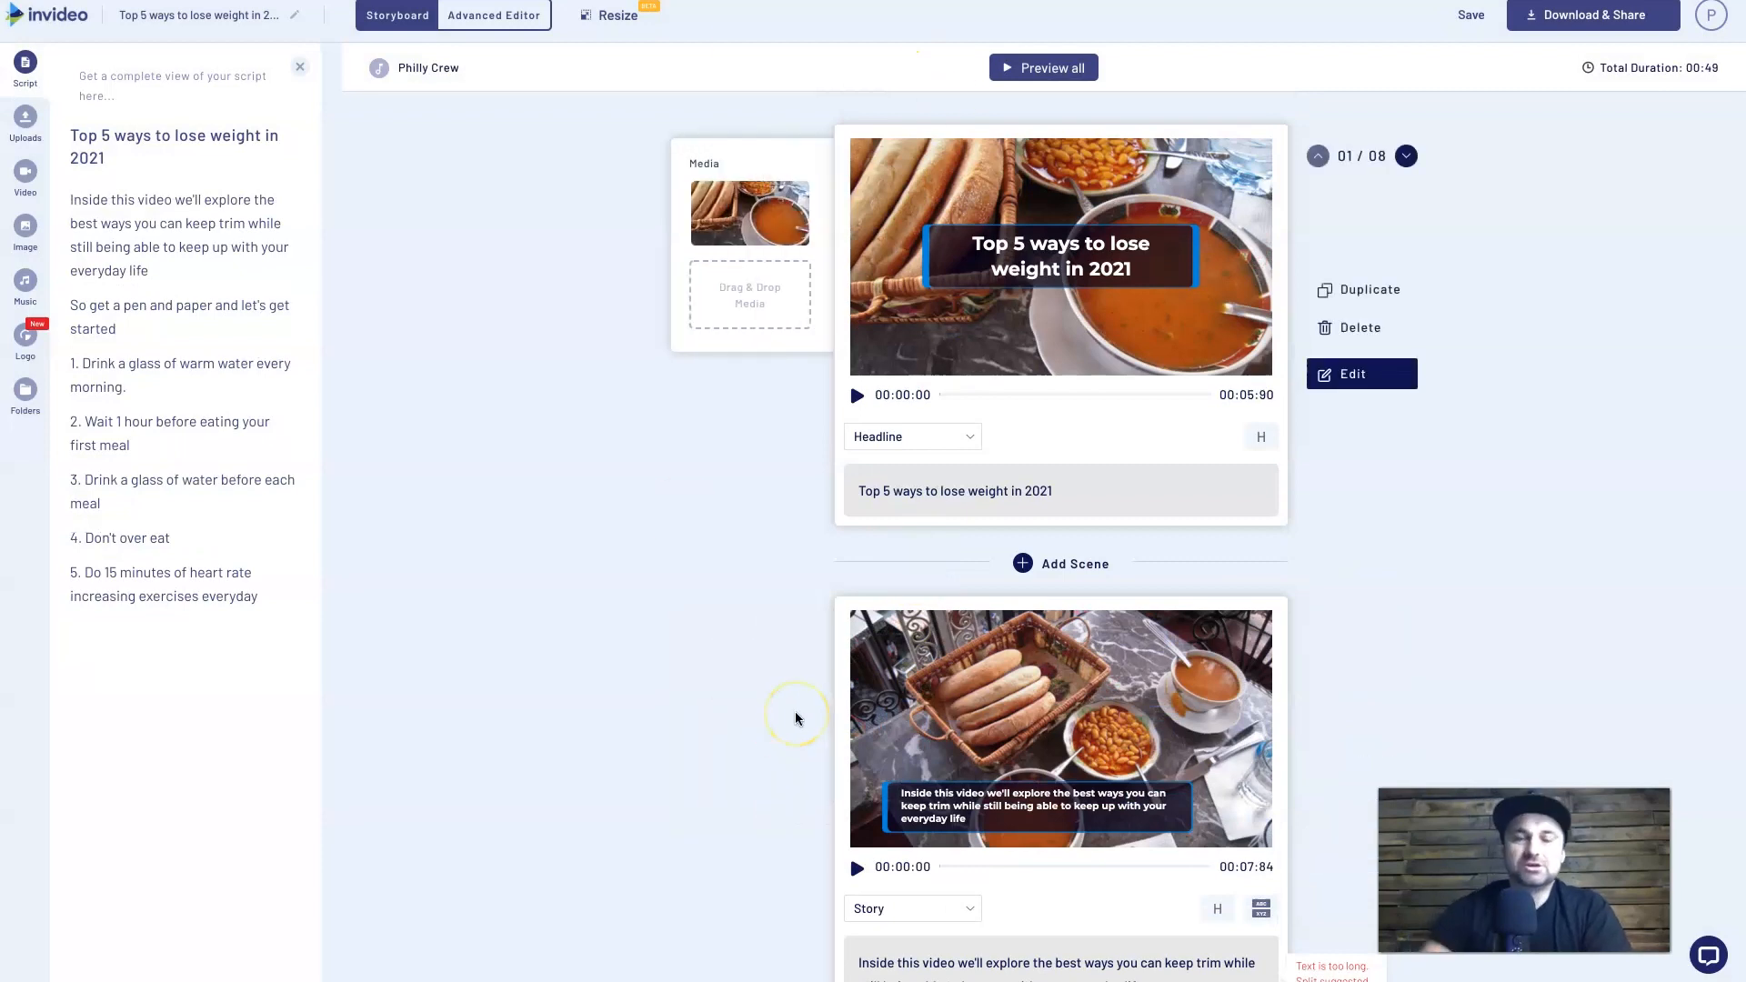
pyautogui.click(26, 173)
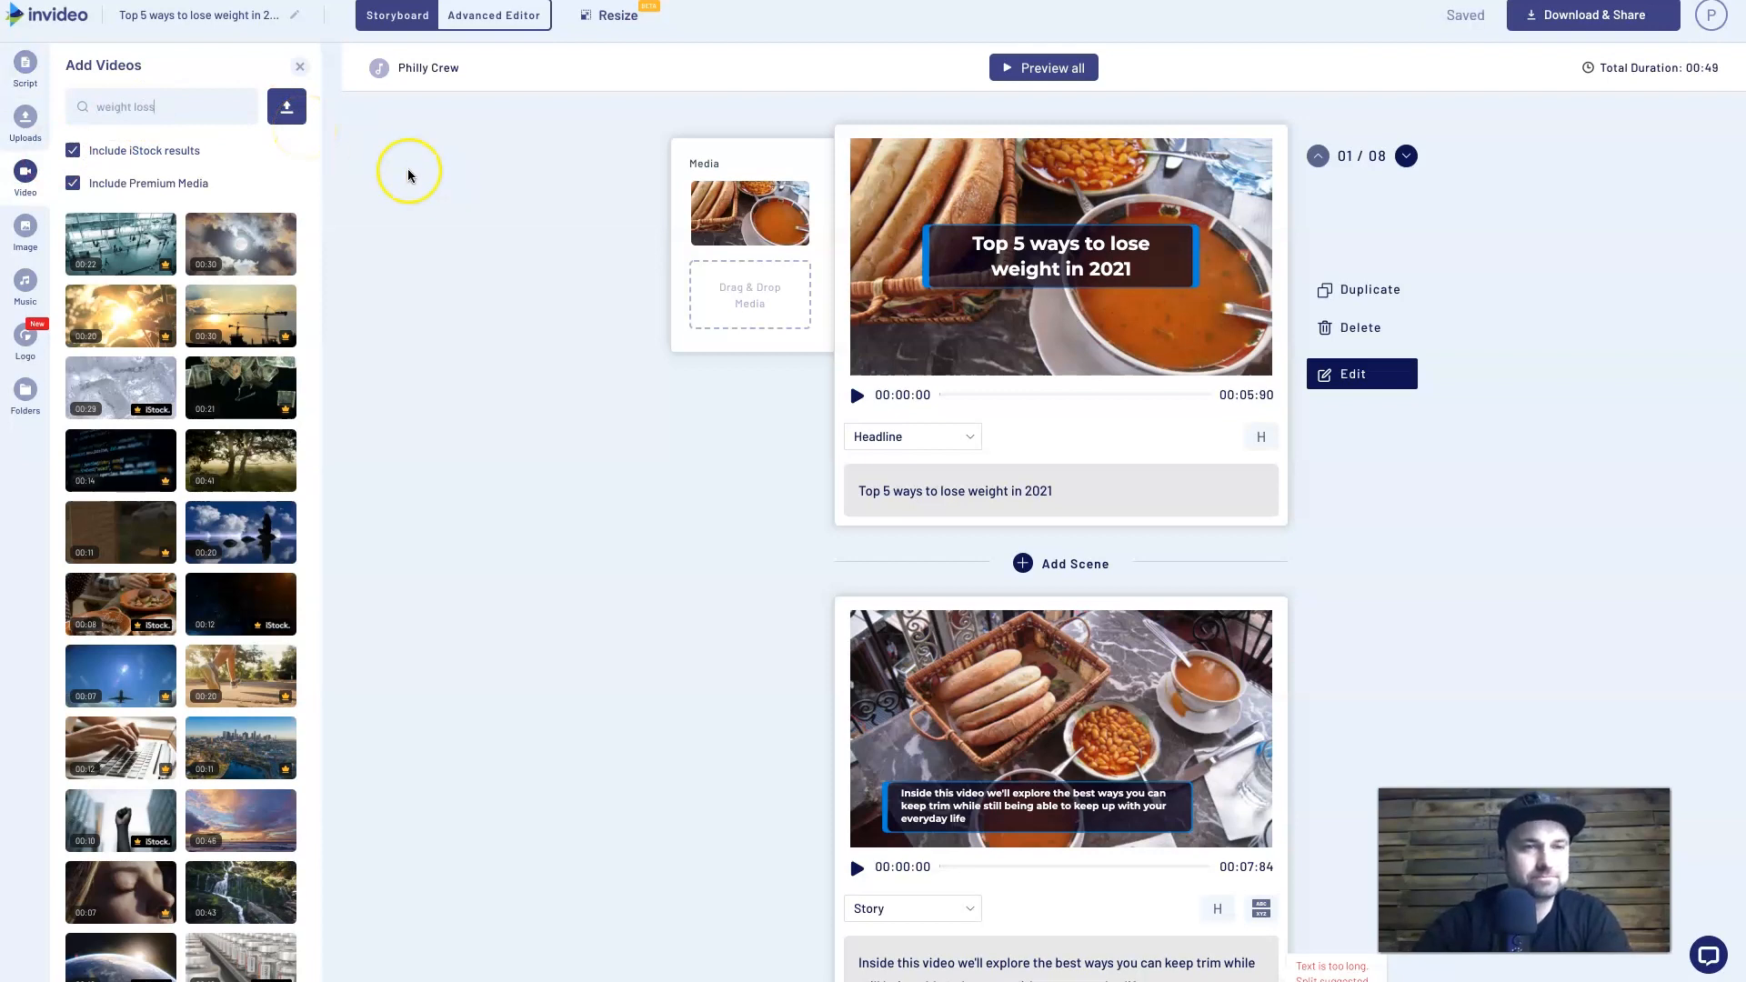
pyautogui.click(249, 108)
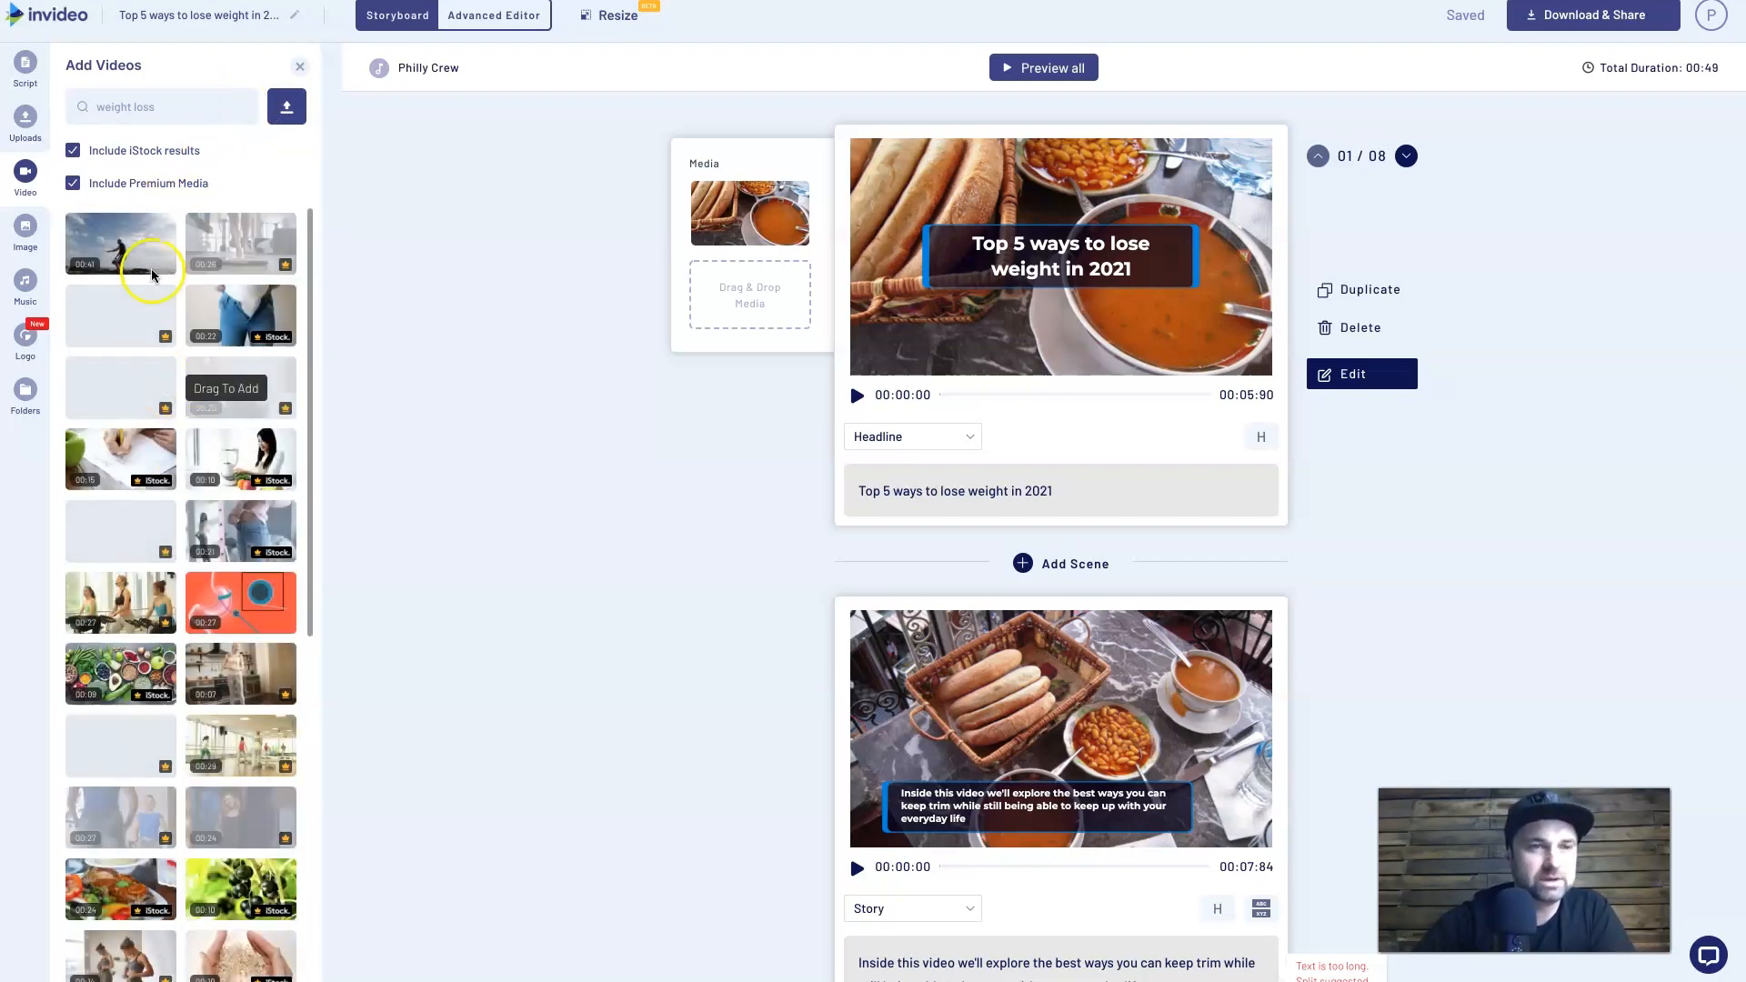
pyautogui.moveTo(232, 323); pyautogui.dragTo(737, 228)
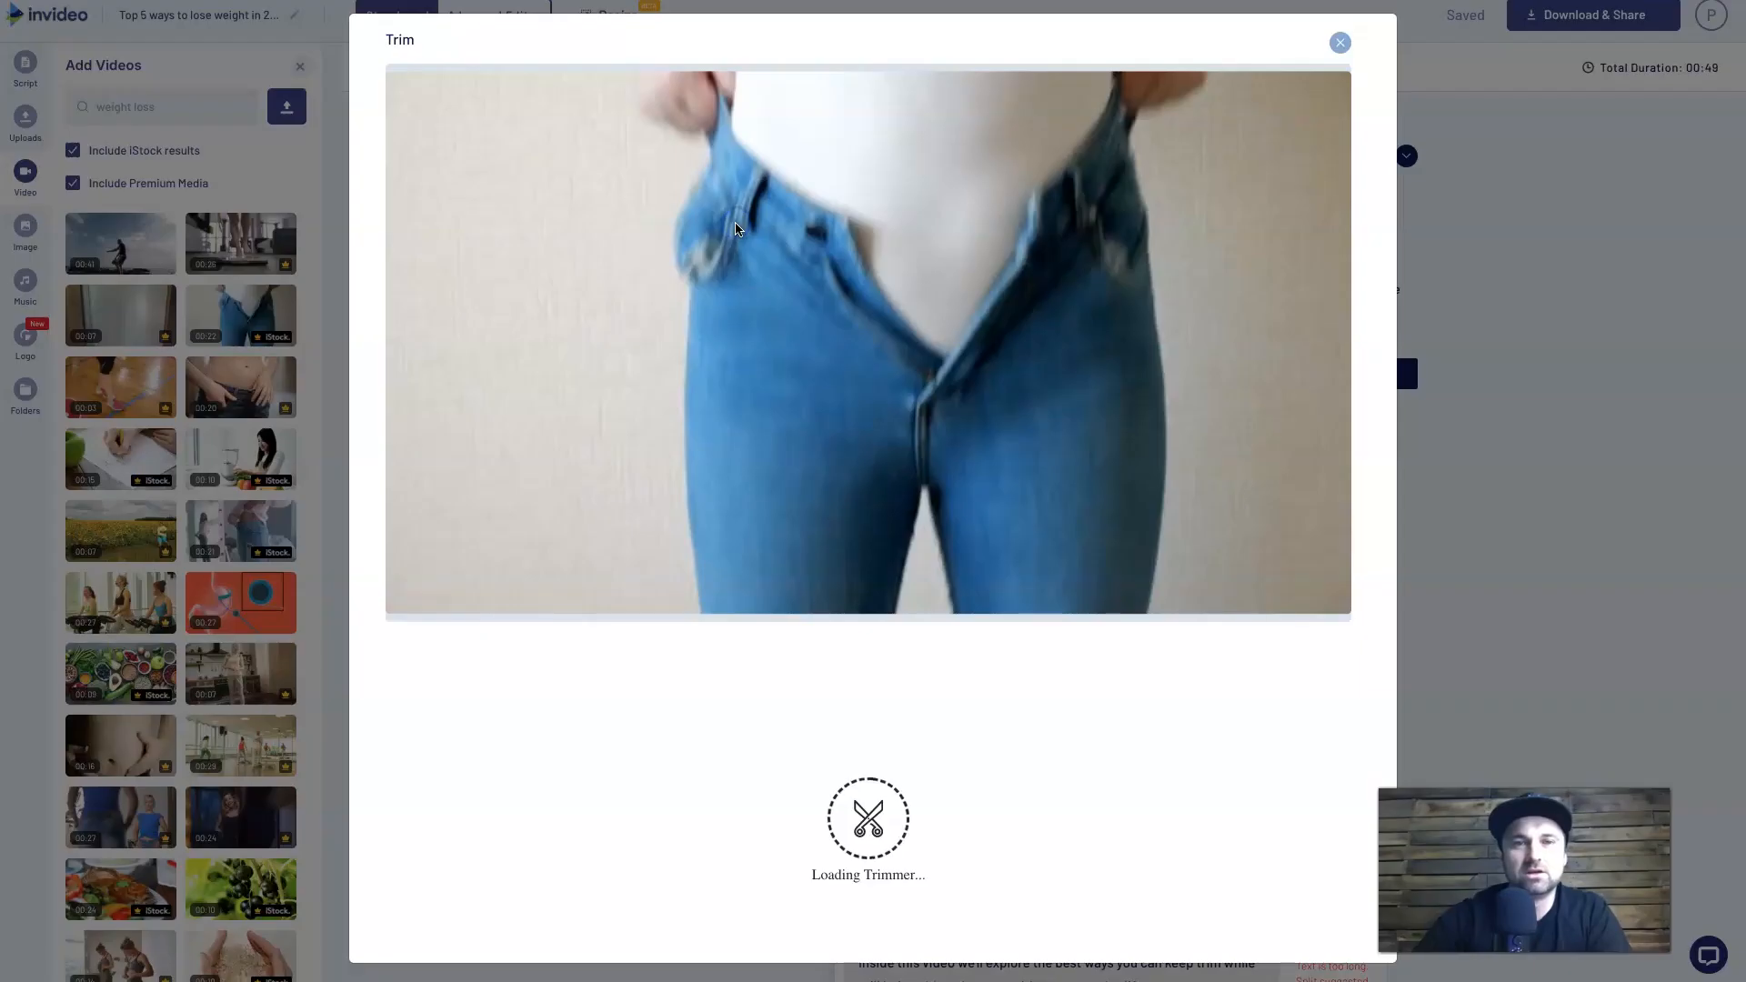
pyautogui.click(1166, 925)
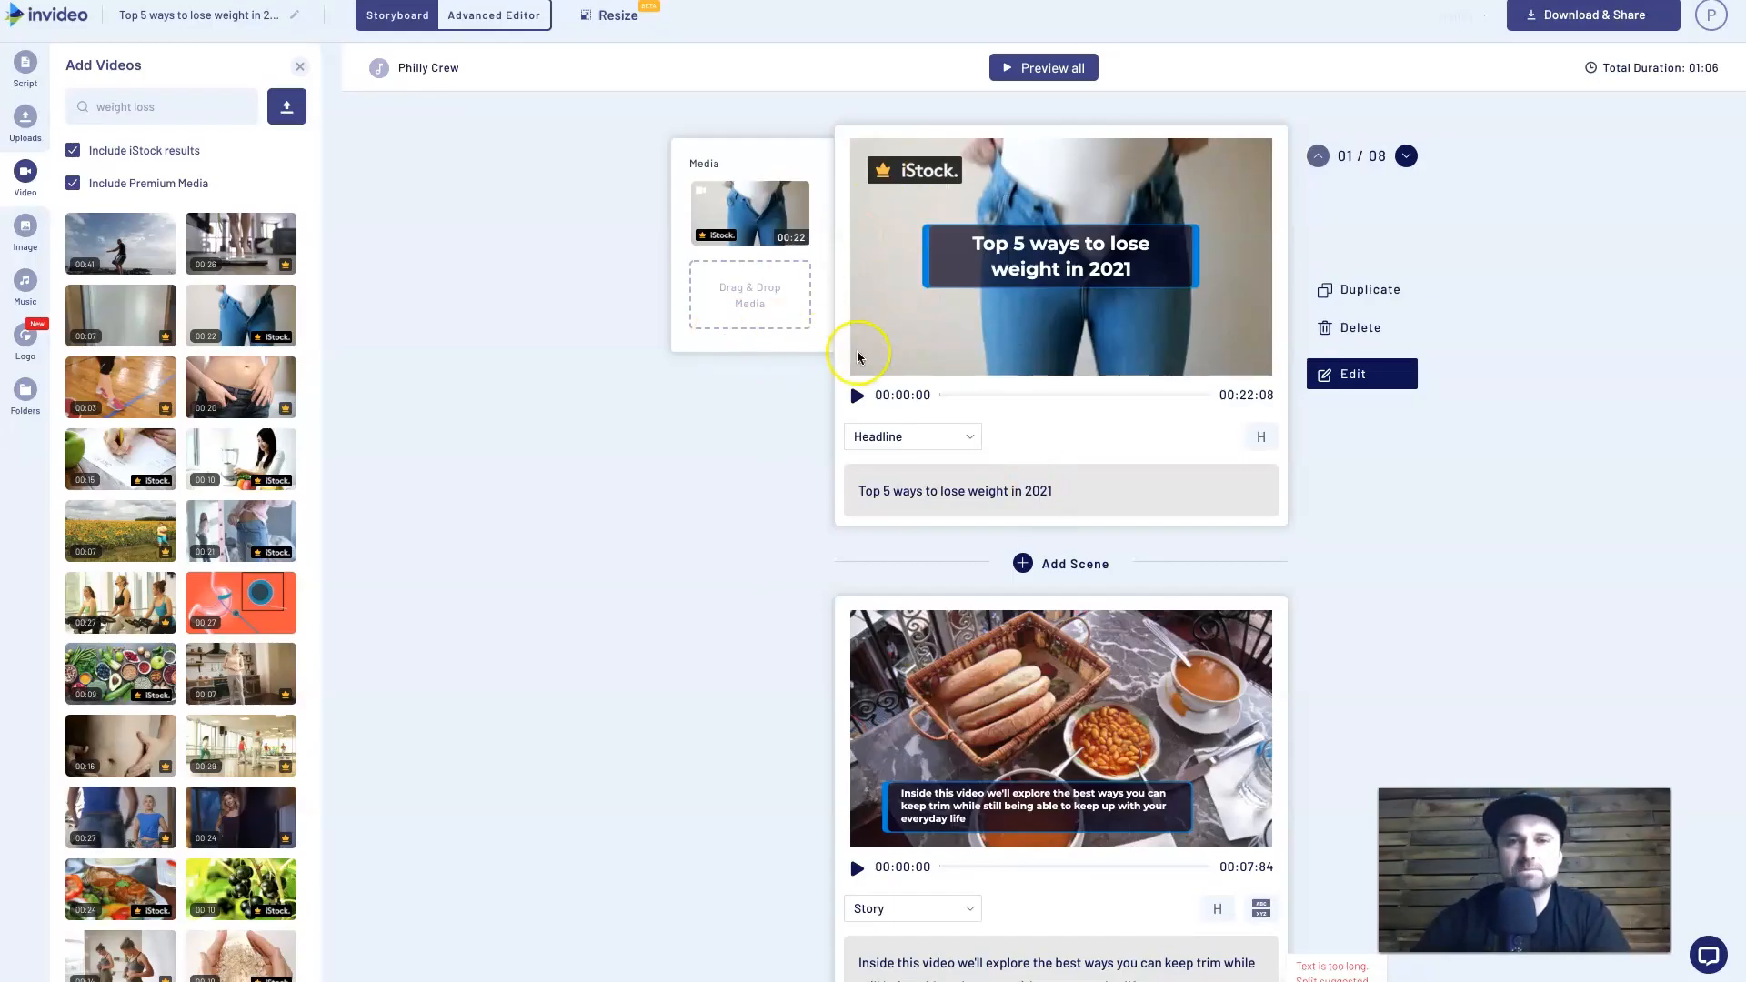
pyautogui.scroll(-3, 879, 290)
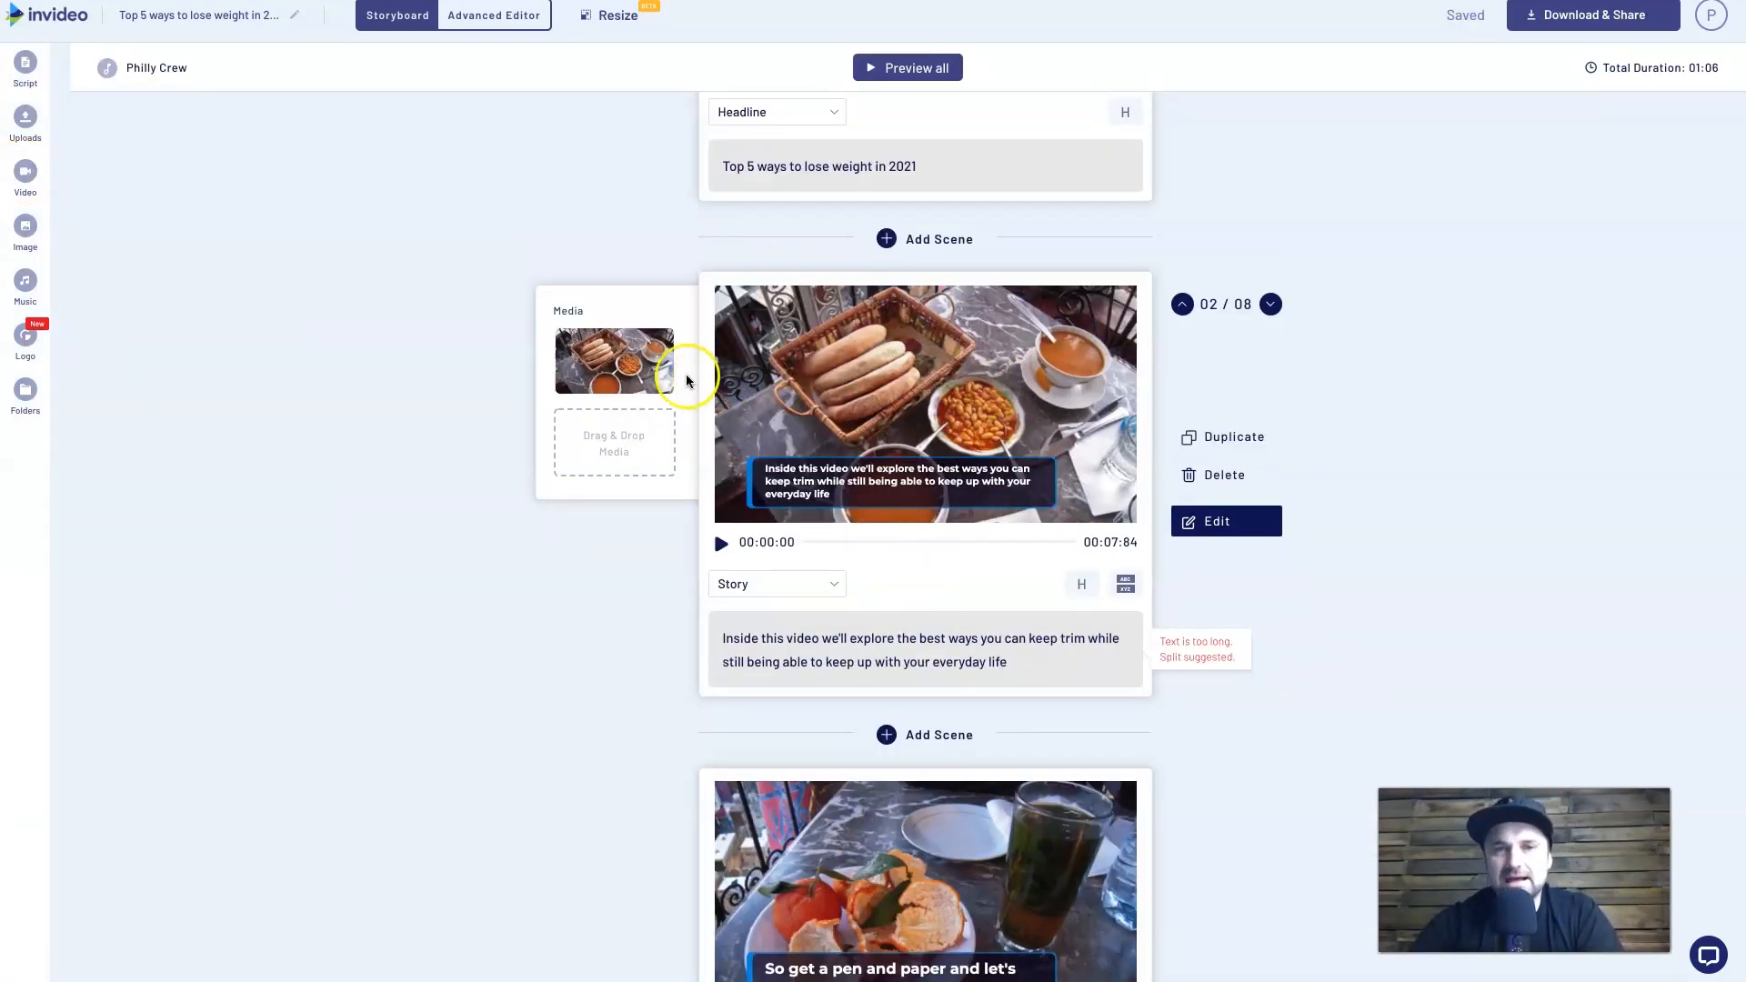
# - Search the video library for "skinny" and replace the second scene's media with the 14-second iStock mirror clip at full length
pyautogui.click(24, 182)
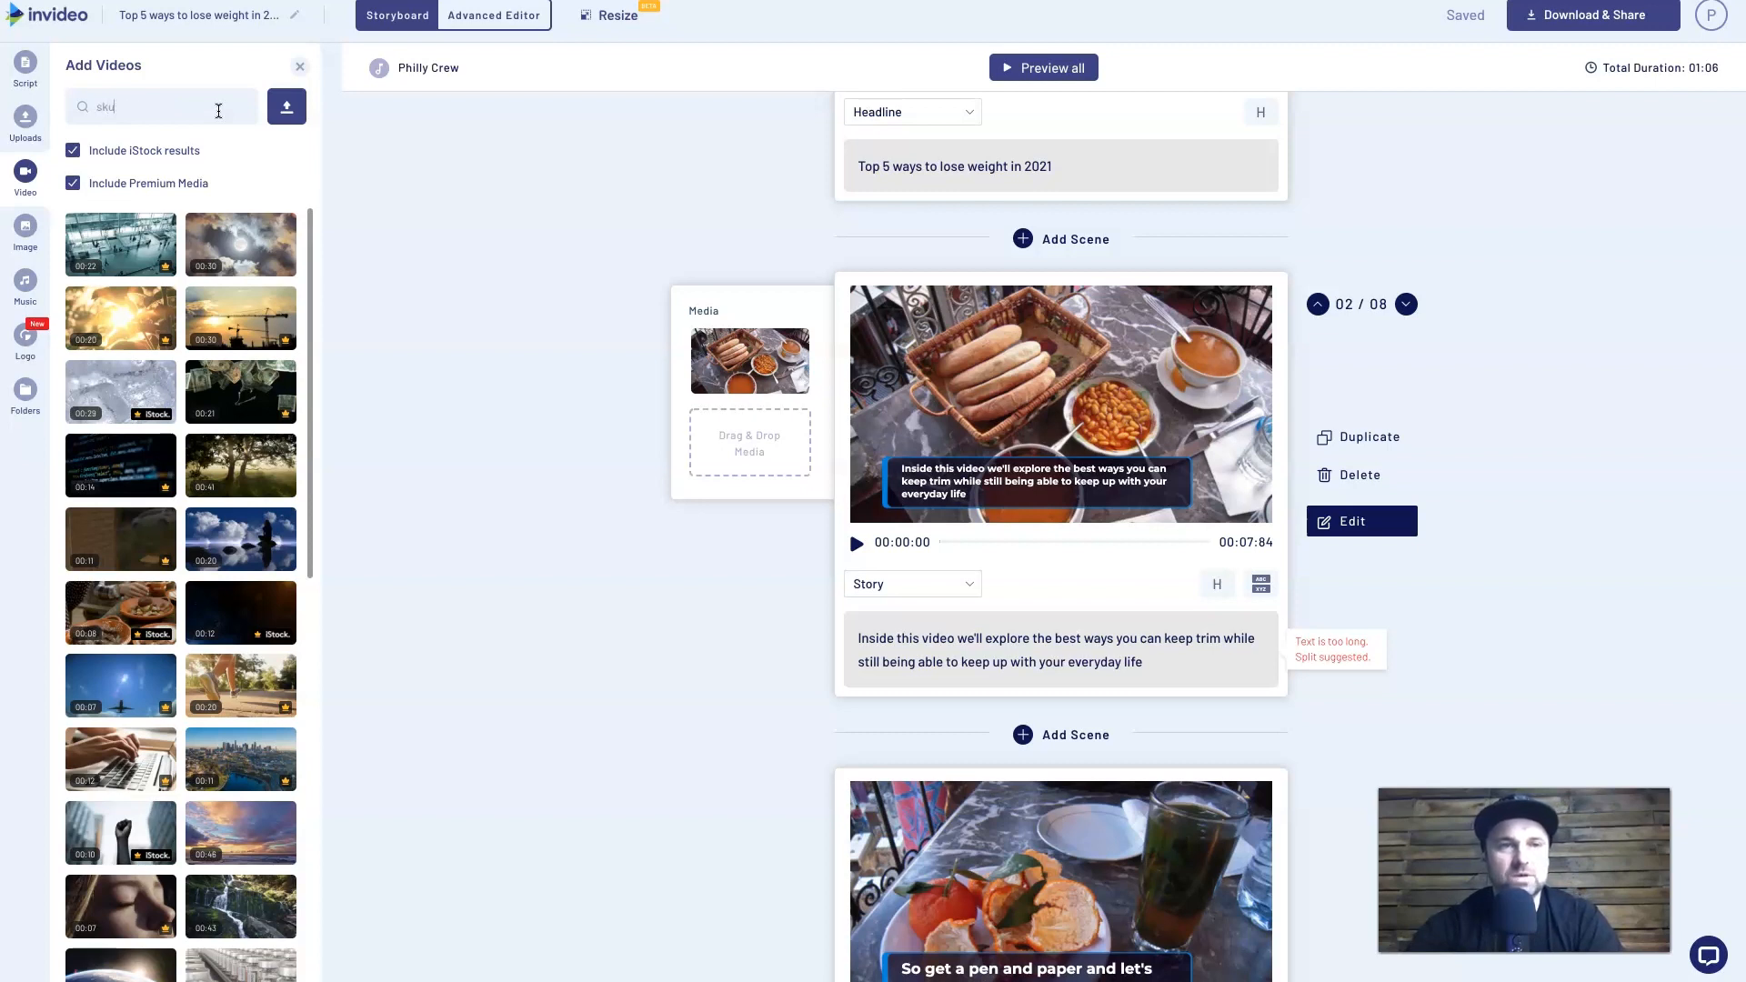
pyautogui.press('Return')
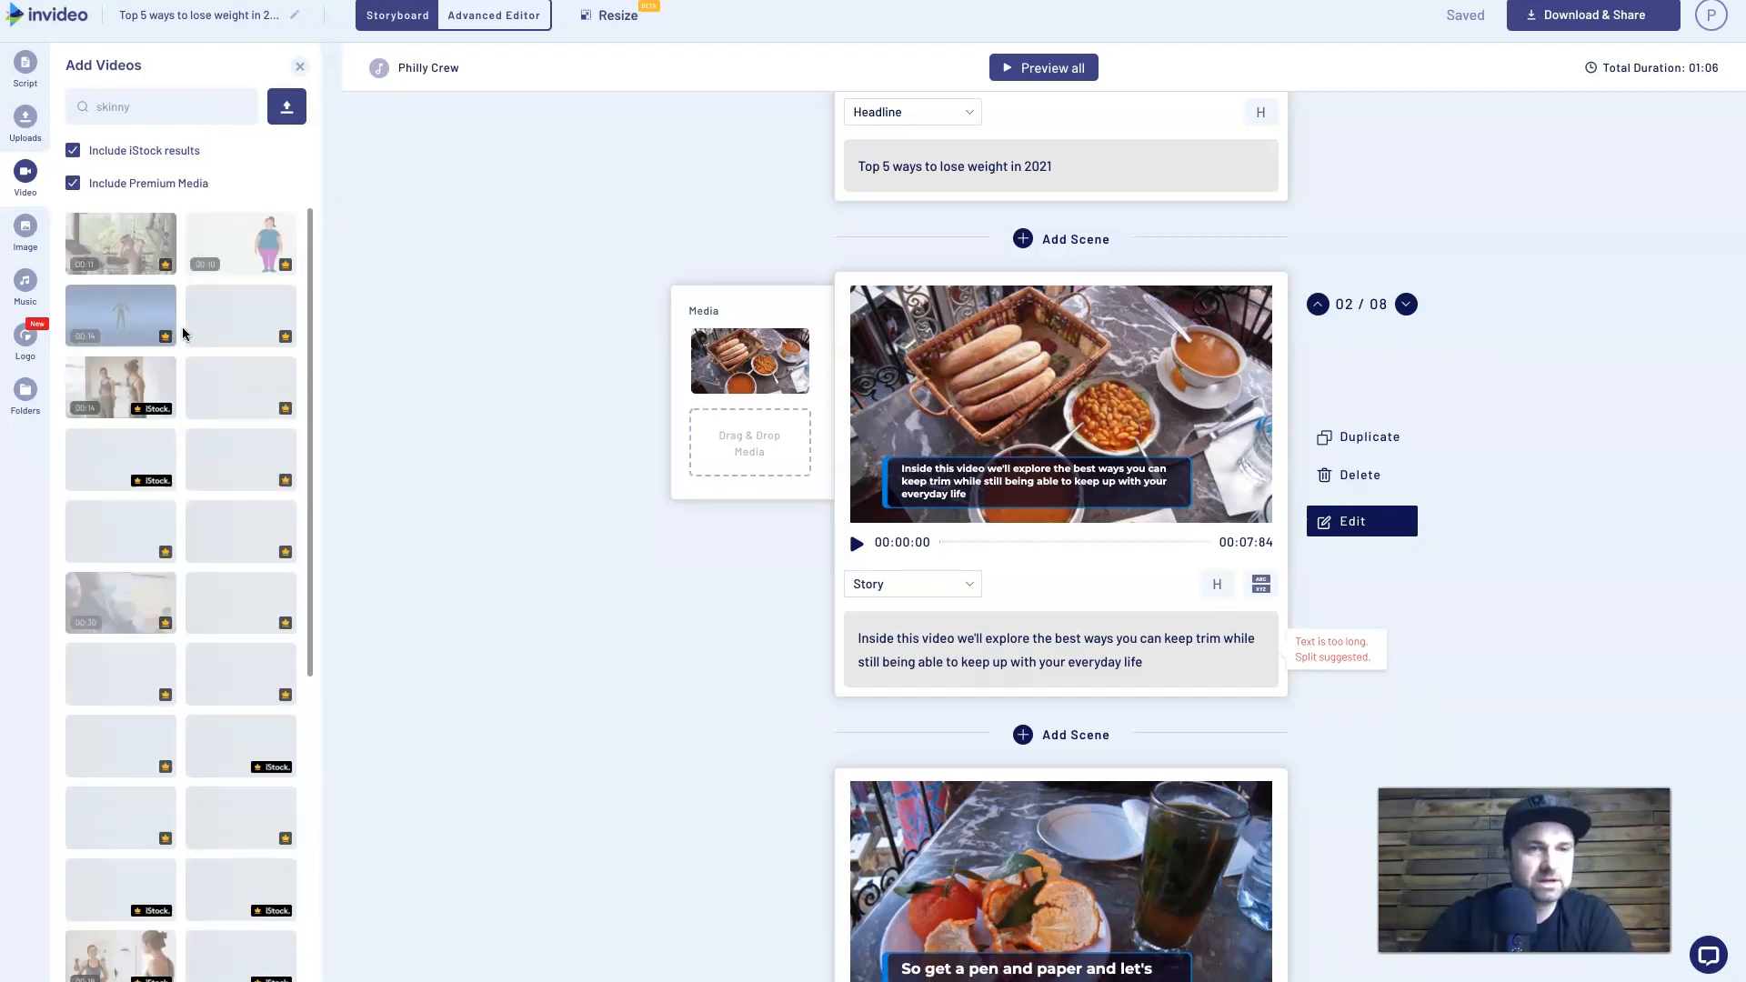
pyautogui.moveTo(110, 376); pyautogui.dragTo(764, 444)
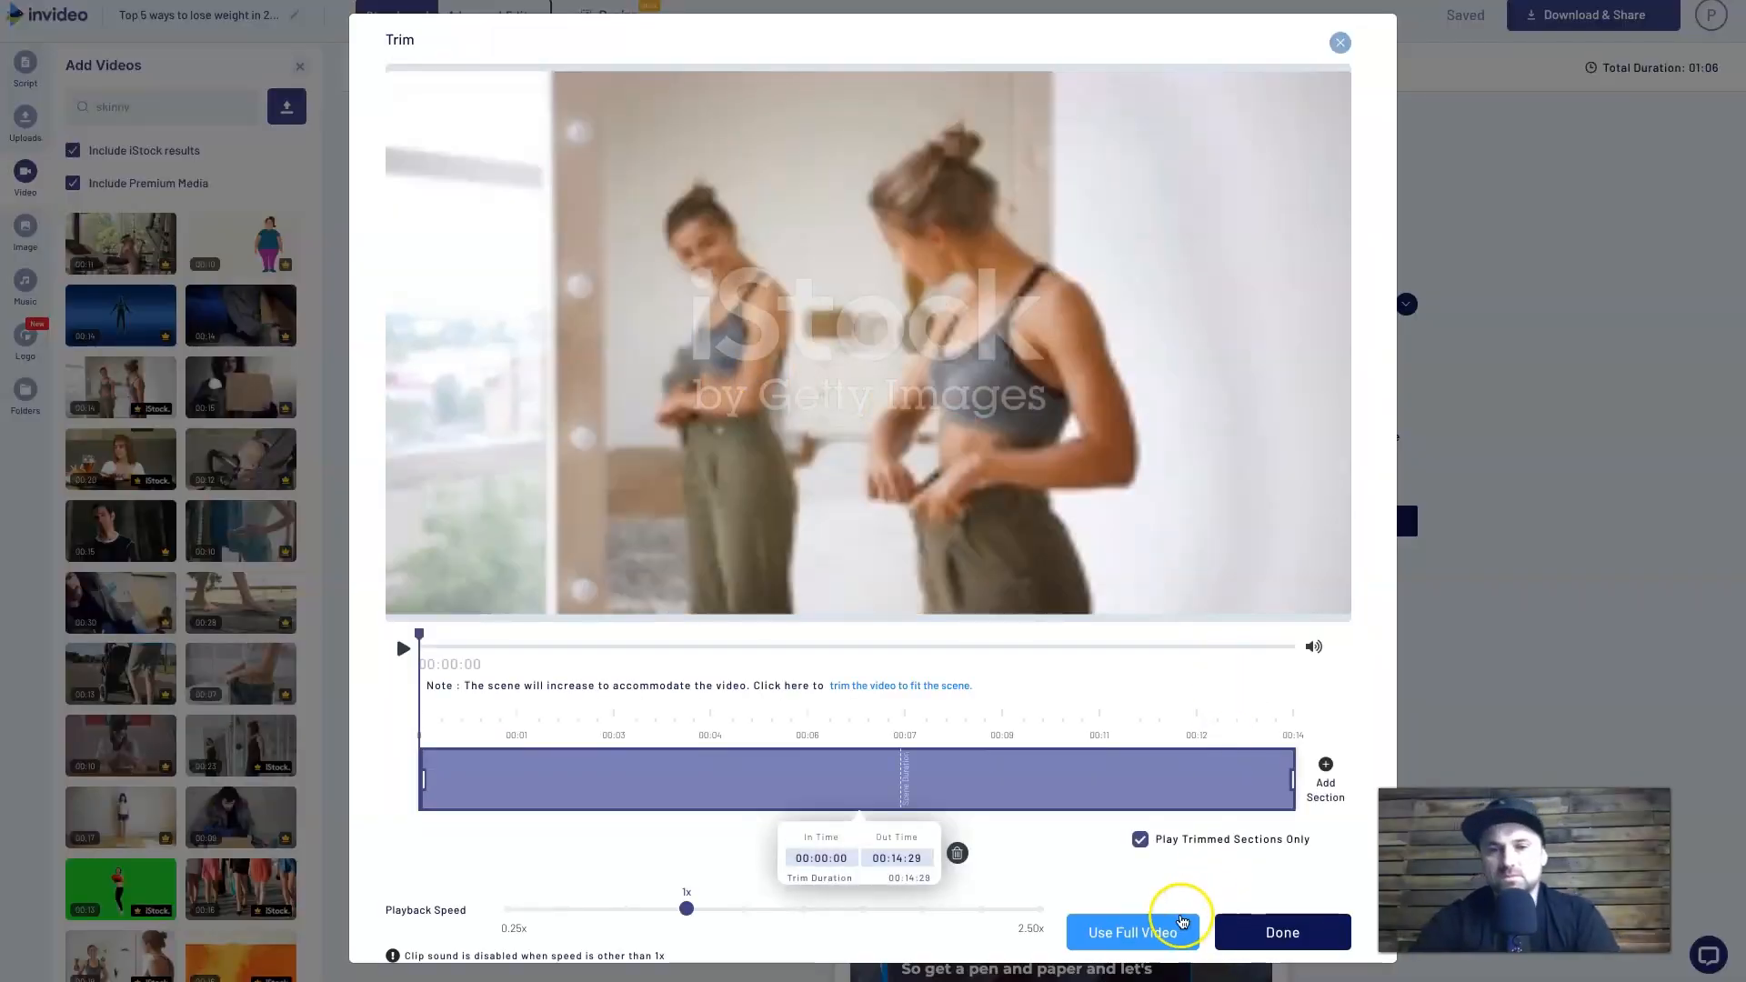
pyautogui.click(1176, 926)
# - Look through the storyboard scenes from the headline to tip 5 to review their media
pyautogui.scroll(3, 983, 434)
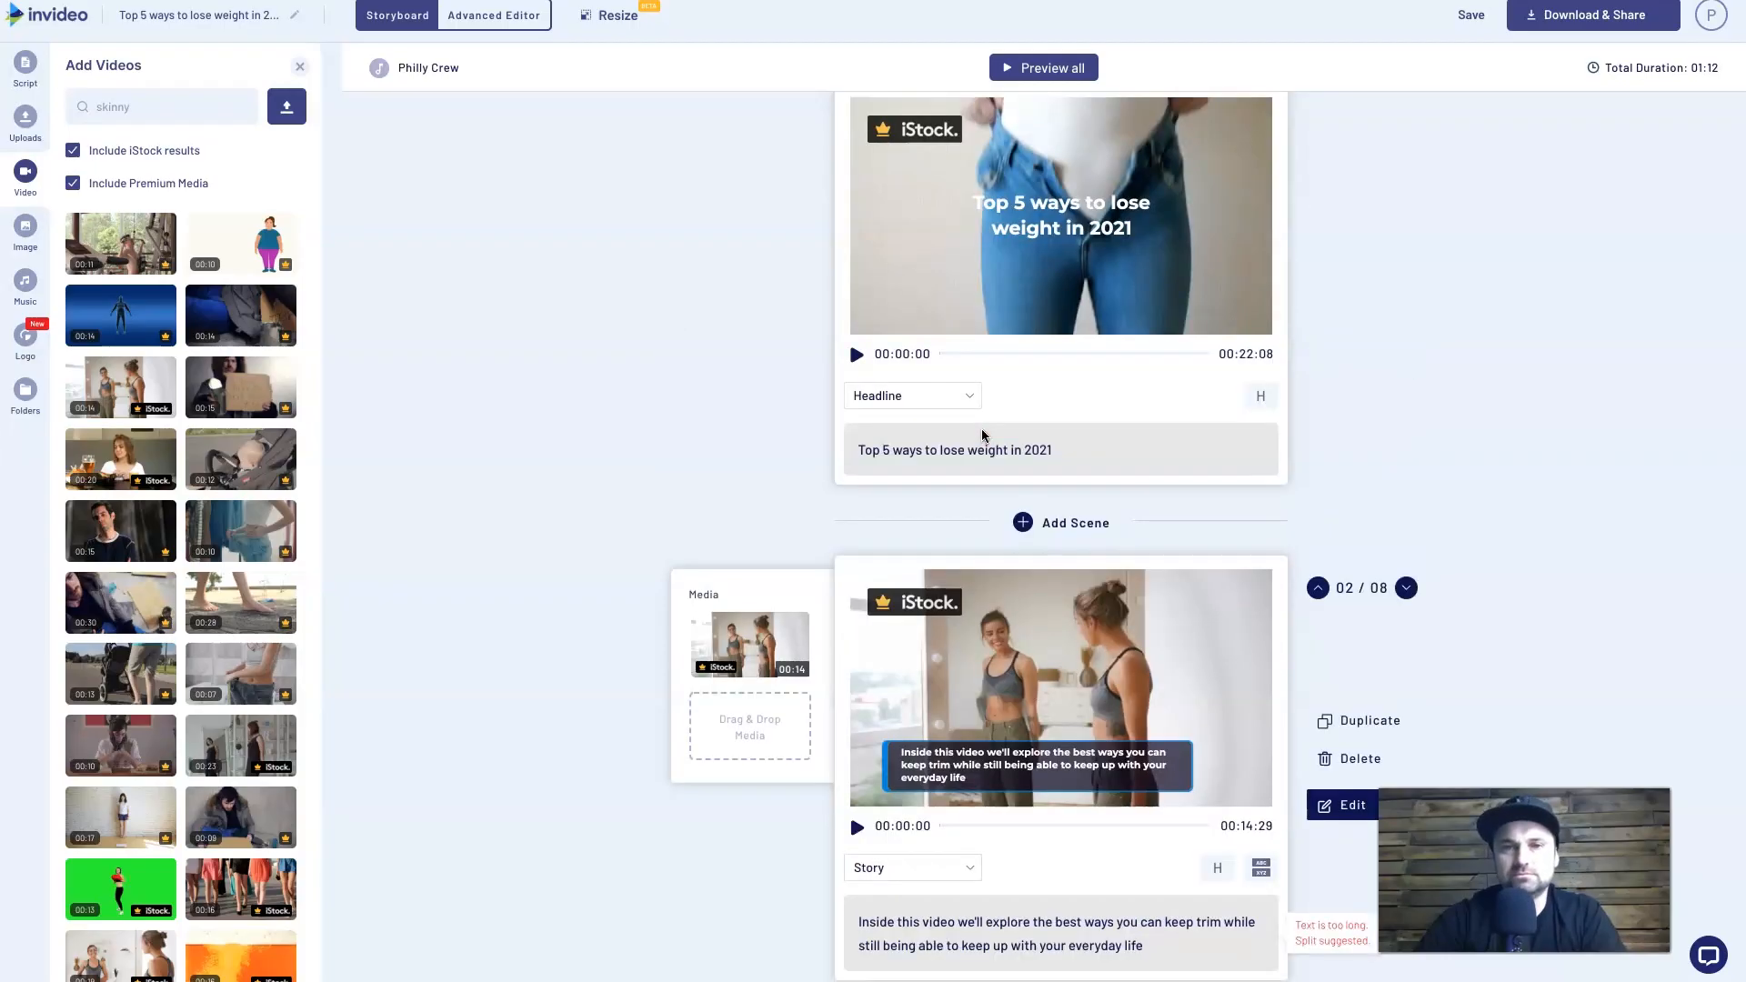
pyautogui.scroll(-3, 1158, 264)
pyautogui.scroll(3, 1010, 552)
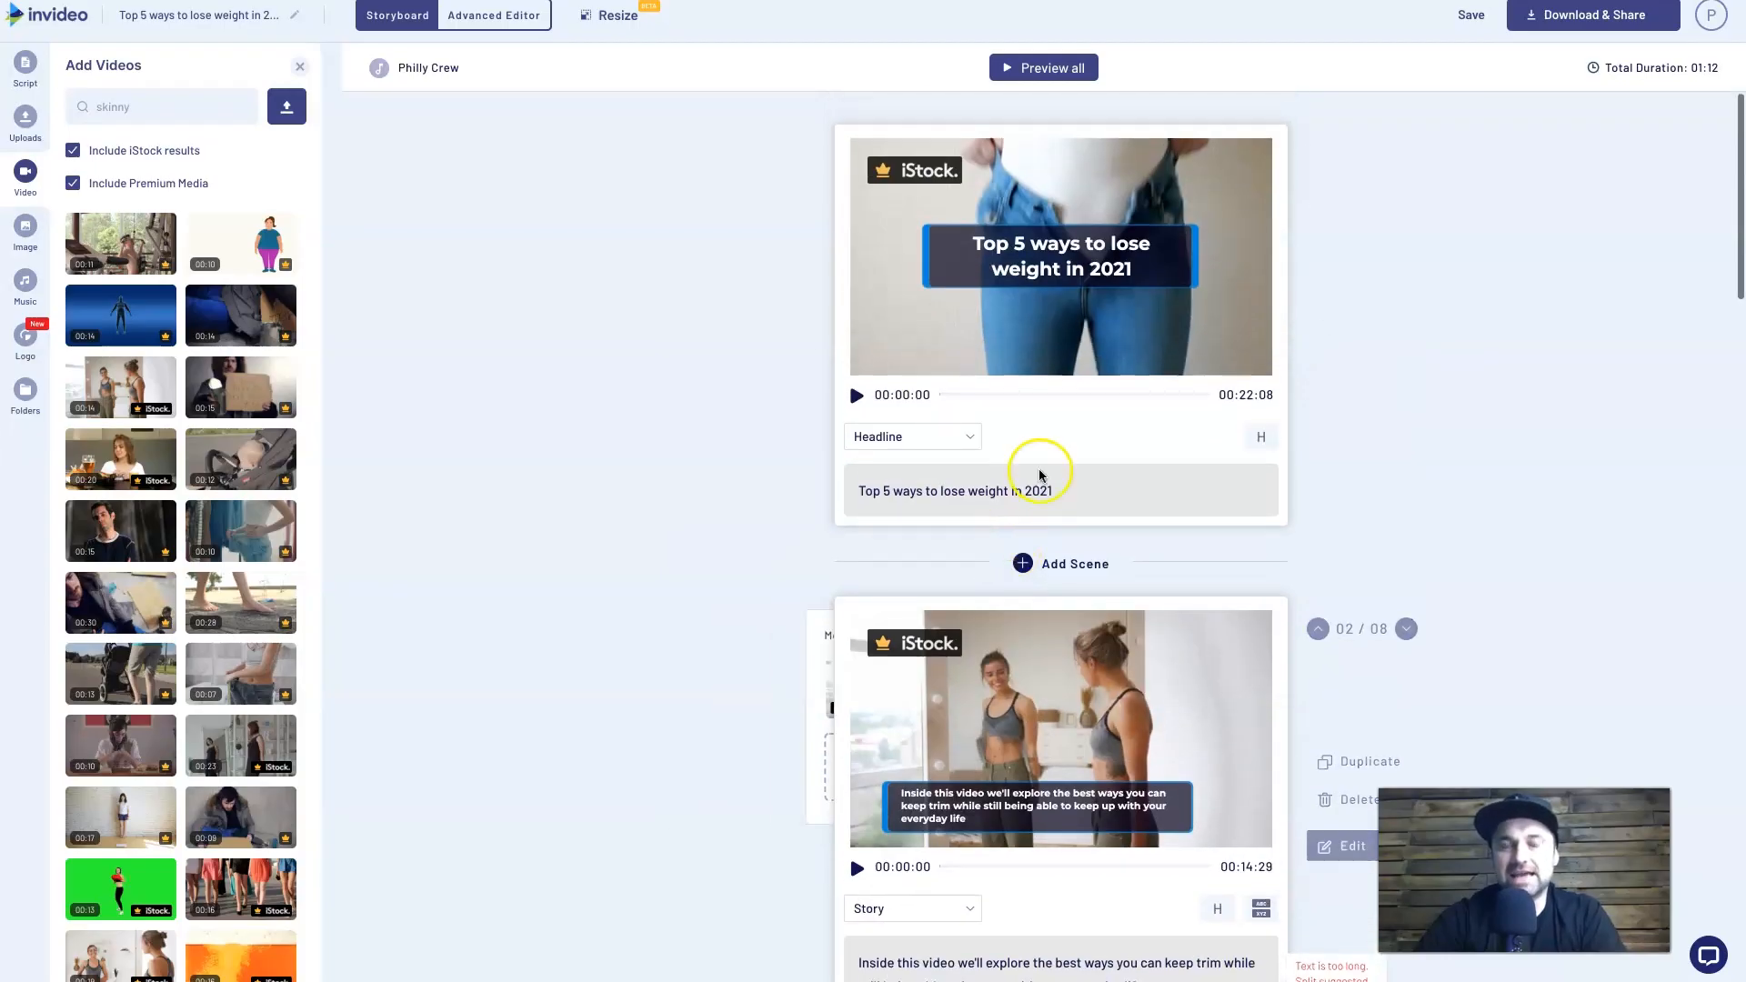
pyautogui.scroll(-7, 1047, 265)
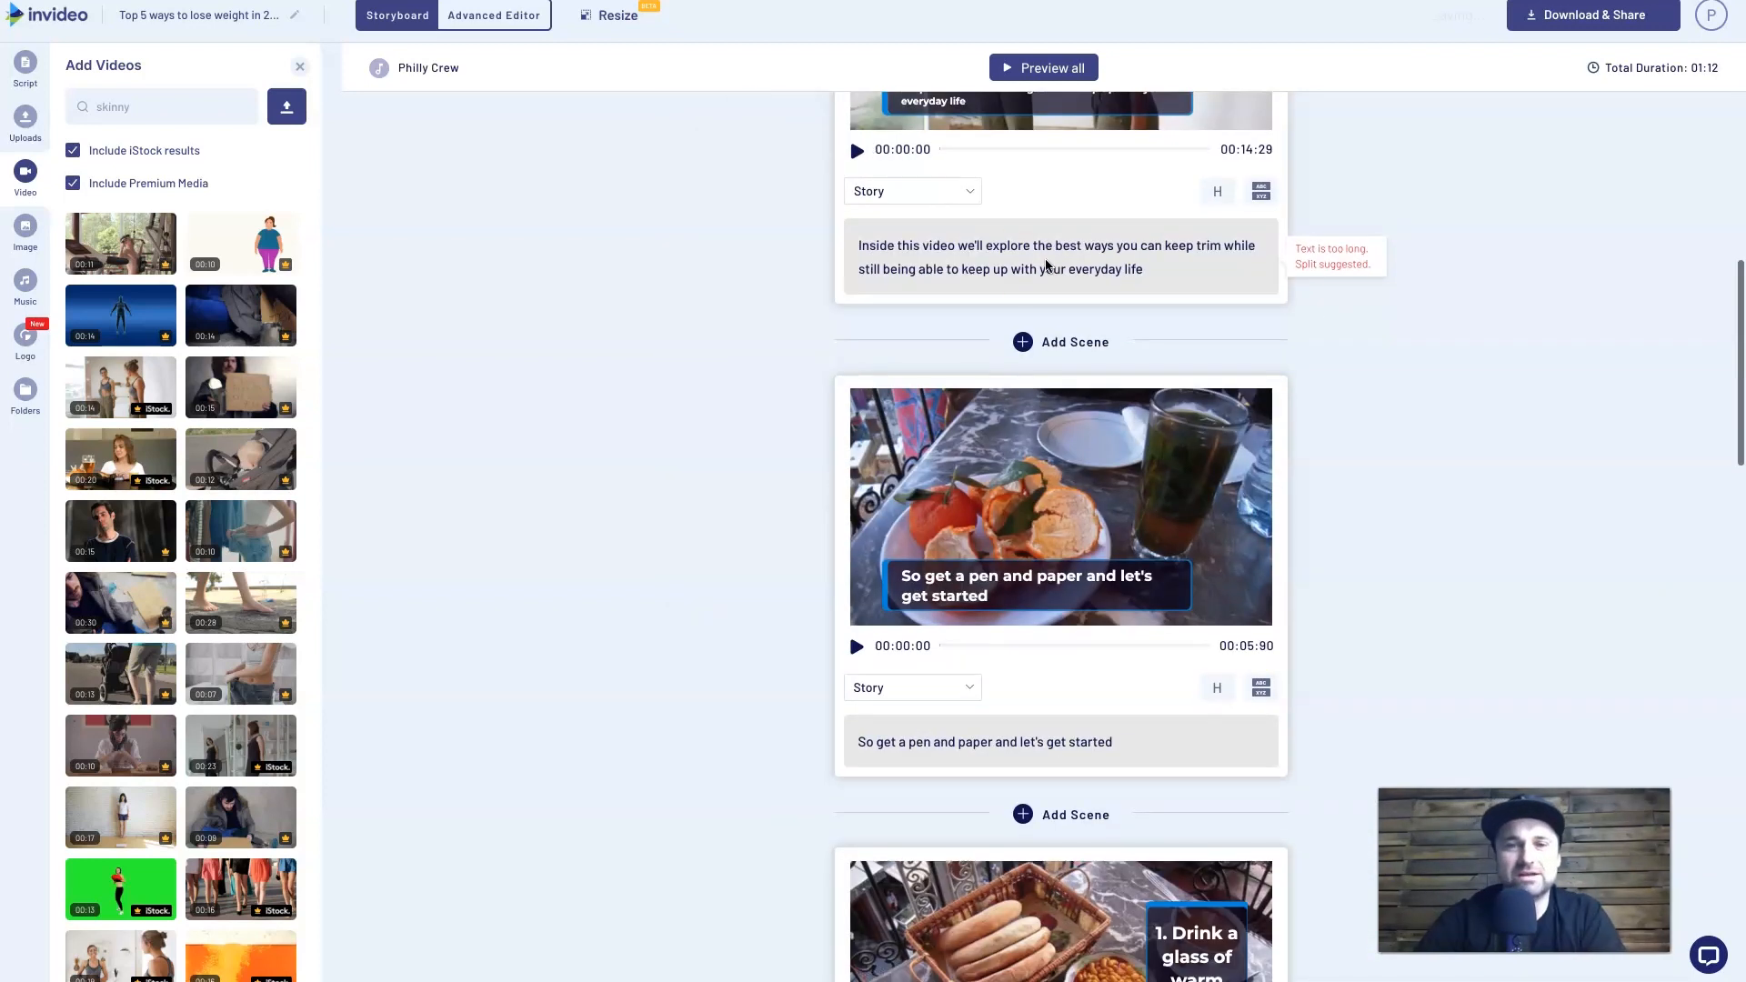
pyautogui.scroll(-10, 1030, 667)
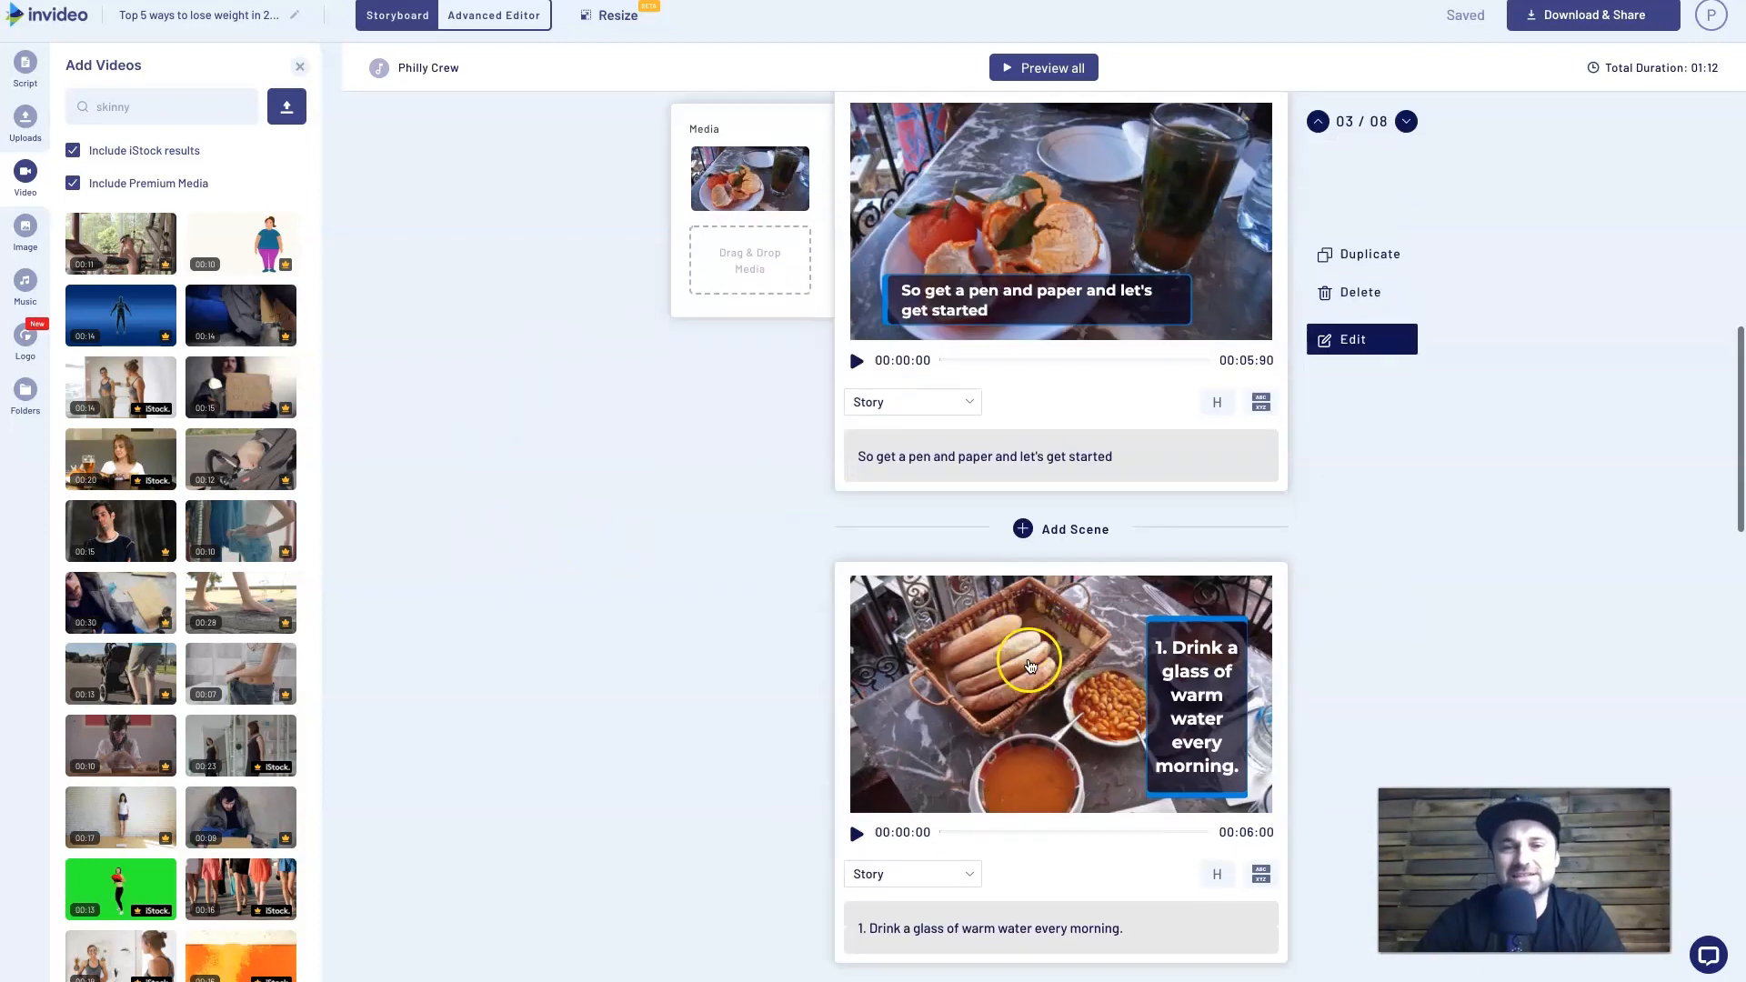
pyautogui.scroll(-5, 1040, 639)
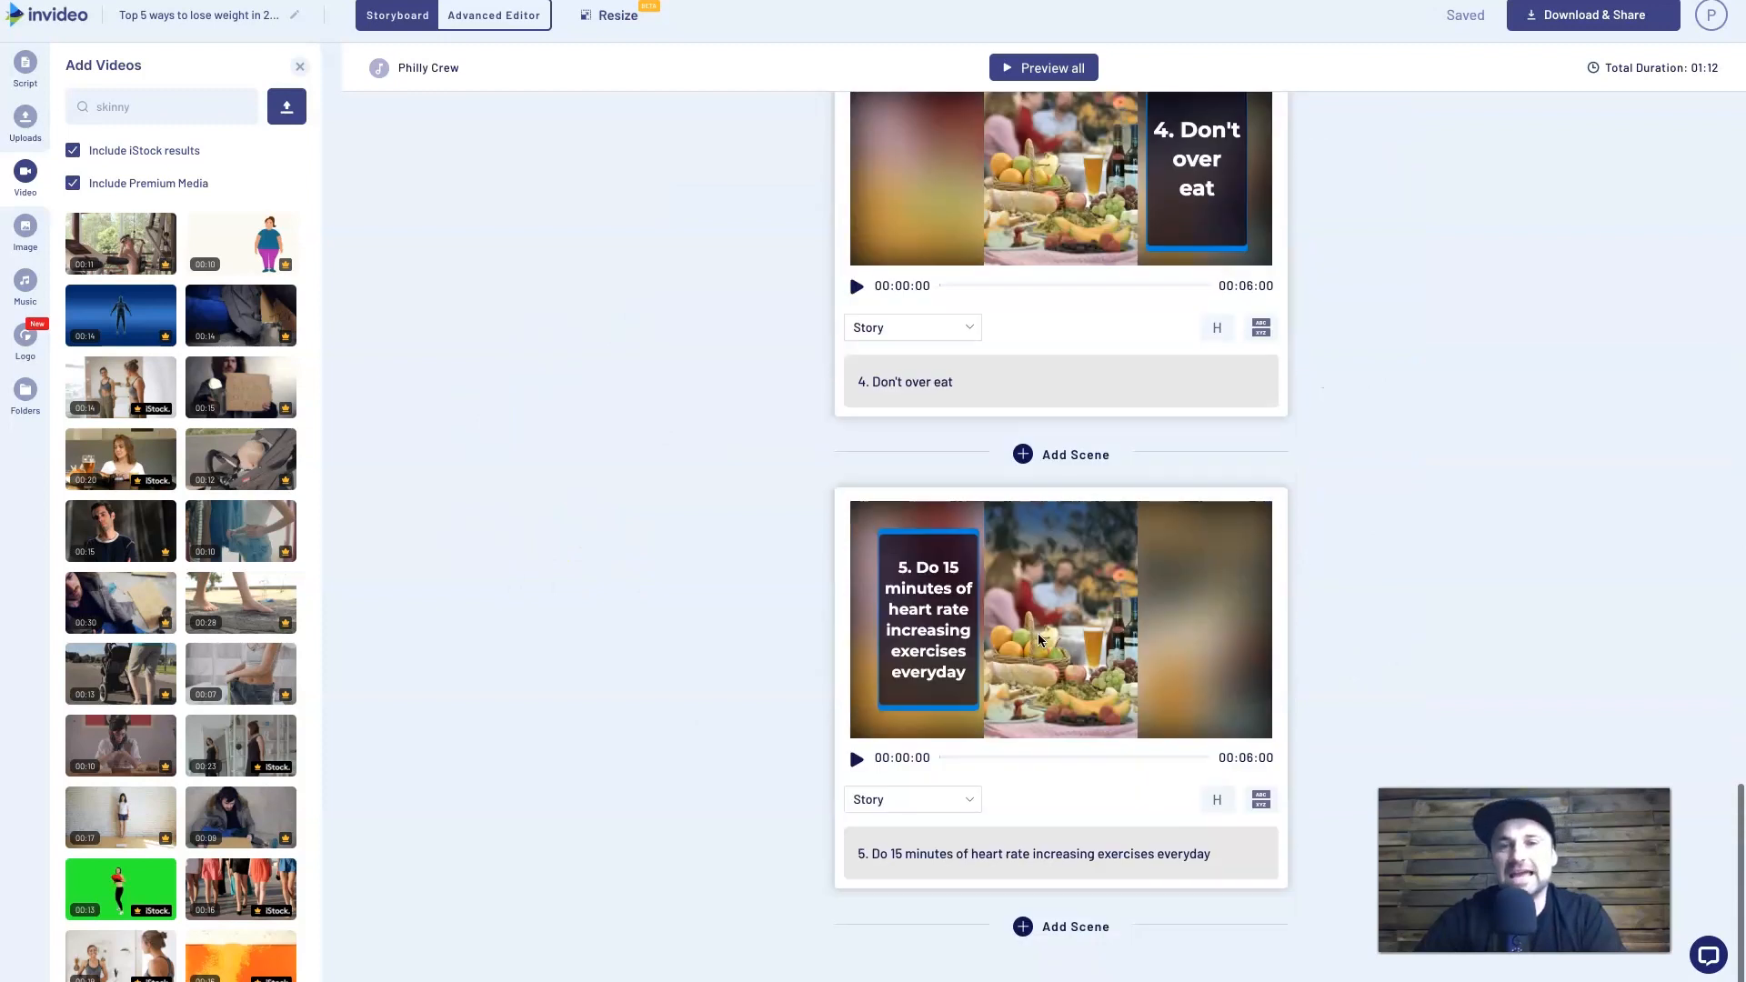
pyautogui.scroll(15, 1040, 640)
pyautogui.scroll(2, 1039, 634)
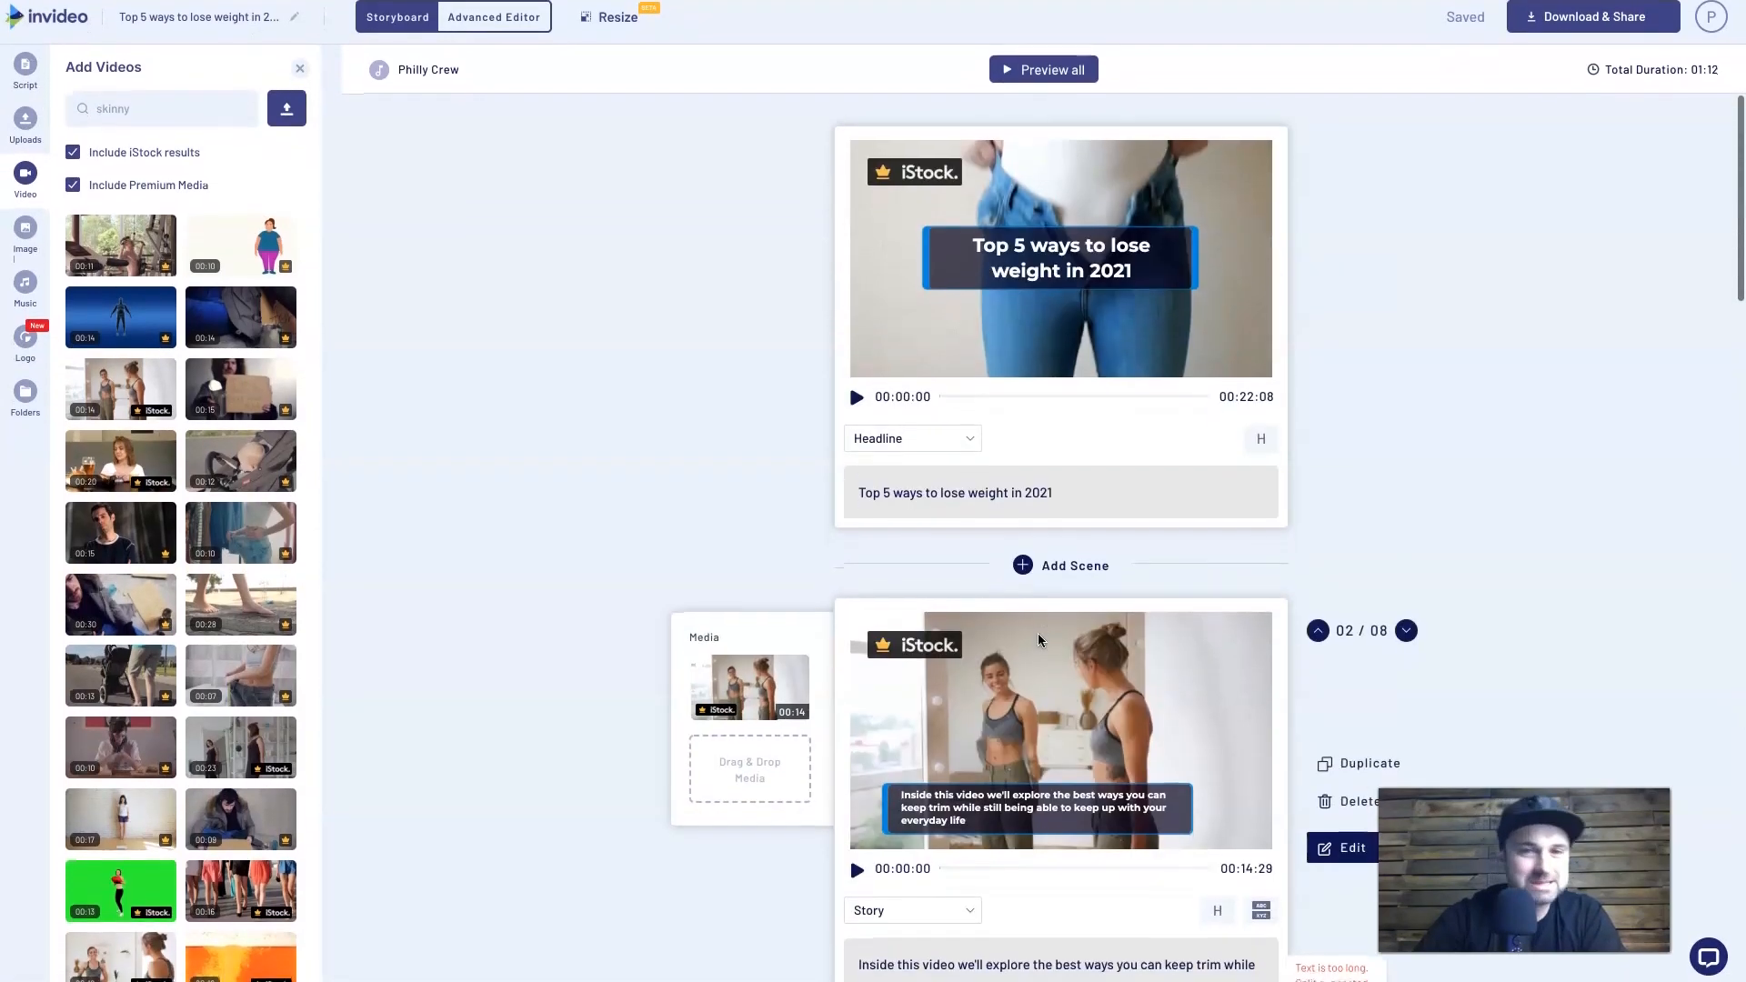
# - Search the video library for "pen paper" and replace the third scene's media with the 6-second signing clip at full length
pyautogui.scroll(-3, 1038, 634)
pyautogui.scroll(-4, 1128, 634)
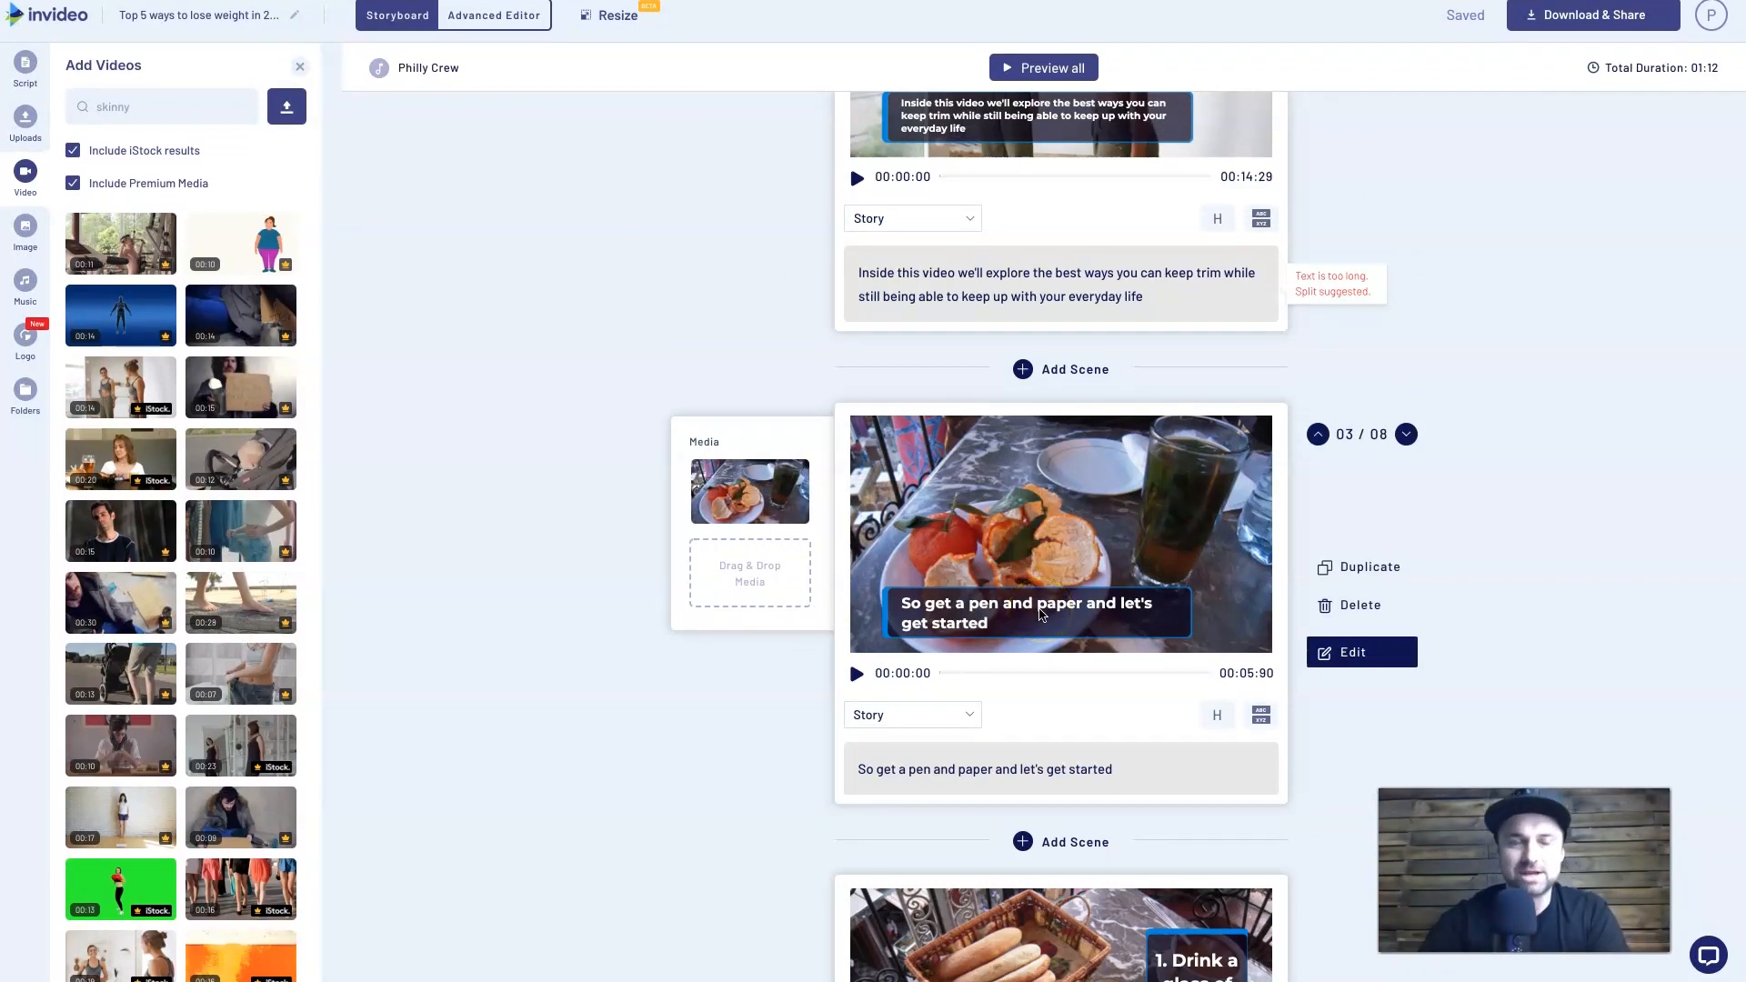
pyautogui.click(126, 109)
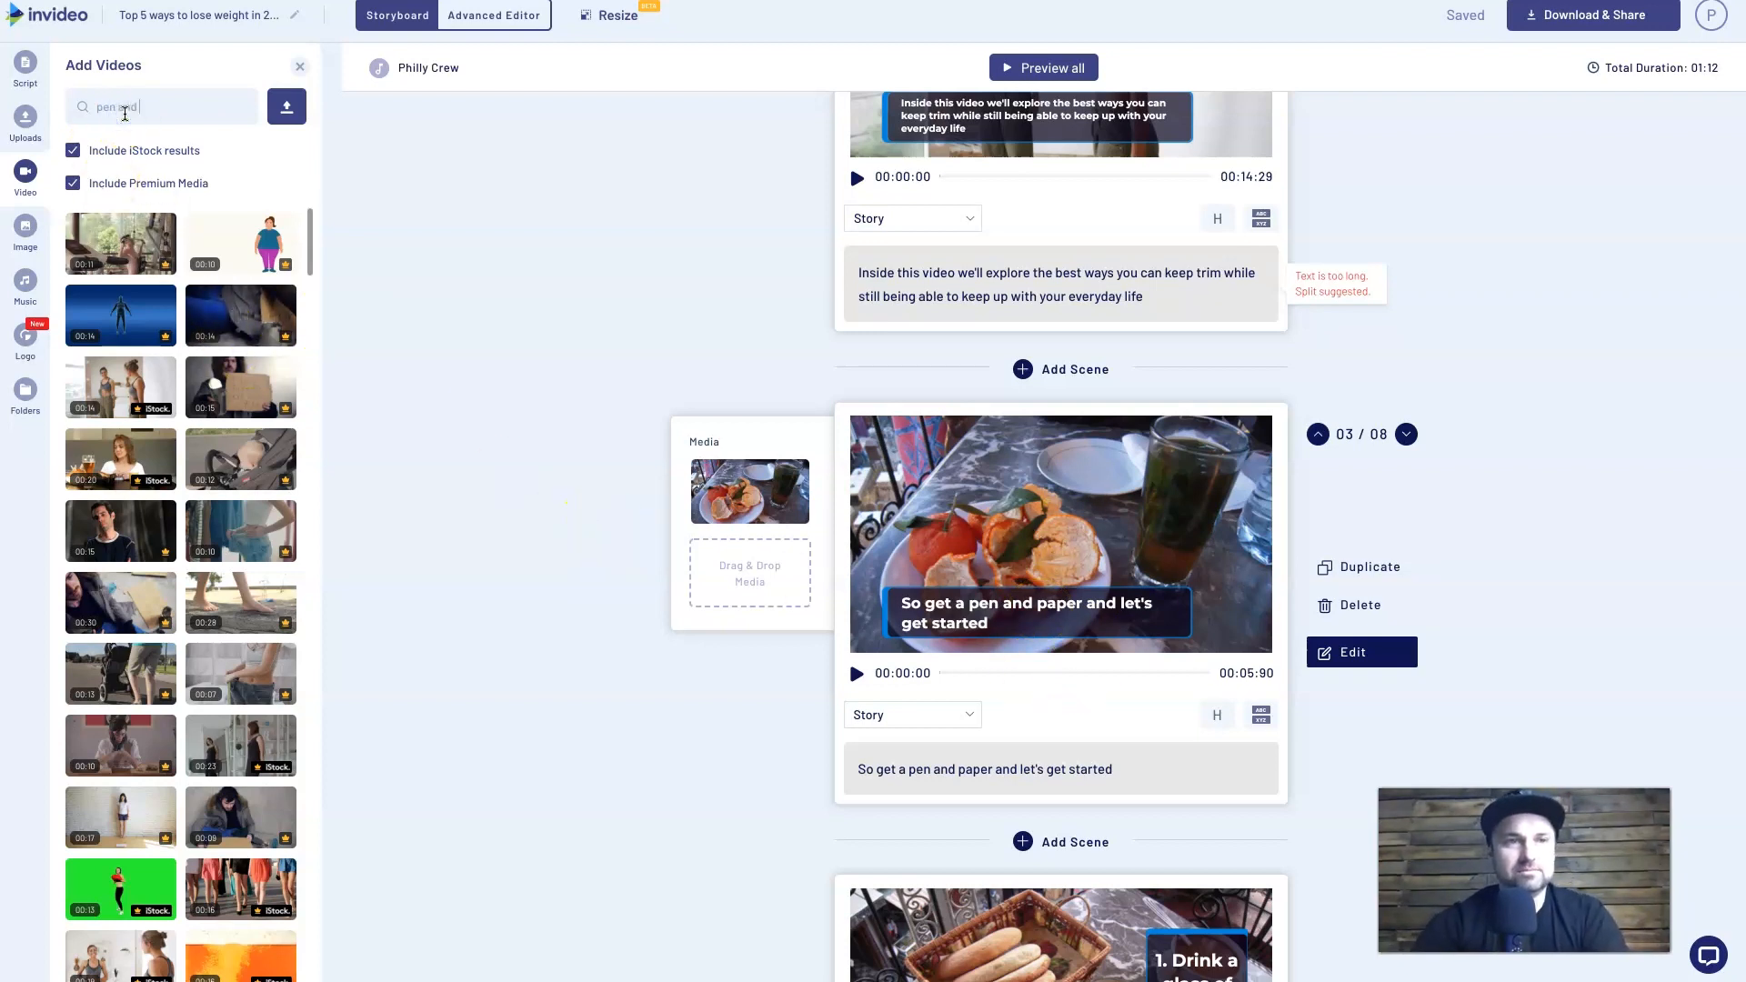
pyautogui.write('pen paper')
pyautogui.press('Return')
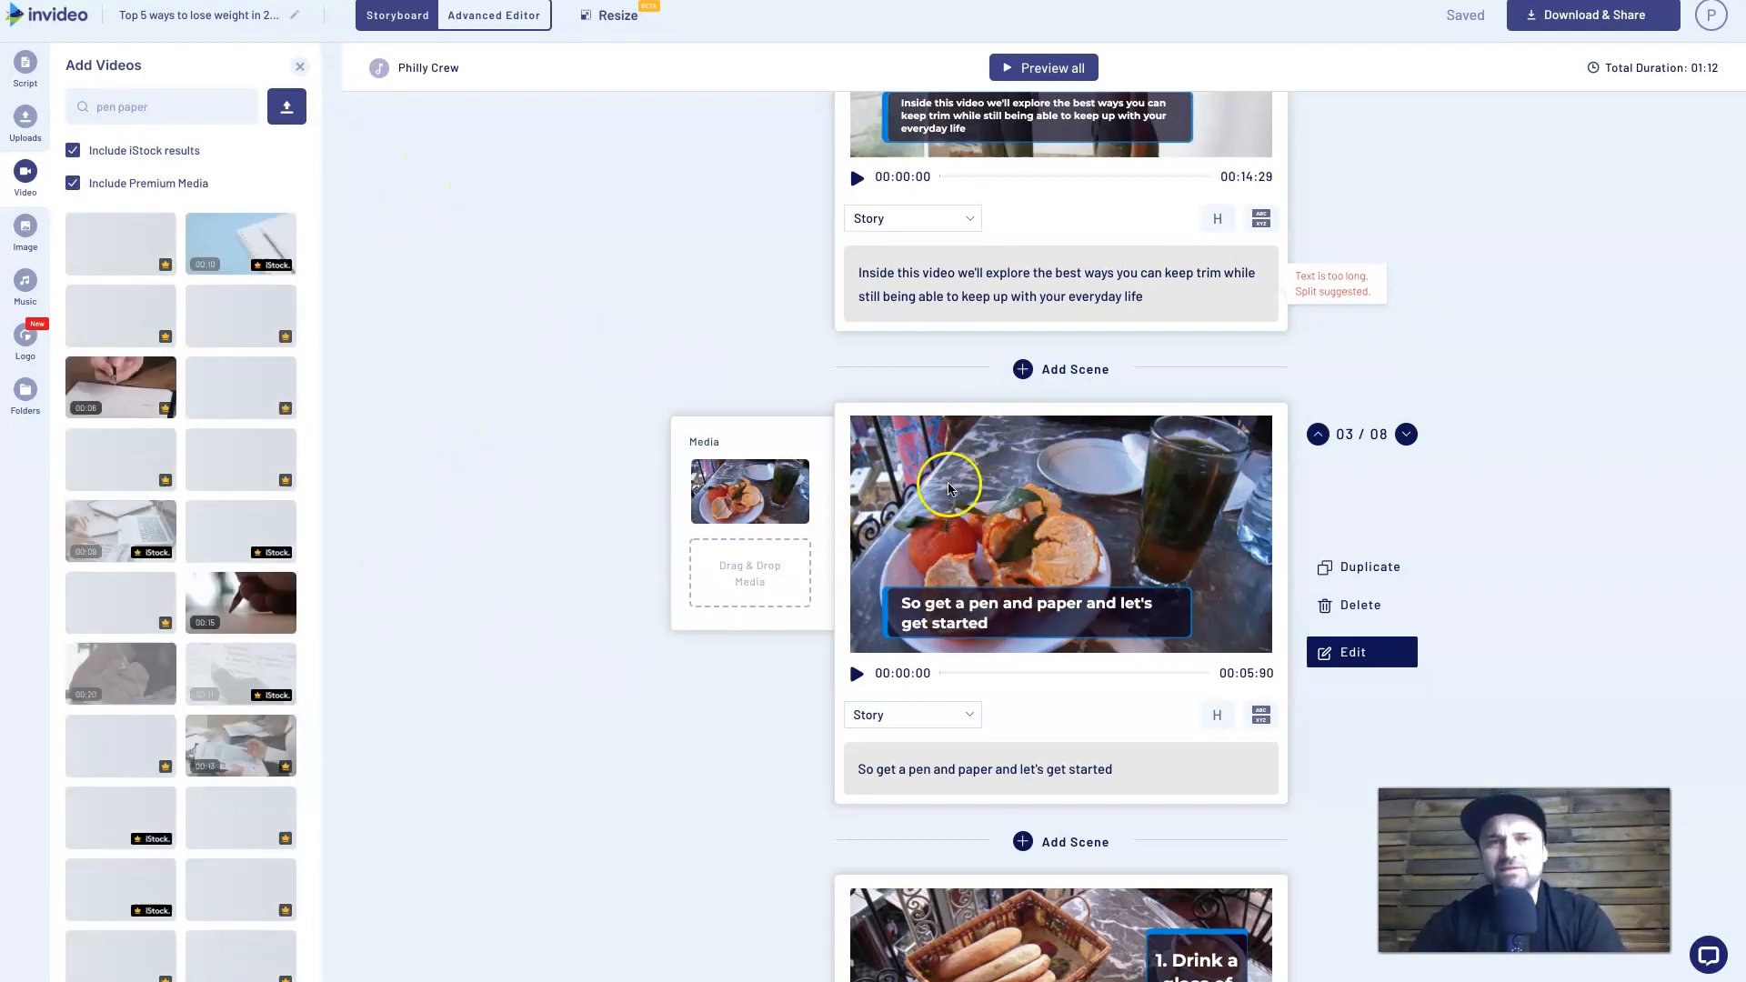
pyautogui.moveTo(94, 375); pyautogui.dragTo(741, 478)
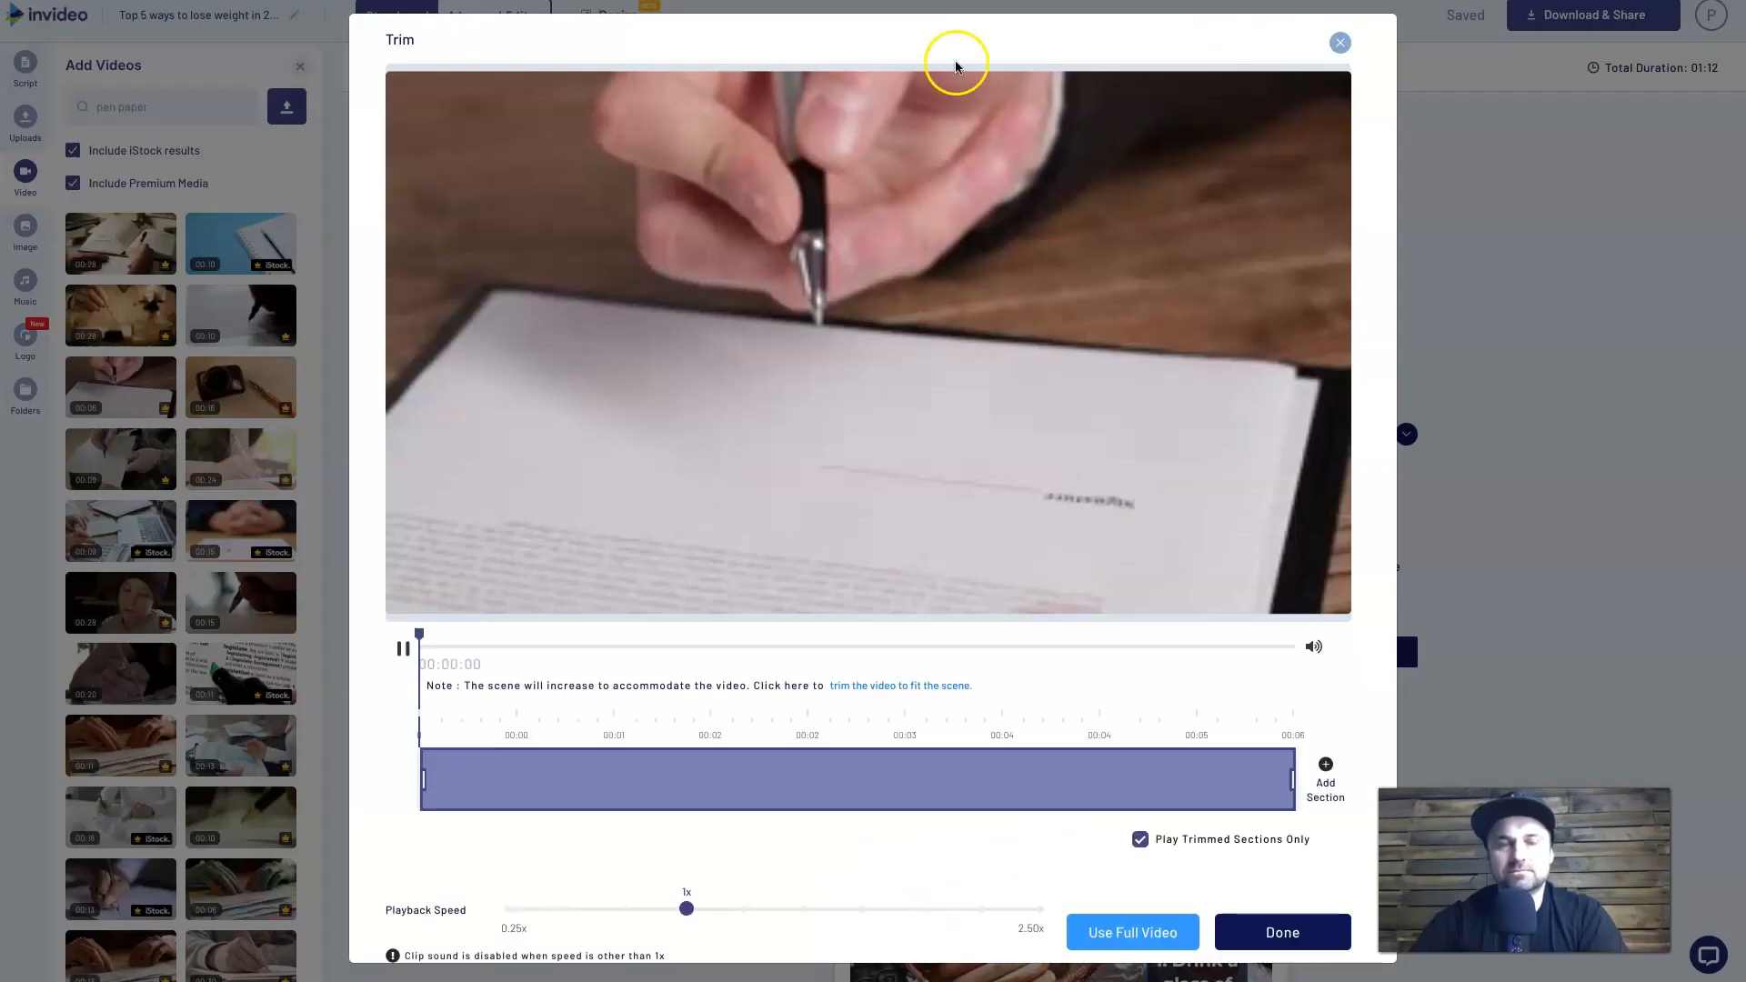
pyautogui.click(1128, 932)
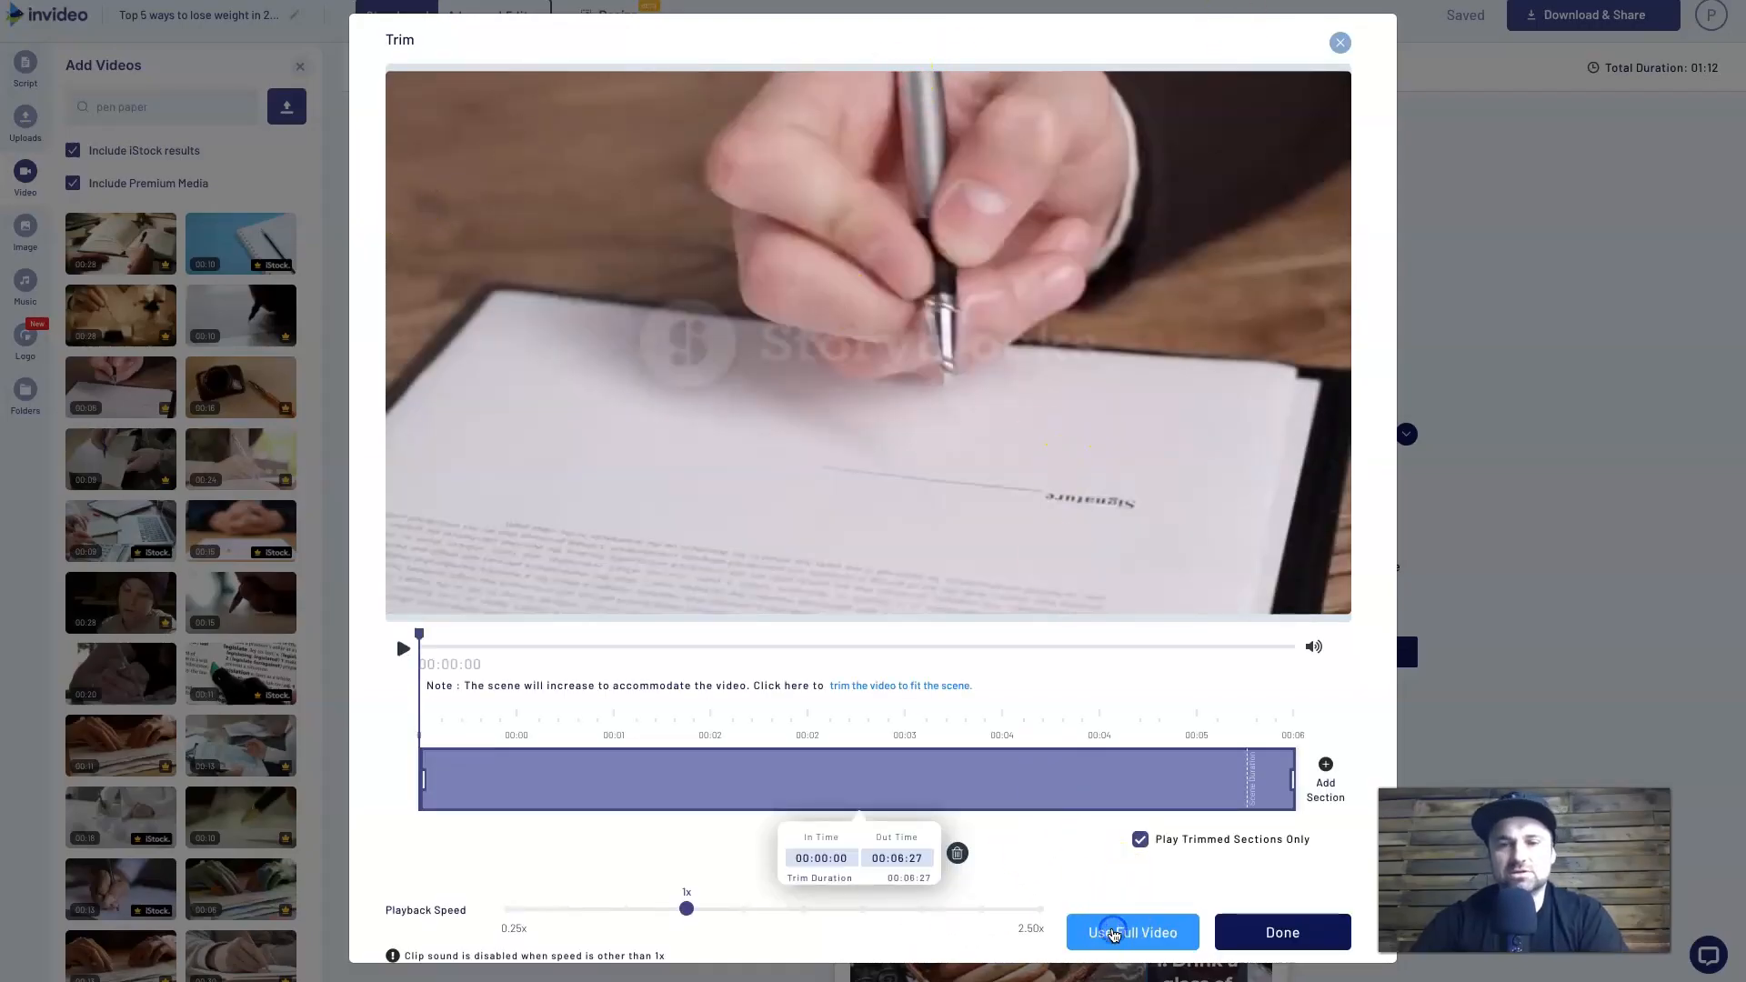
# - Search the video library for "glass water" and replace the "Drink a glass of warm water" scene's media with the 16-second pouring clip, untrimmed
pyautogui.scroll(-3, 1033, 522)
pyautogui.scroll(-3, 1033, 526)
pyautogui.scroll(1, 1033, 525)
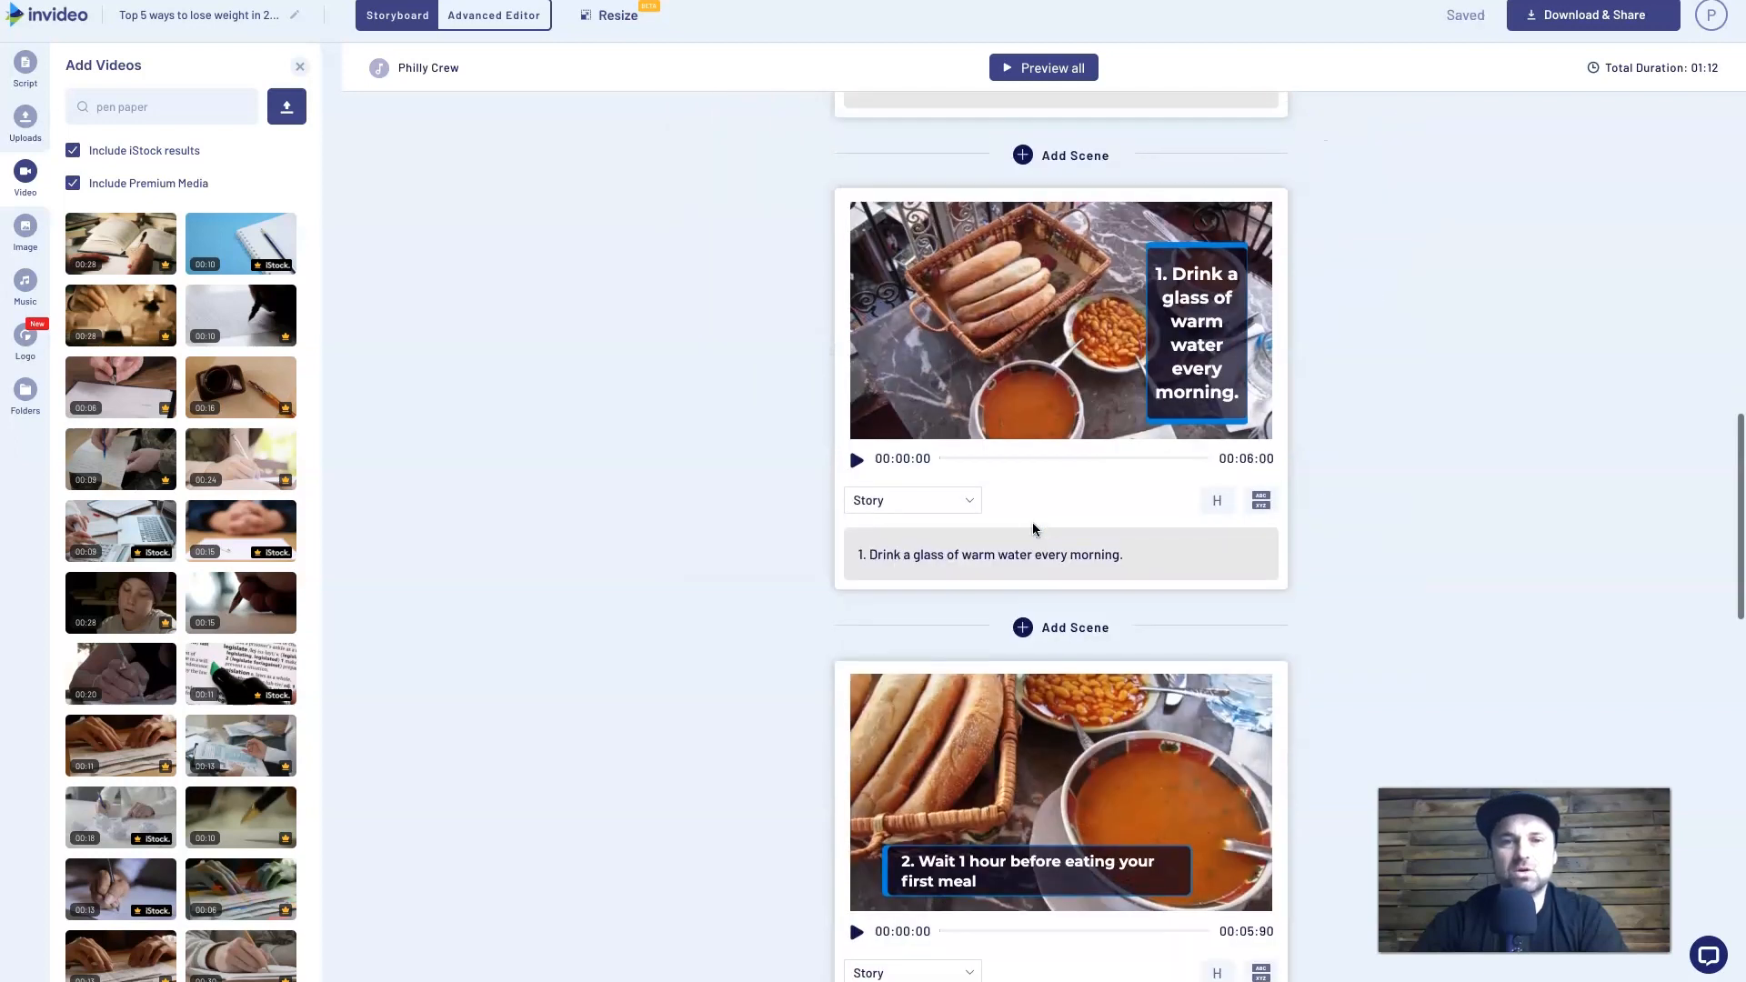
pyautogui.click(153, 114)
pyautogui.doubleClick(154, 114)
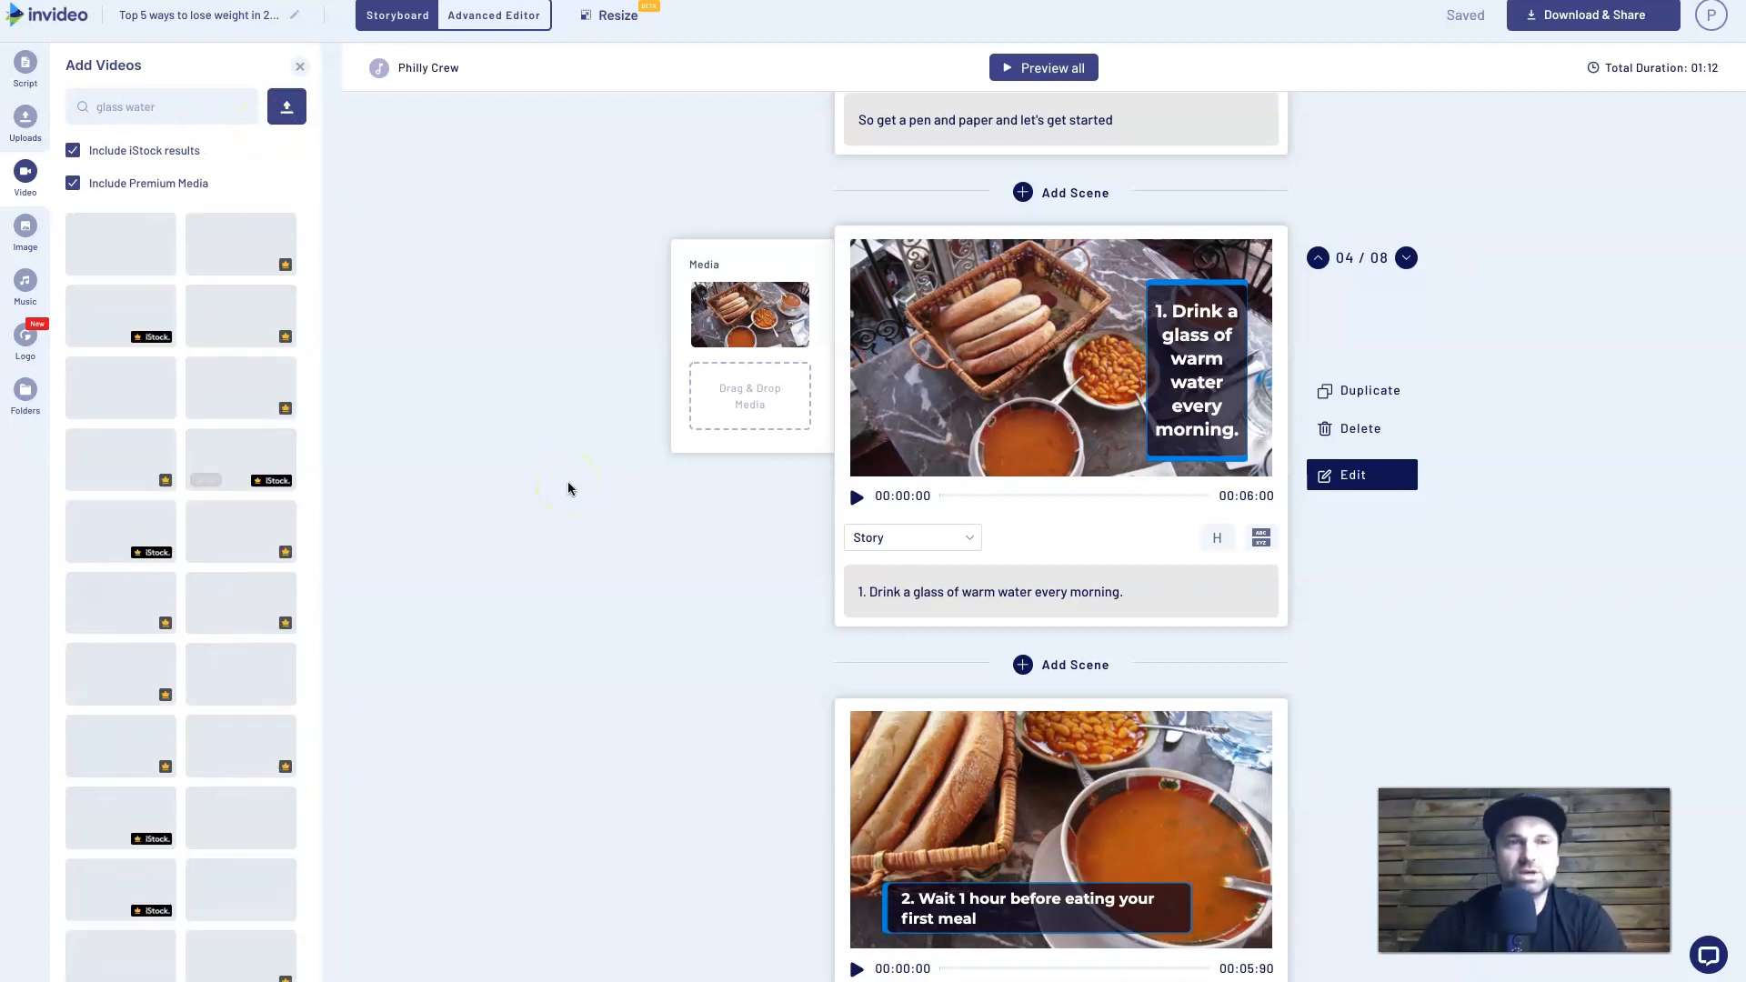
pyautogui.scroll(1, 567, 482)
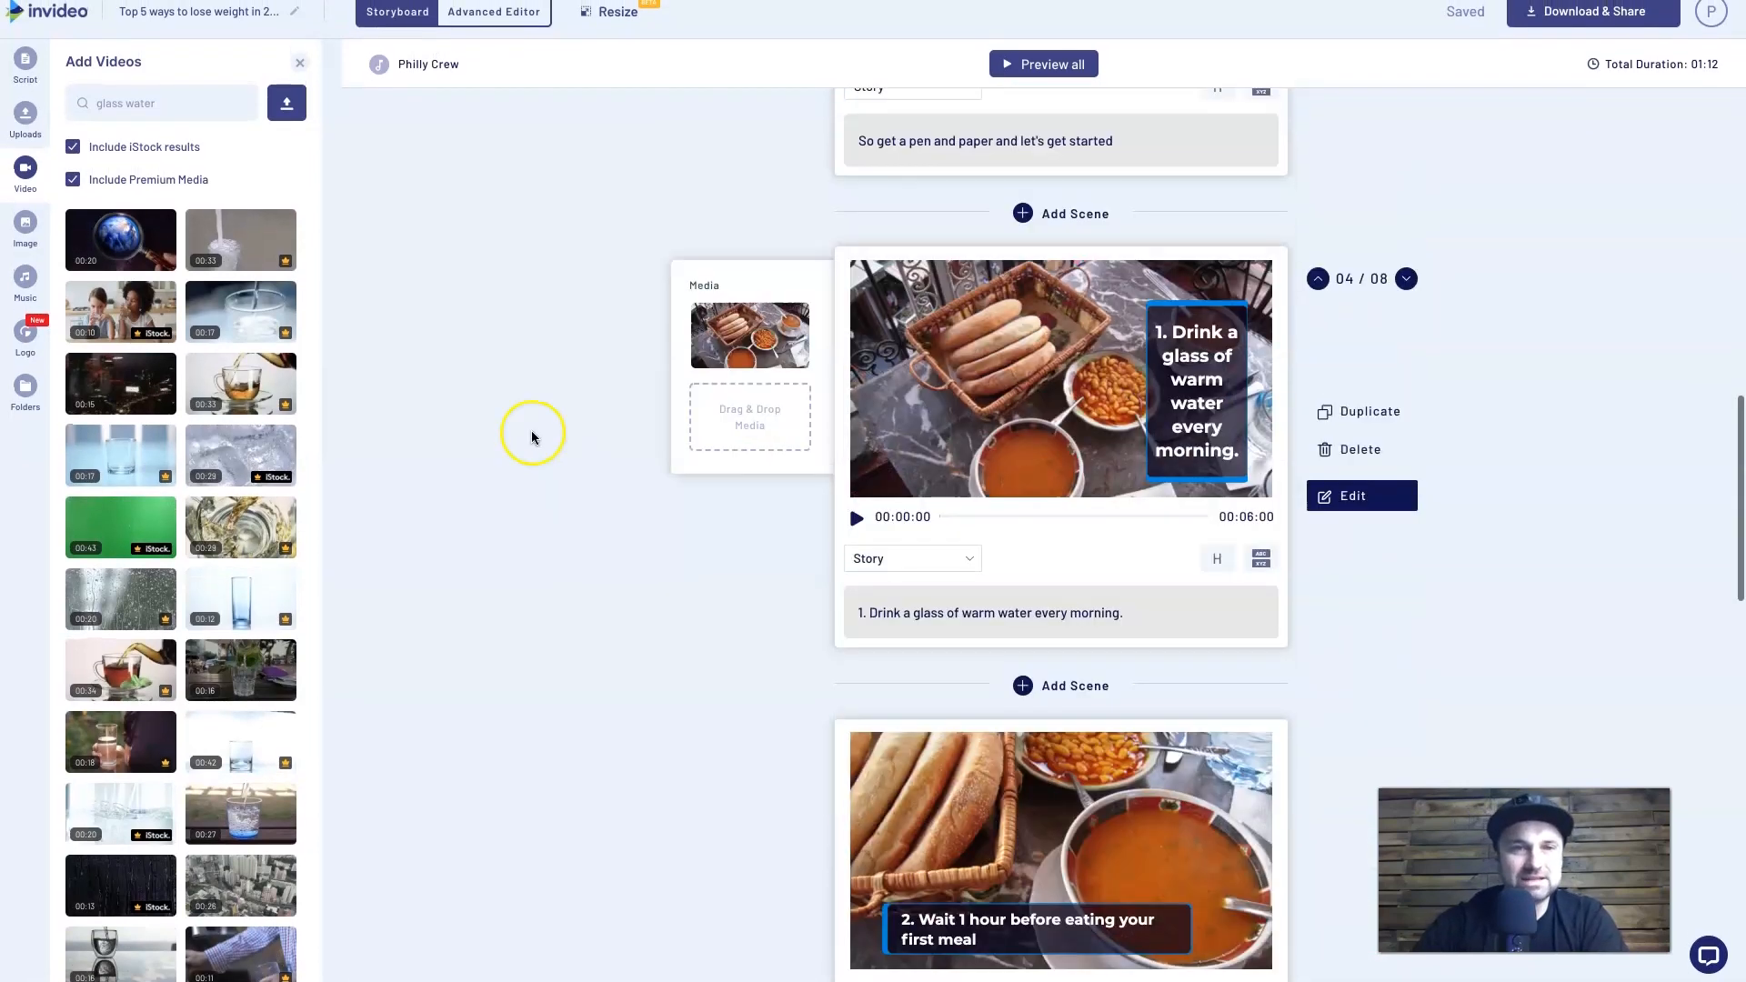
pyautogui.moveTo(231, 242)
pyautogui.mouseDown()
pyautogui.moveTo(367, 262)
pyautogui.moveTo(223, 251)
pyautogui.mouseUp()
pyautogui.moveTo(247, 324); pyautogui.dragTo(718, 343)
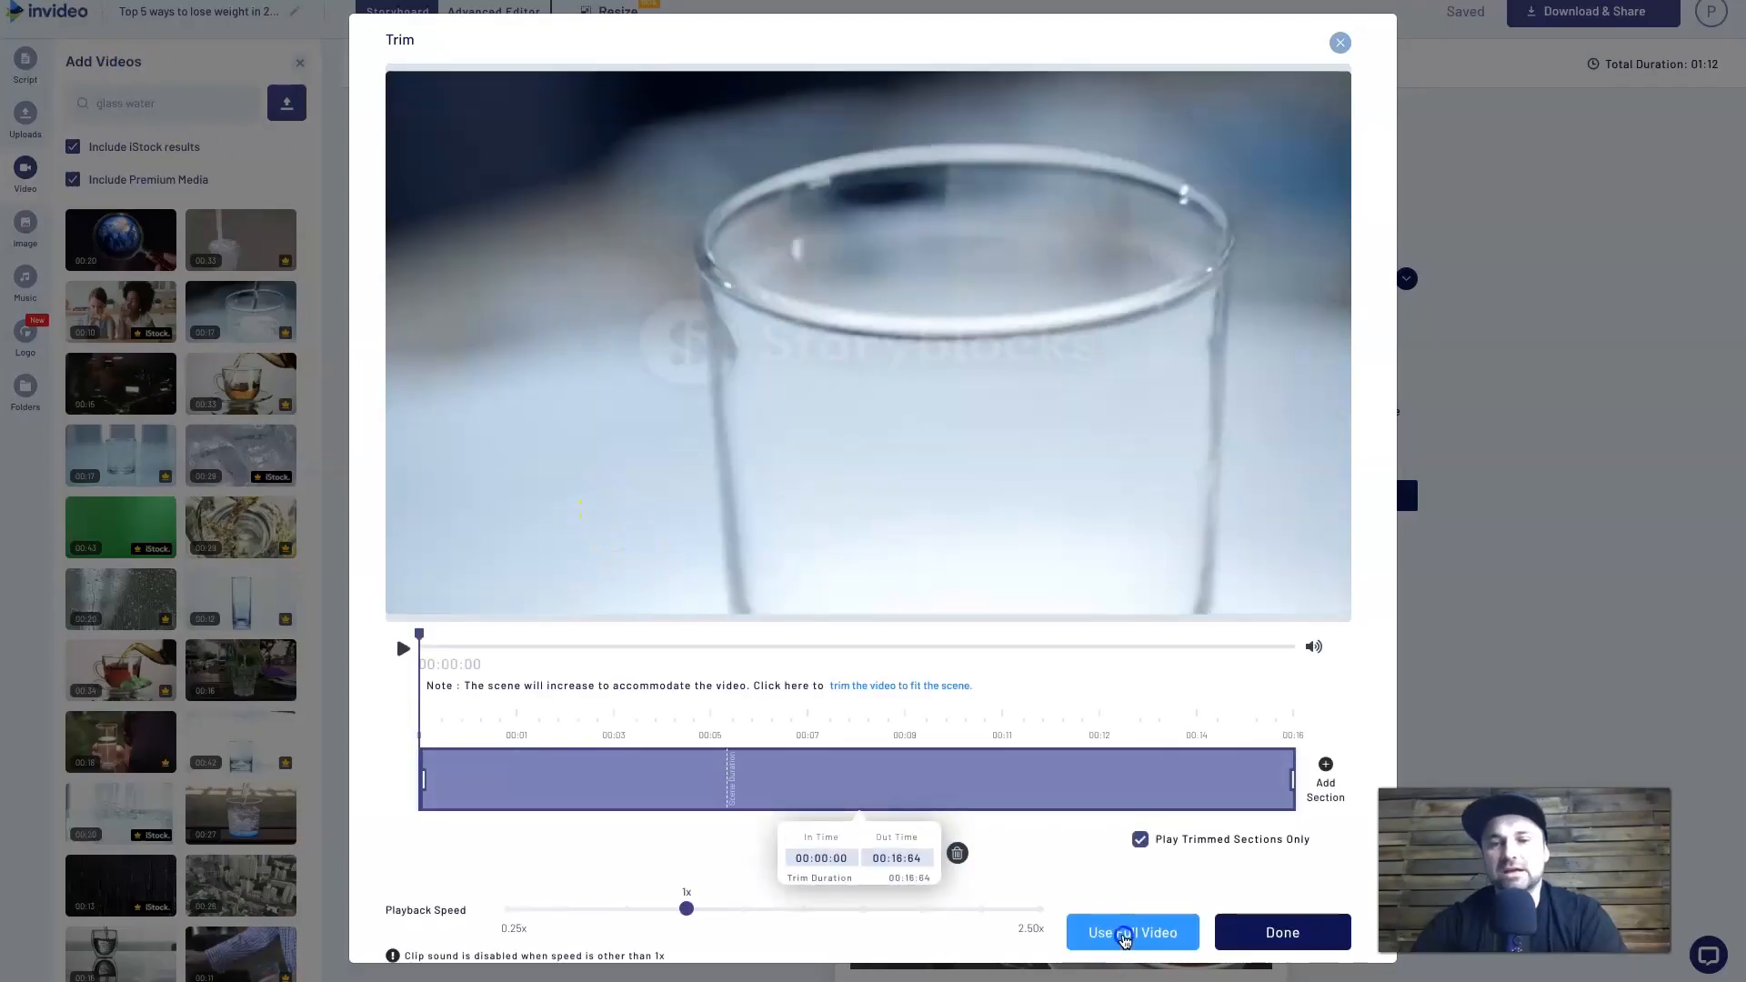
pyautogui.click(1127, 932)
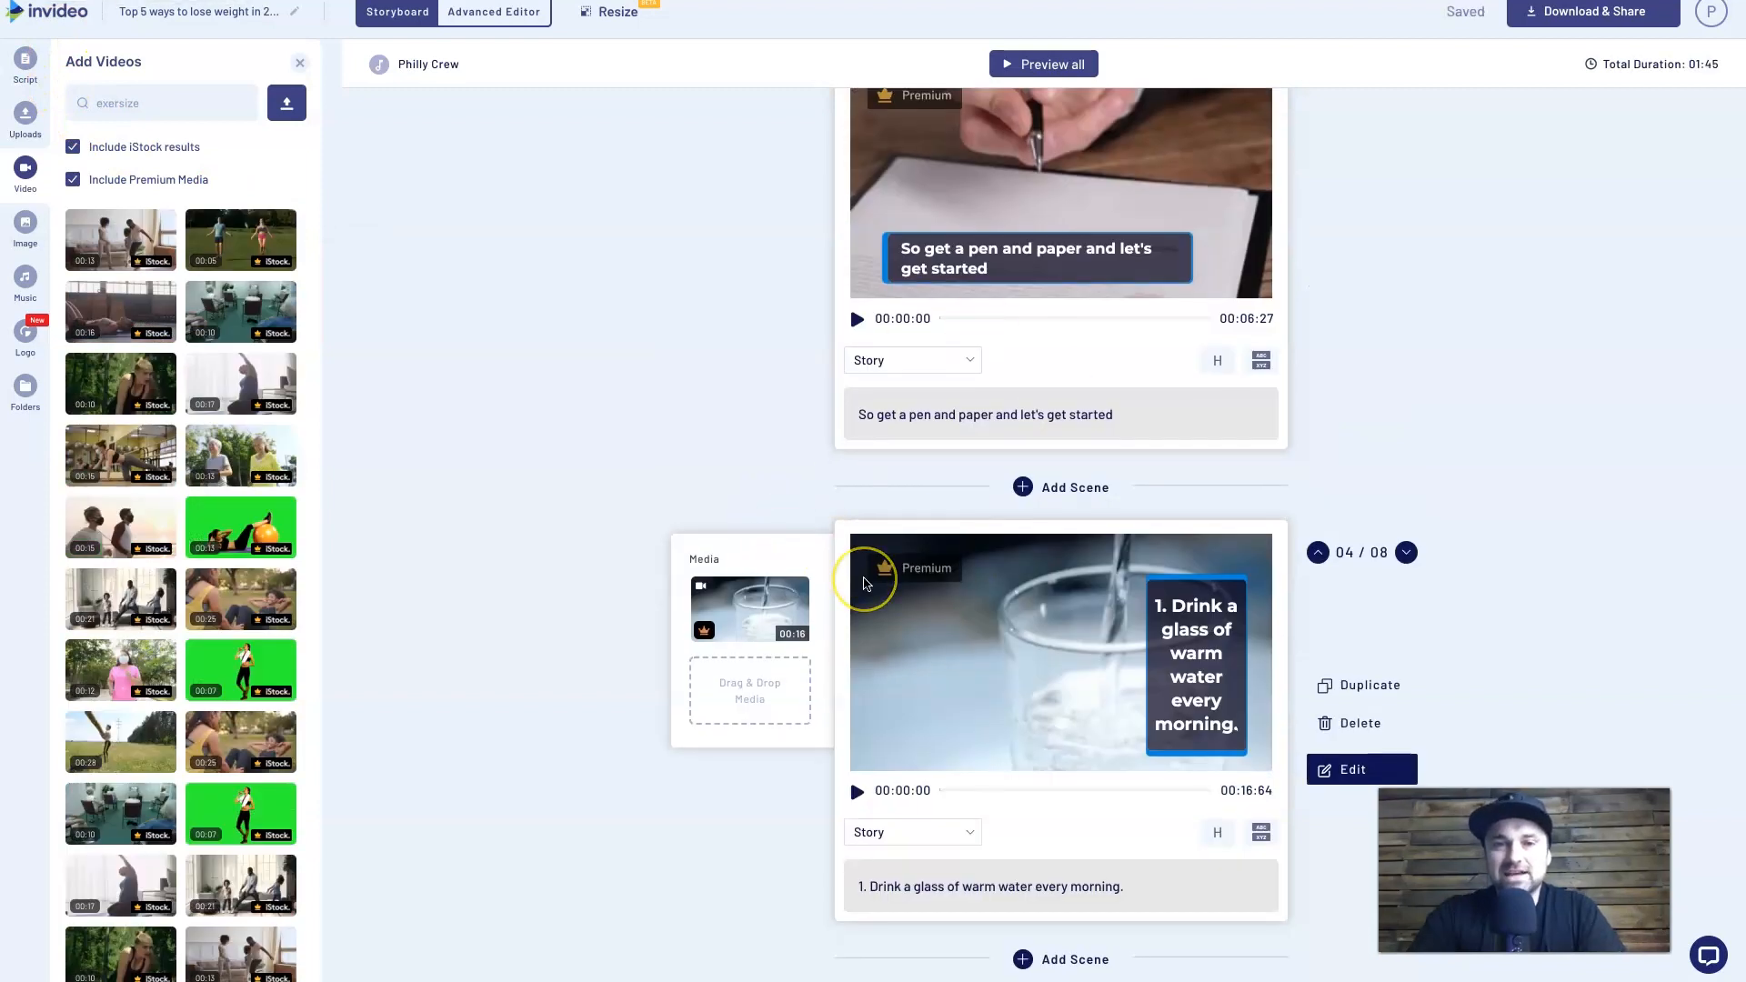
# - Review all eight storyboard scenes with their replaced media, checking how each clip fits its caption
pyautogui.scroll(10, 864, 584)
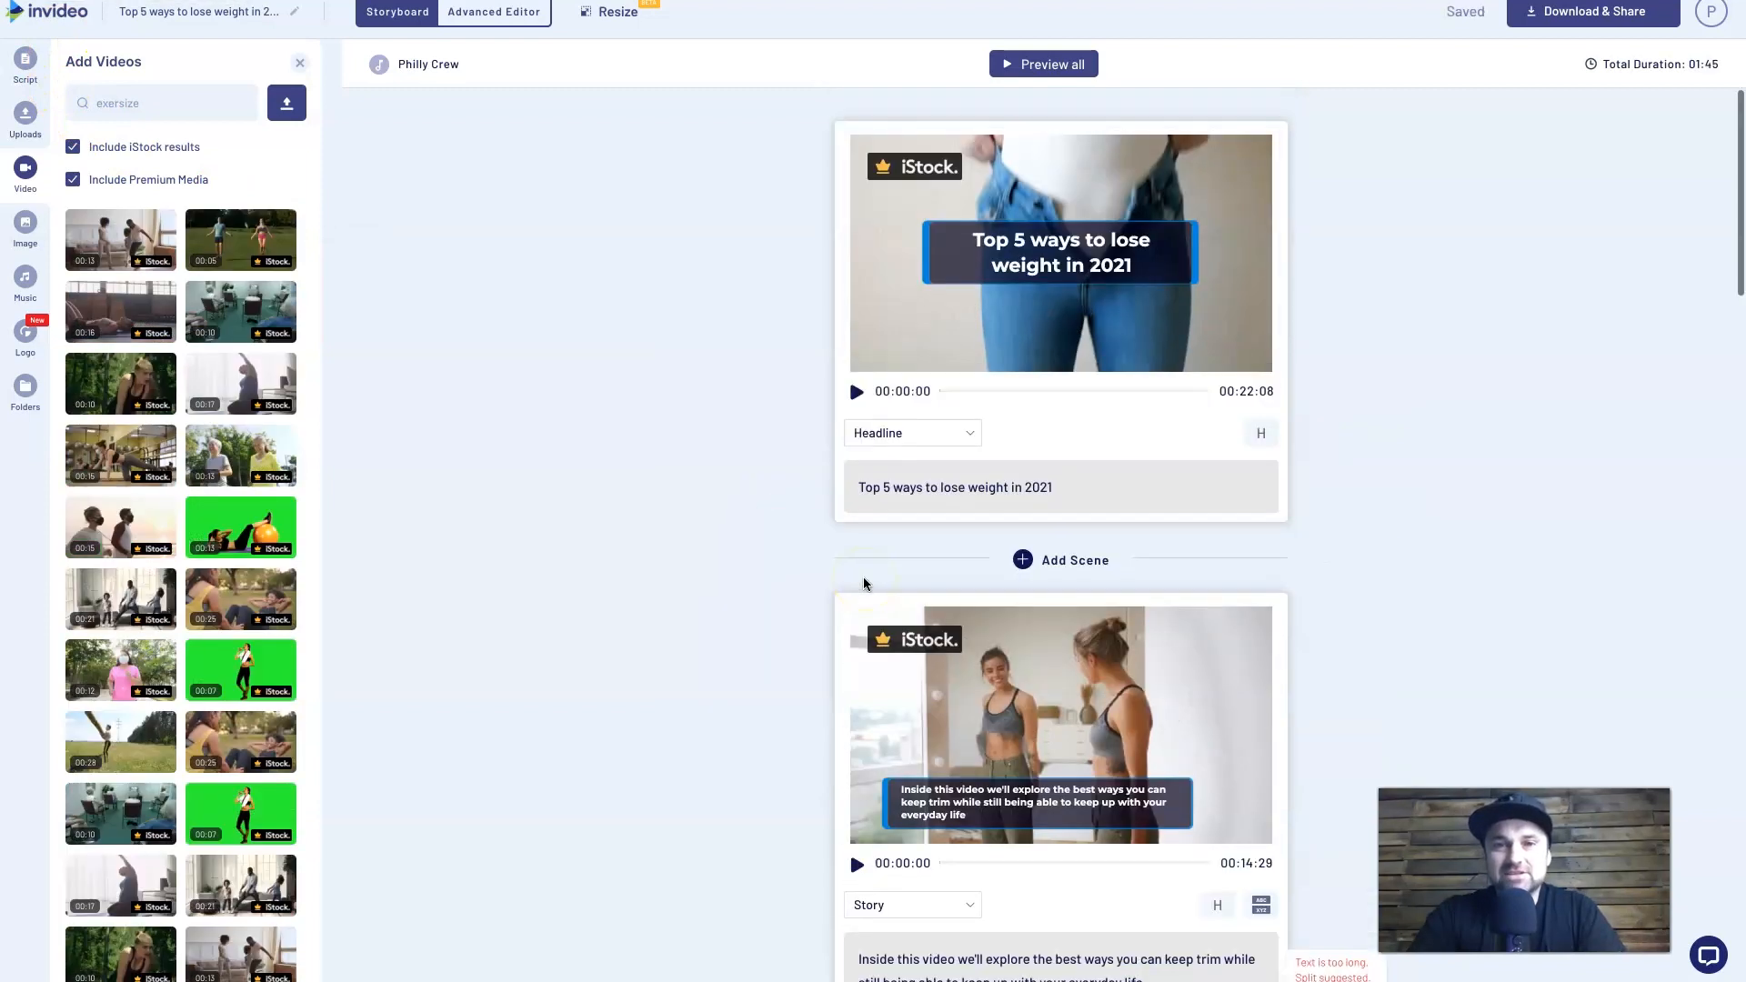
pyautogui.scroll(-1, 864, 584)
pyautogui.scroll(1, 864, 584)
pyautogui.scroll(-10, 1010, 405)
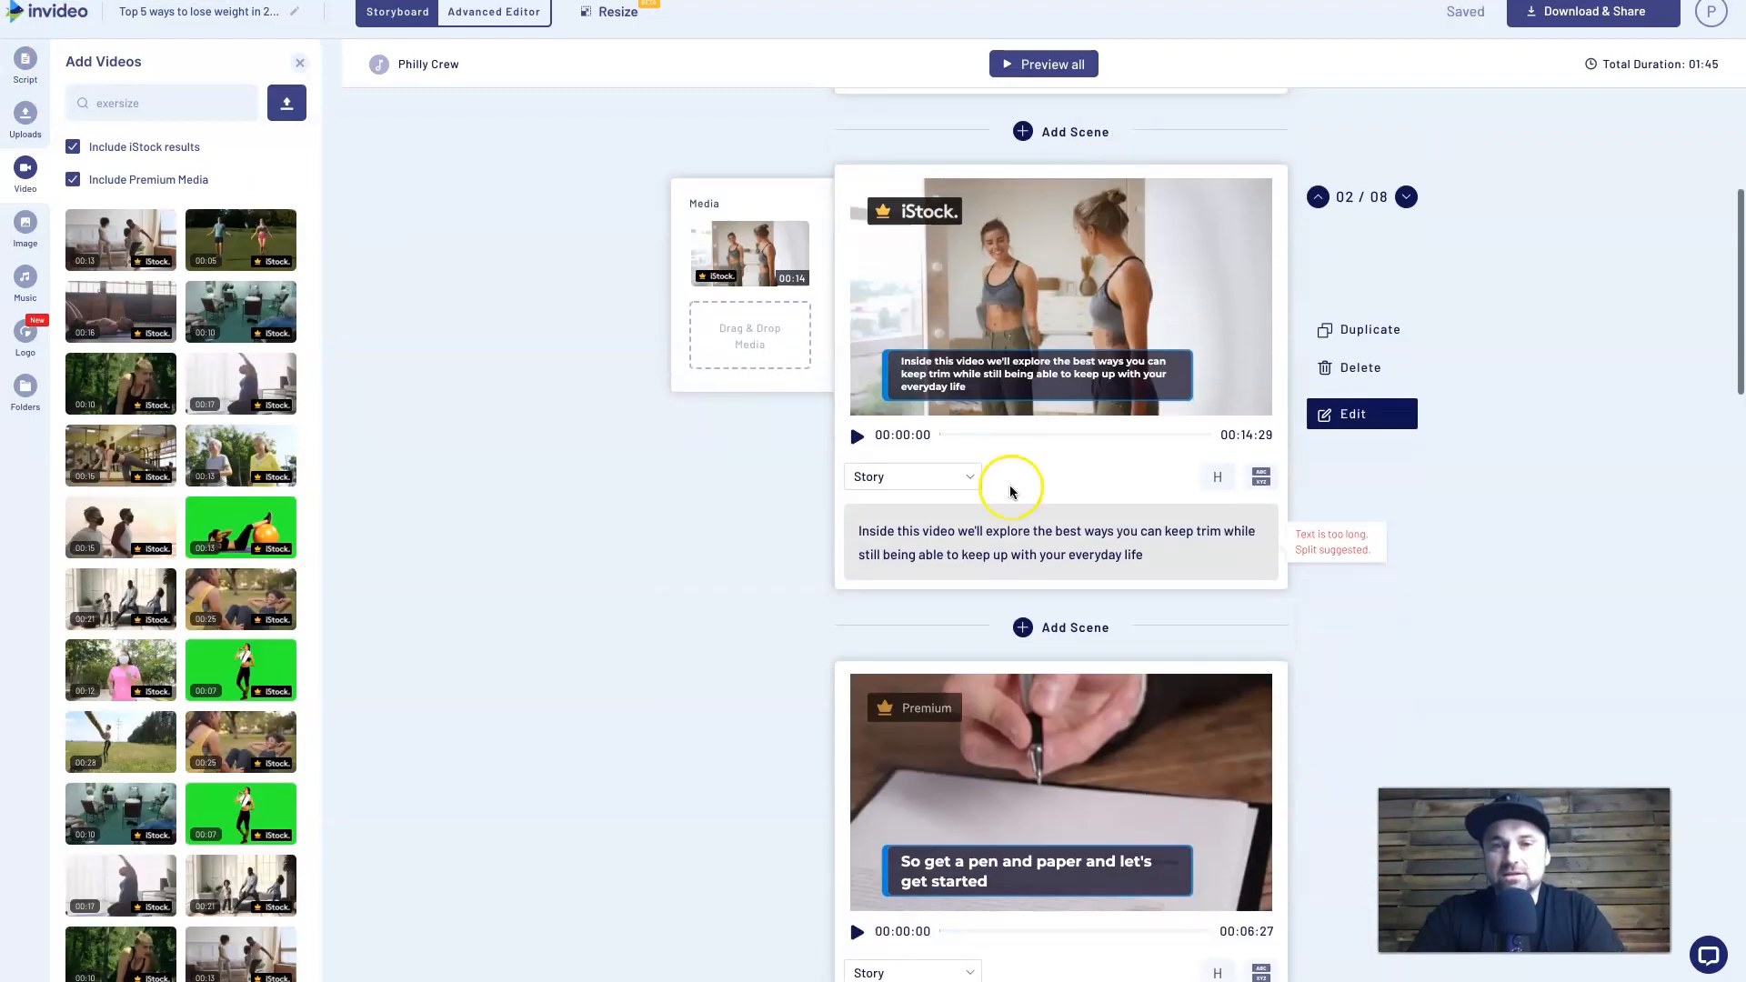
pyautogui.scroll(-6, 1007, 507)
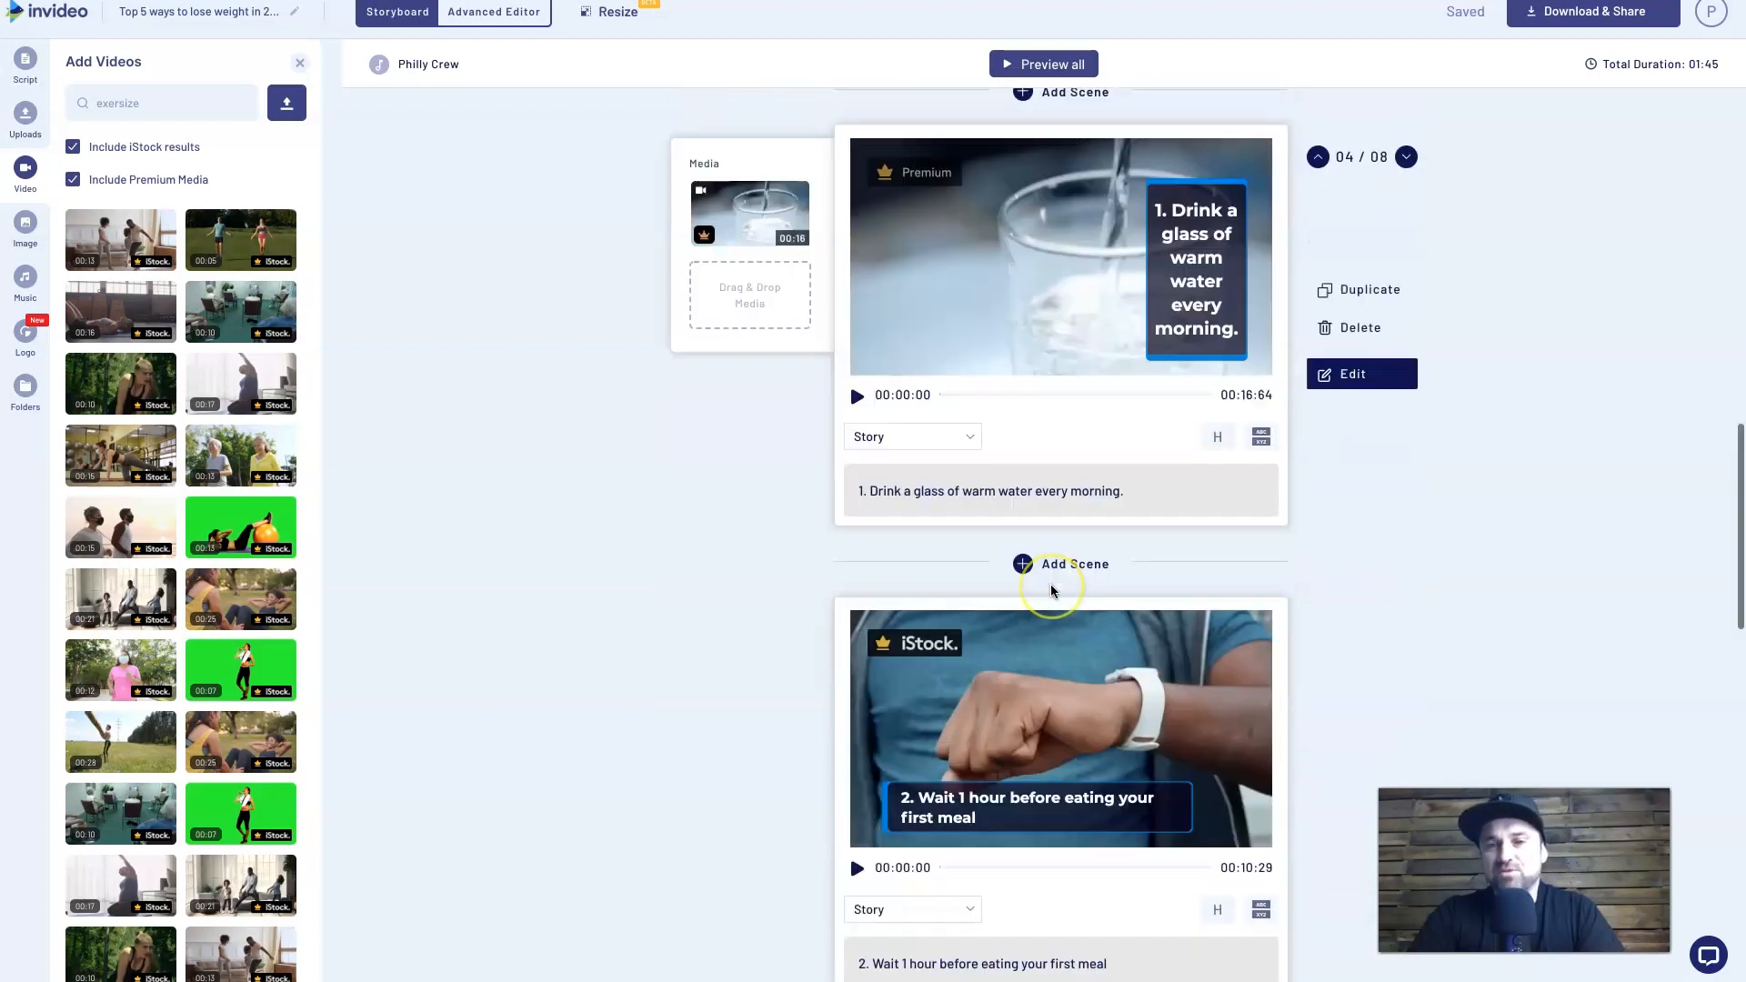
pyautogui.scroll(-10, 1071, 431)
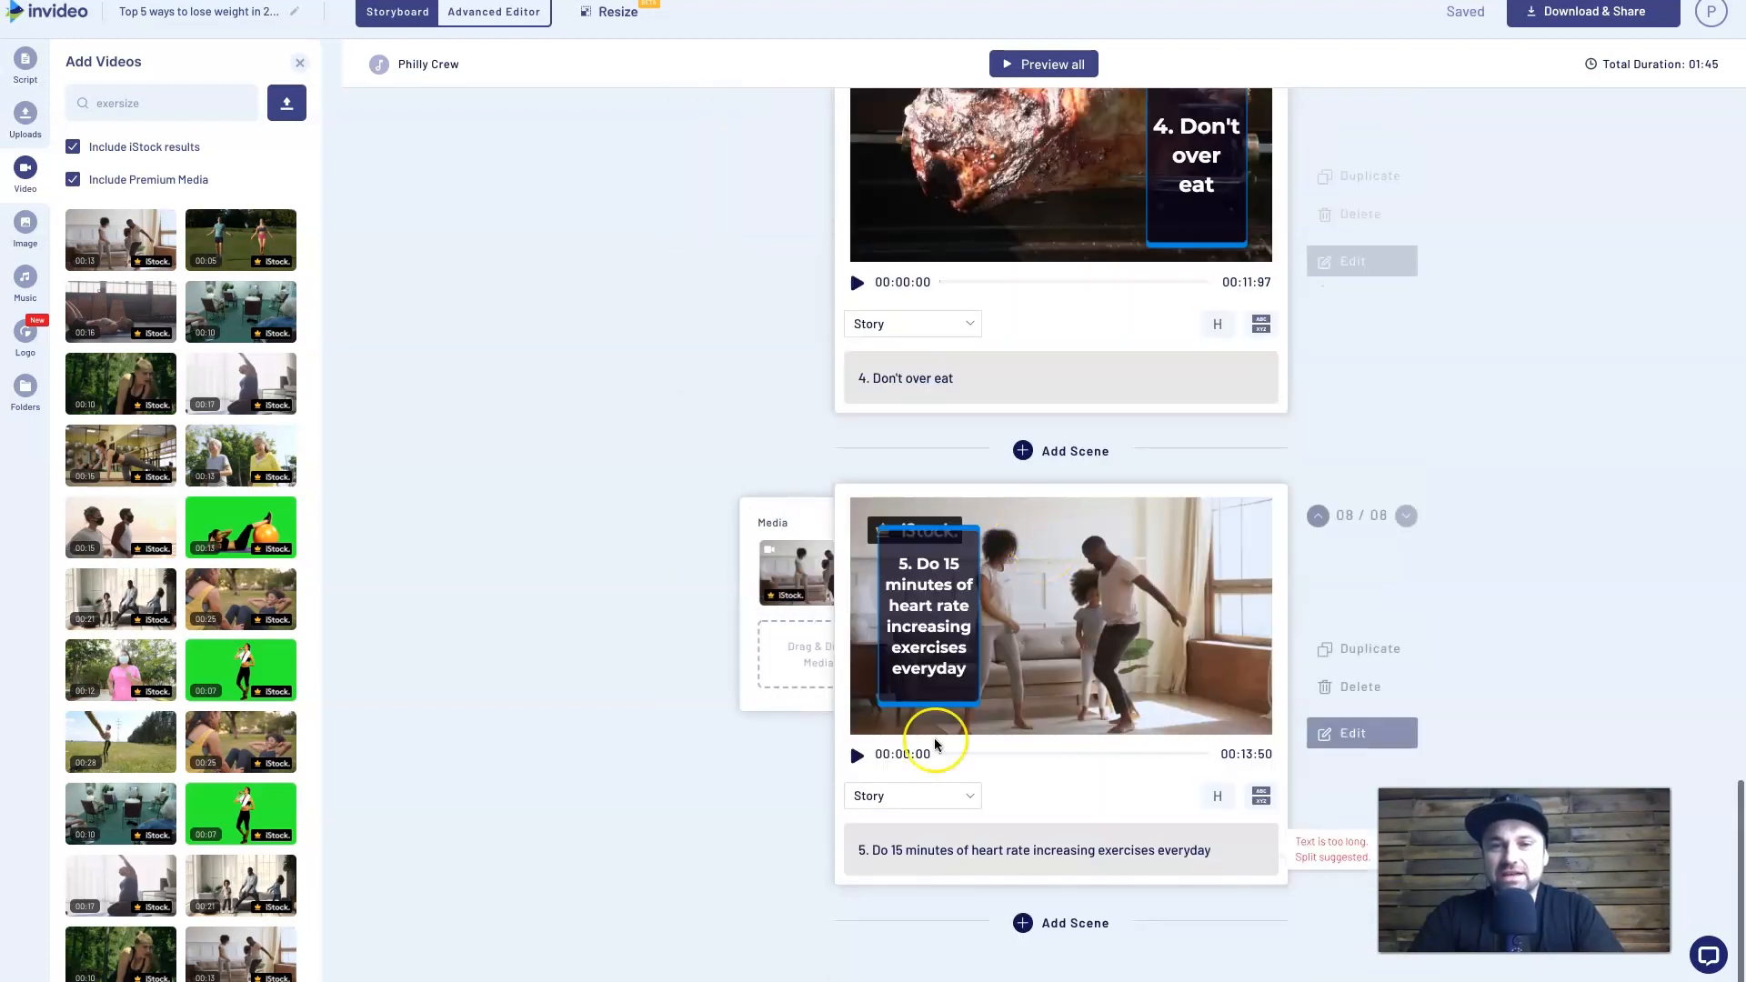
pyautogui.scroll(10, 1046, 571)
pyautogui.scroll(7, 1049, 568)
pyautogui.scroll(-5, 1049, 568)
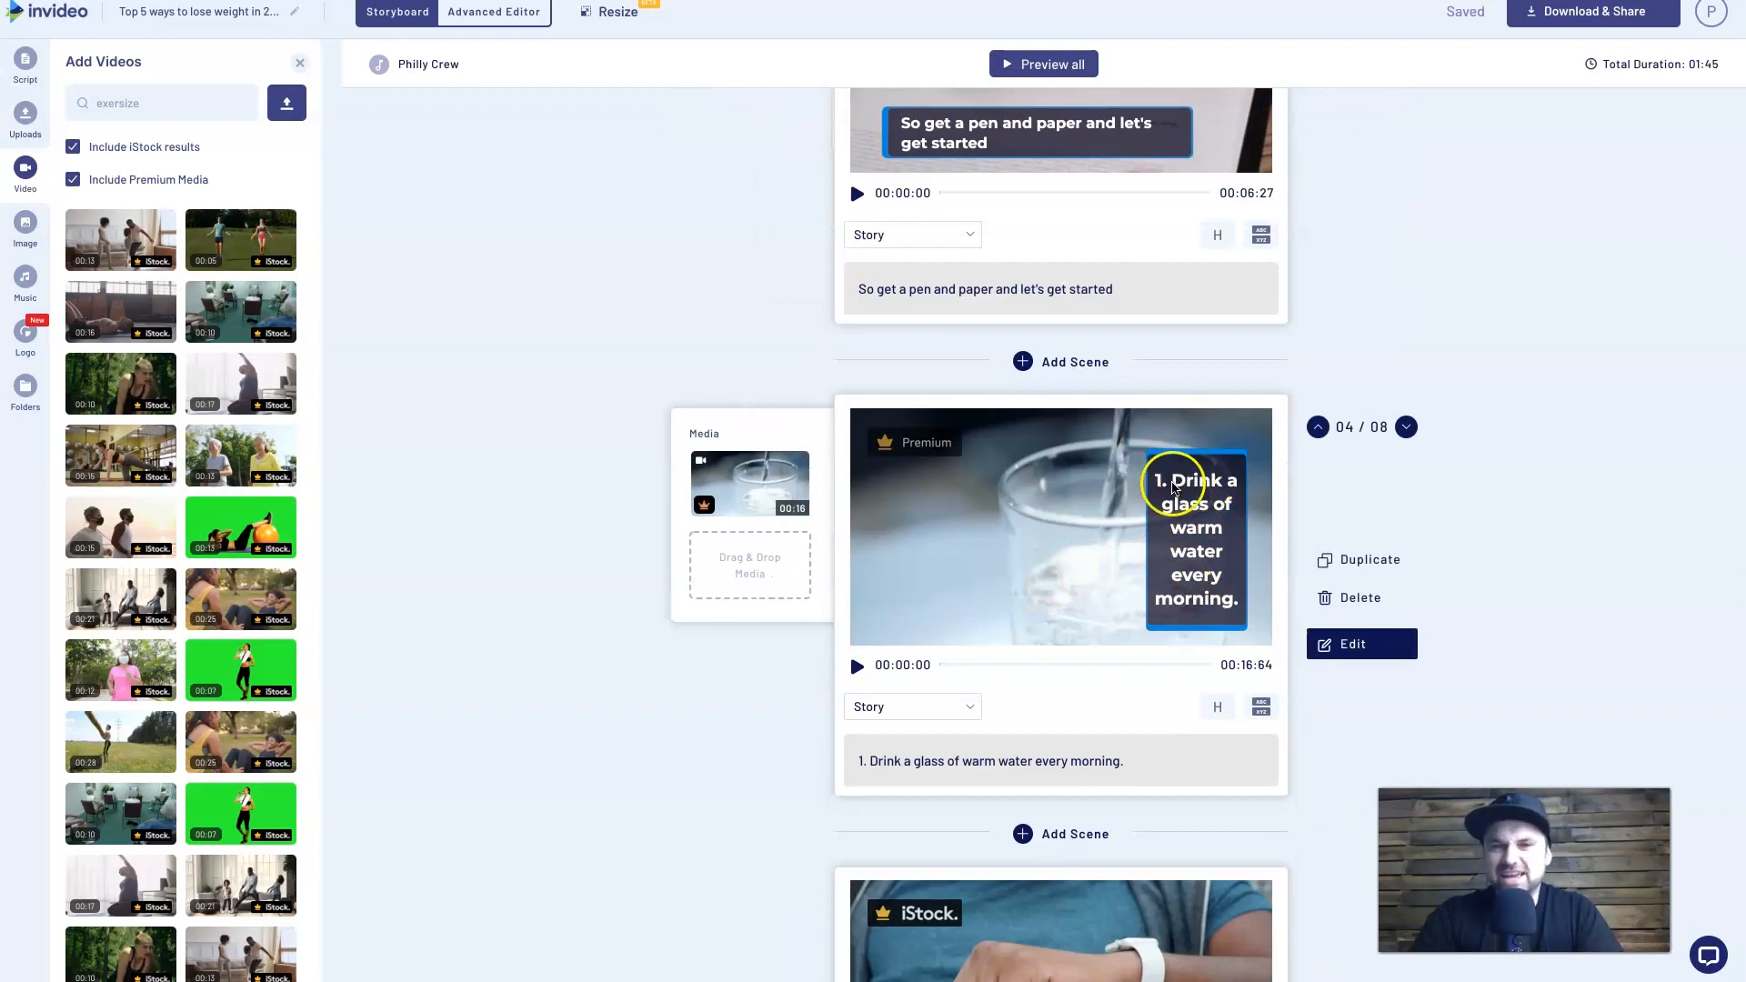
pyautogui.scroll(4, 997, 500)
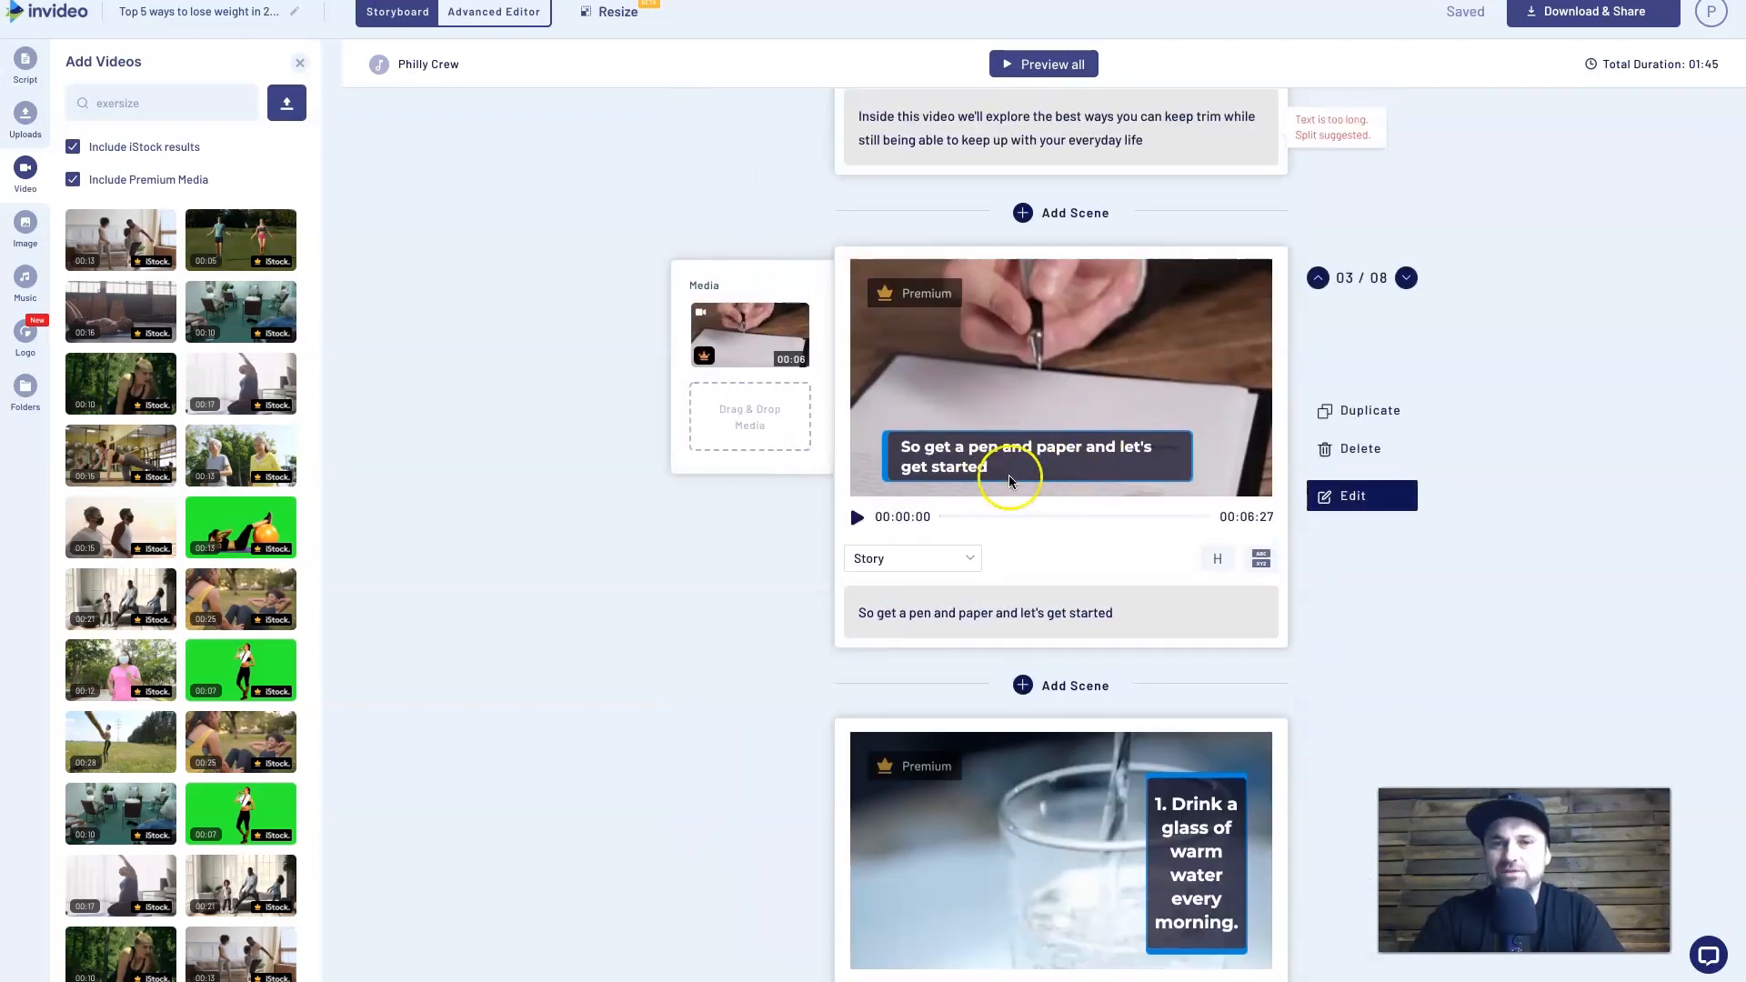
pyautogui.scroll(2, 1059, 469)
pyautogui.scroll(-3, 1126, 358)
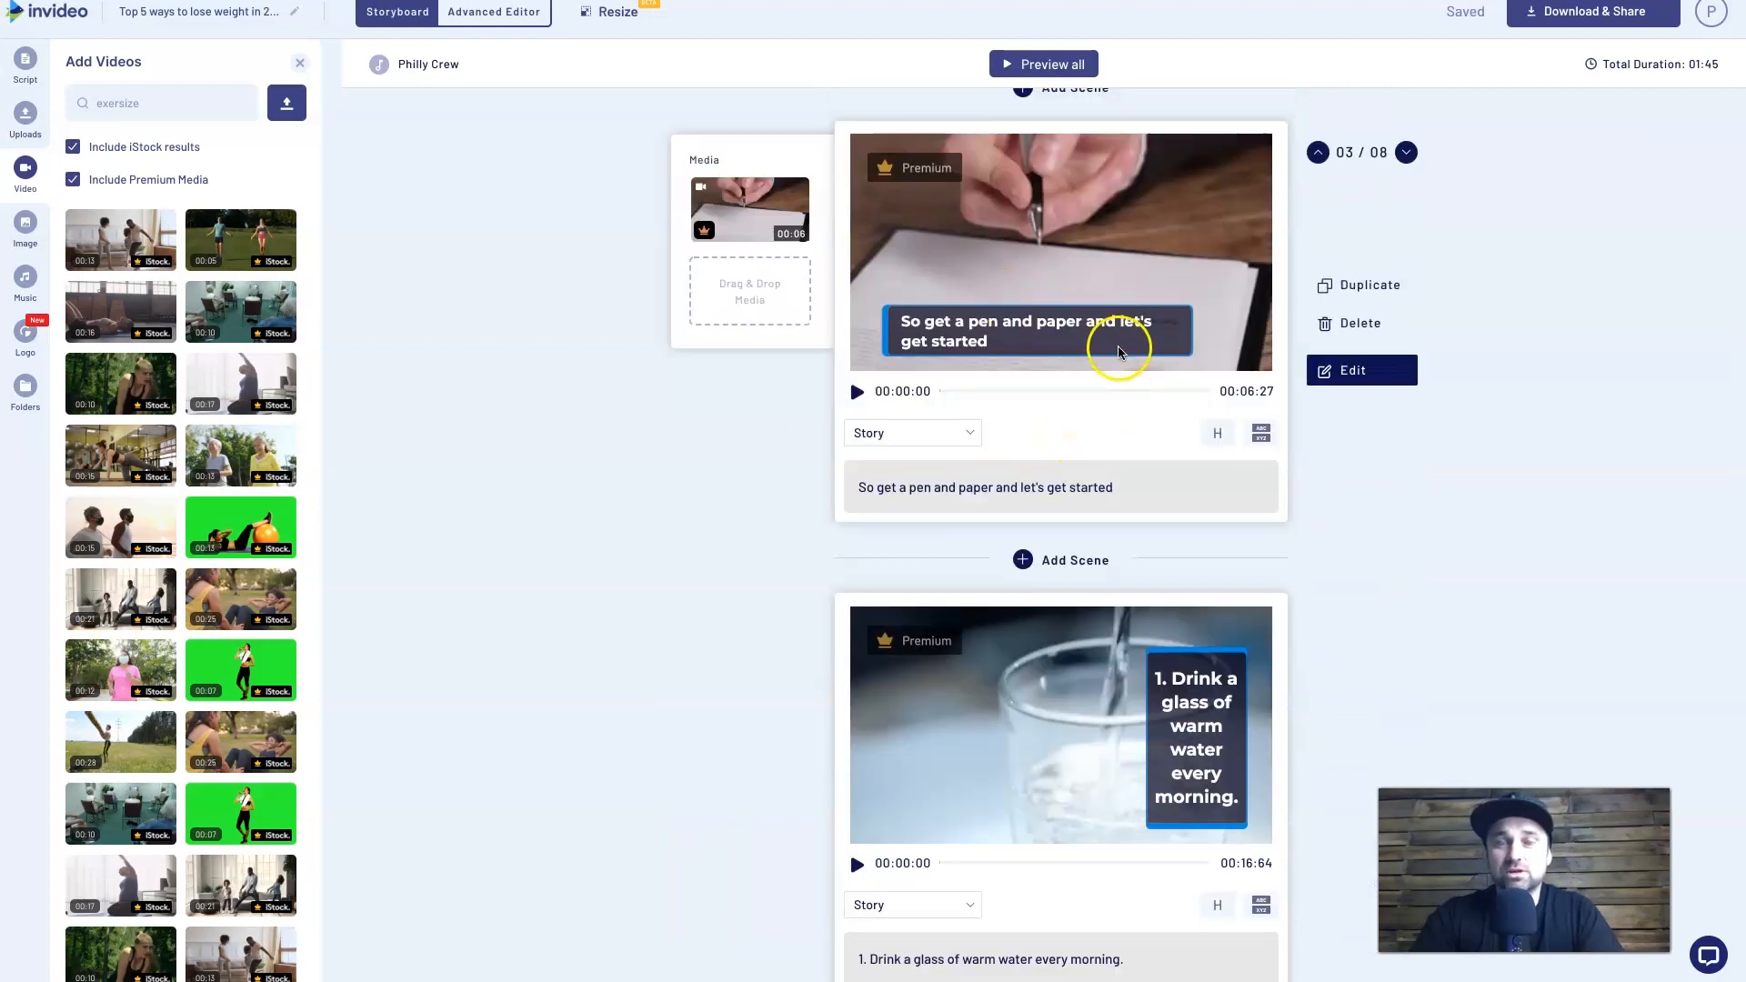
# - Edit the "1. Drink a glass of warm water every morning." scene to use the layout with a wide caption along the frame's bottom, and save
pyautogui.scroll(-3, 1119, 353)
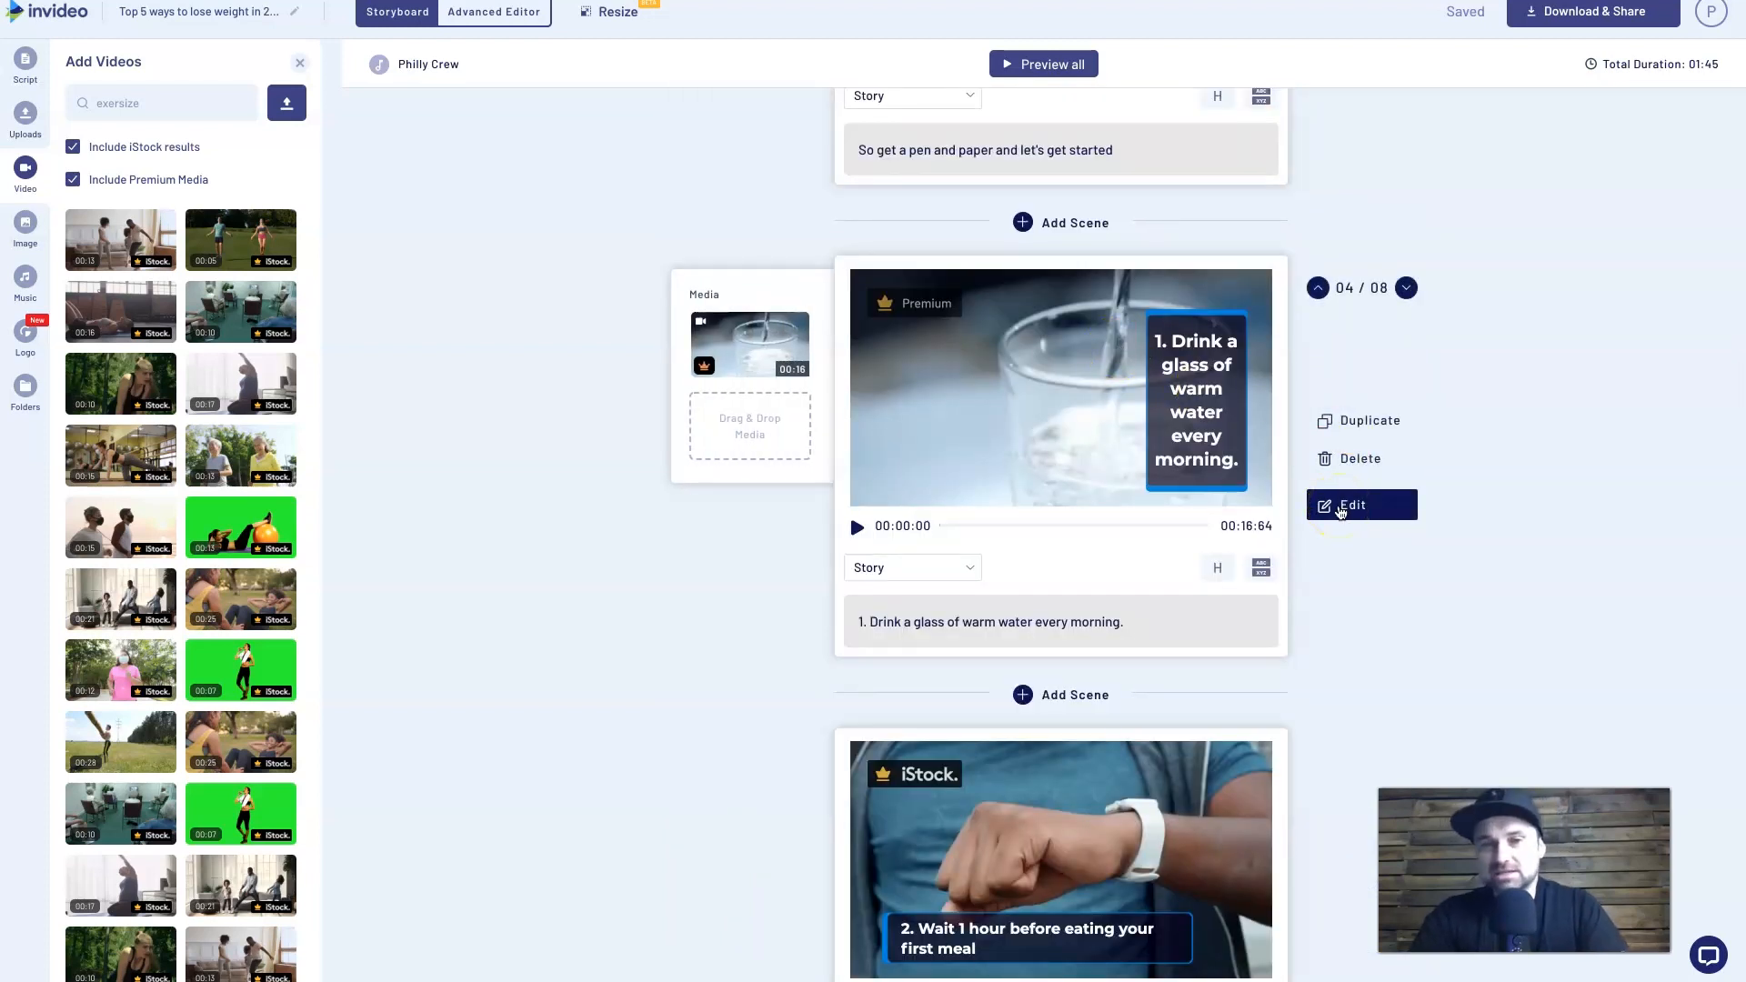
pyautogui.click(1340, 507)
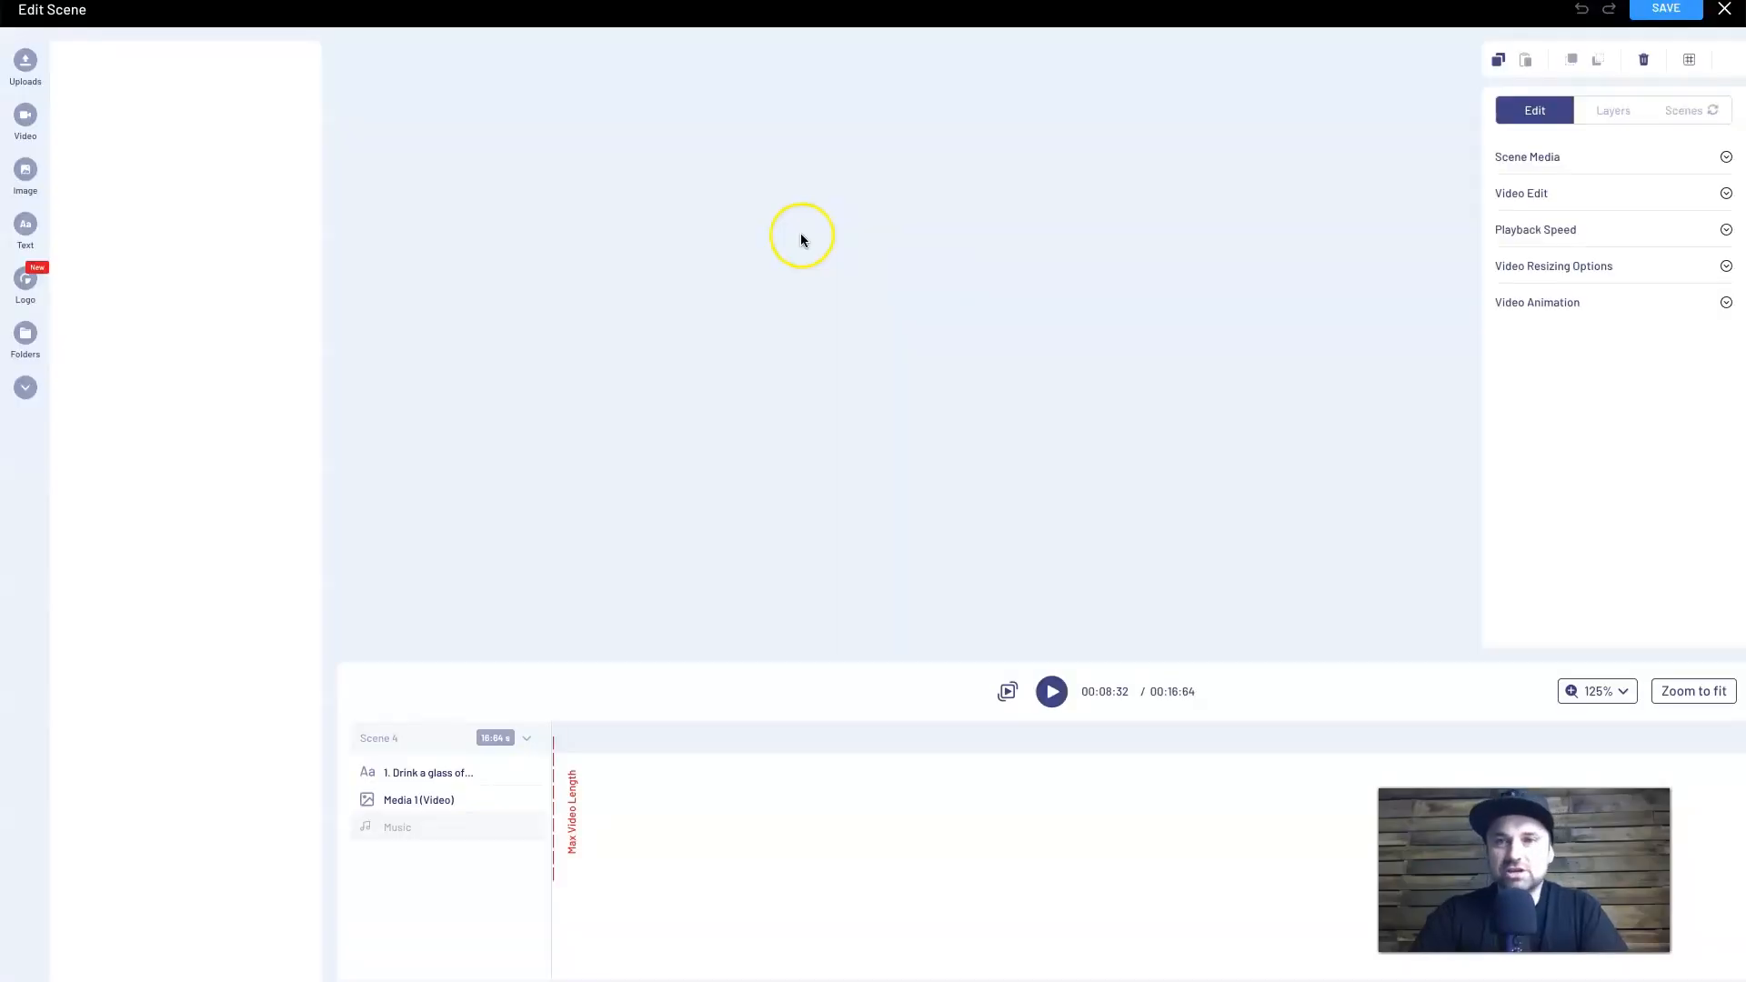
pyautogui.click(453, 787)
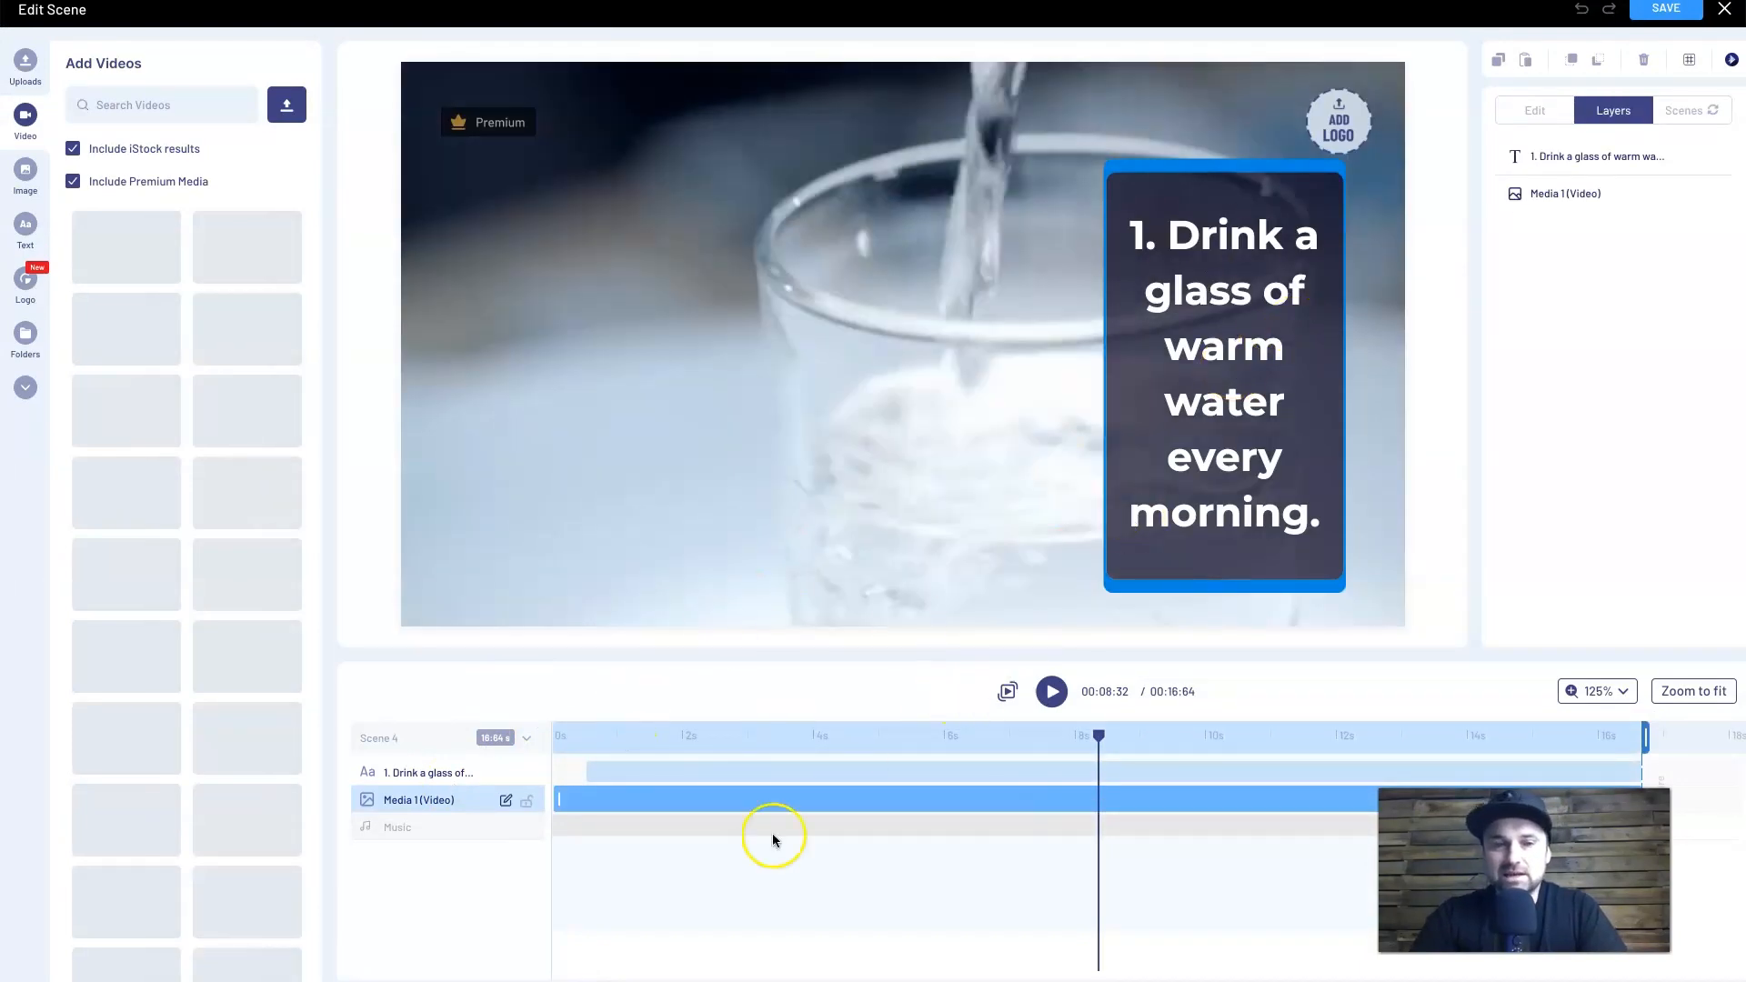
pyautogui.click(1702, 110)
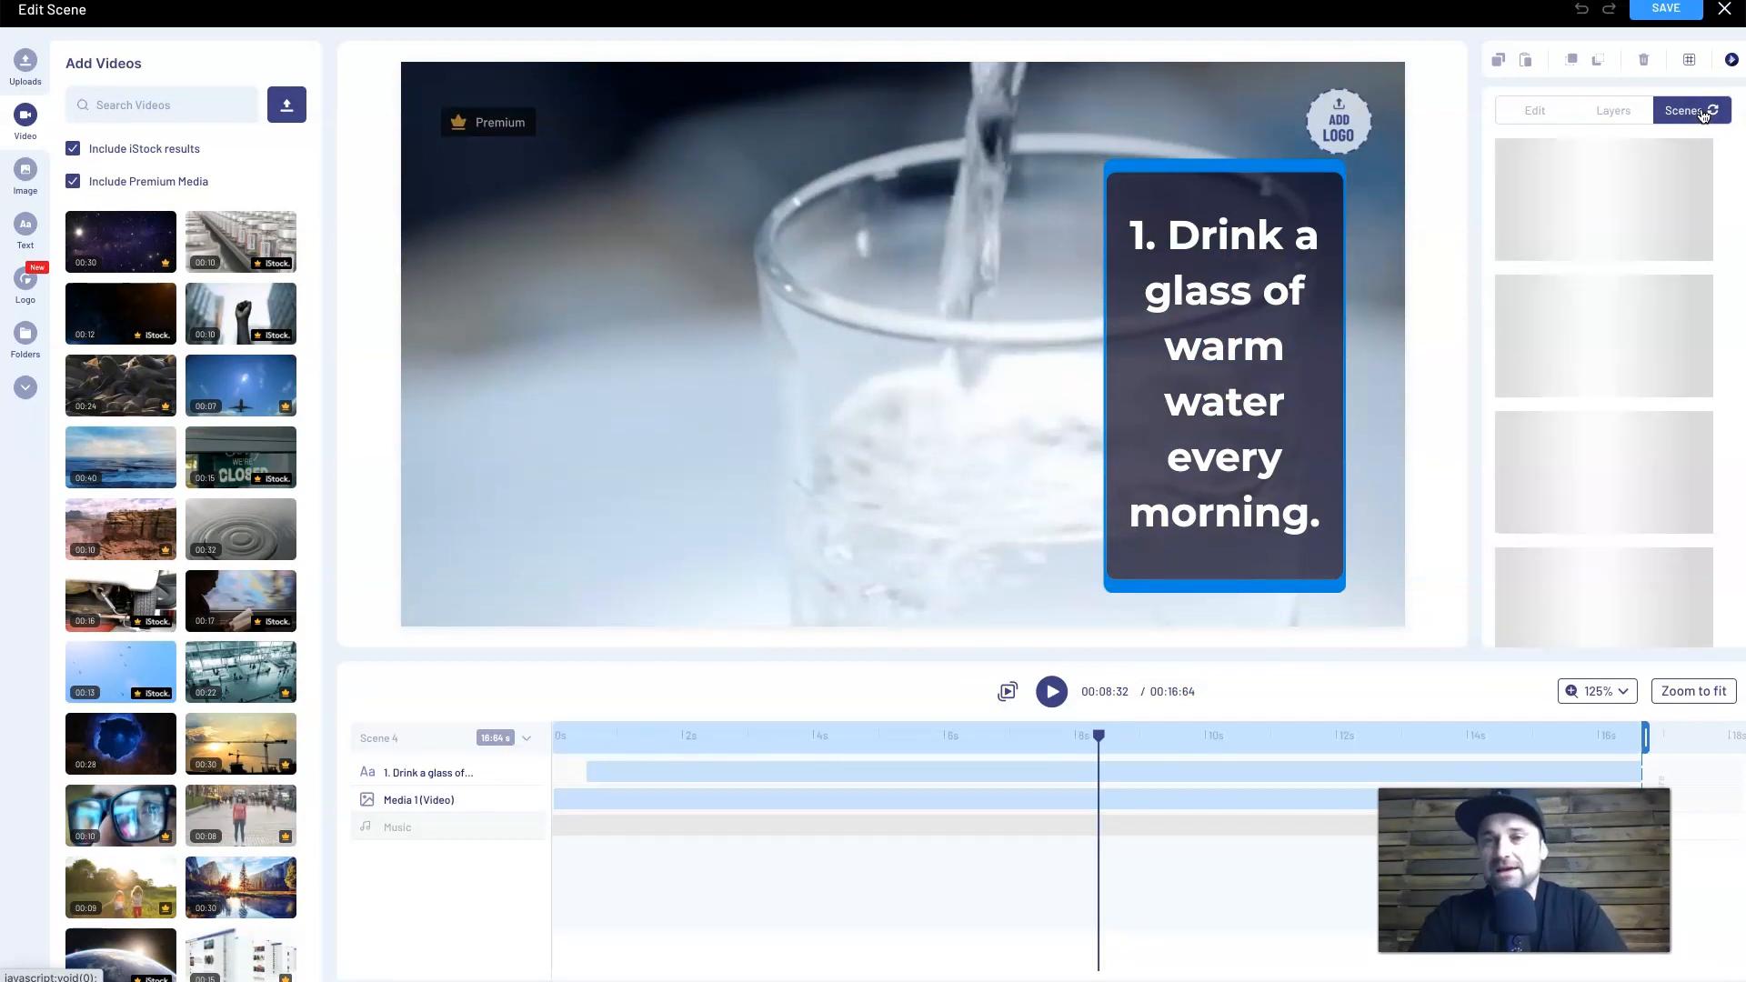
pyautogui.click(1692, 111)
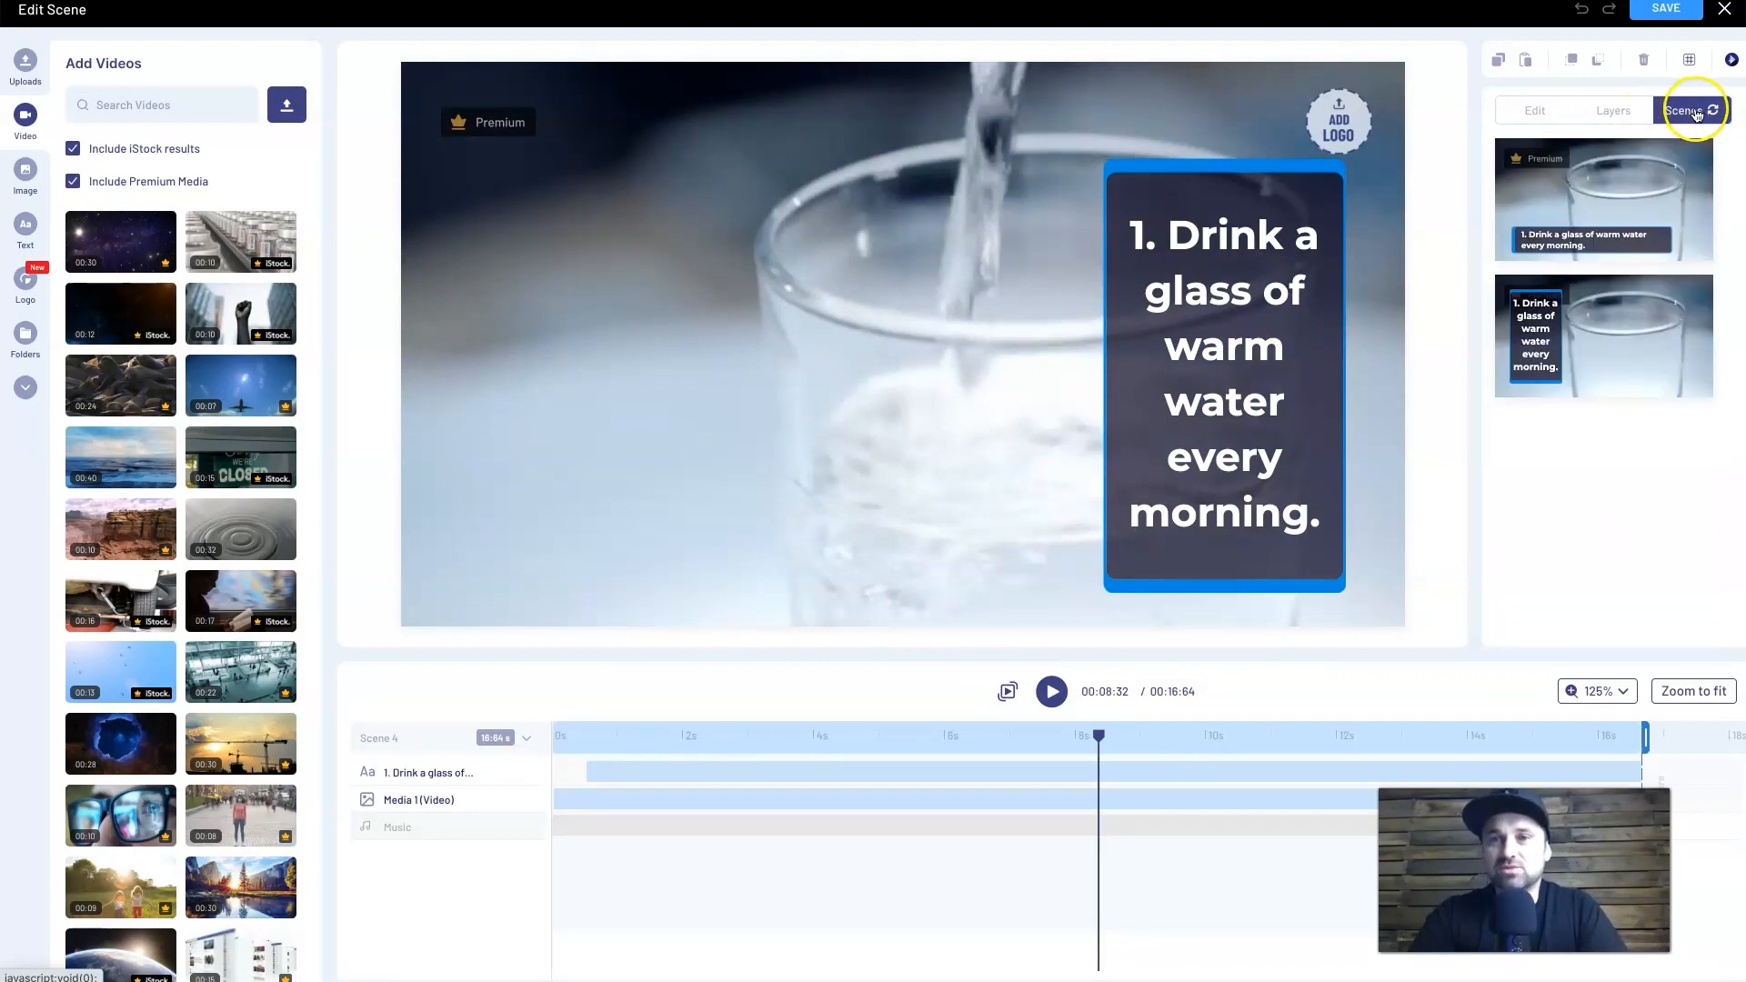
pyautogui.click(1606, 220)
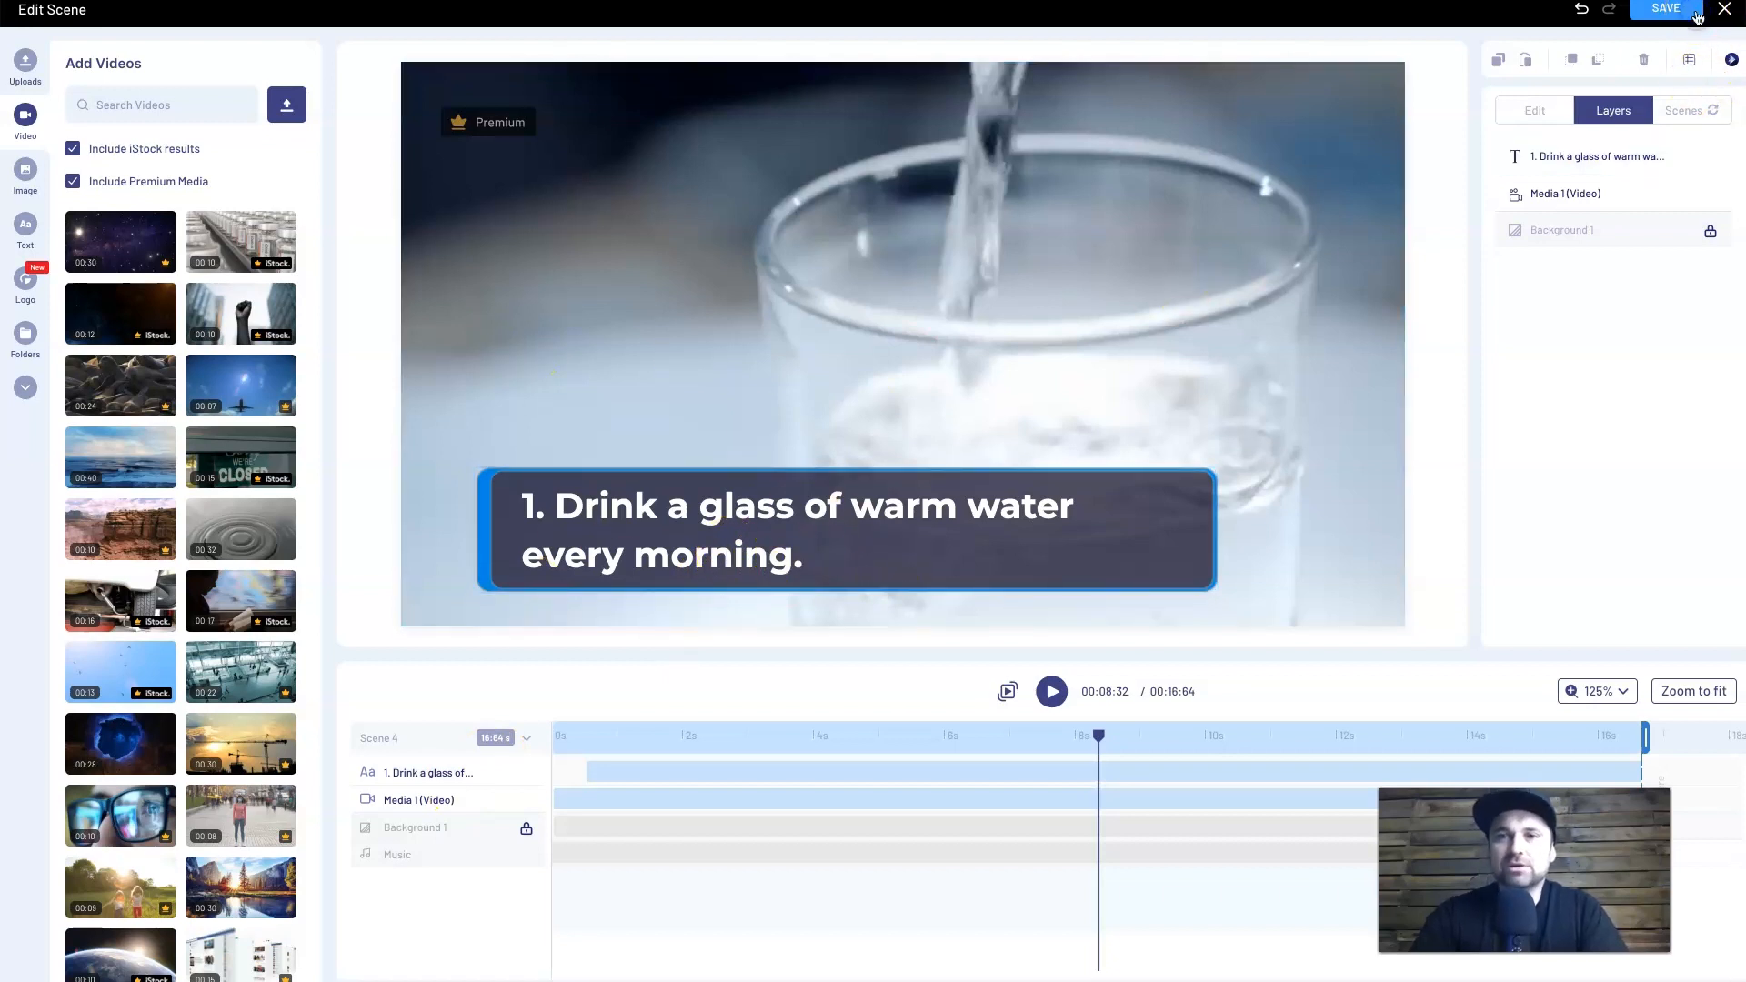
pyautogui.click(1697, 17)
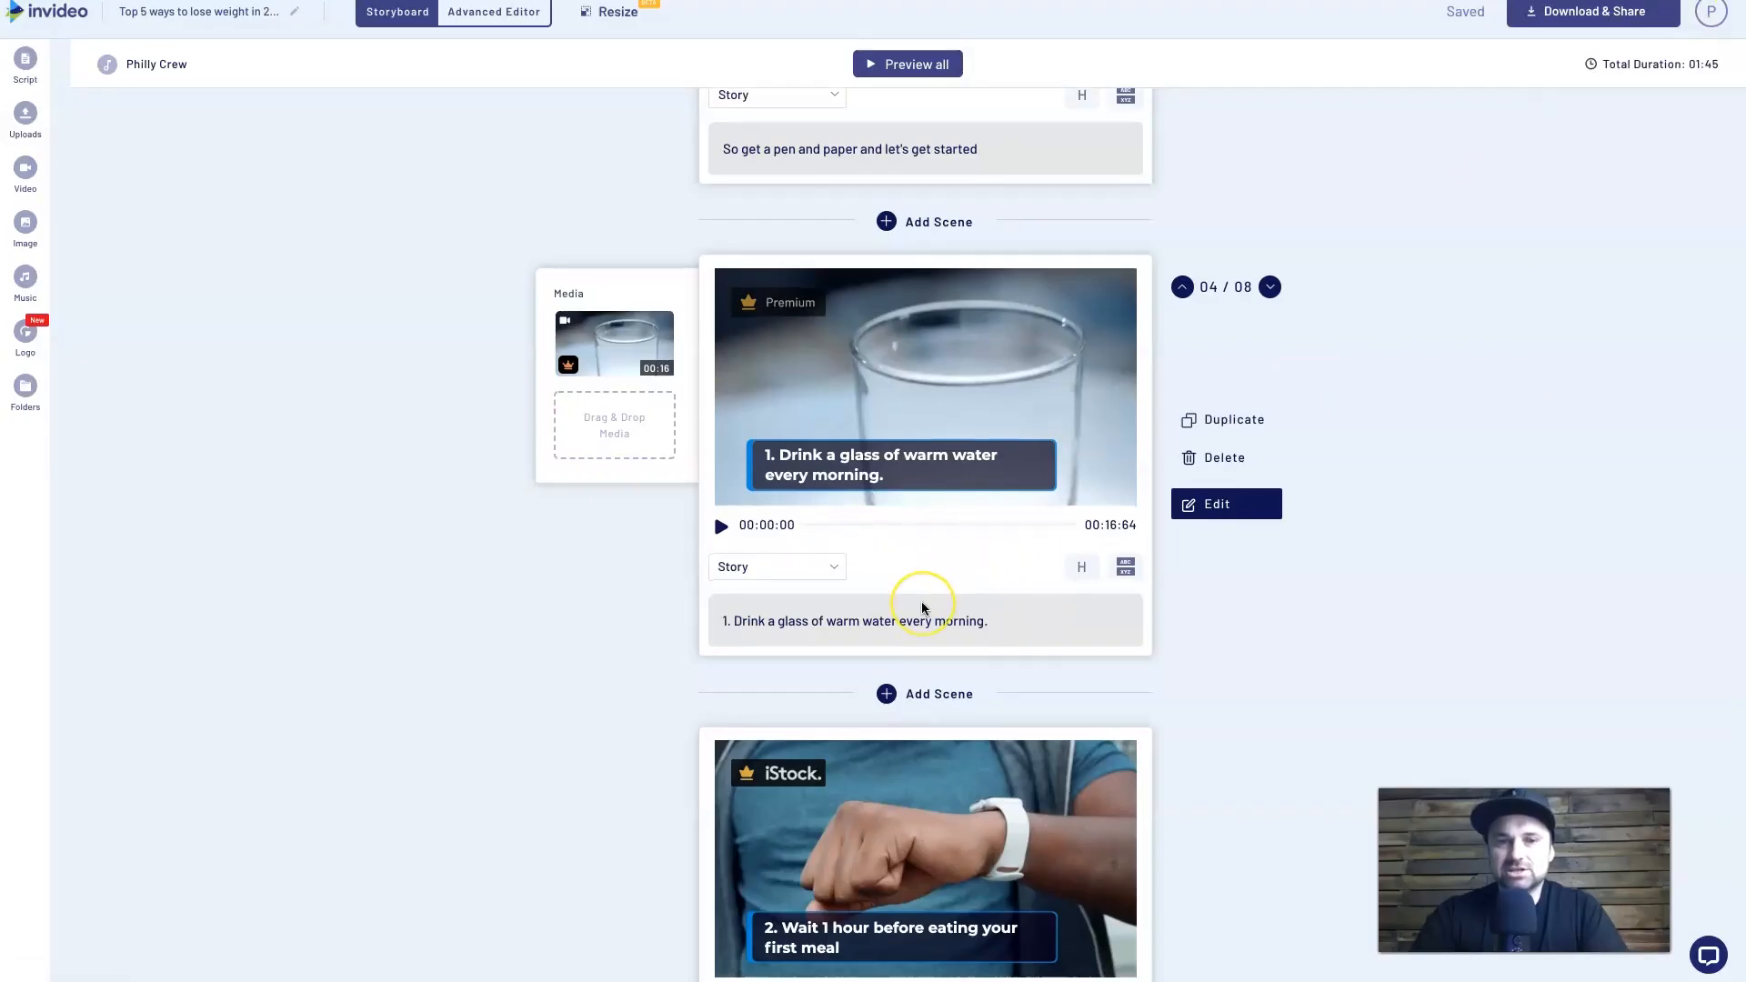
# - Change the "4. Don't over eat" scene's type to Headline and accept losing its changes
pyautogui.scroll(-10, 923, 607)
pyautogui.scroll(-1, 923, 607)
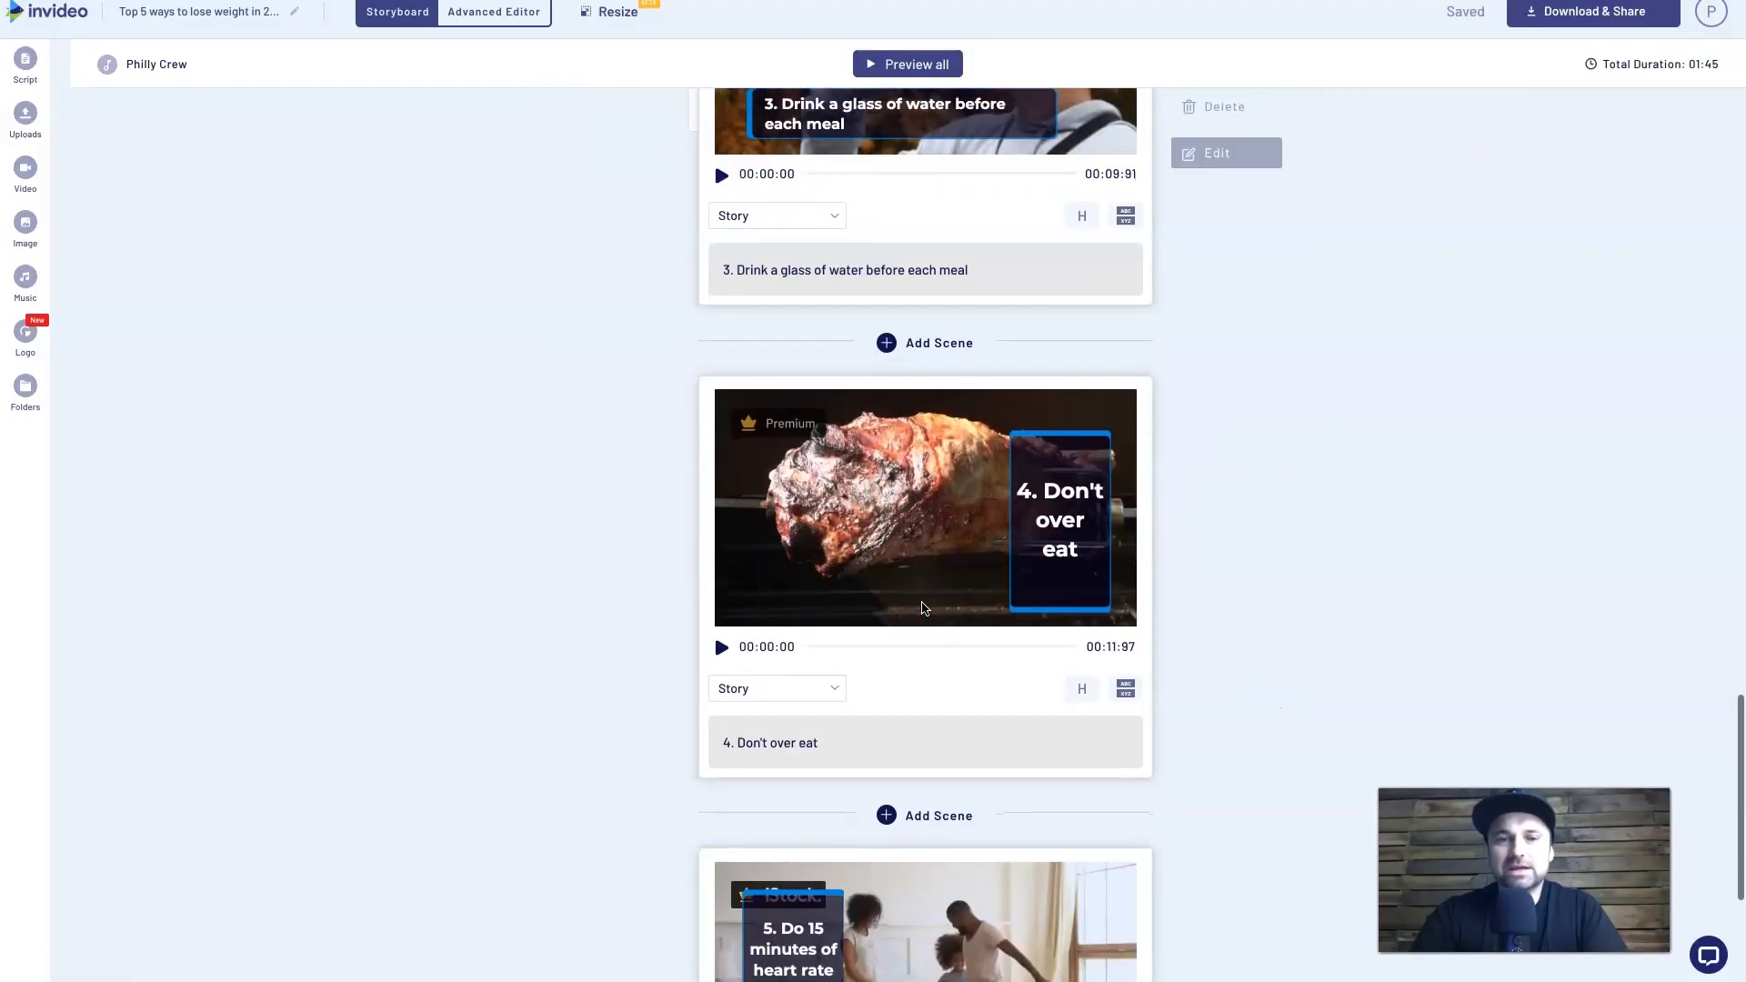
pyautogui.click(783, 697)
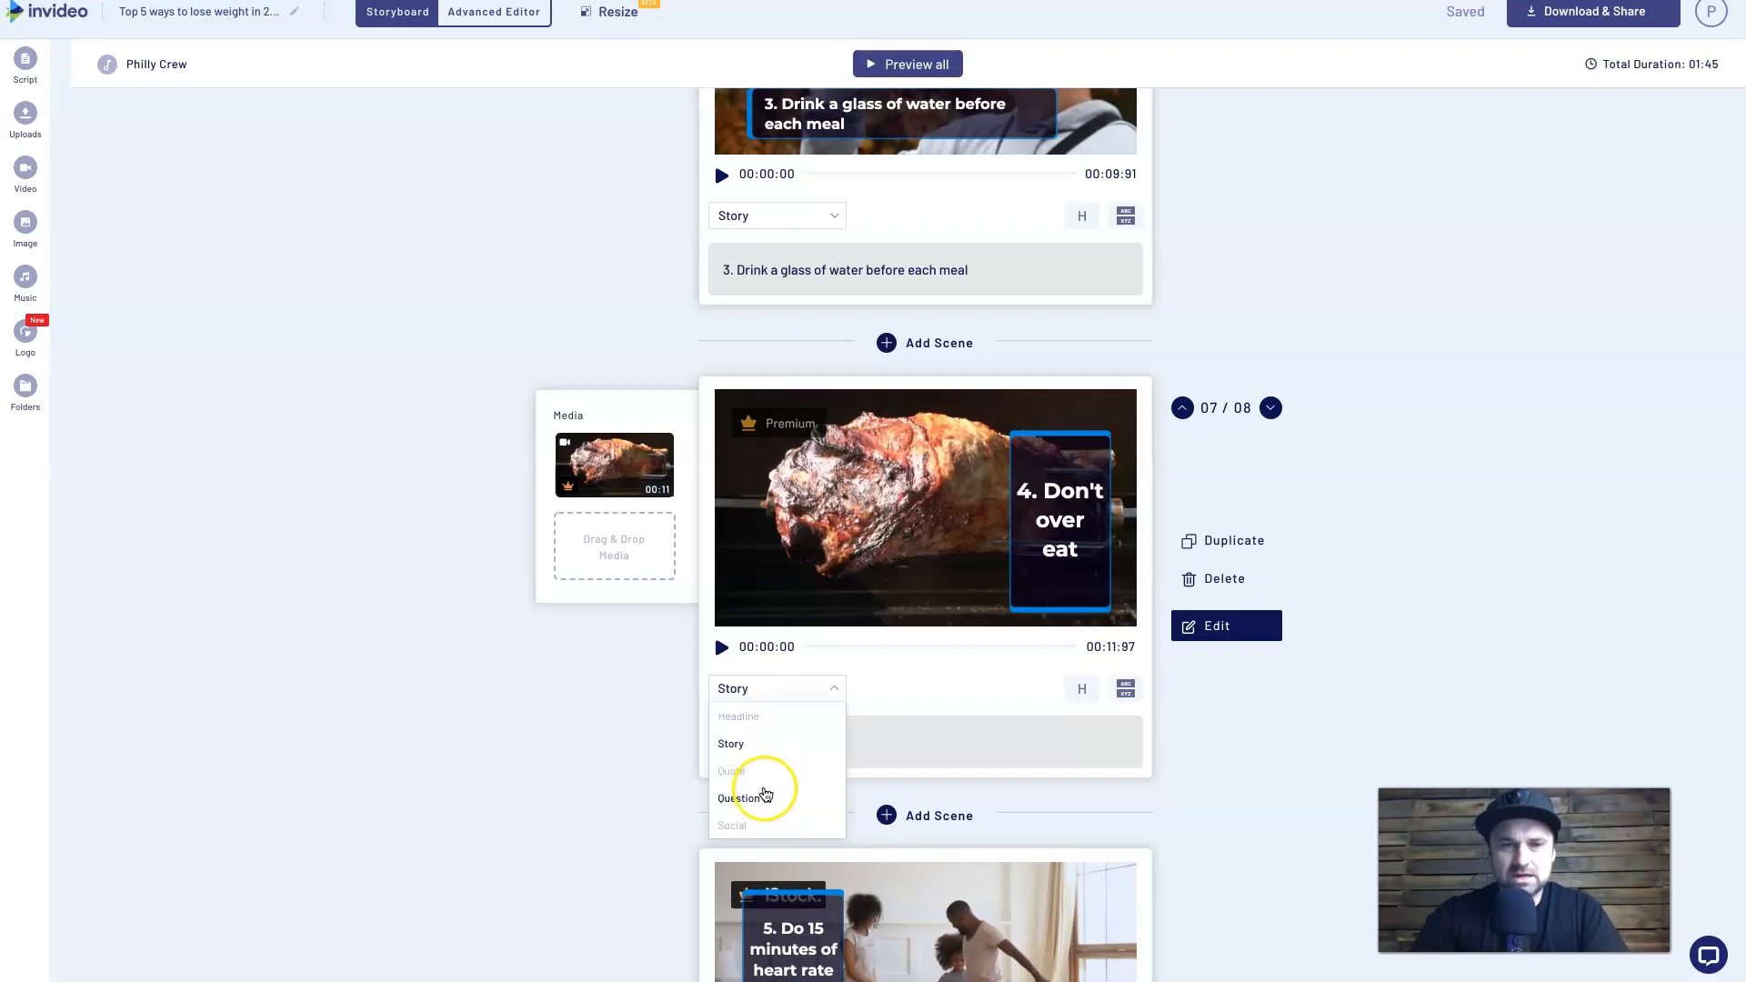
pyautogui.click(767, 717)
pyautogui.click(916, 532)
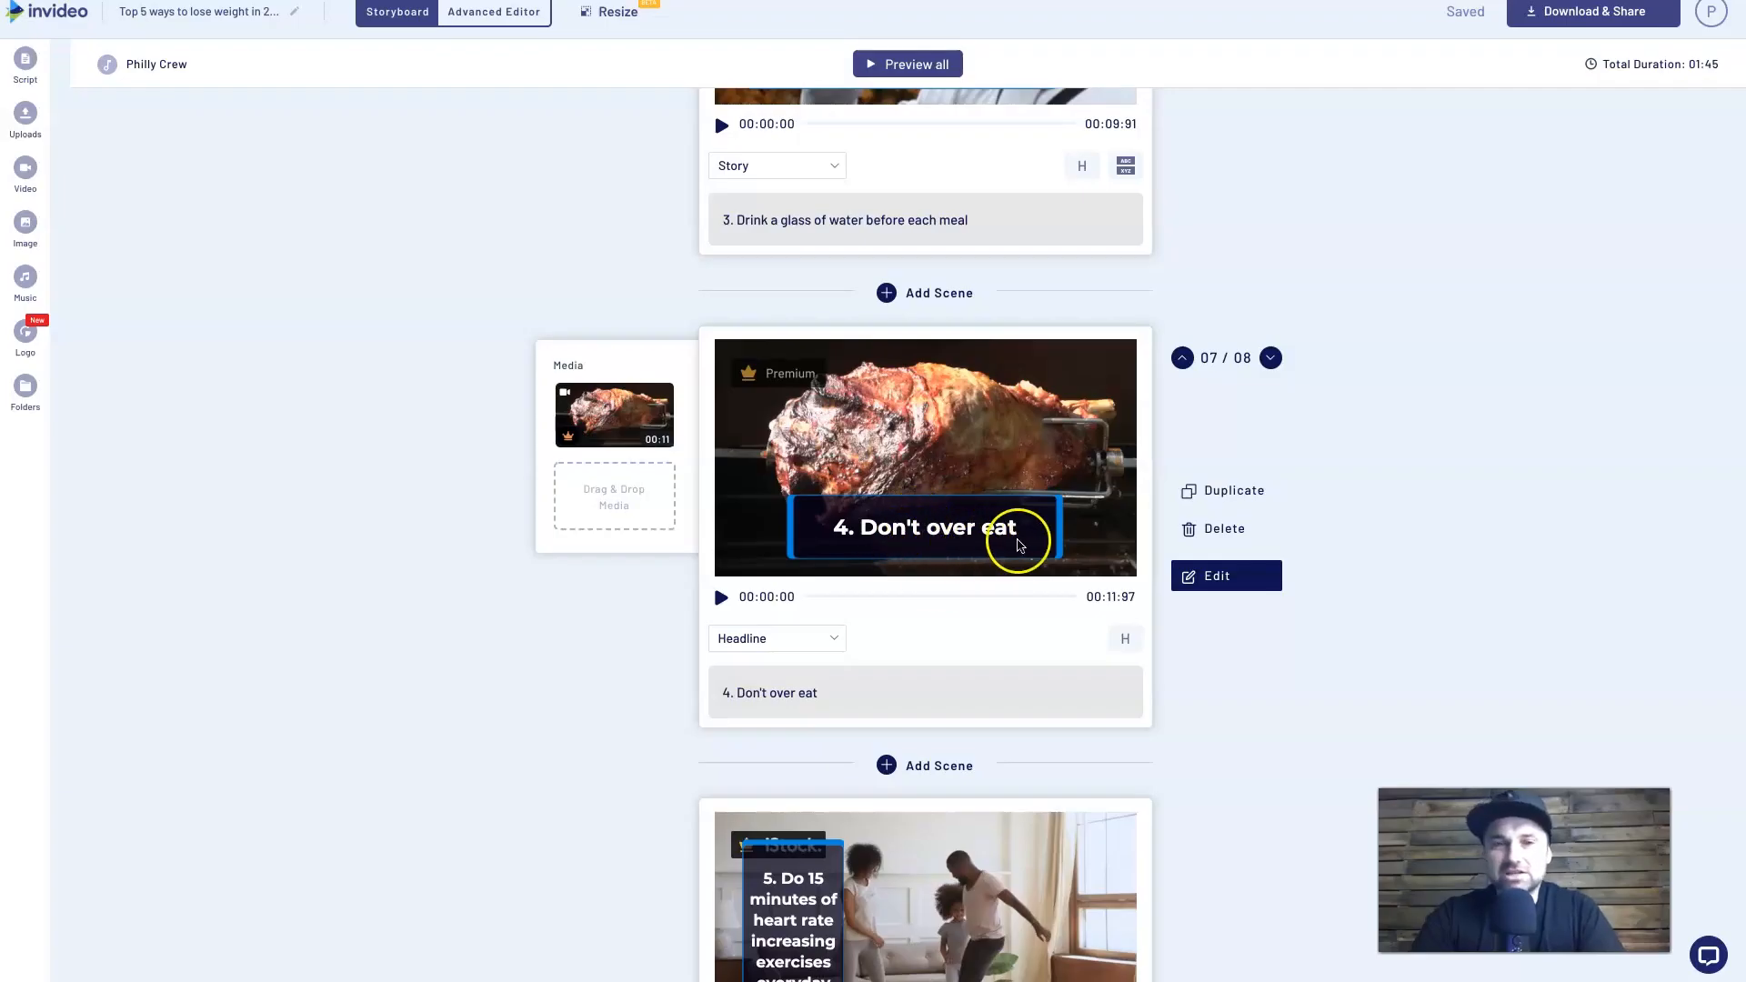
# - Try the Quote and Question types on the "4. Don't over eat" scene, and return it to the Headline type
pyautogui.click(809, 639)
pyautogui.click(779, 705)
pyautogui.click(989, 527)
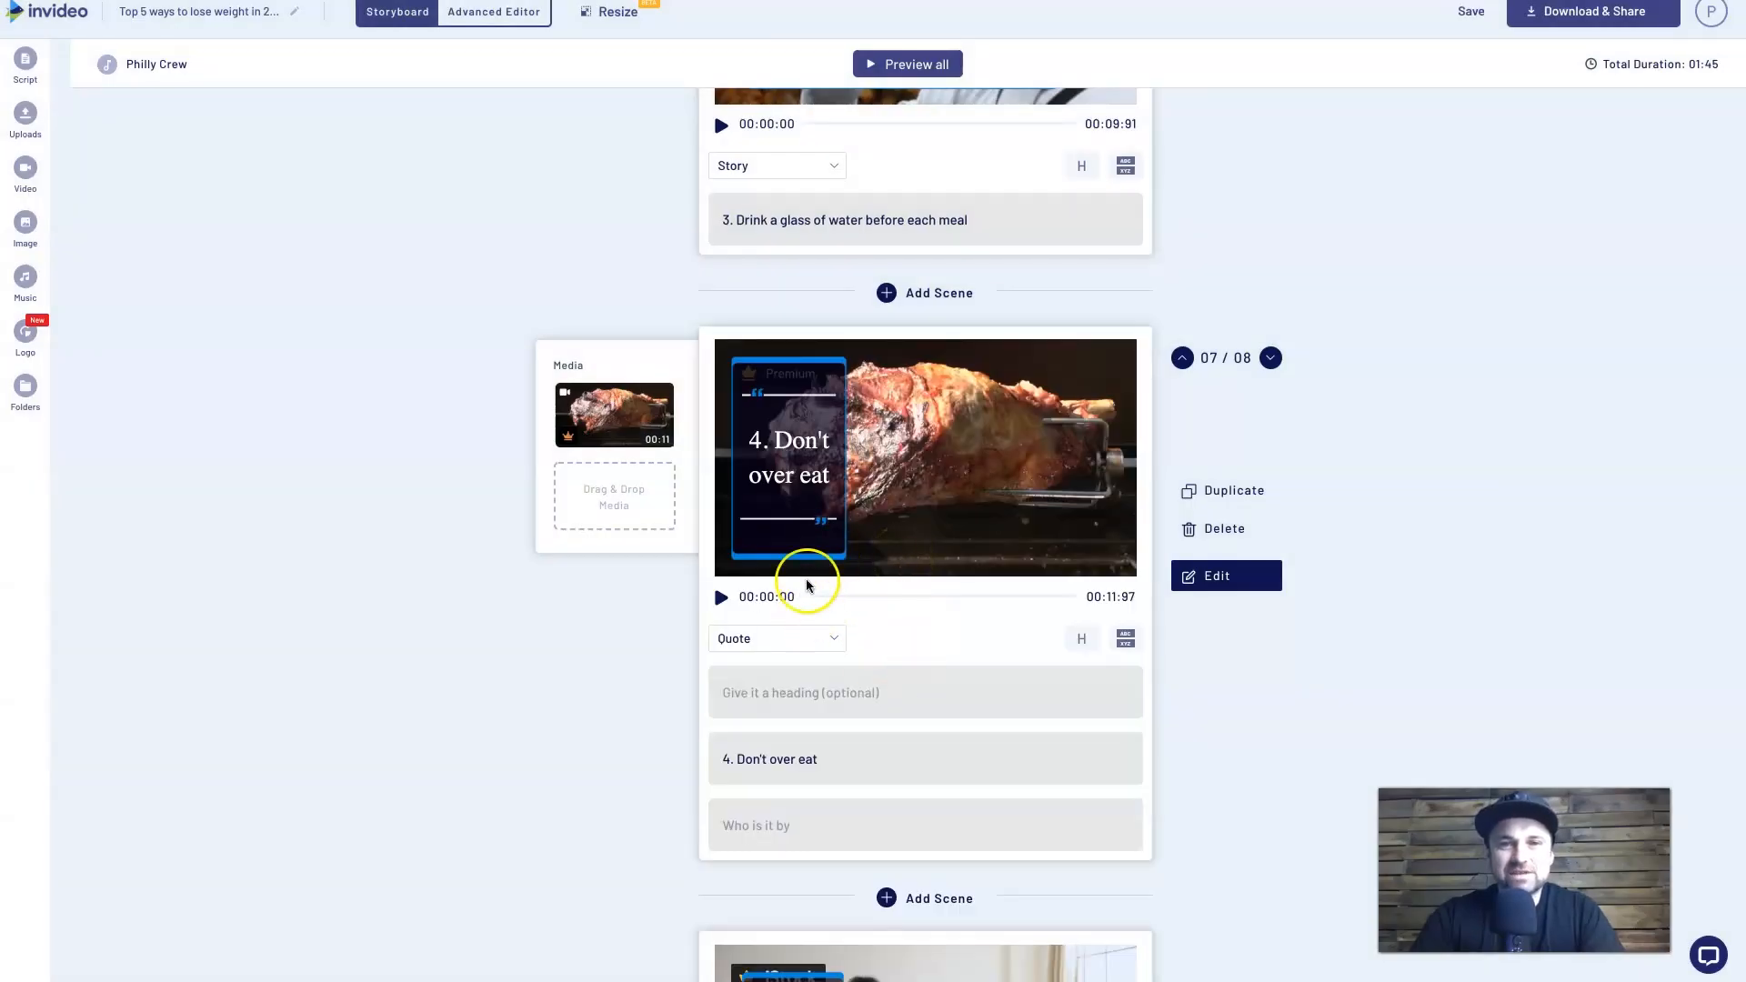
pyautogui.click(790, 643)
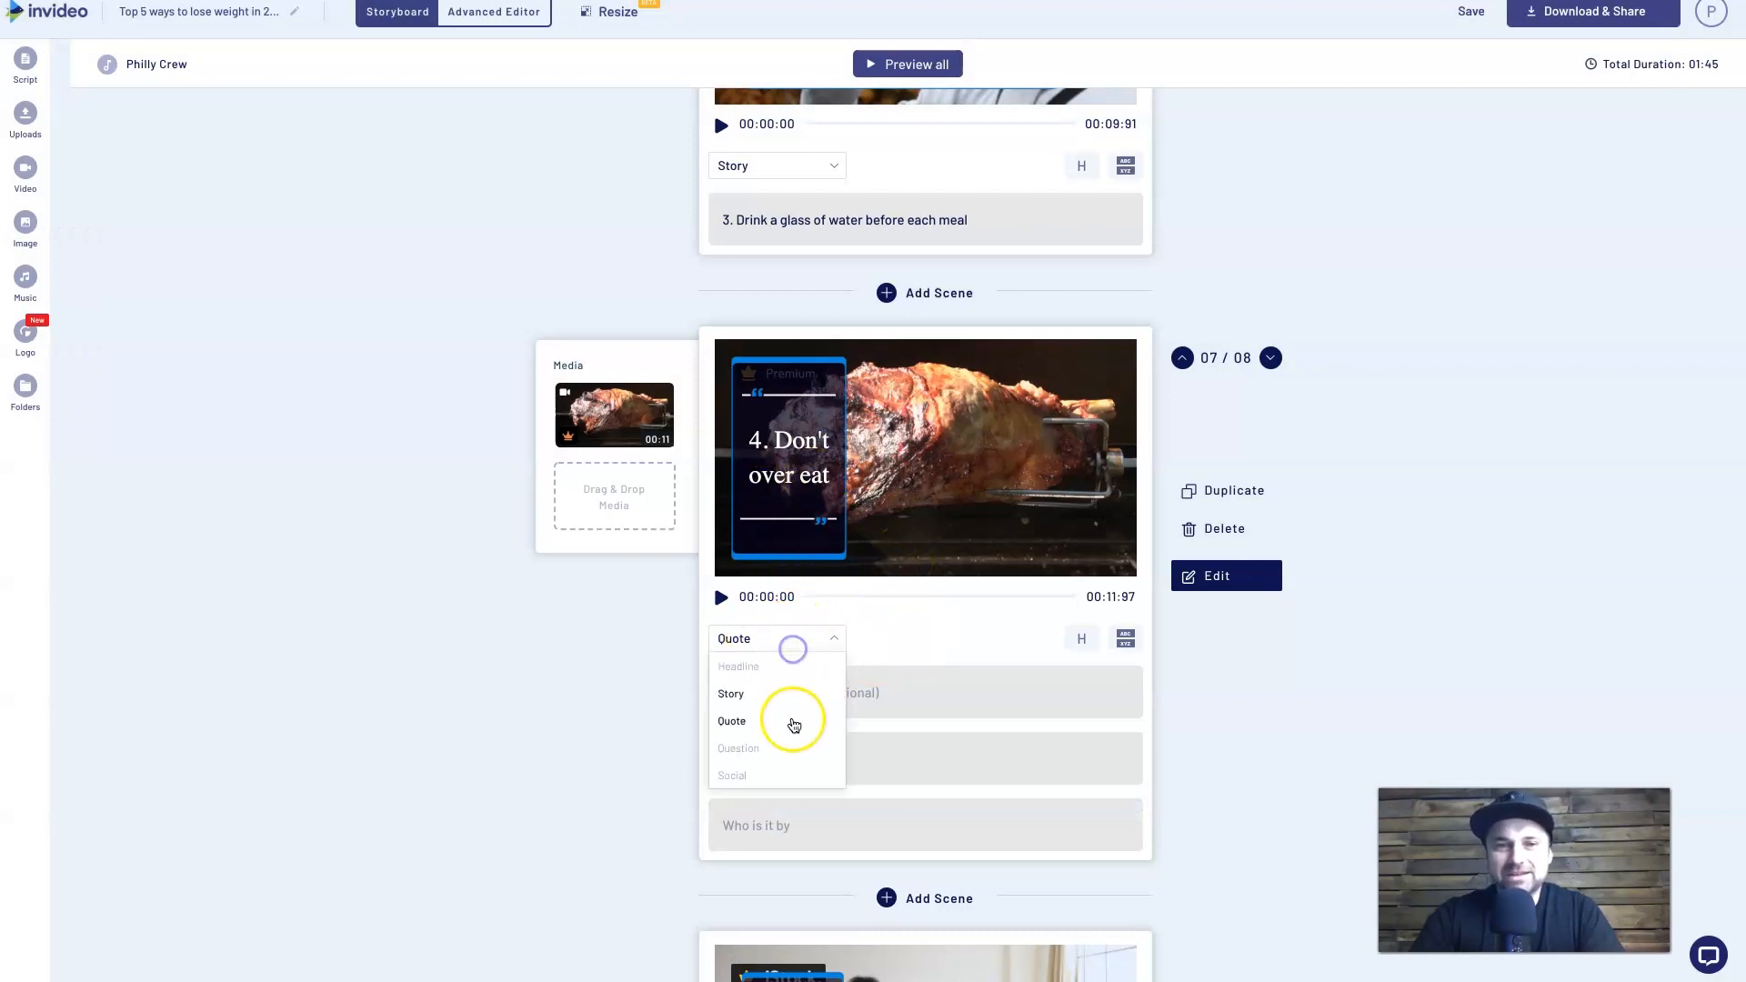
pyautogui.click(789, 751)
pyautogui.click(955, 515)
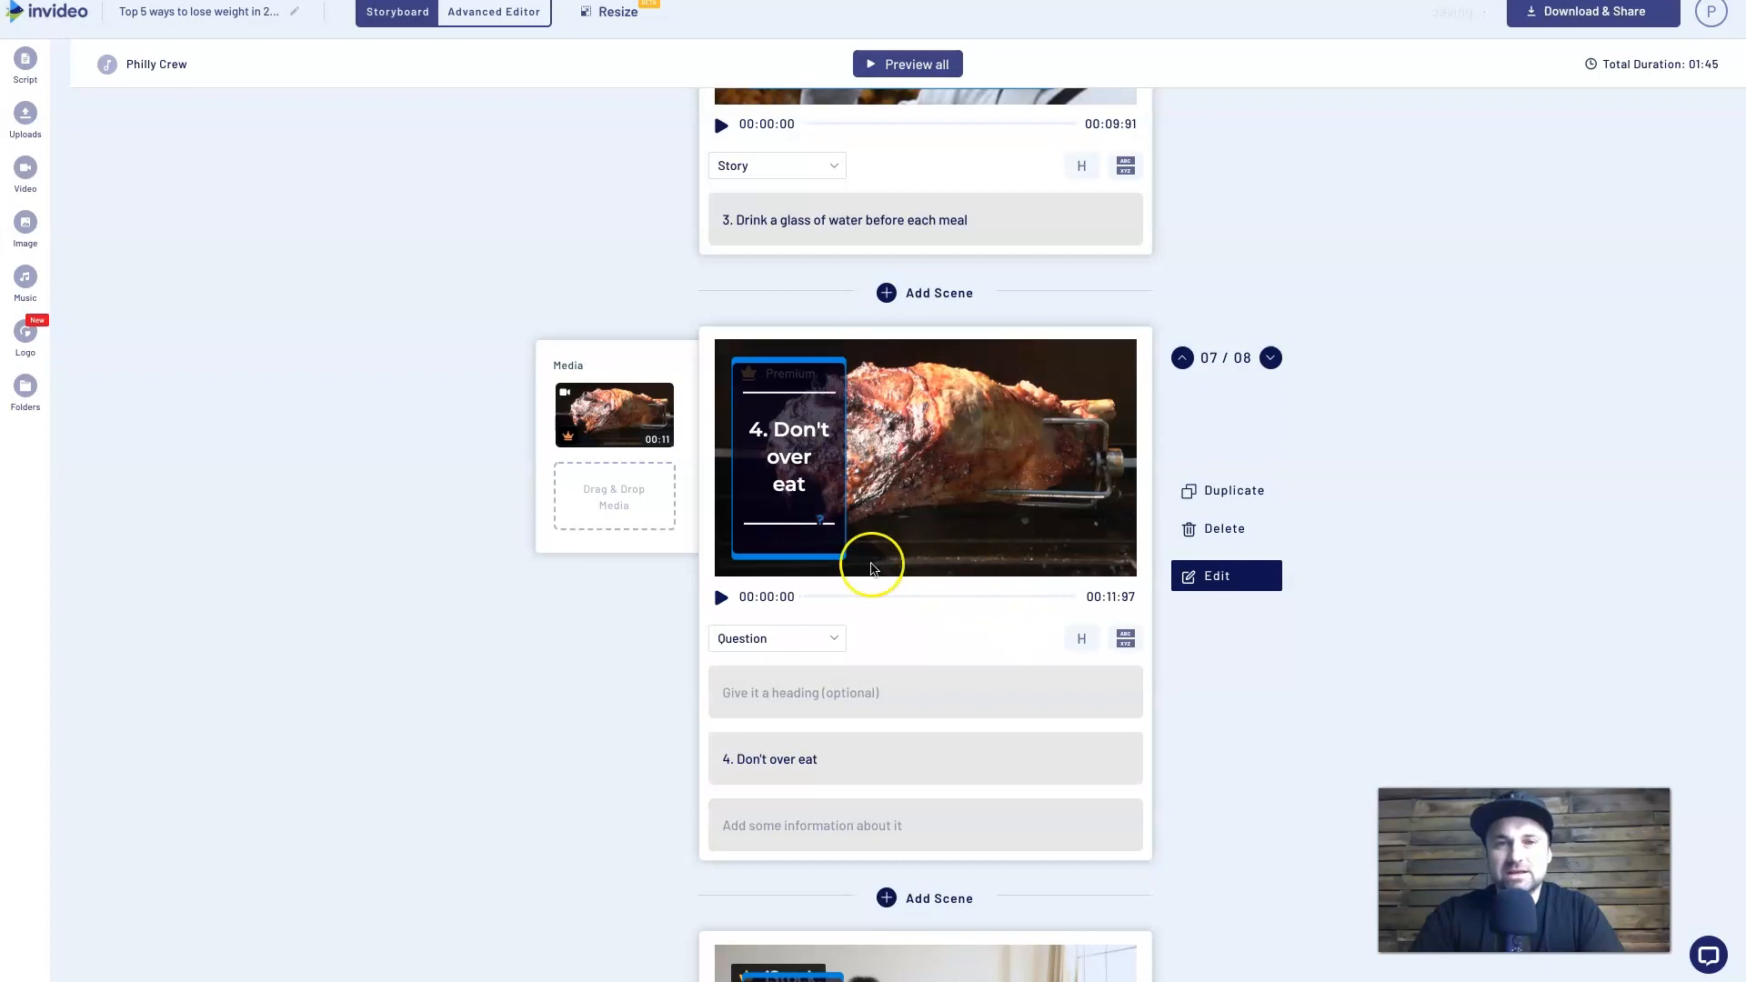
pyautogui.click(780, 637)
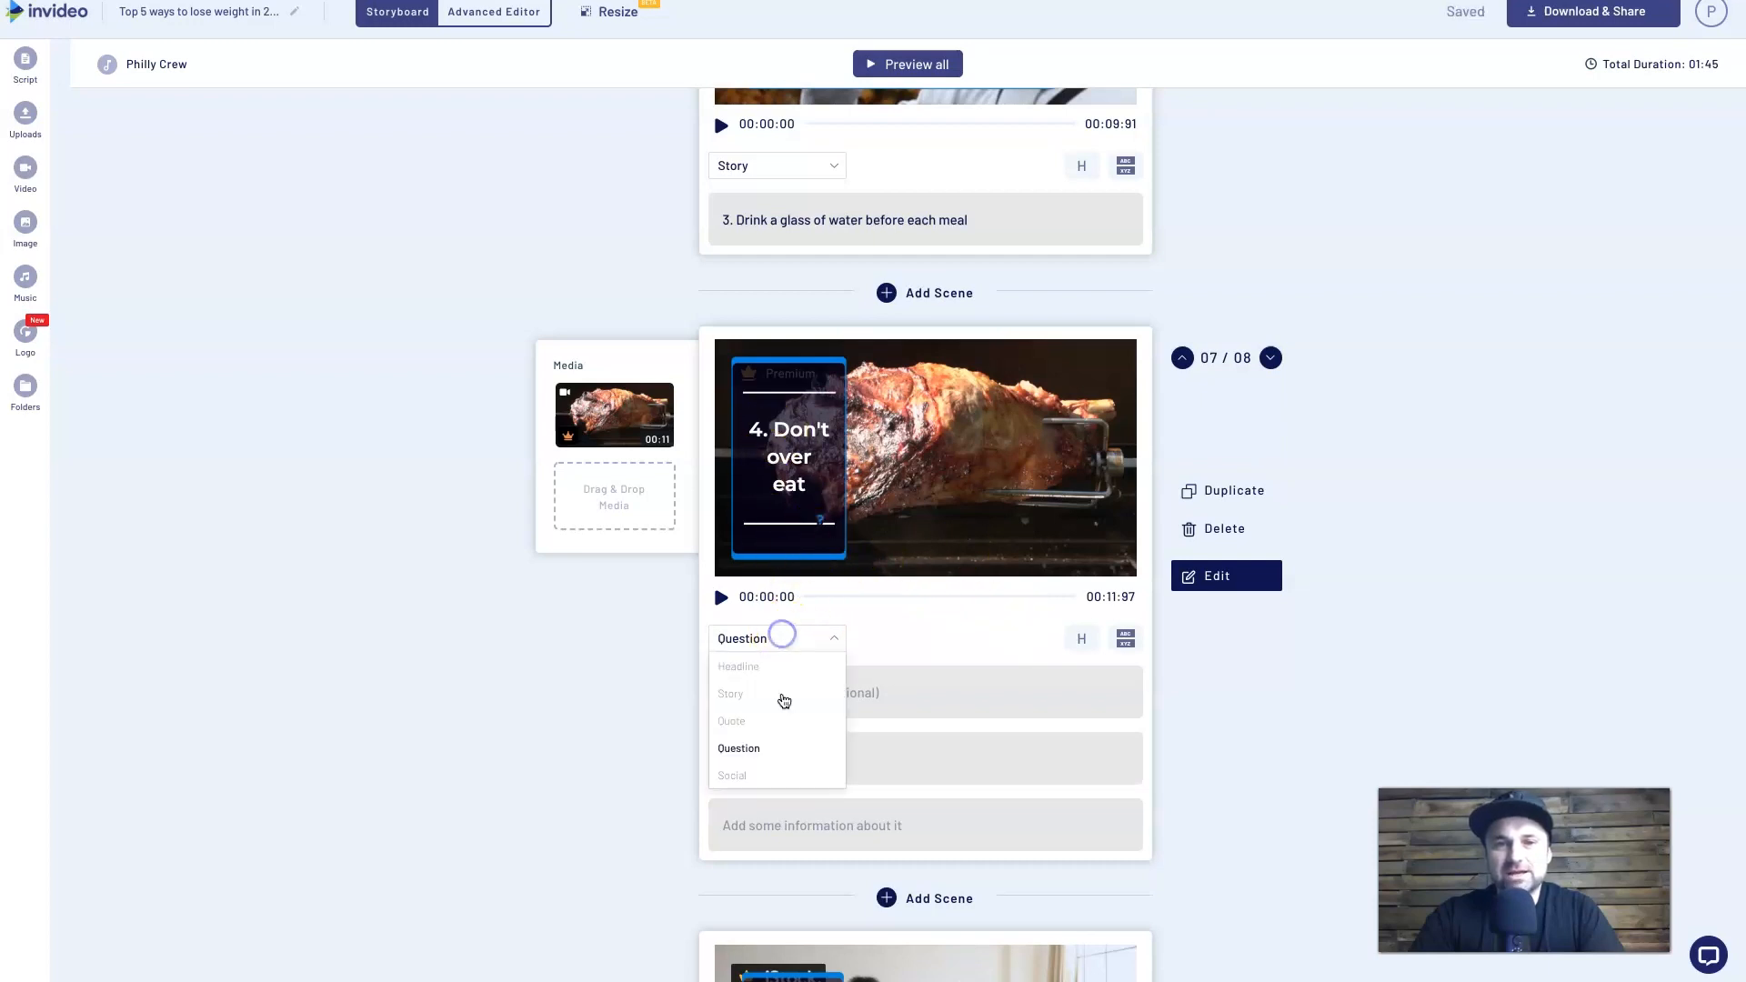
pyautogui.click(784, 672)
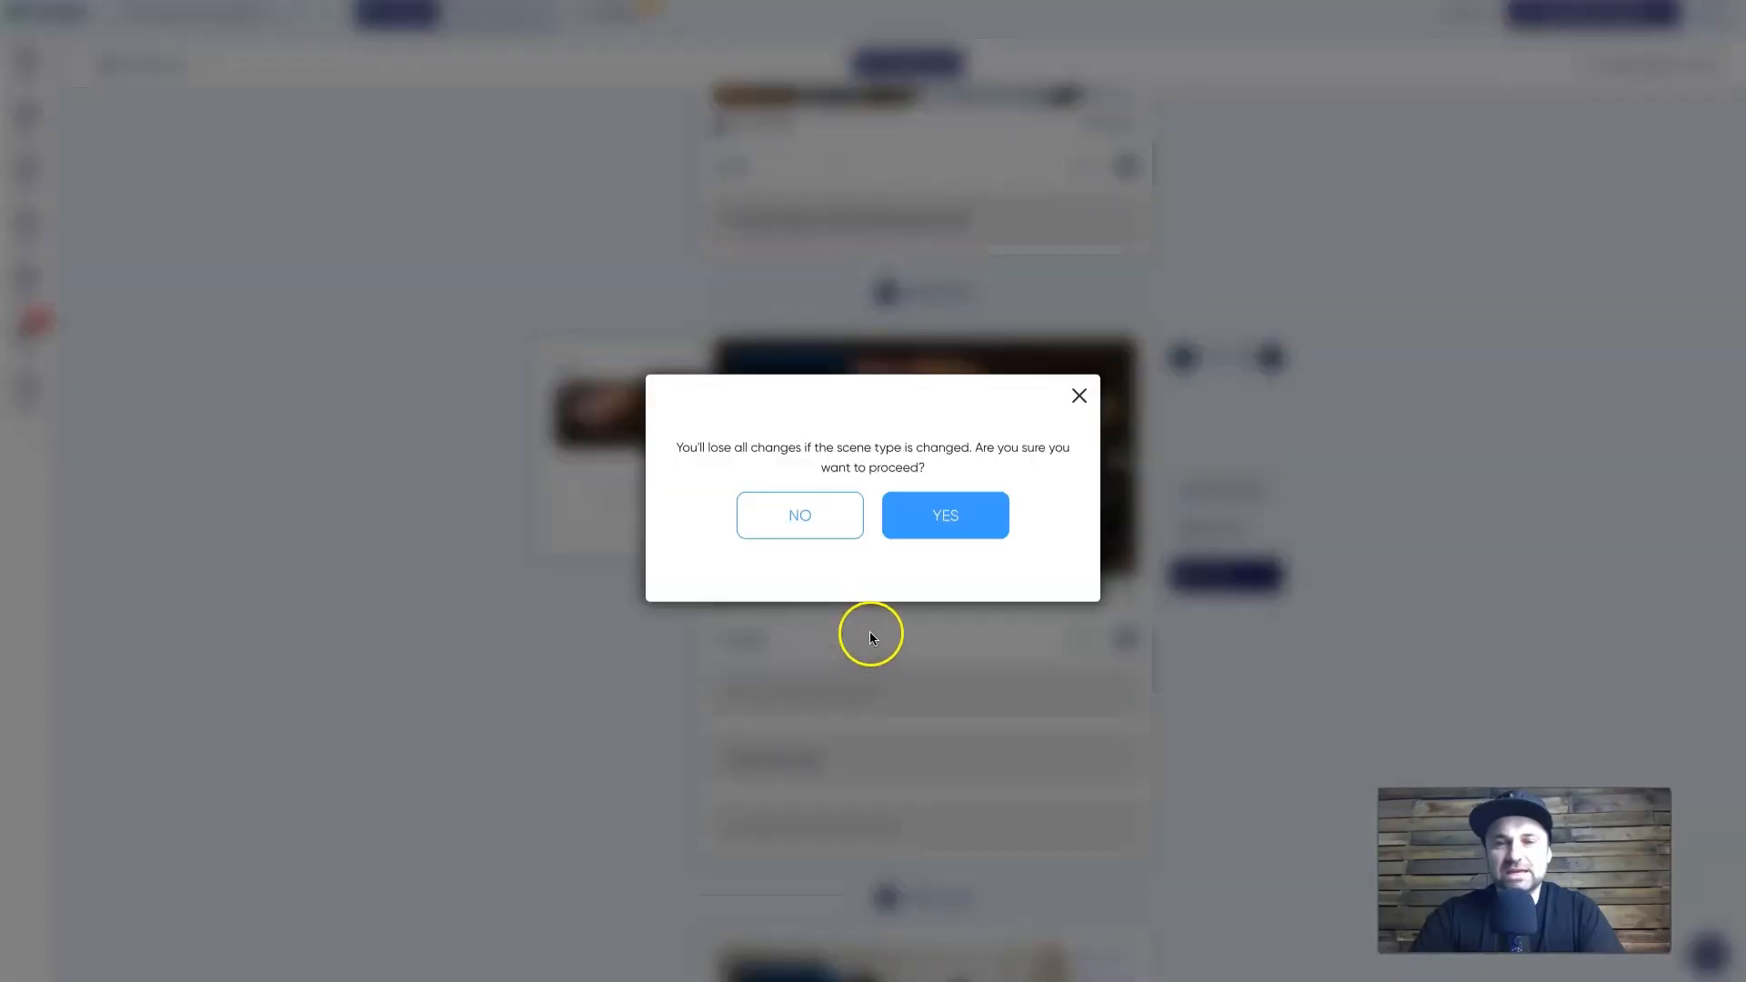
pyautogui.click(950, 526)
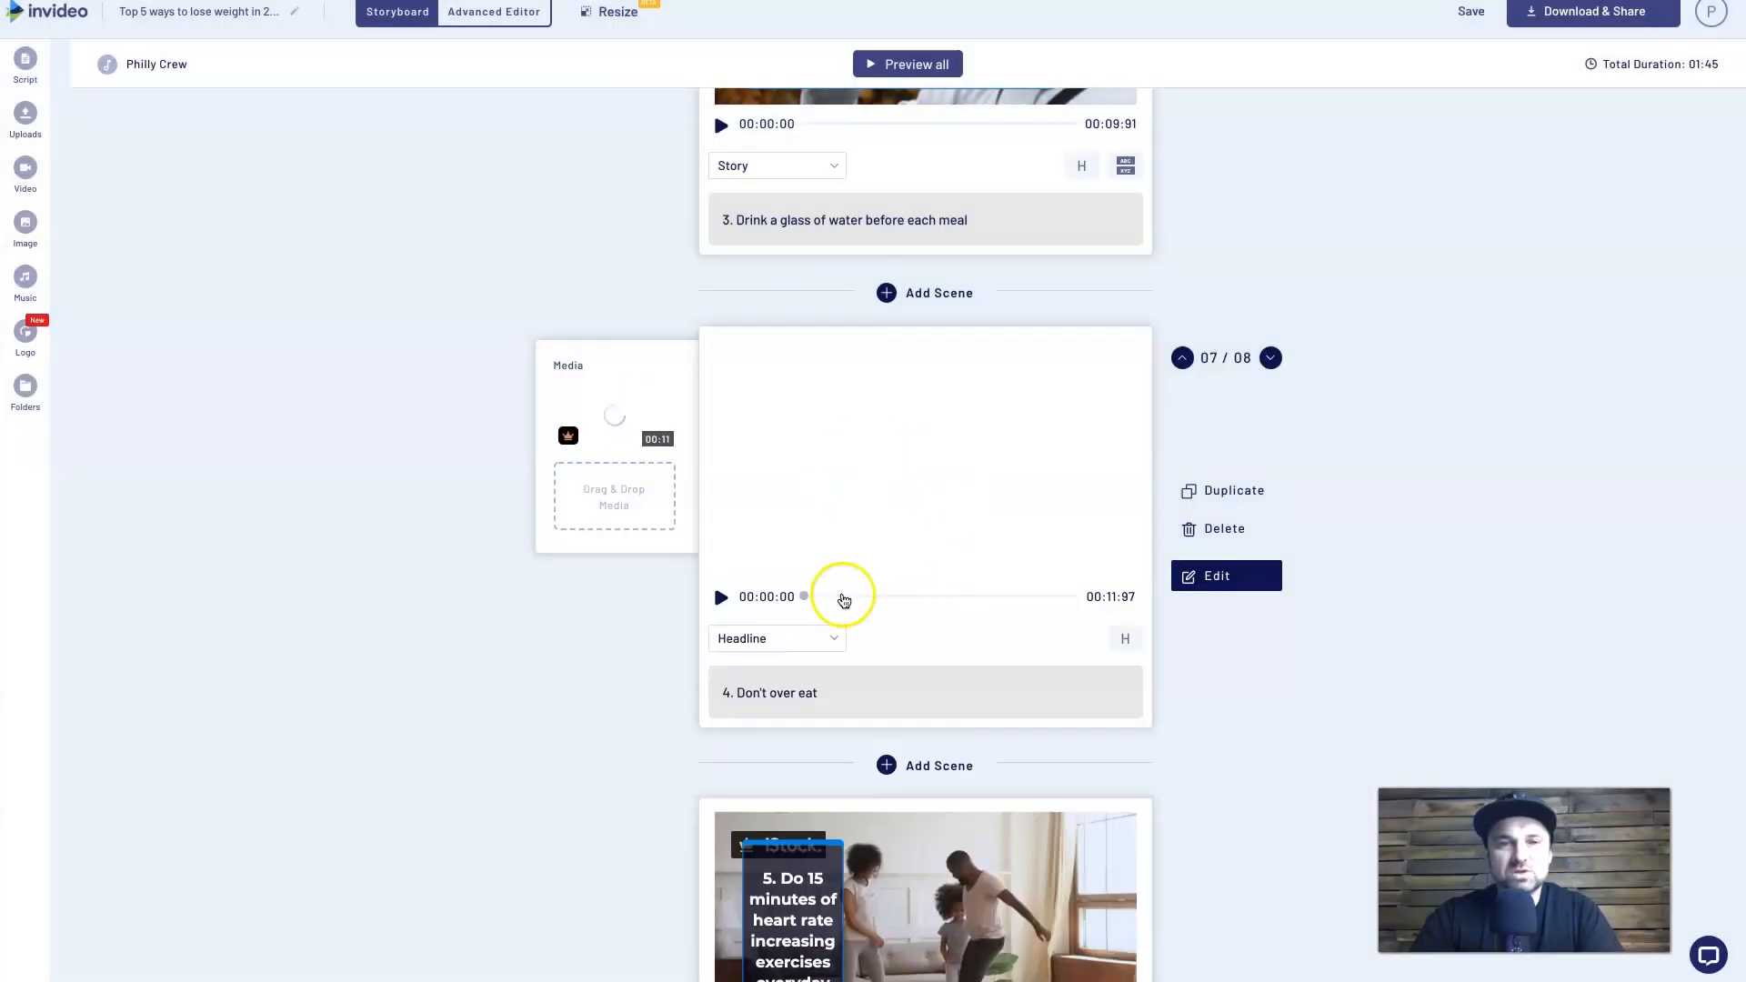
# - Change the last scene, "5. Do 15 minutes of heart rate increasing exercises everyday", to the Headline type
pyautogui.scroll(-3, 878, 632)
pyautogui.click(776, 800)
pyautogui.click(767, 834)
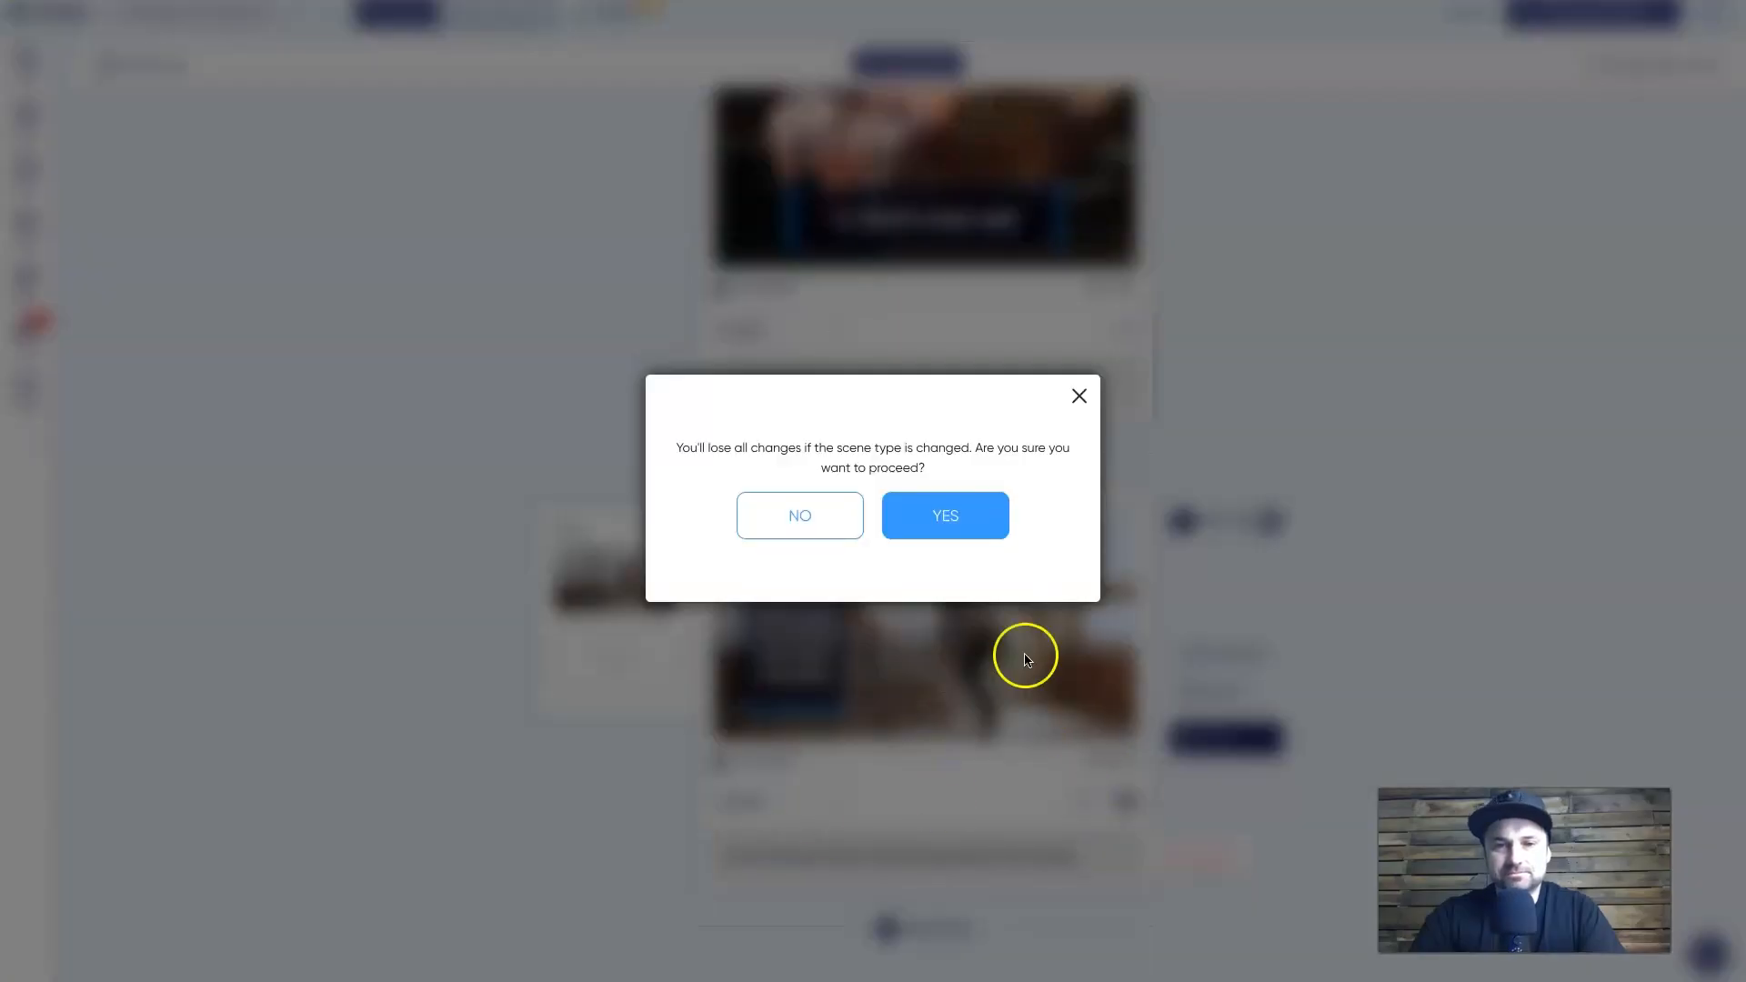
pyautogui.click(966, 522)
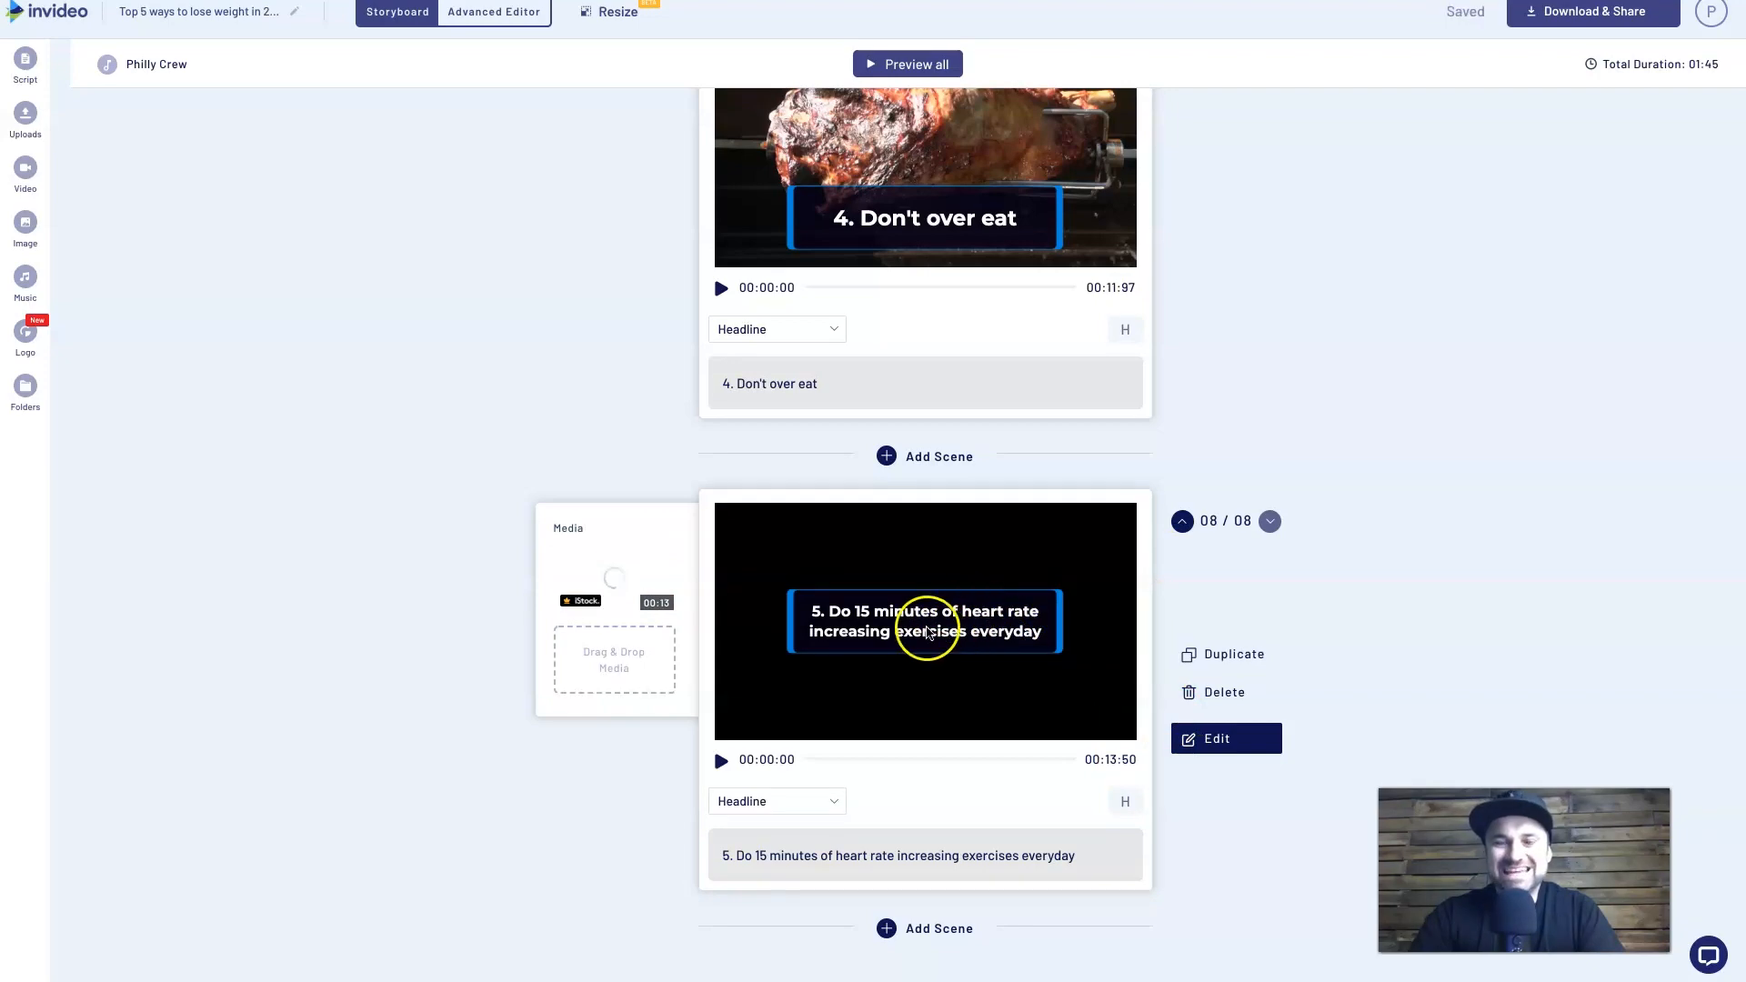
# - Edit the last scene to use the layout with the boxed caption near the frame's bottom, and save it
pyautogui.click(1225, 741)
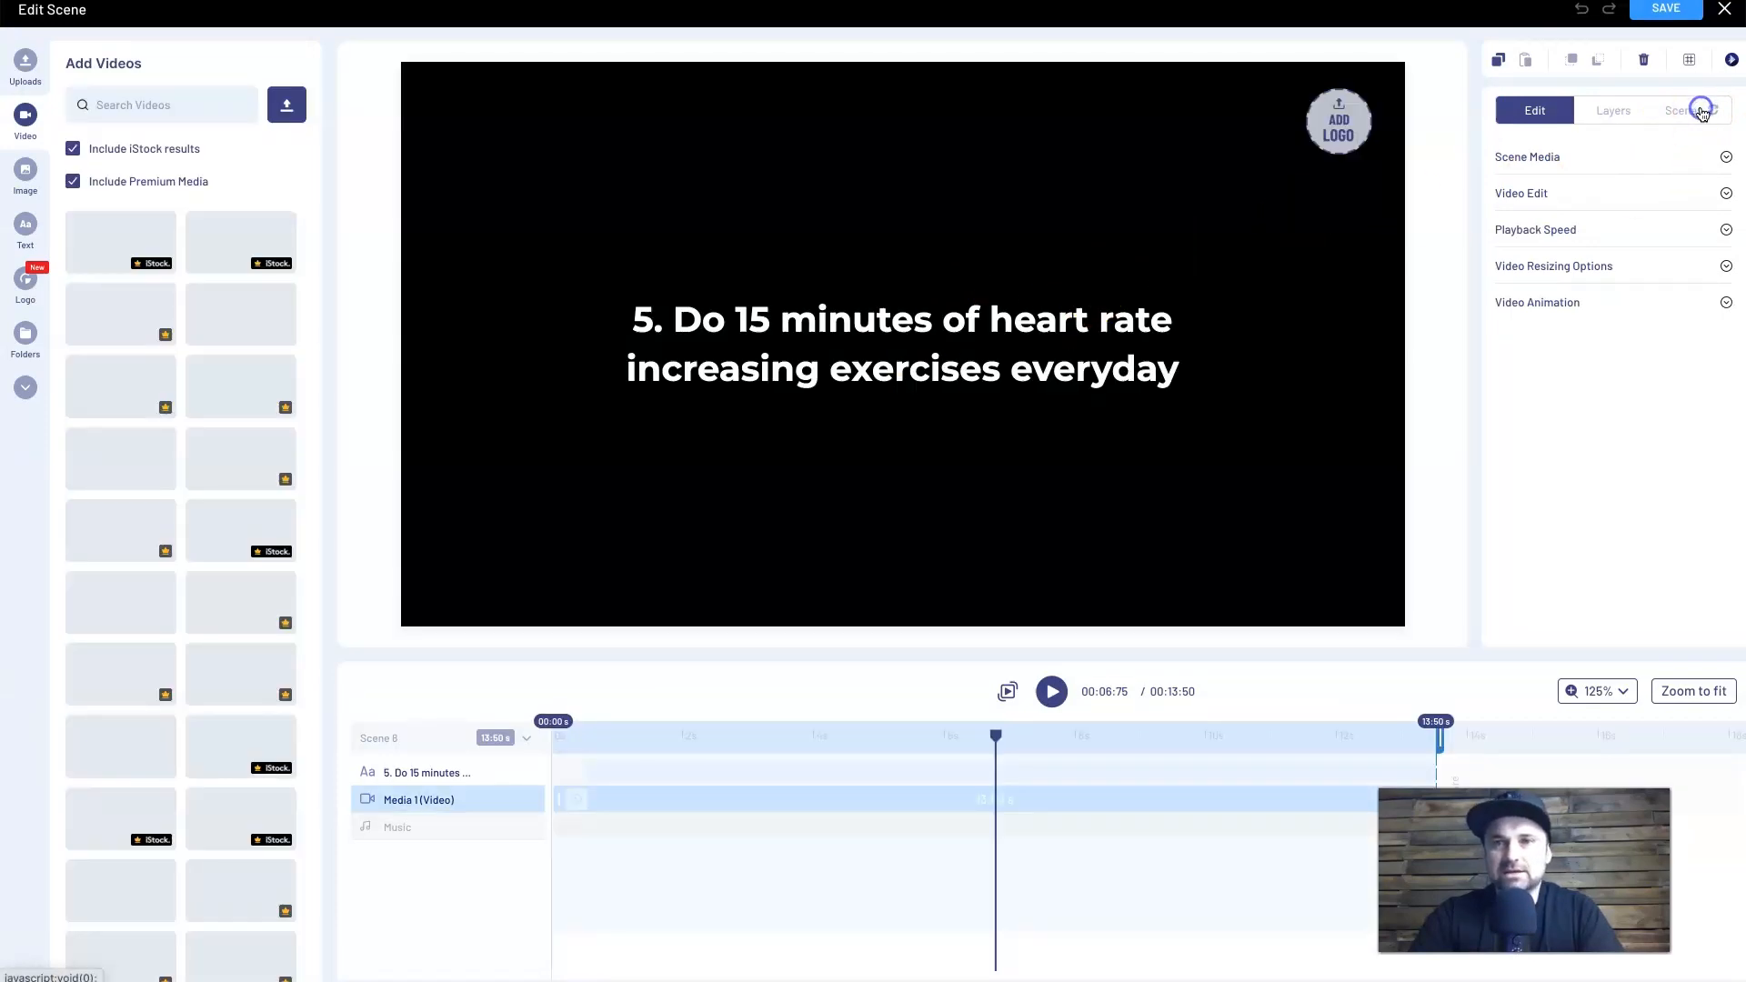
pyautogui.click(1701, 111)
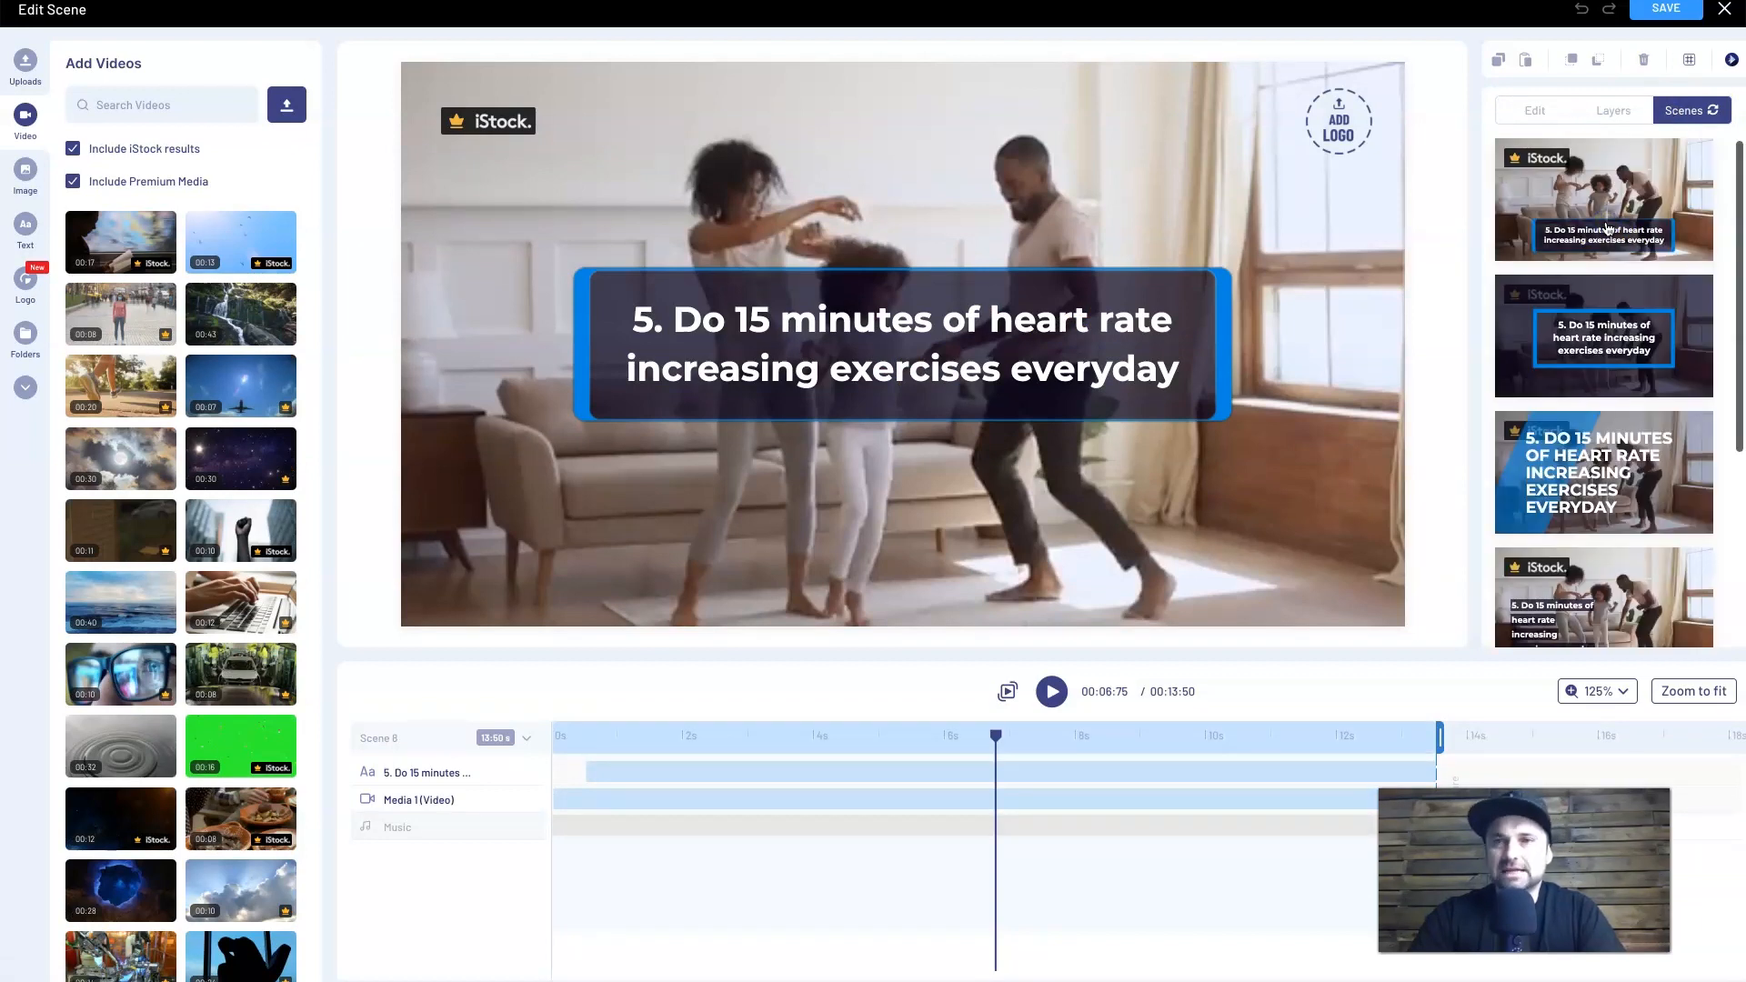
pyautogui.click(1607, 229)
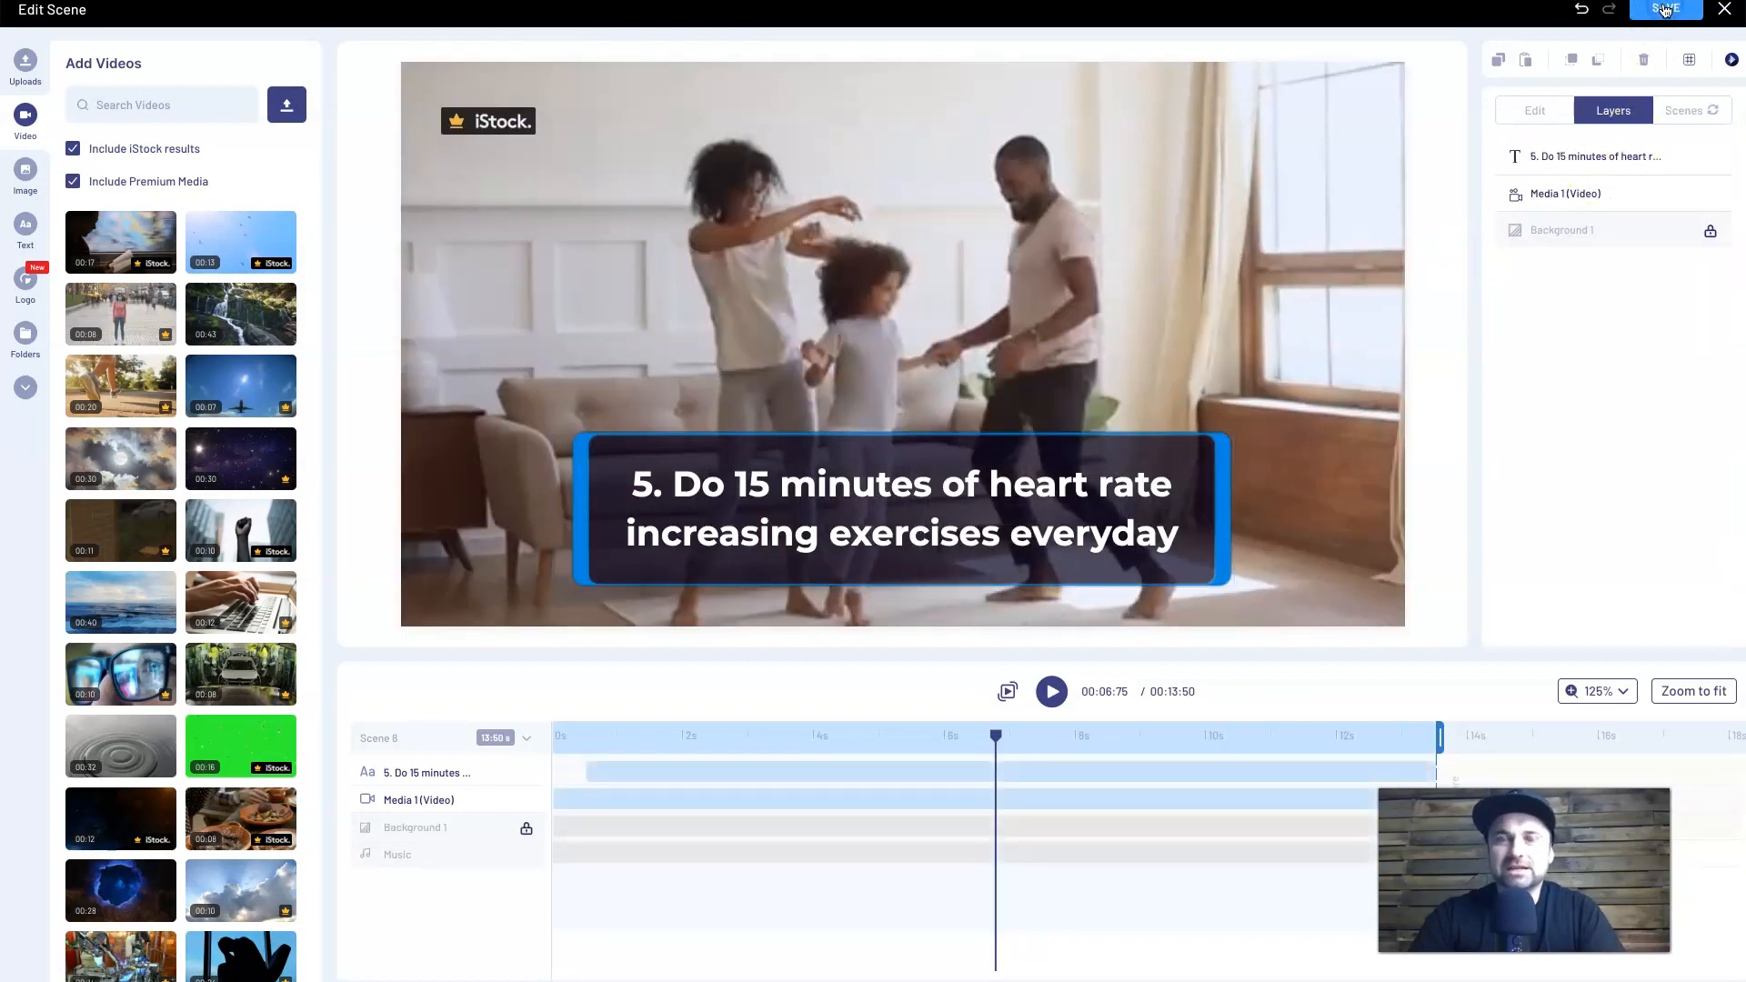
pyautogui.click(1665, 10)
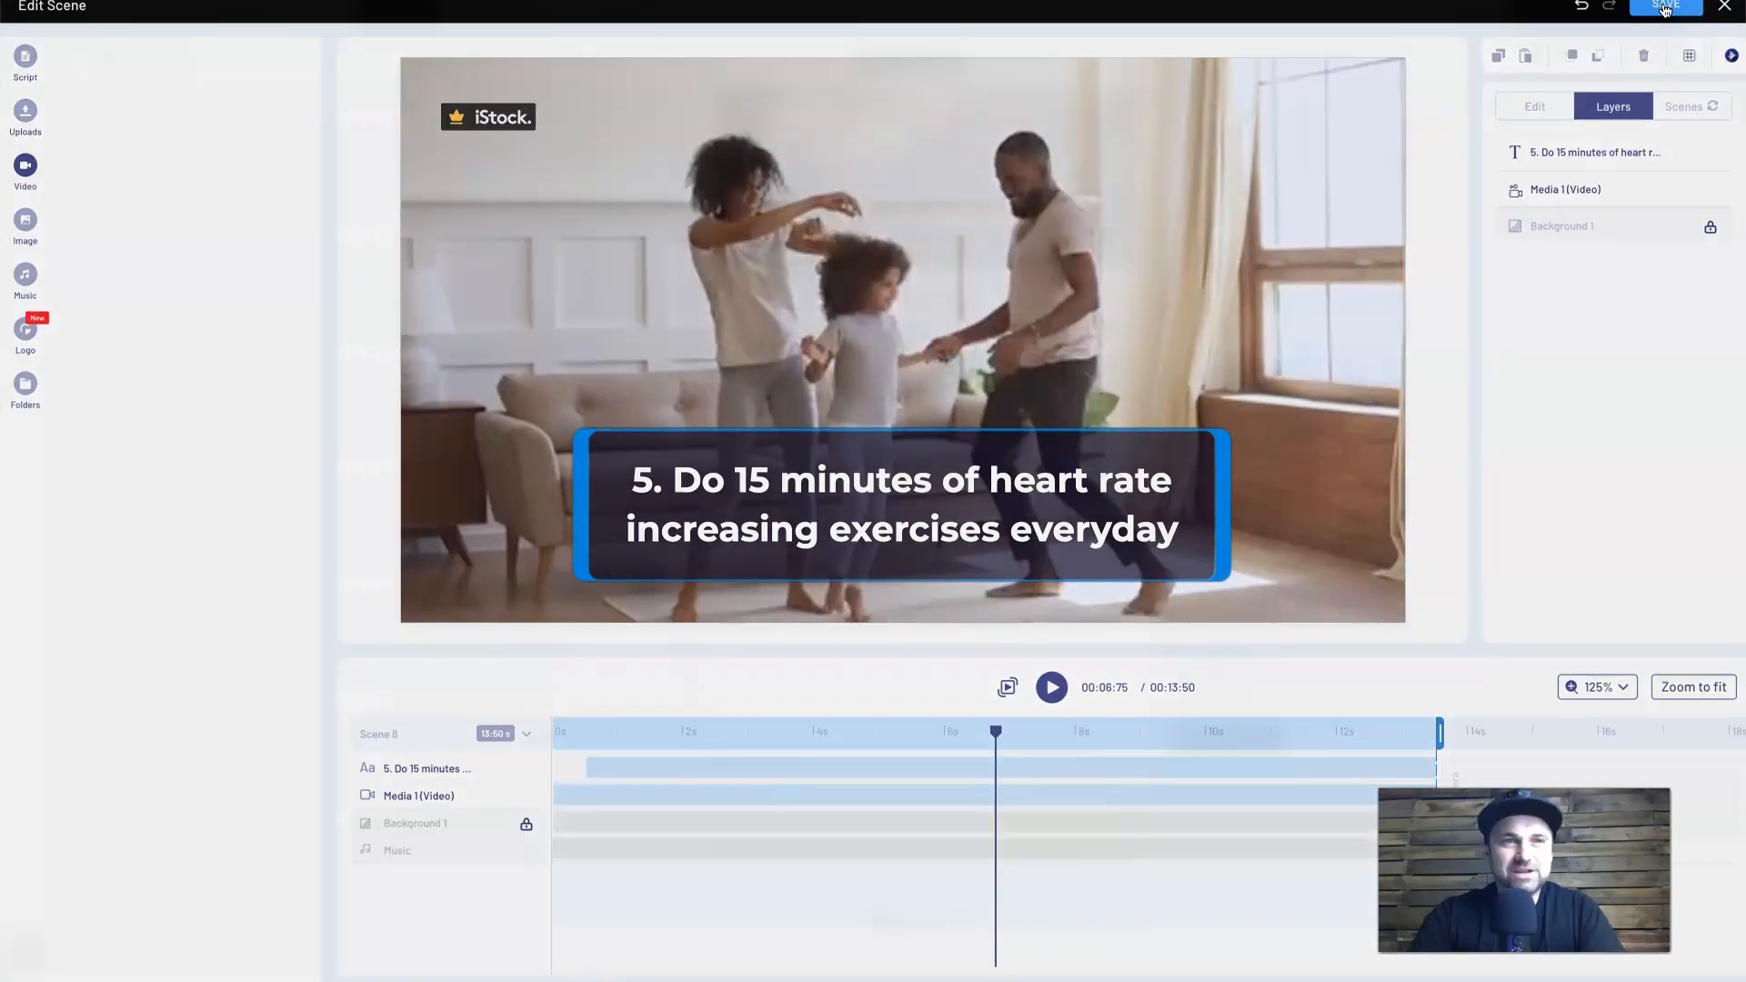
pyautogui.click(1722, 12)
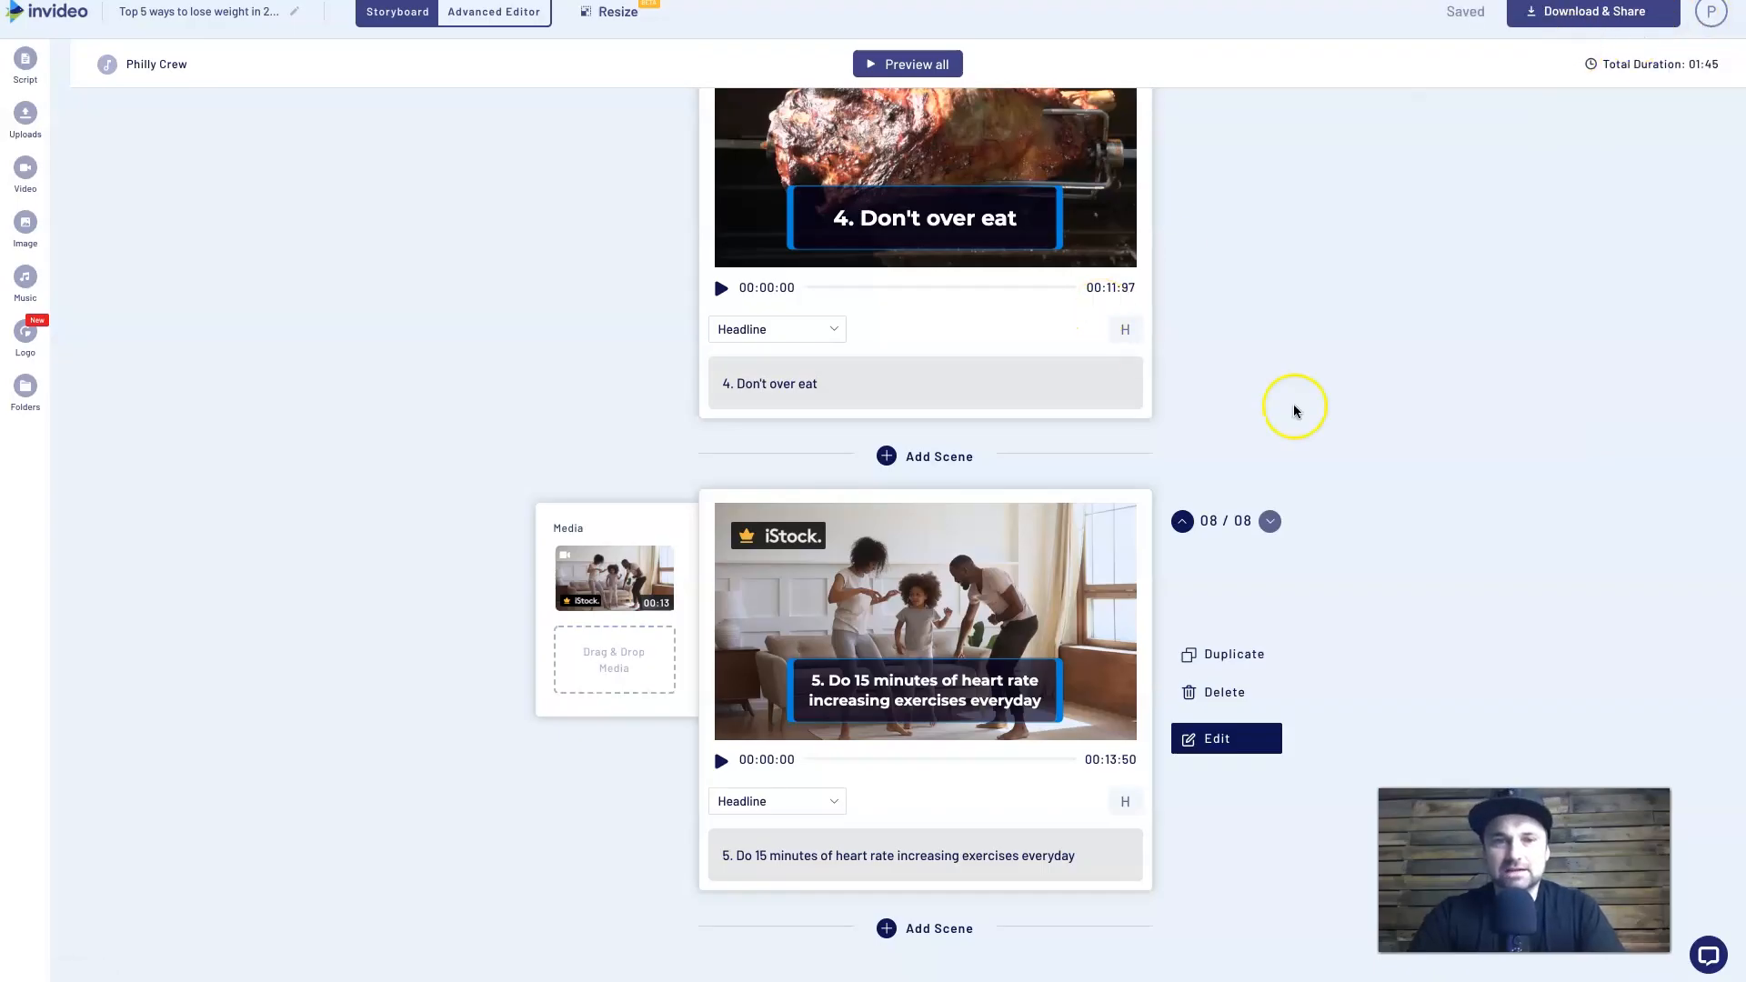
# - Look over the storyboard scenes and export the finished video, agreeing to leave the editor page
pyautogui.scroll(5, 1357, 433)
pyautogui.scroll(-20, 1357, 433)
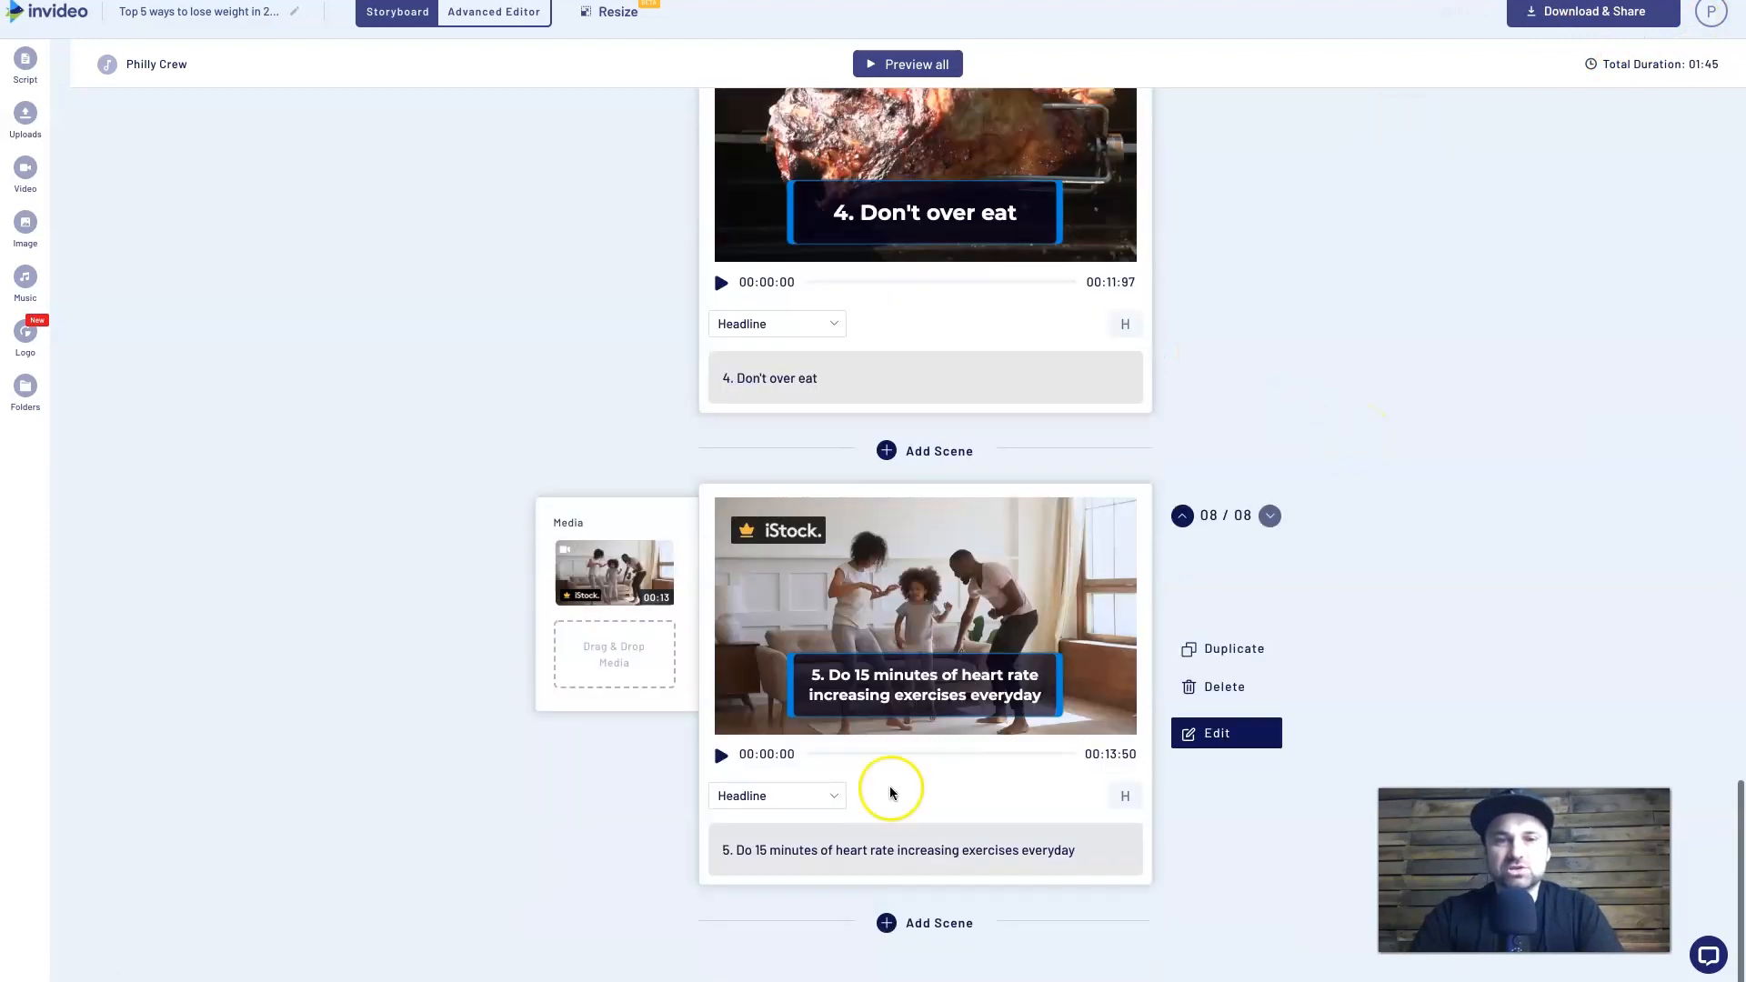
pyautogui.scroll(20, 1317, 682)
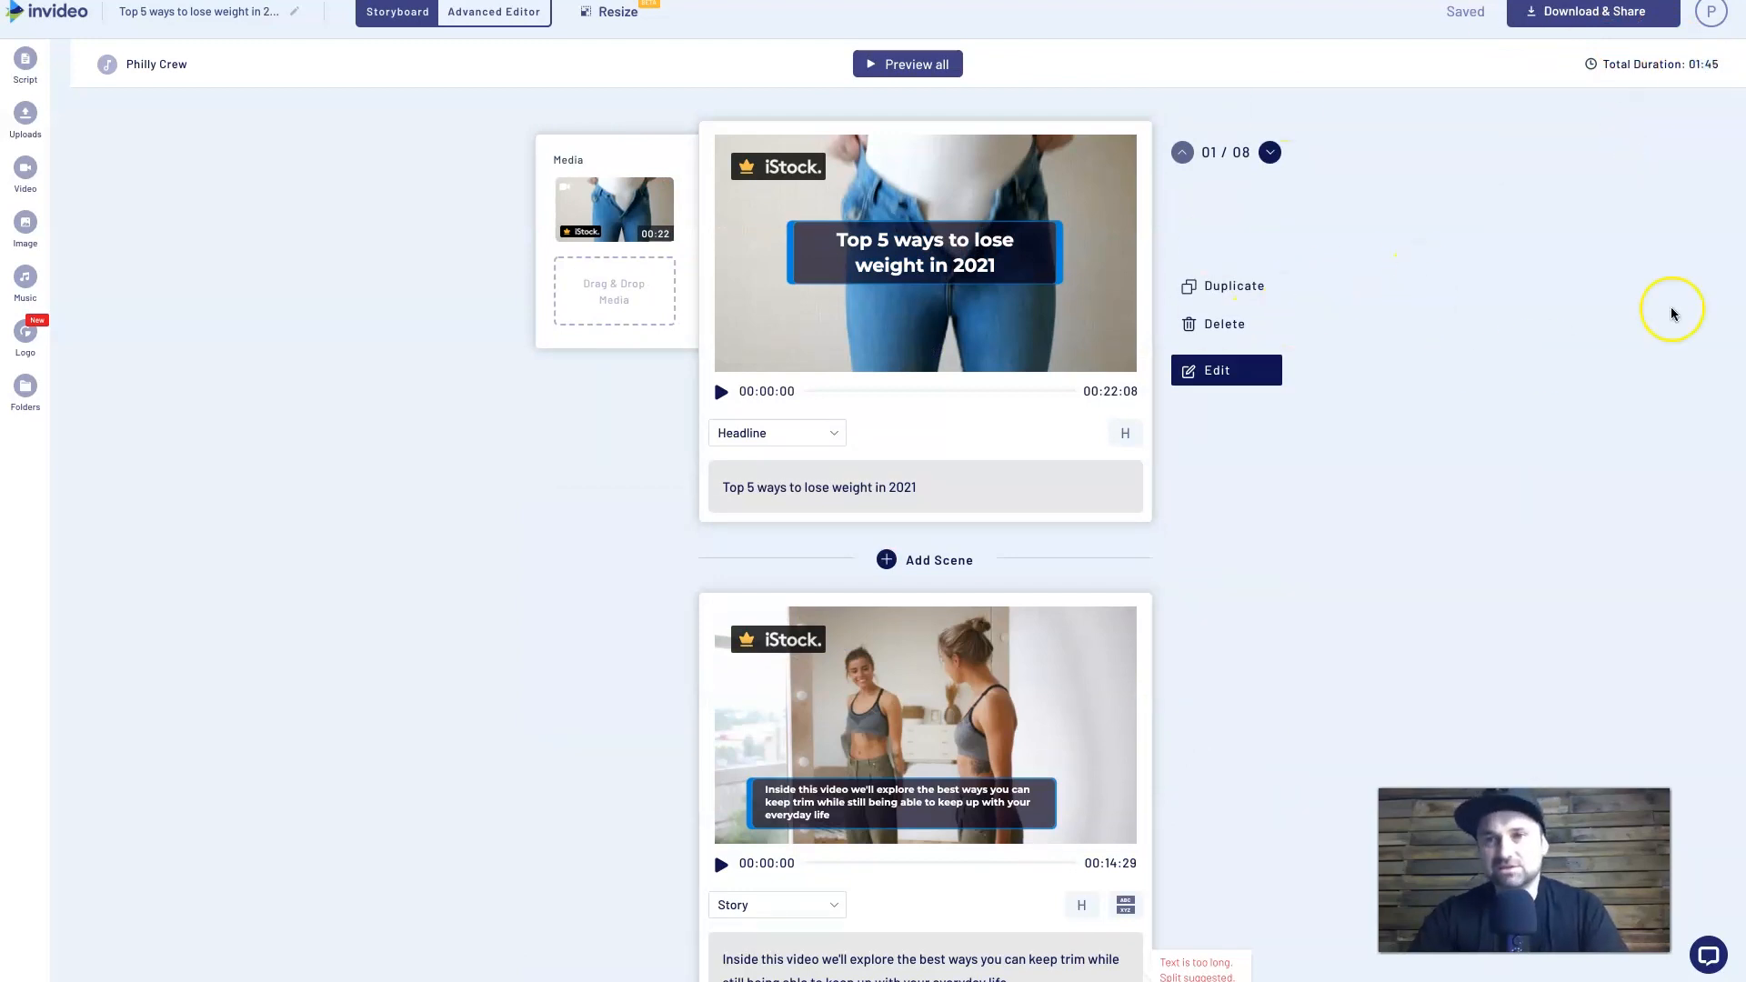
pyautogui.scroll(-1, 1613, 386)
pyautogui.scroll(1, 1613, 387)
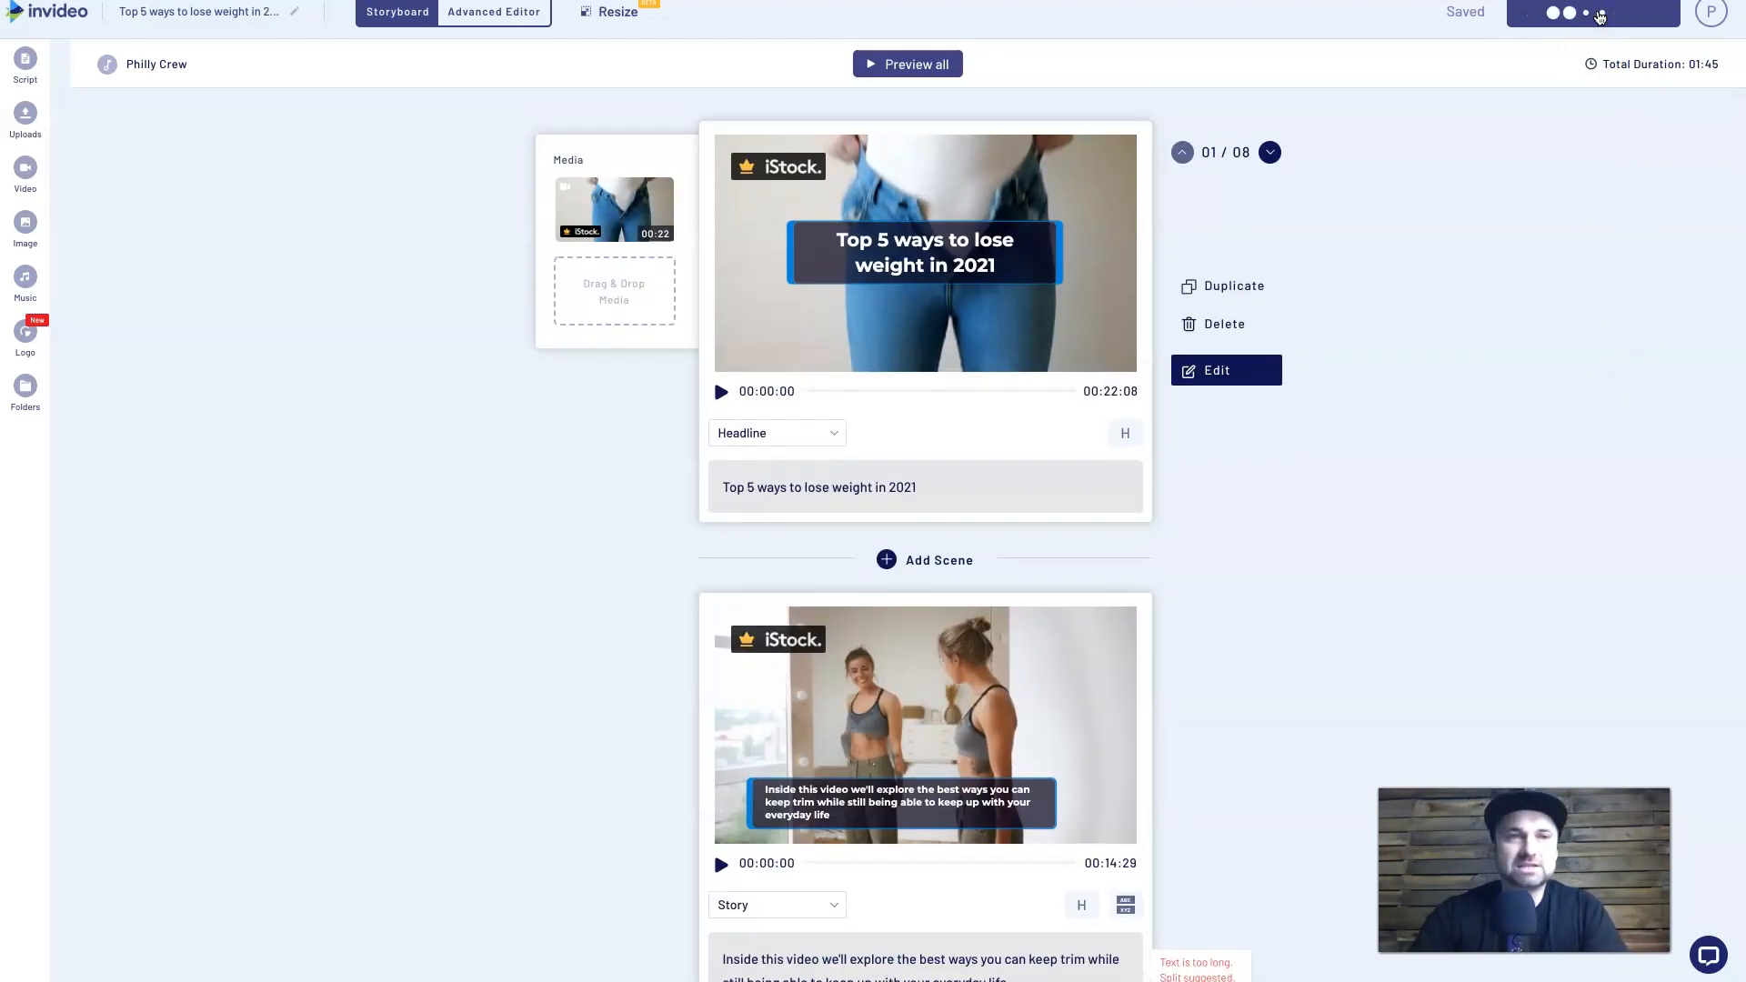
pyautogui.click(1531, 204)
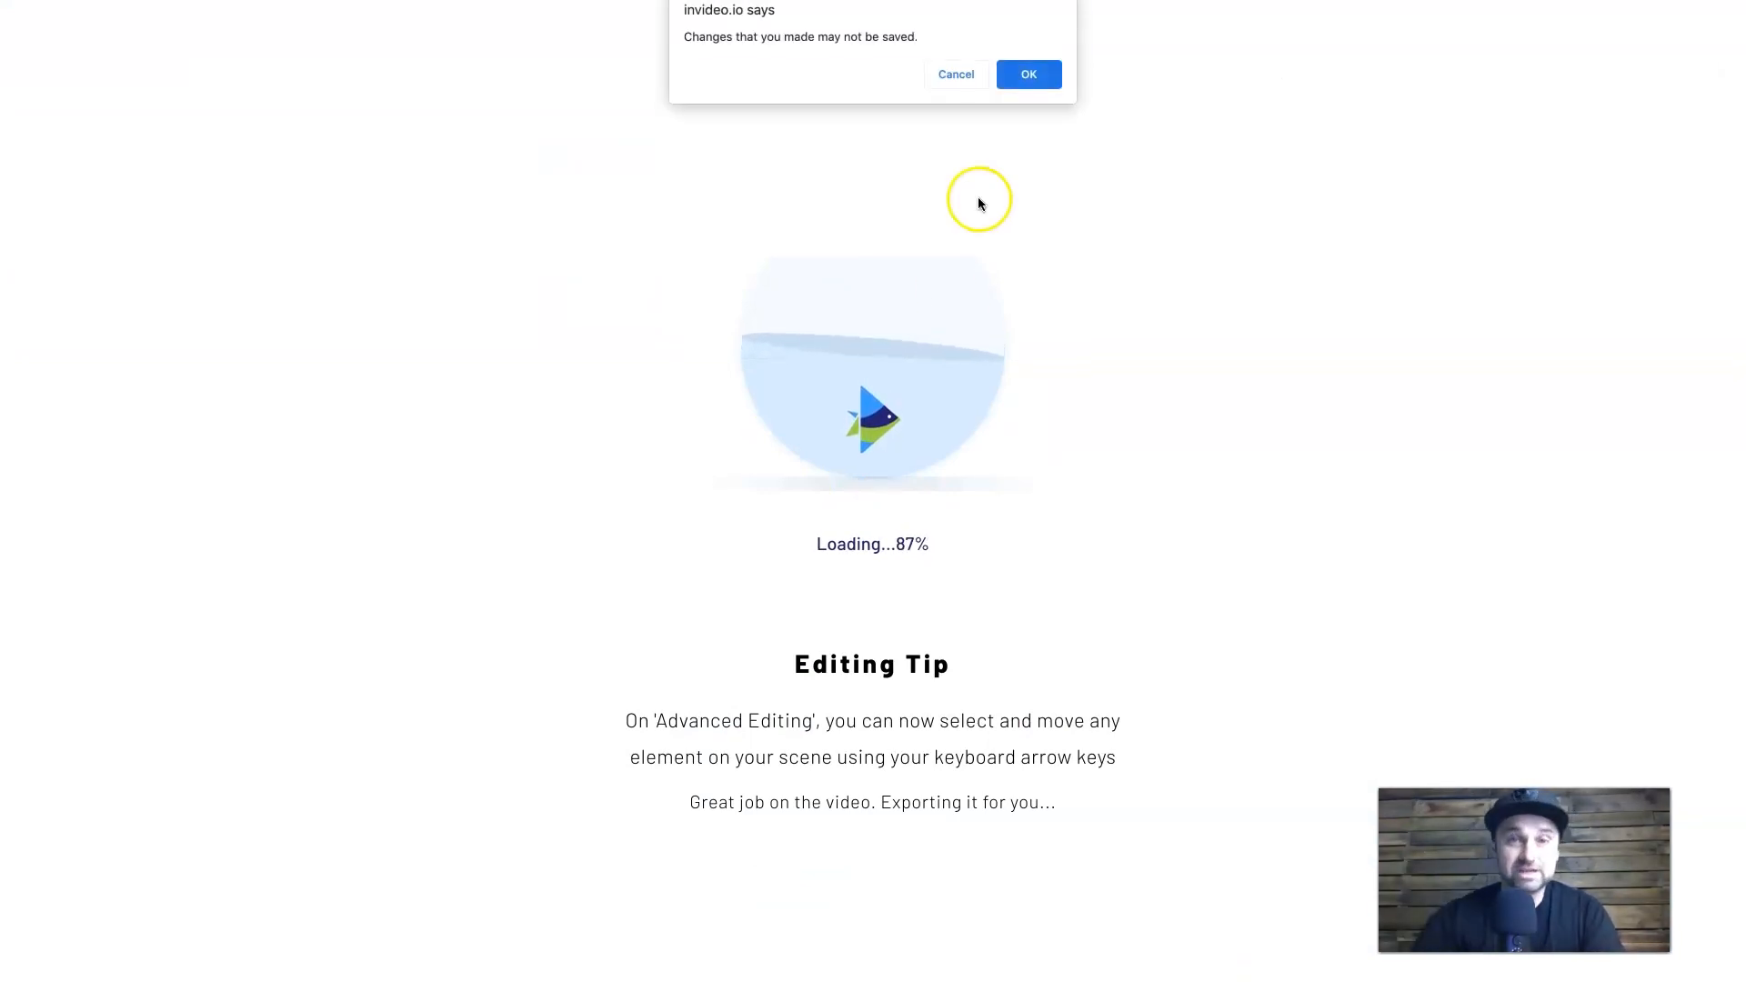
pyautogui.click(1026, 73)
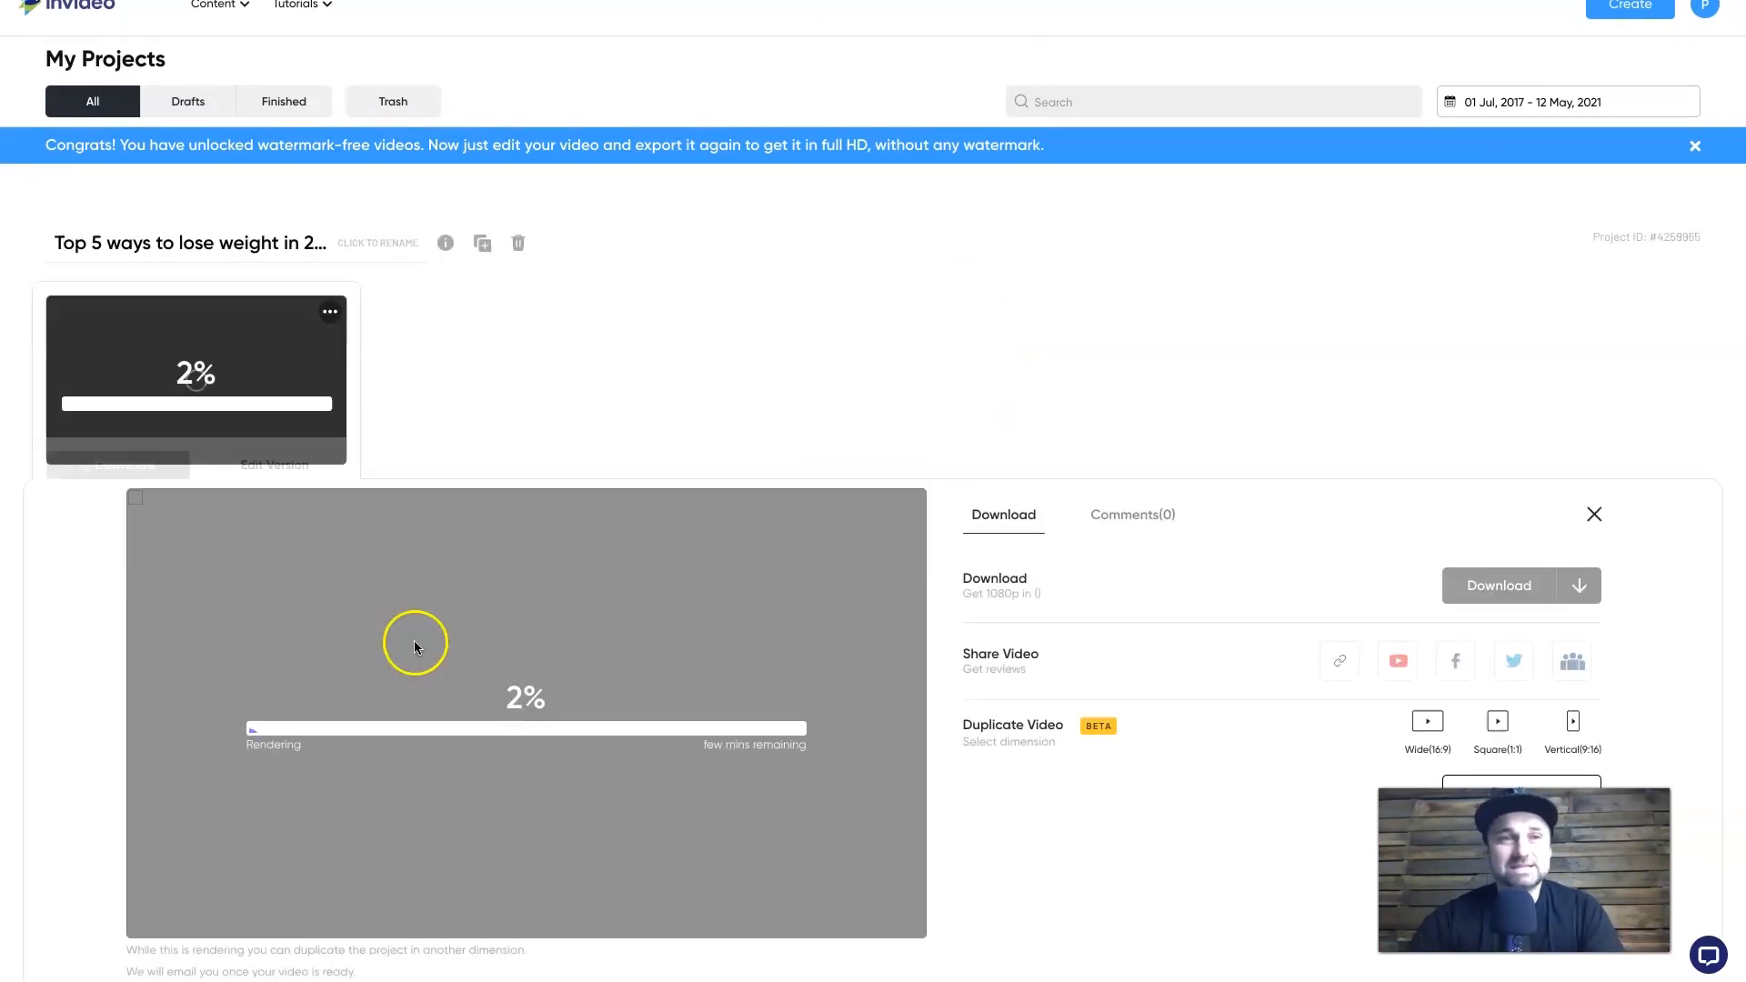
# - Download the finished blue logo-animation video from the project list, play the downloaded file, and close the player
pyautogui.scroll(-5, 921, 608)
pyautogui.scroll(-2, 924, 607)
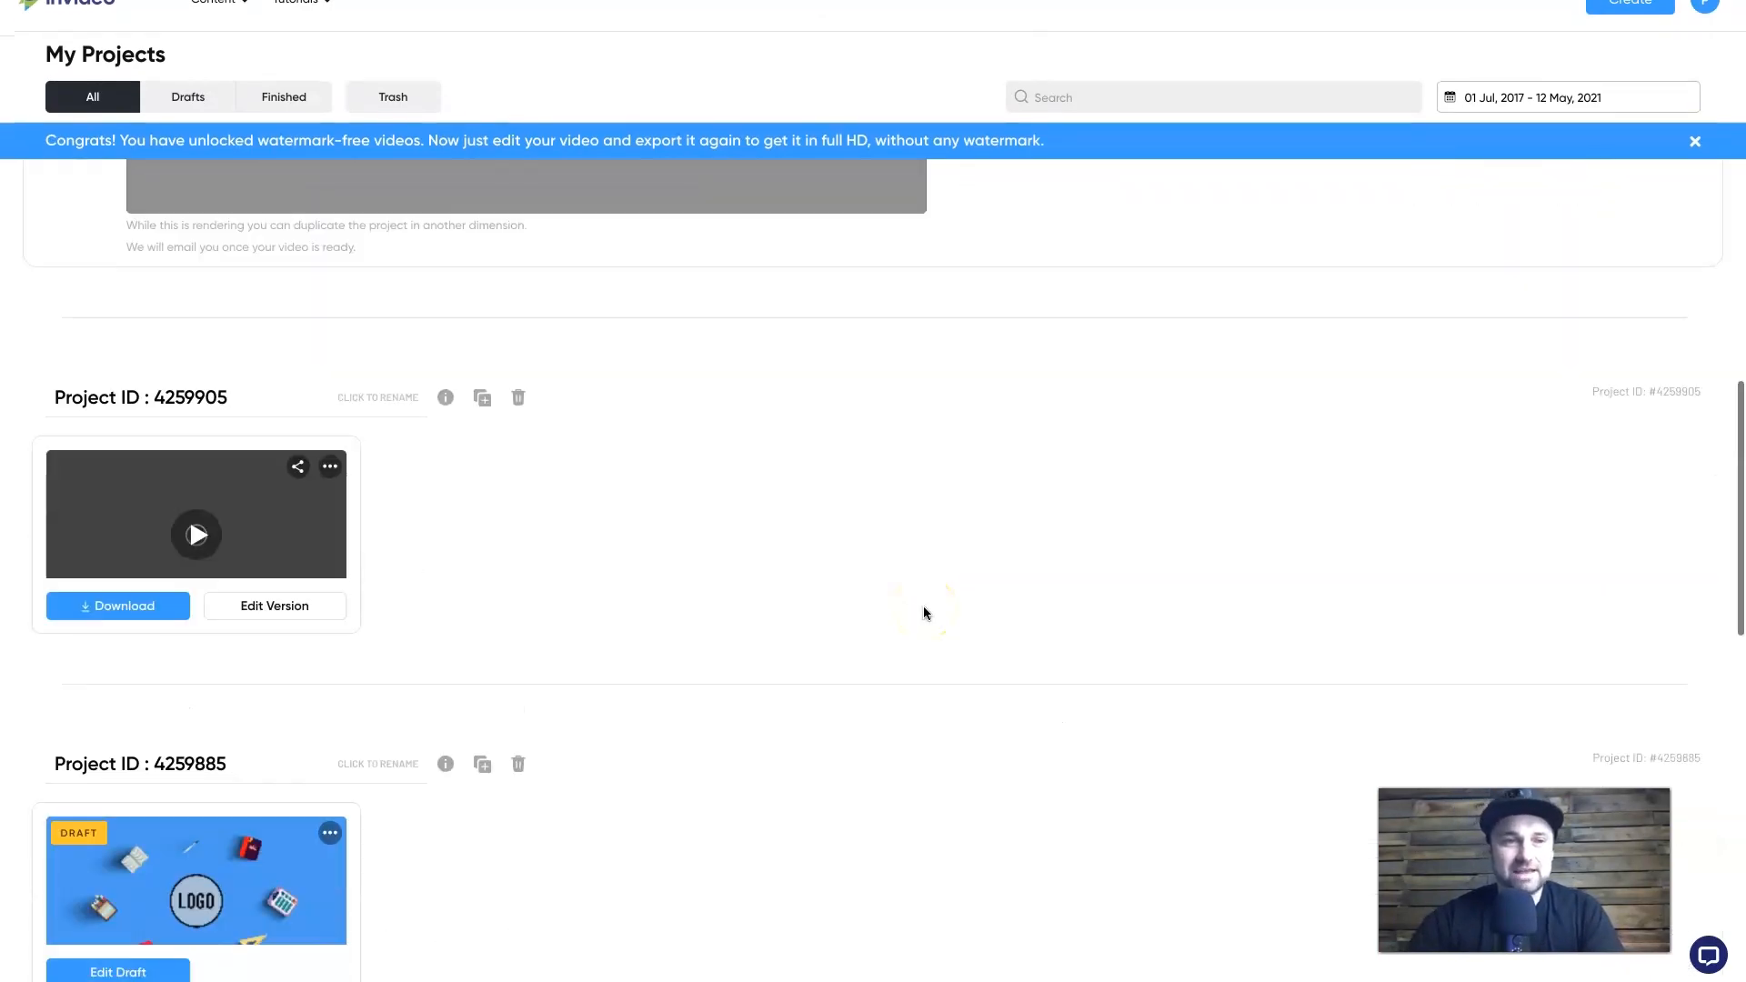
pyautogui.click(119, 607)
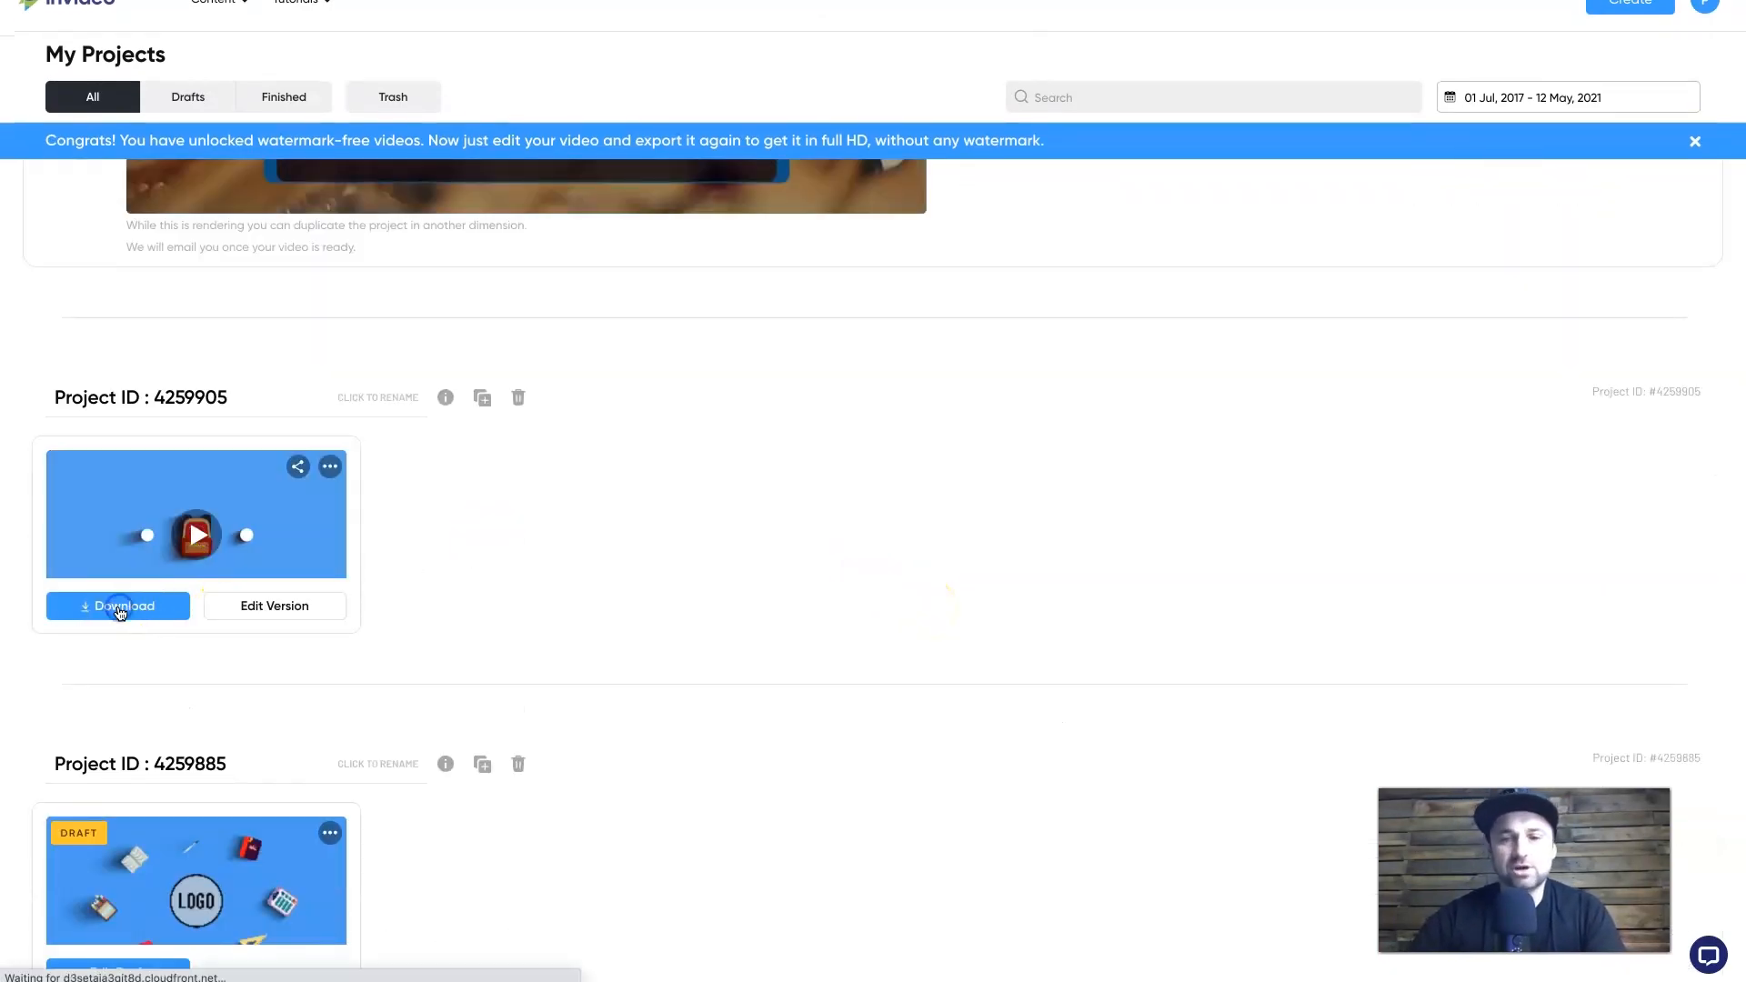
pyautogui.press('XF86AudioMute')
pyautogui.click(91, 966)
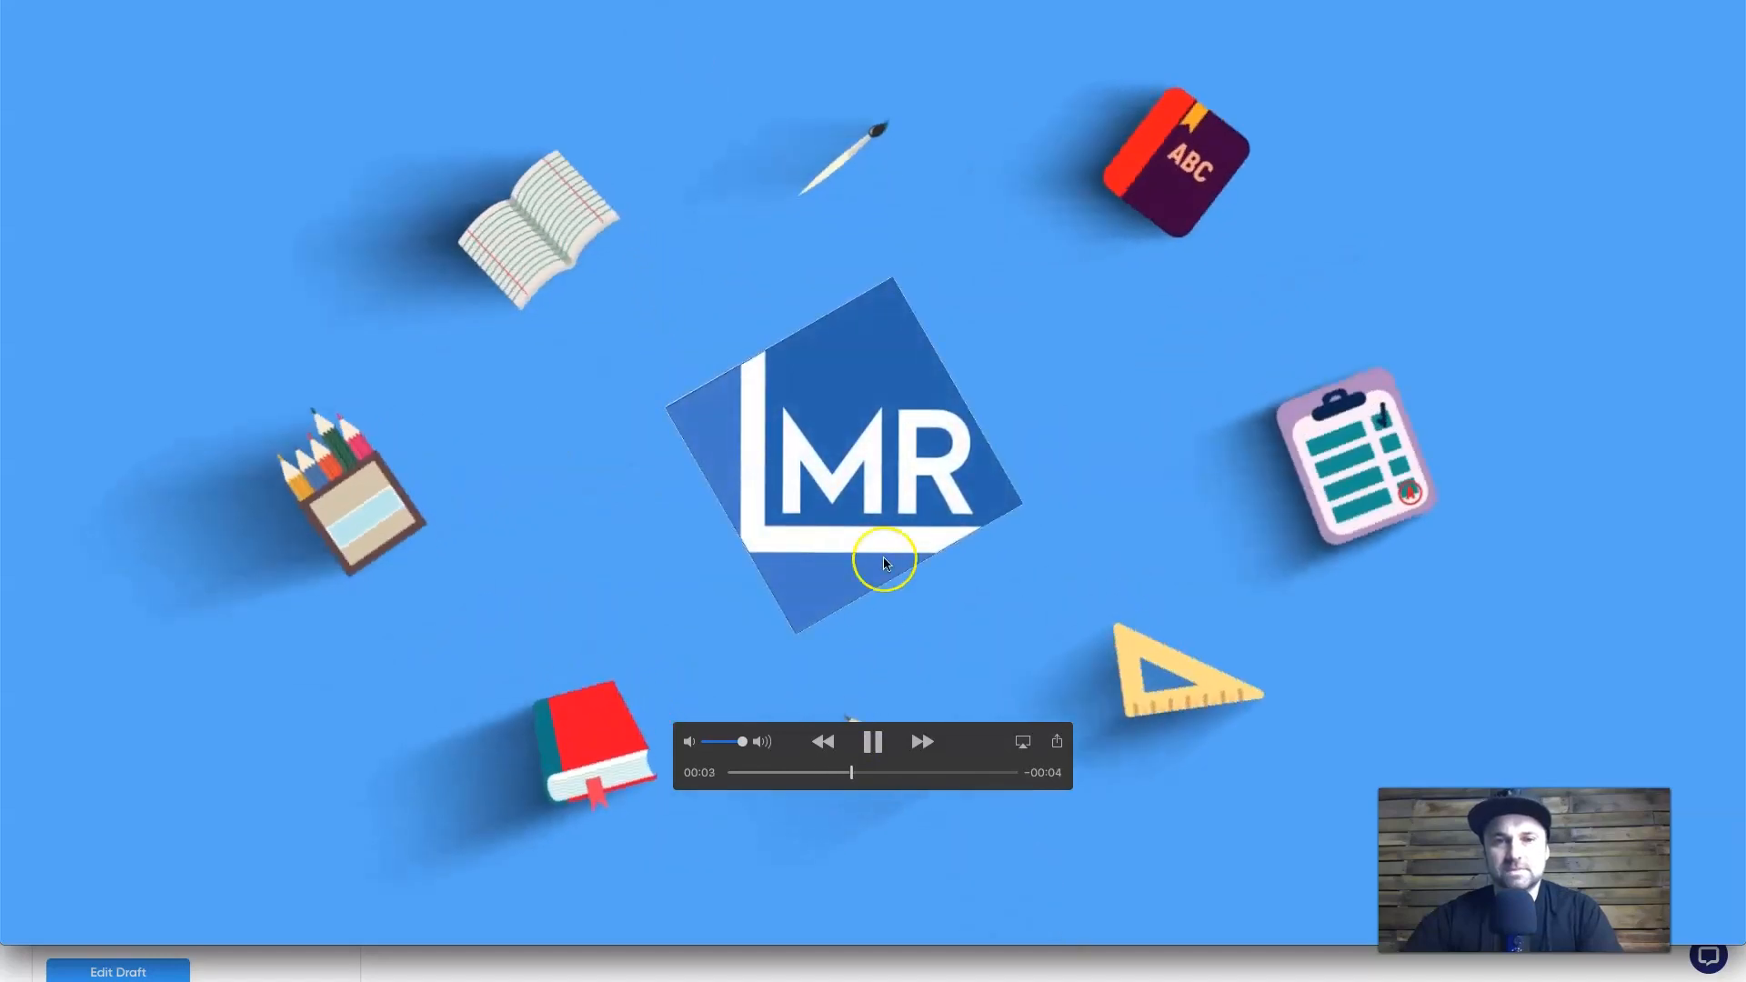
pyautogui.click(871, 741)
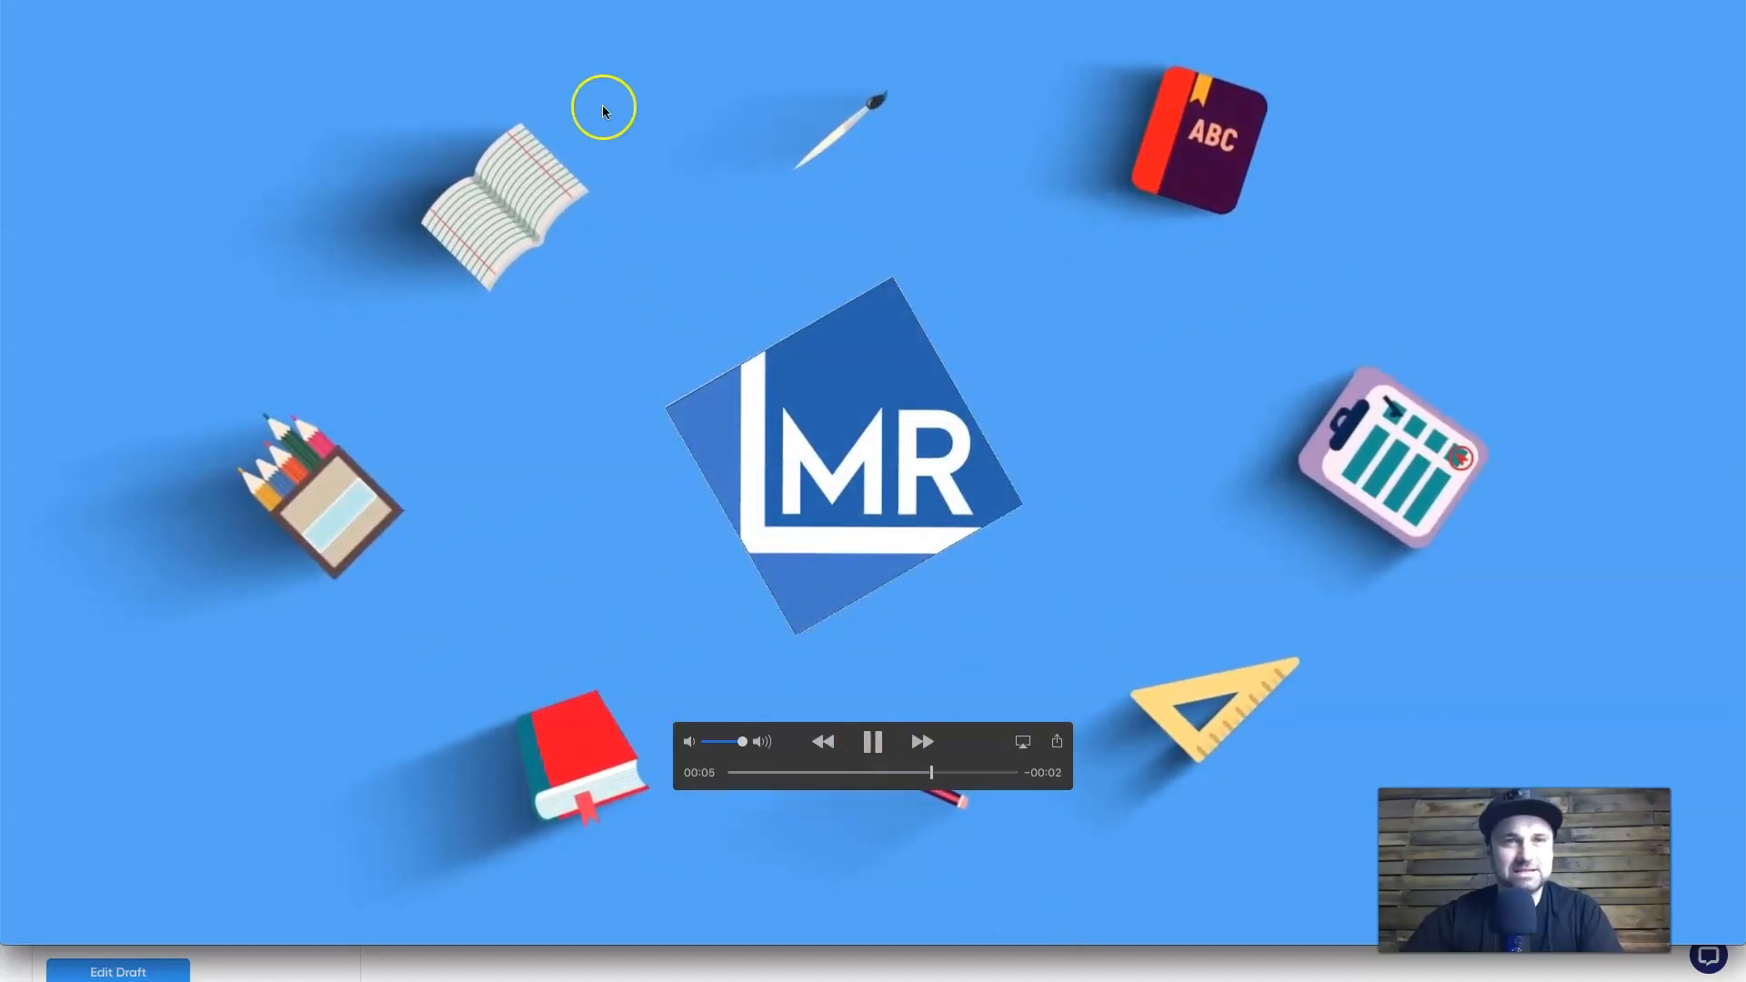
pyautogui.moveTo(659, 0); pyautogui.dragTo(659, 15)
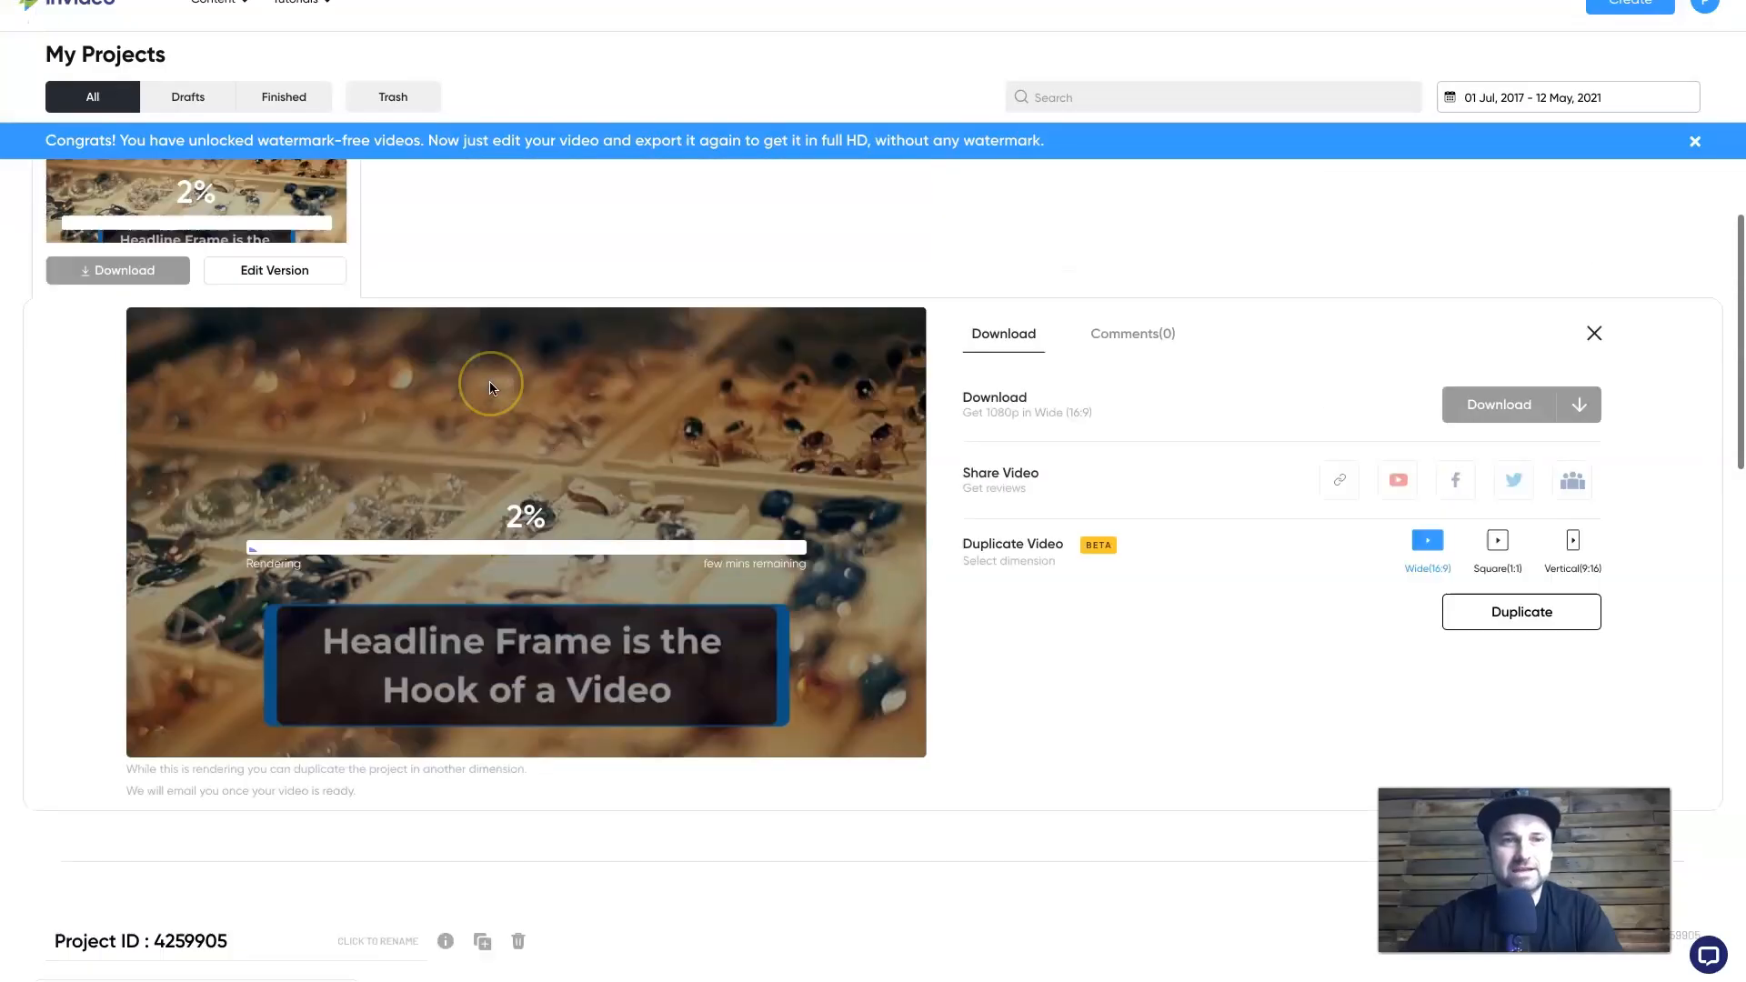
# - Download the rendered "Top 5 ways to lose weight in 2021" video and open the MP4 file
pyautogui.scroll(2, 489, 387)
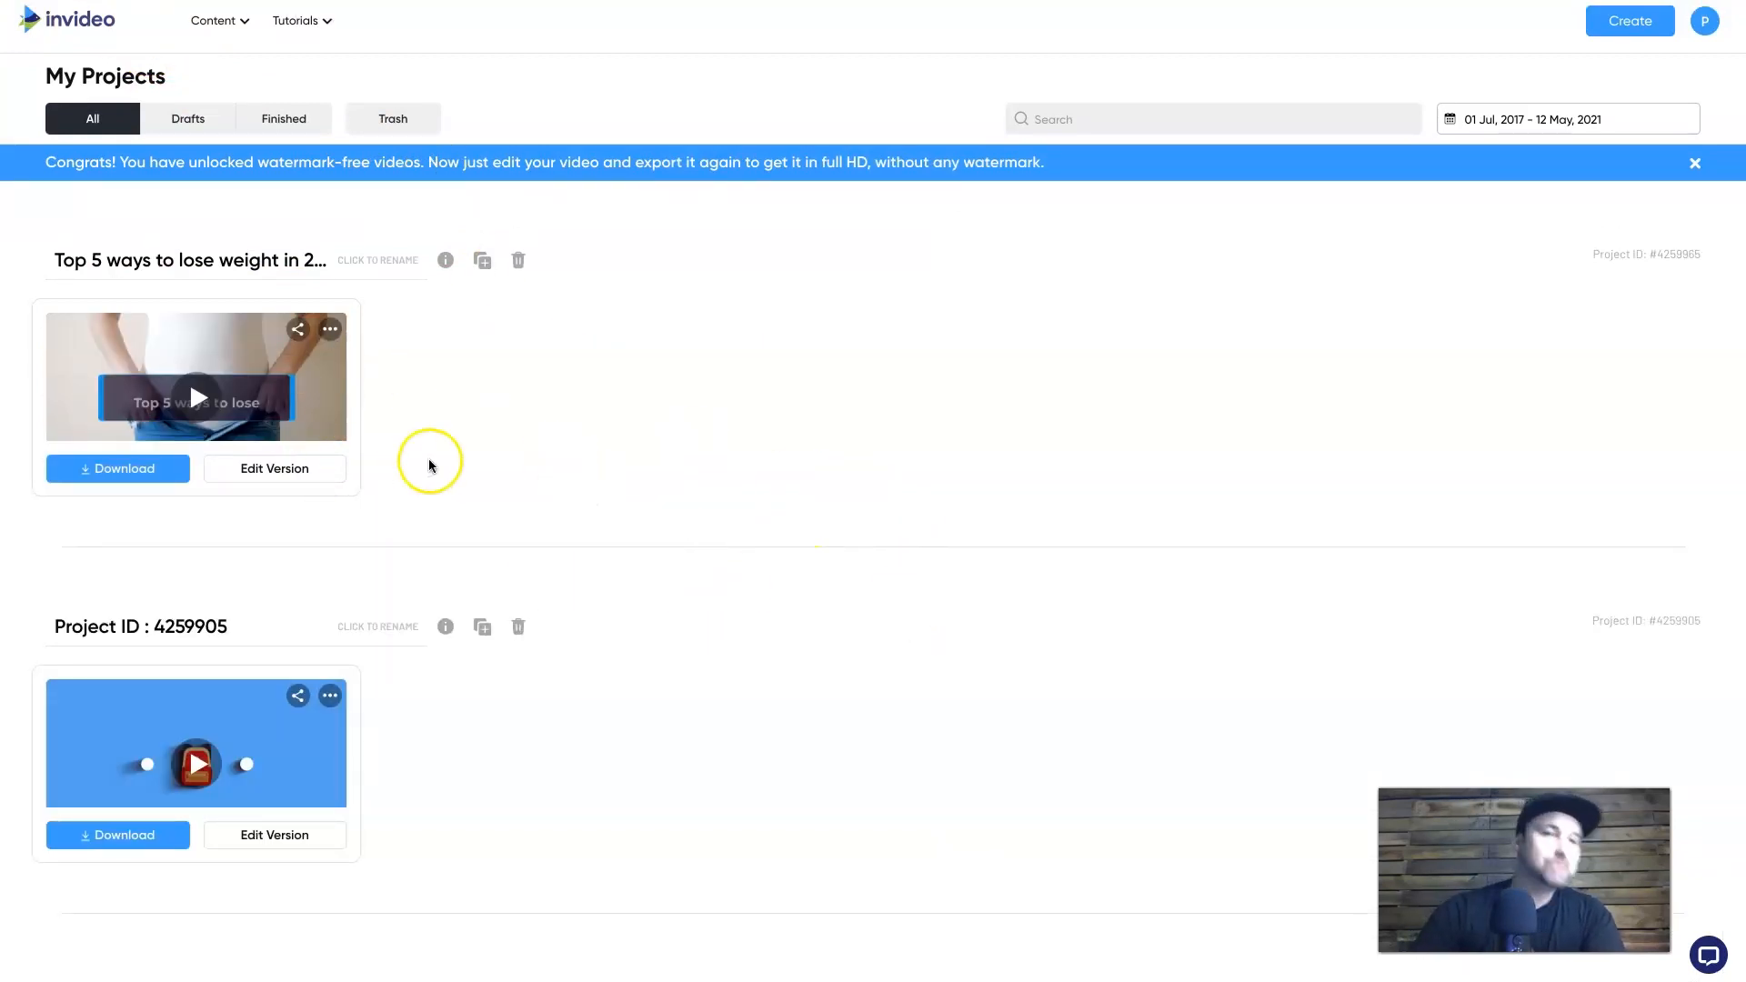
pyautogui.click(143, 470)
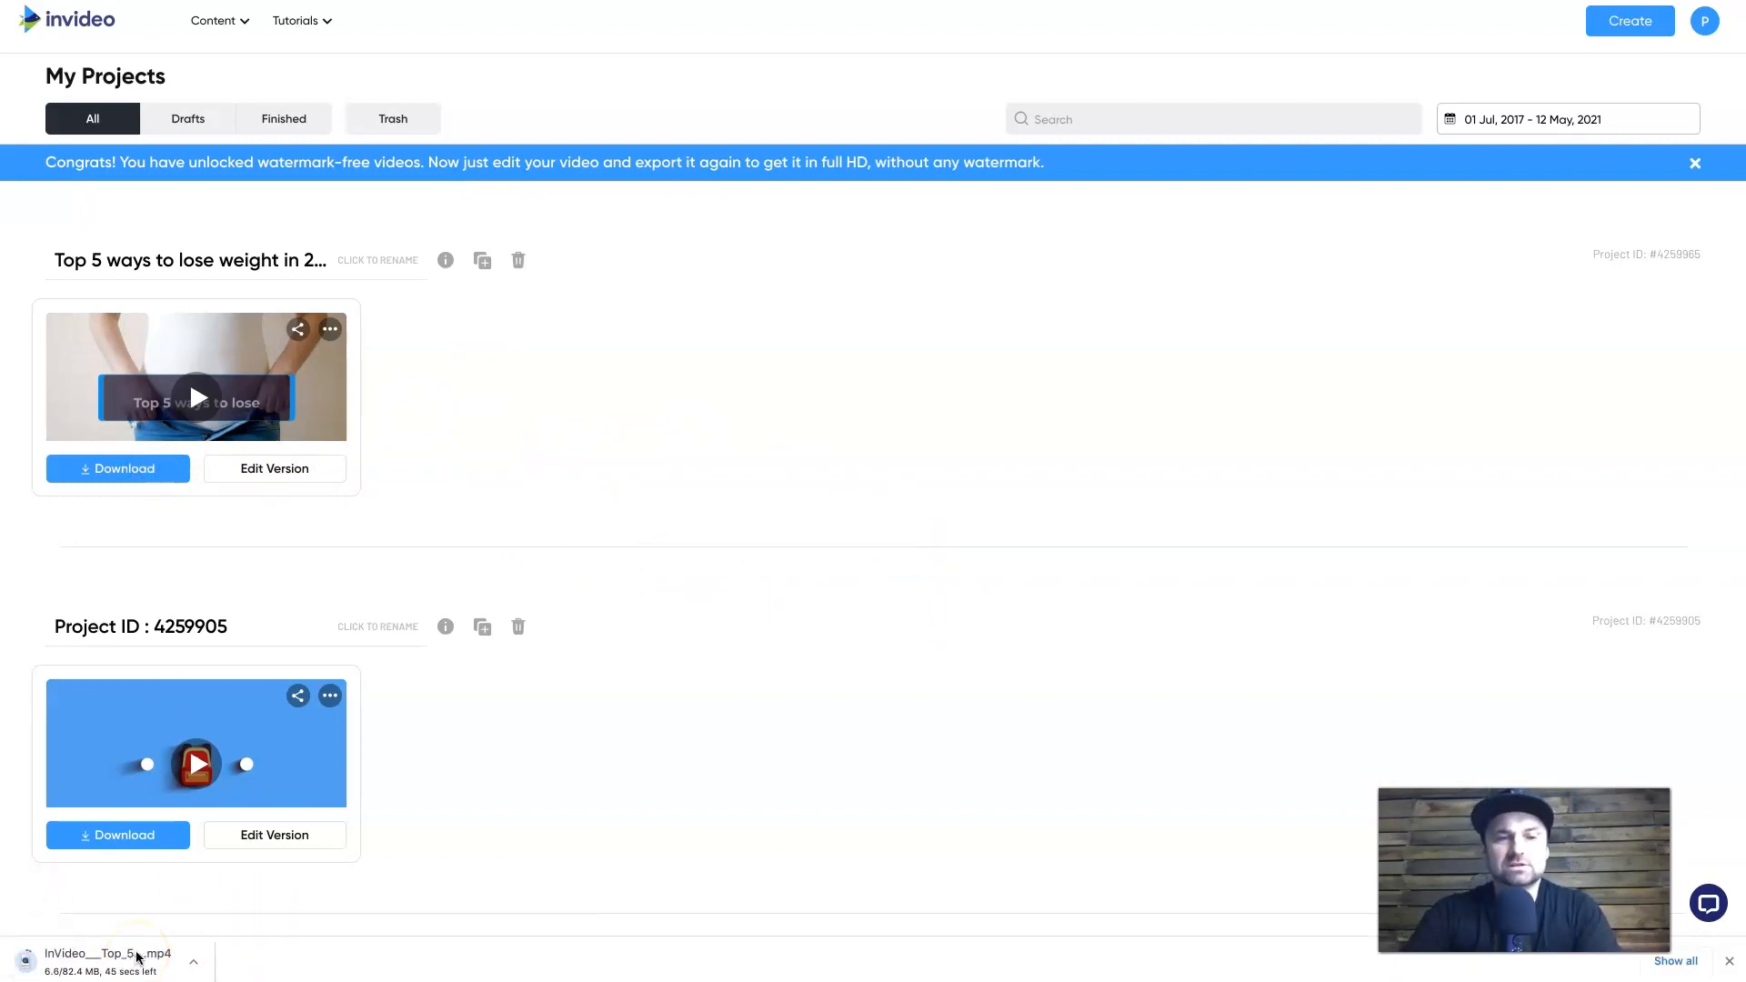
pyautogui.press('XF86AudioMute')
pyautogui.click(136, 957)
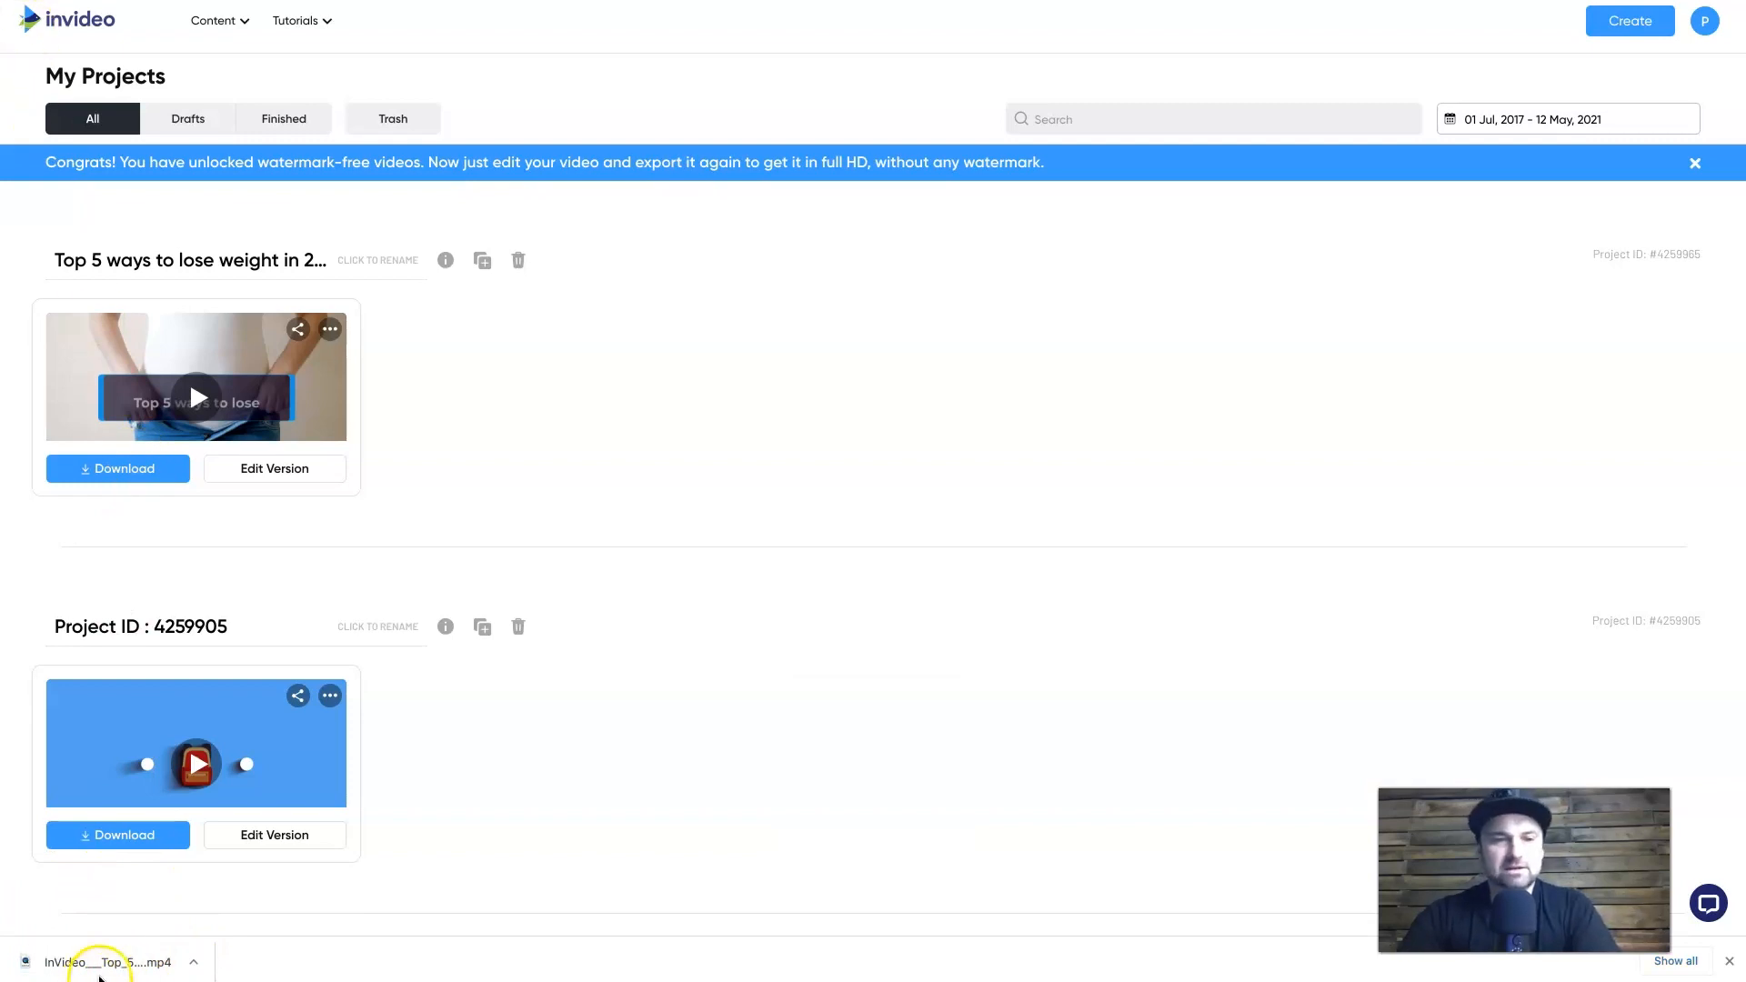
pyautogui.click(100, 964)
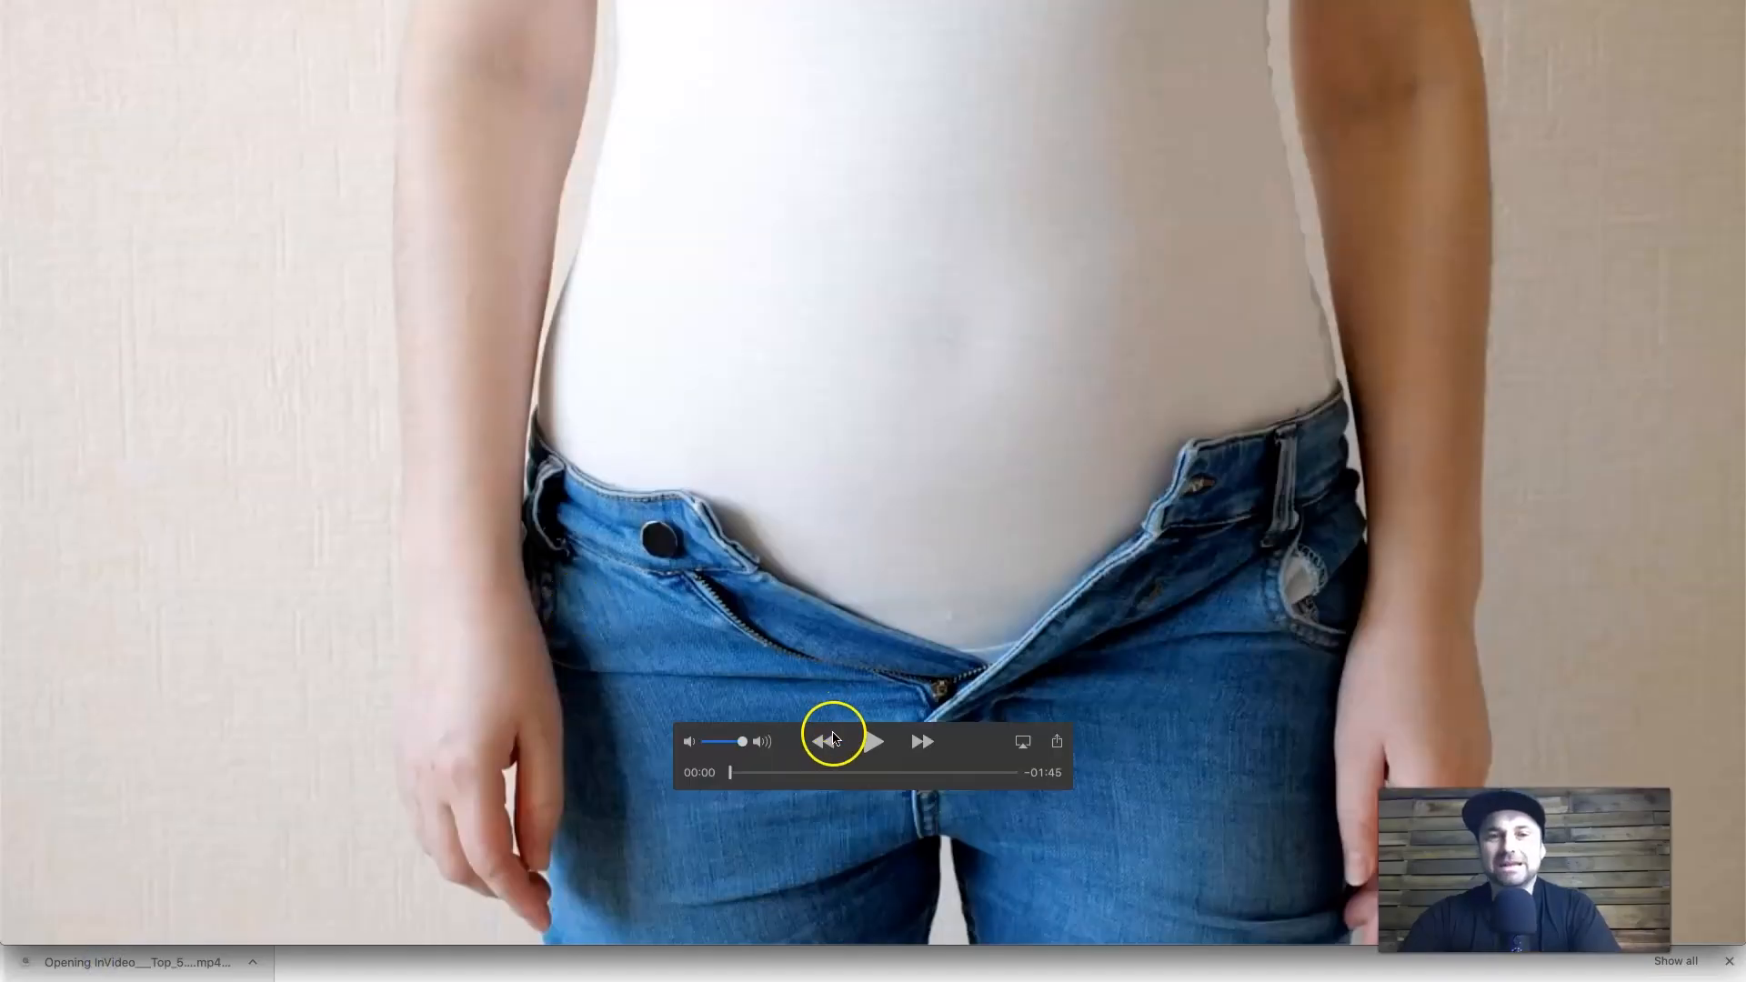
# - Play the opening headline scene of the downloaded weight-loss video and close the player
pyautogui.click(867, 740)
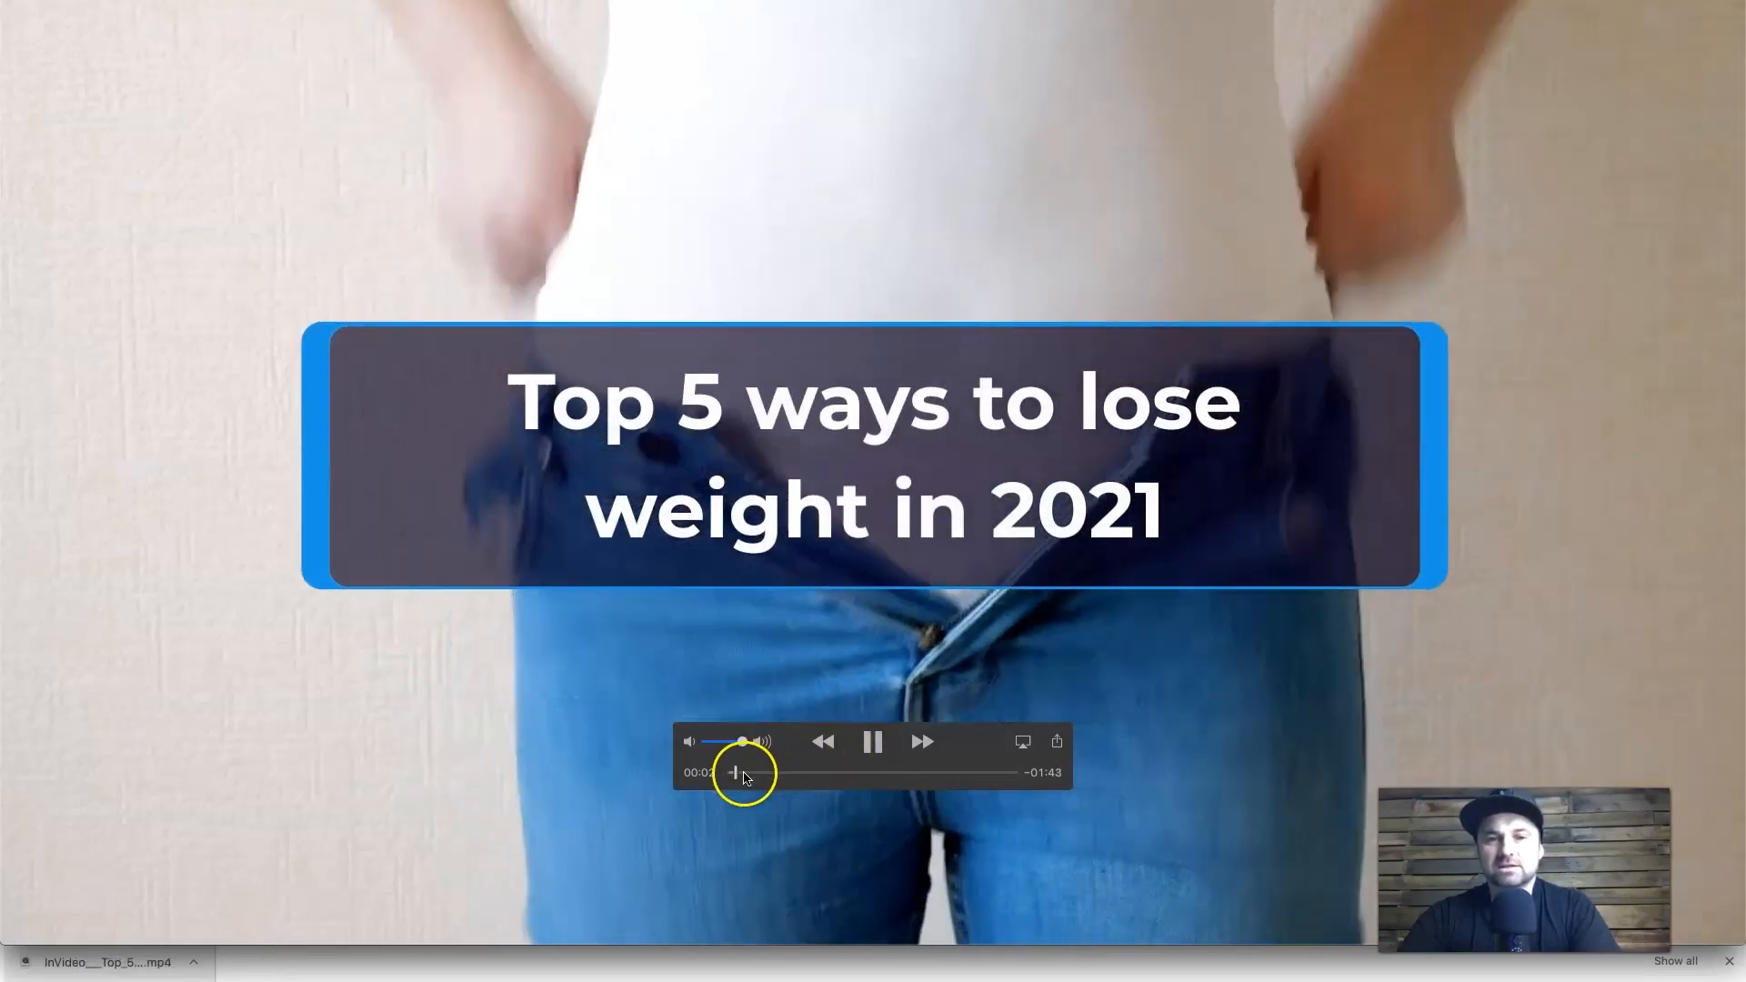
pyautogui.moveTo(744, 776); pyautogui.dragTo(774, 628)
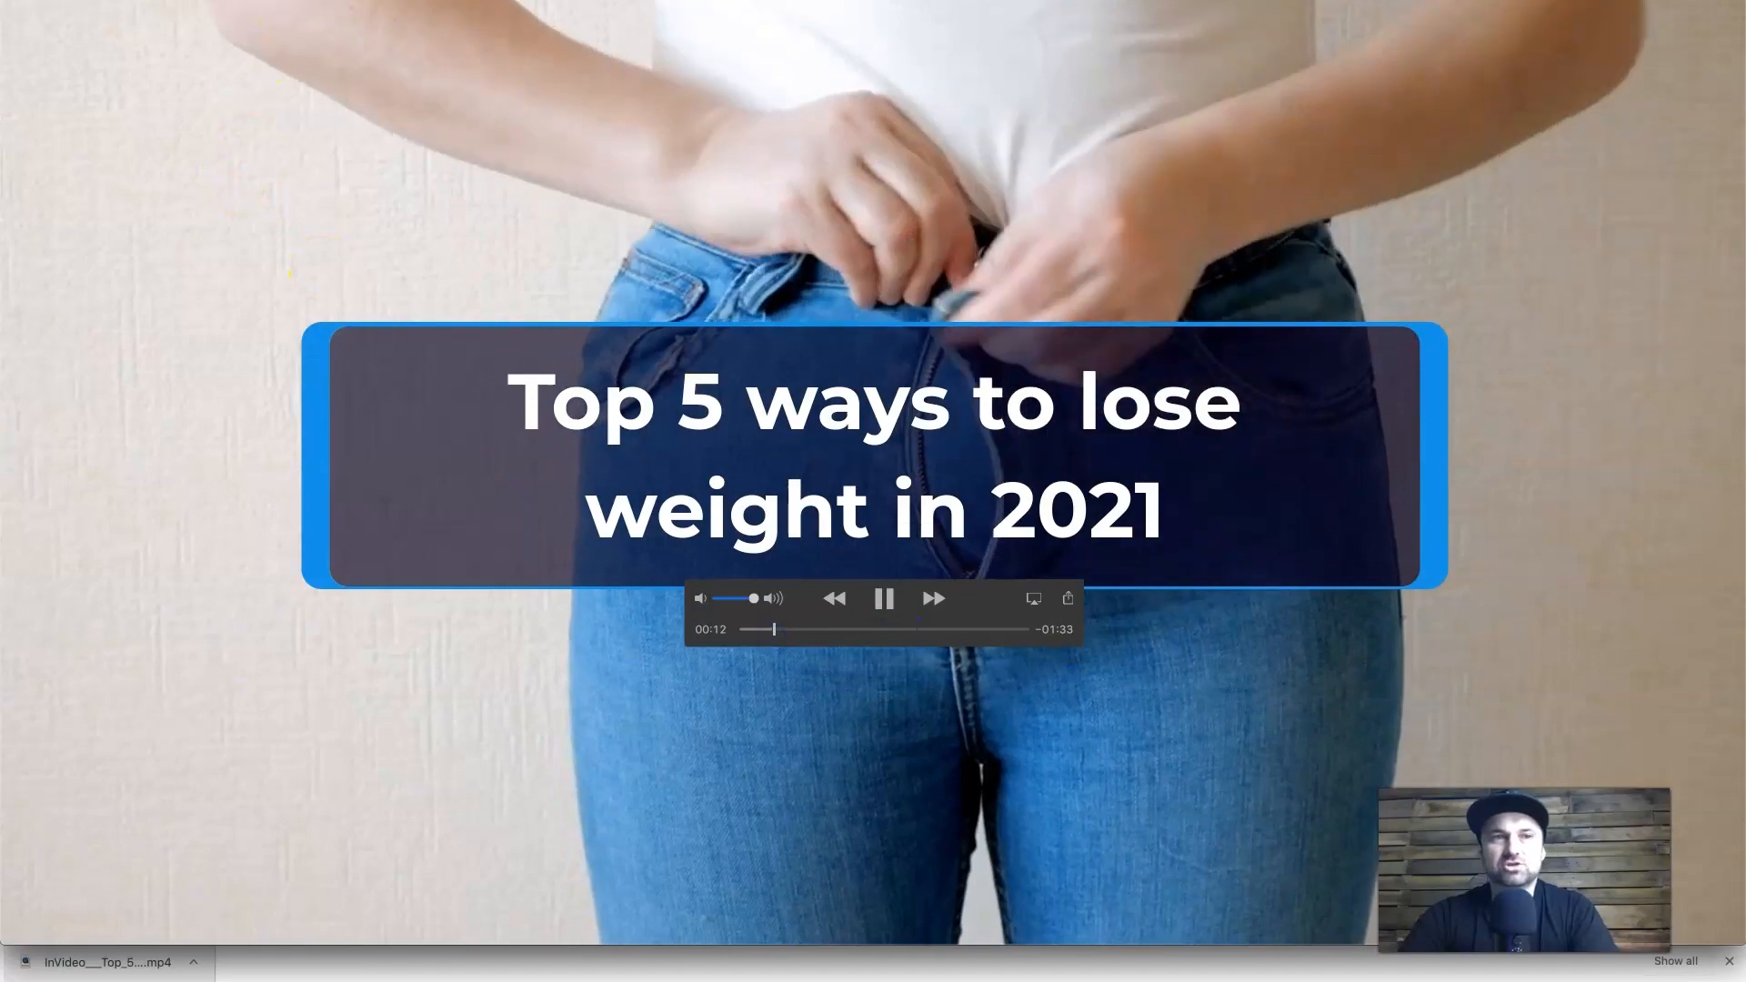
pyautogui.moveTo(308, 0); pyautogui.dragTo(307, 14)
pyautogui.click(17, 9)
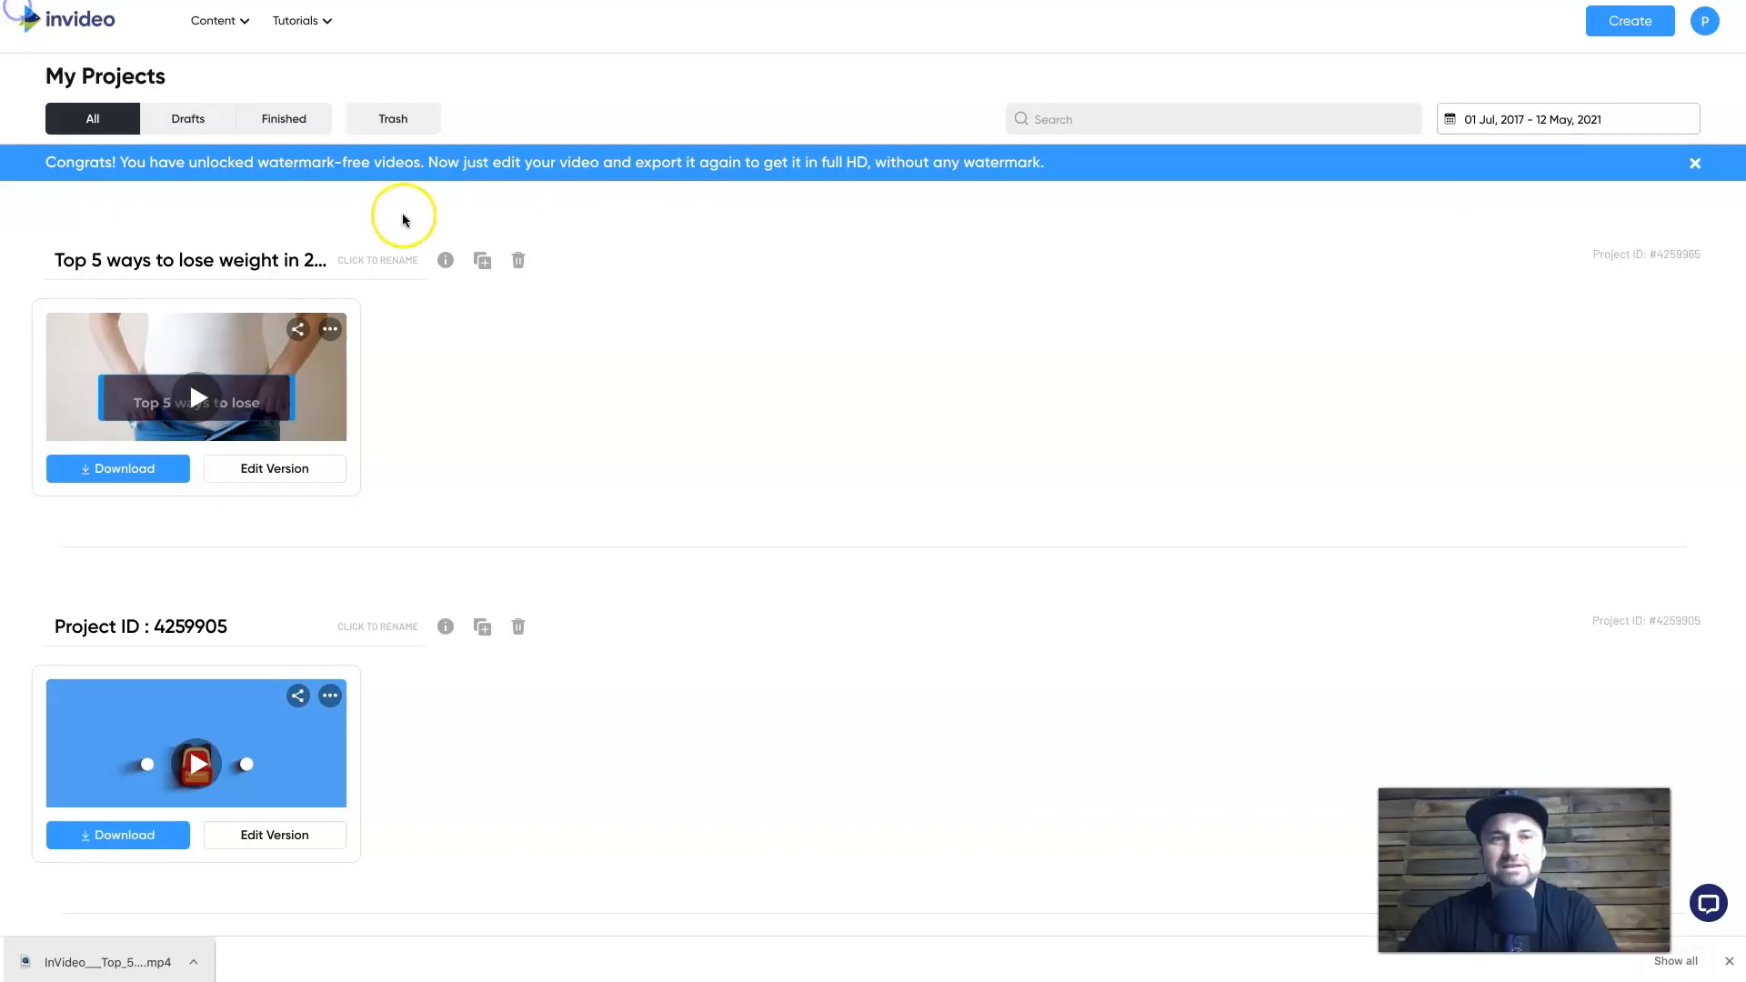
# - Go back from the project list to the InVideo home page
pyautogui.click(687, 338)
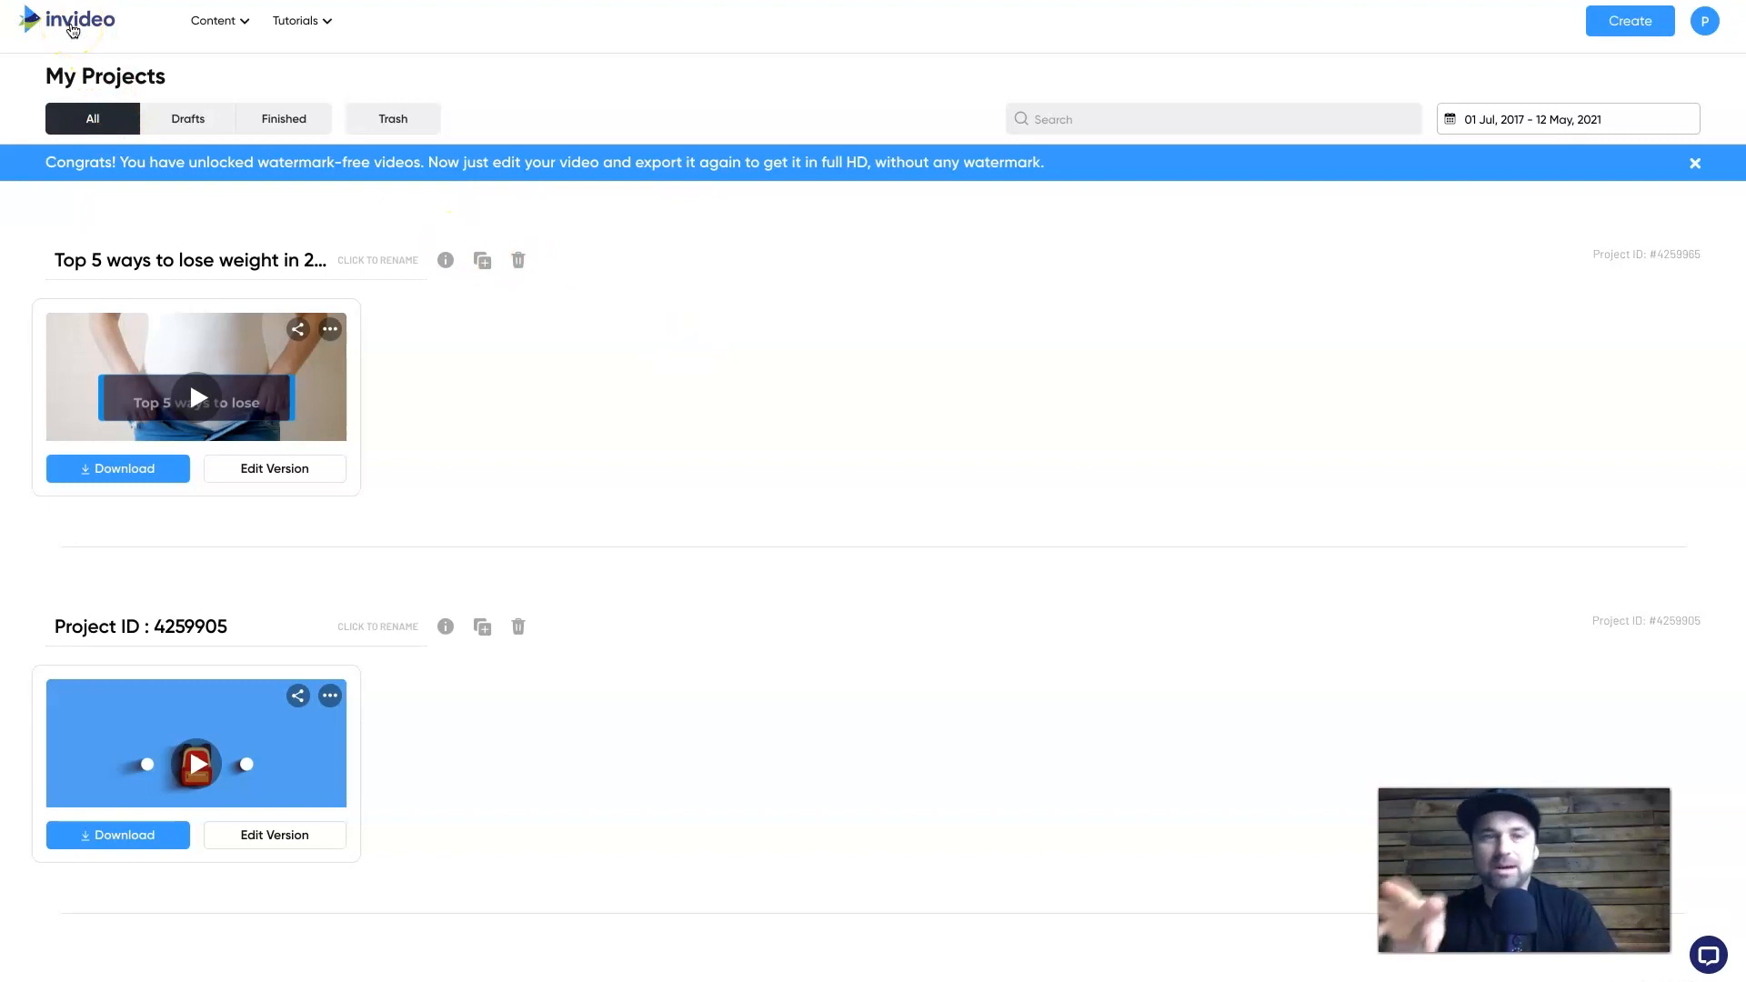
pyautogui.click(72, 30)
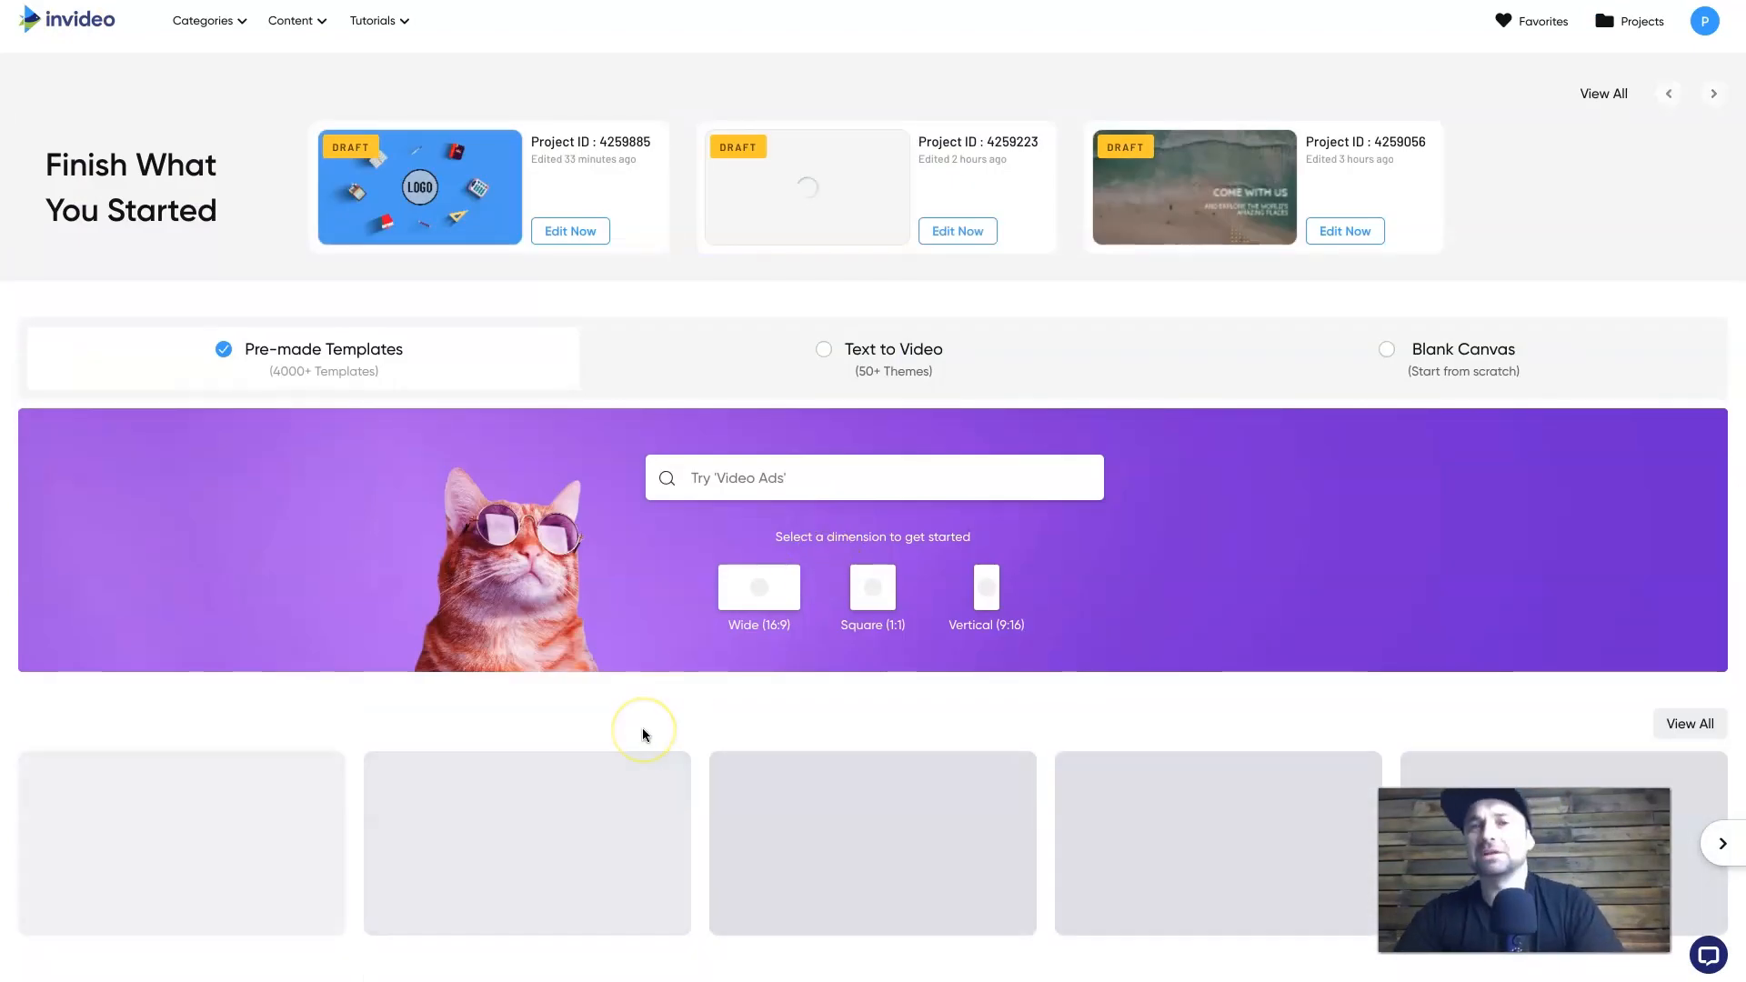
# - Look over the home page's template collections and search the pre-made templates for "travel"
pyautogui.scroll(-12, 642, 734)
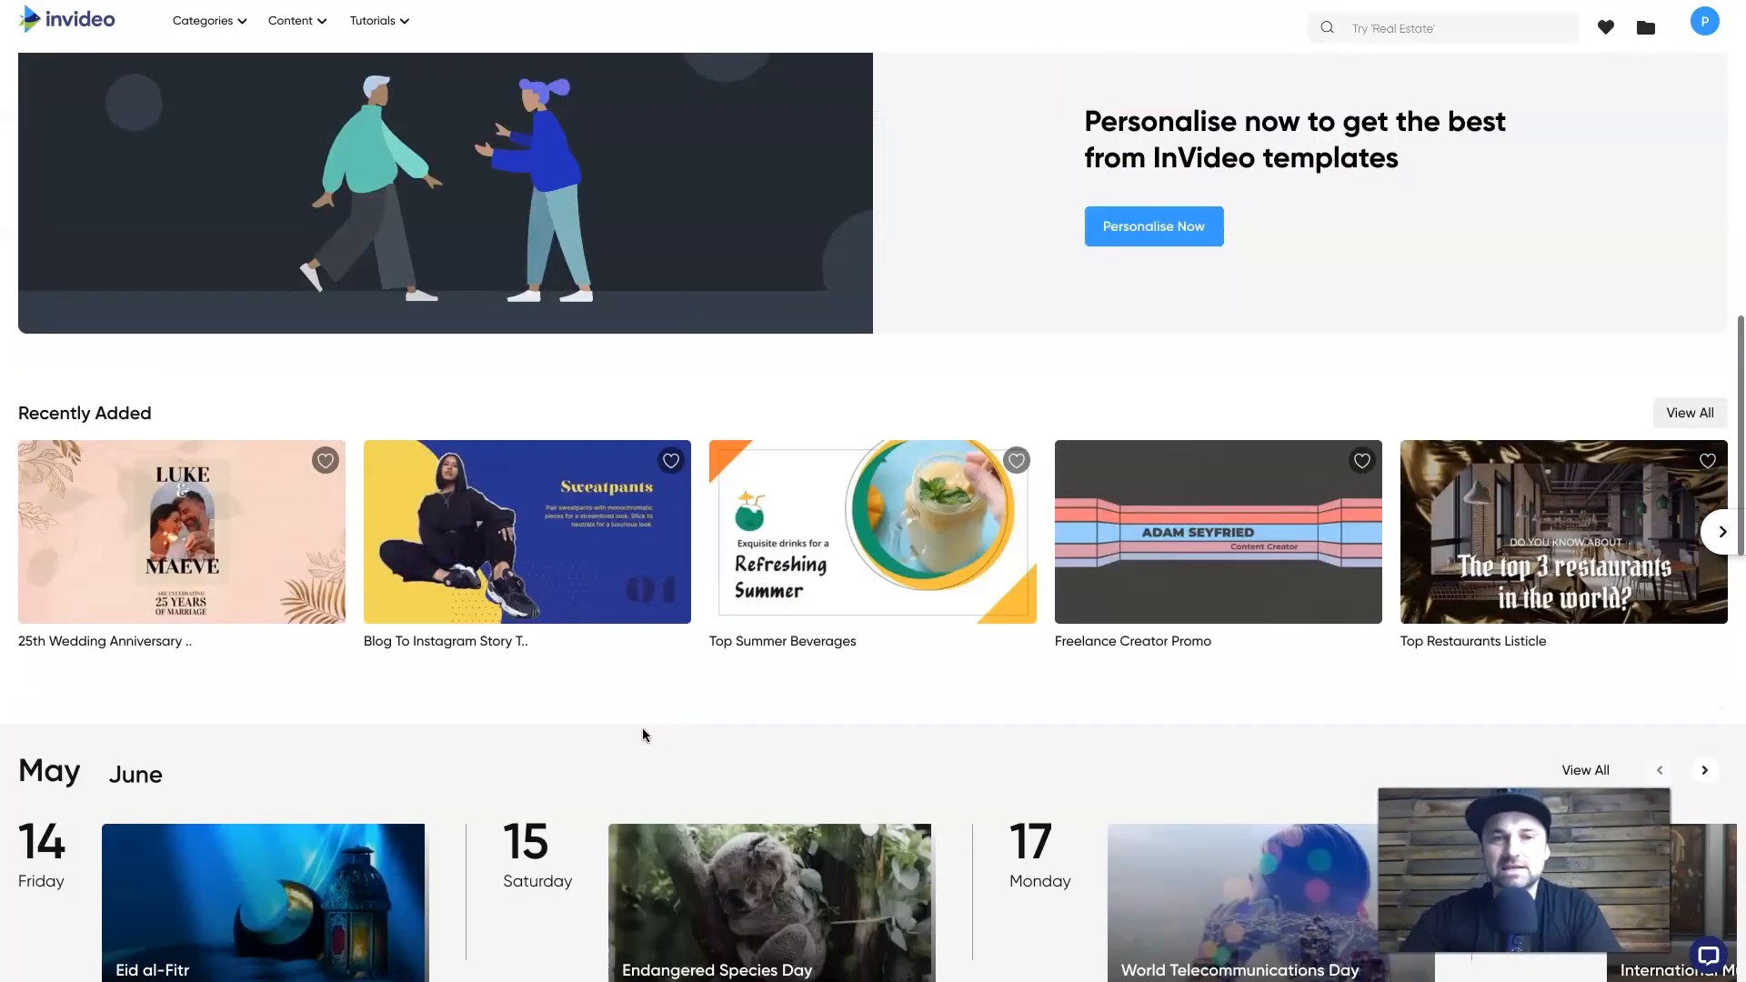
pyautogui.scroll(-10, 642, 733)
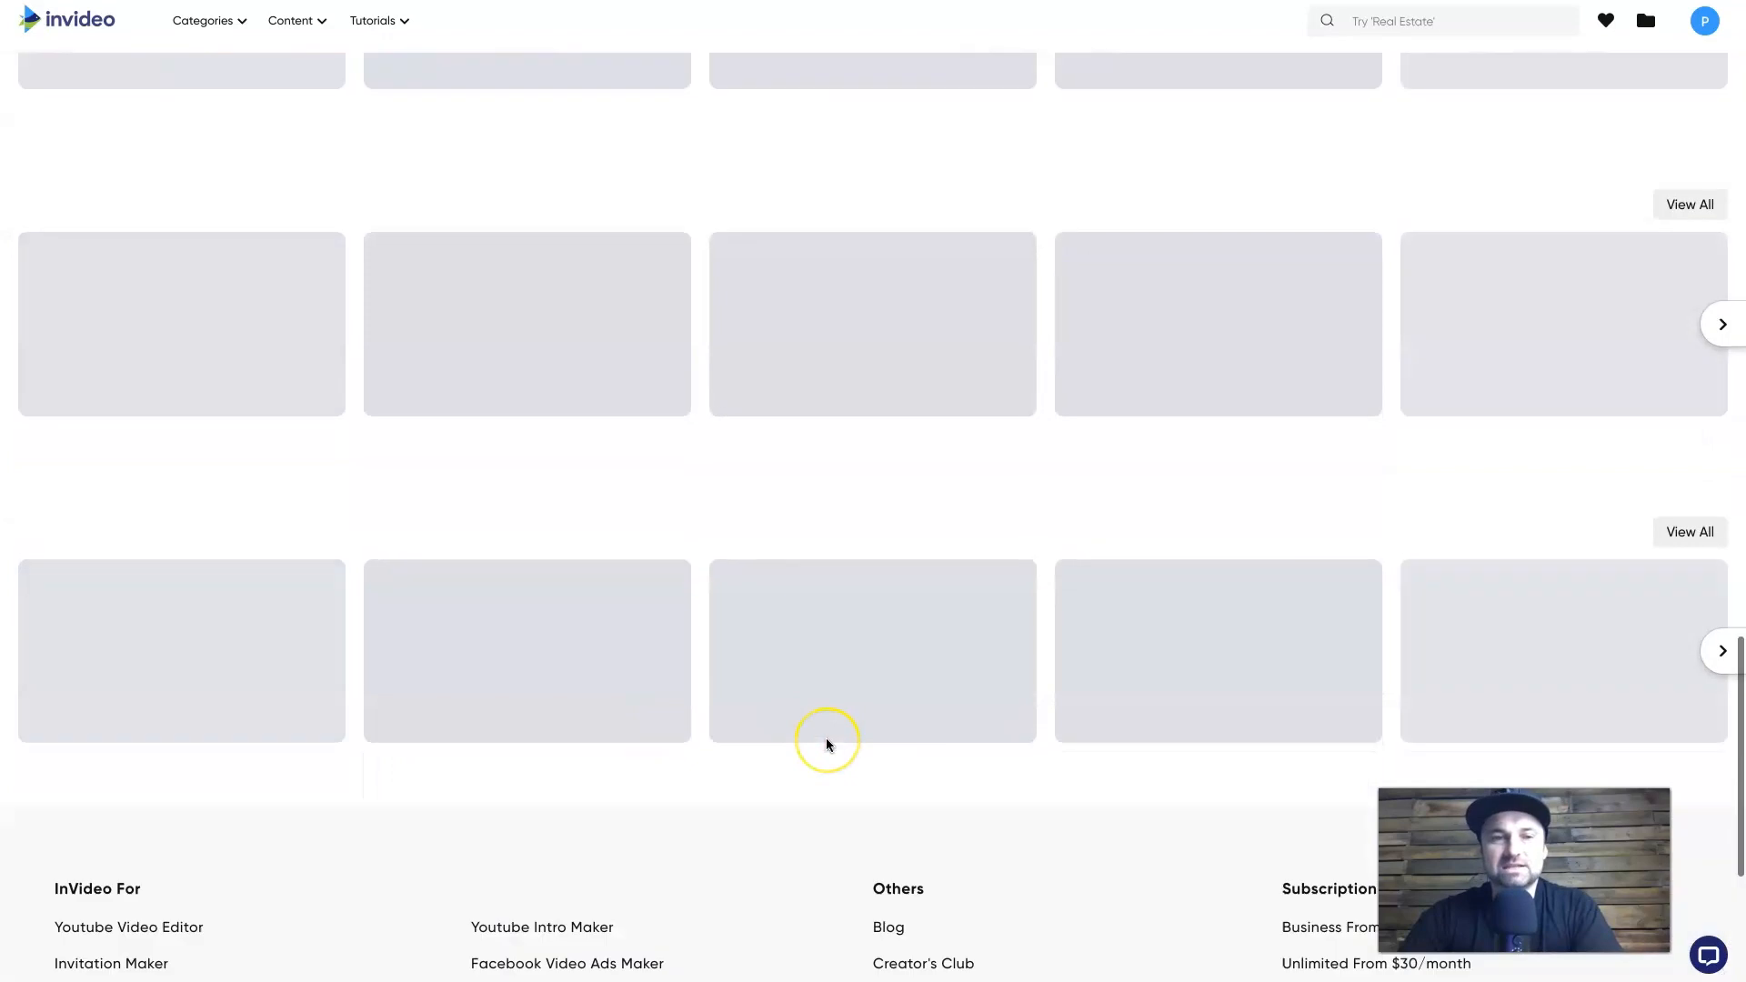
pyautogui.scroll(20, 826, 744)
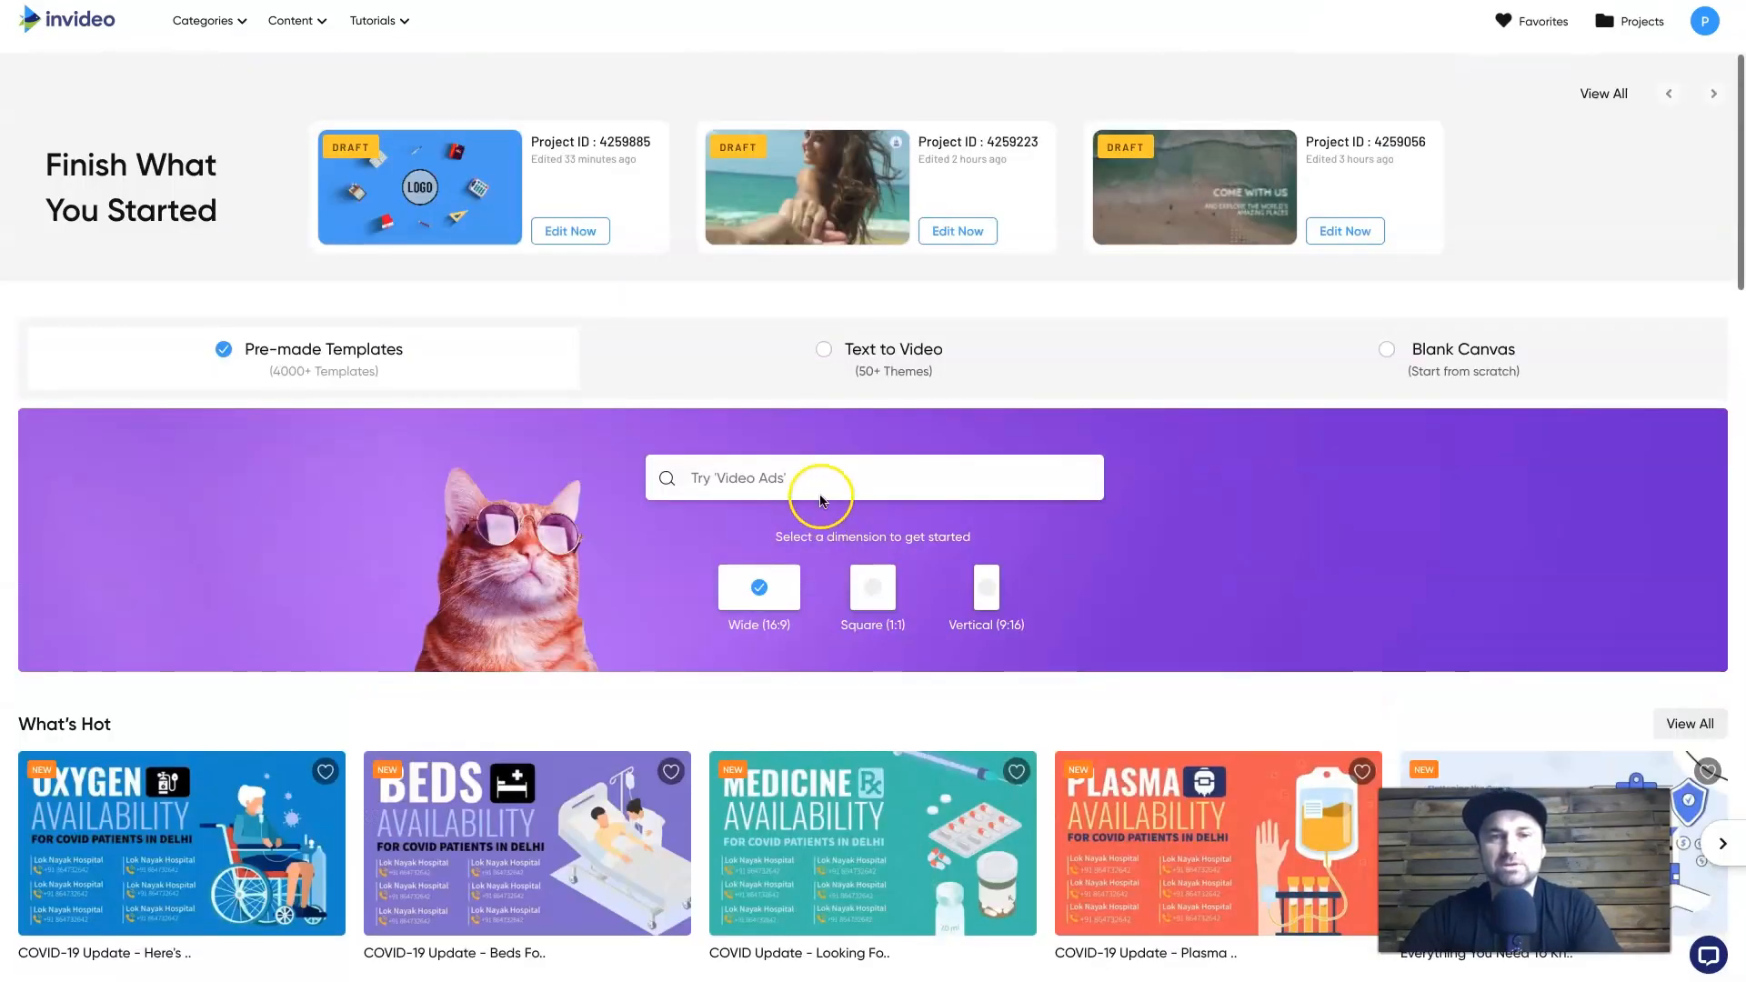
pyautogui.click(827, 491)
pyautogui.write('travel')
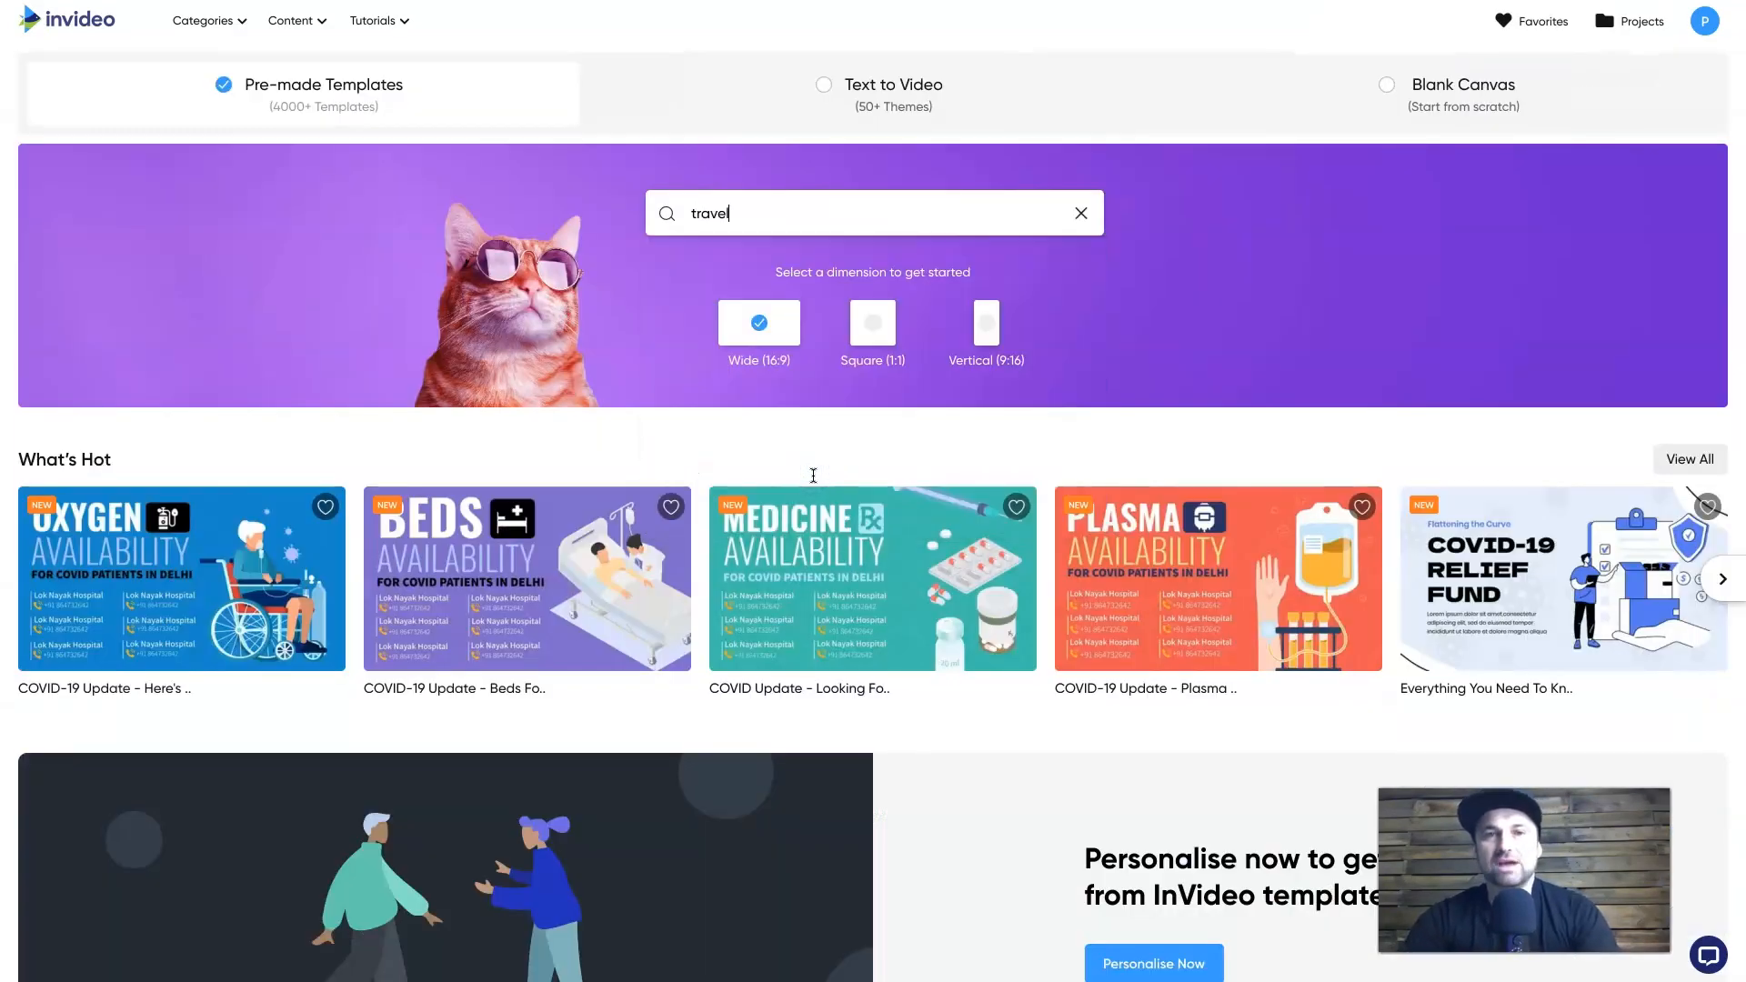
pyautogui.press('Return')
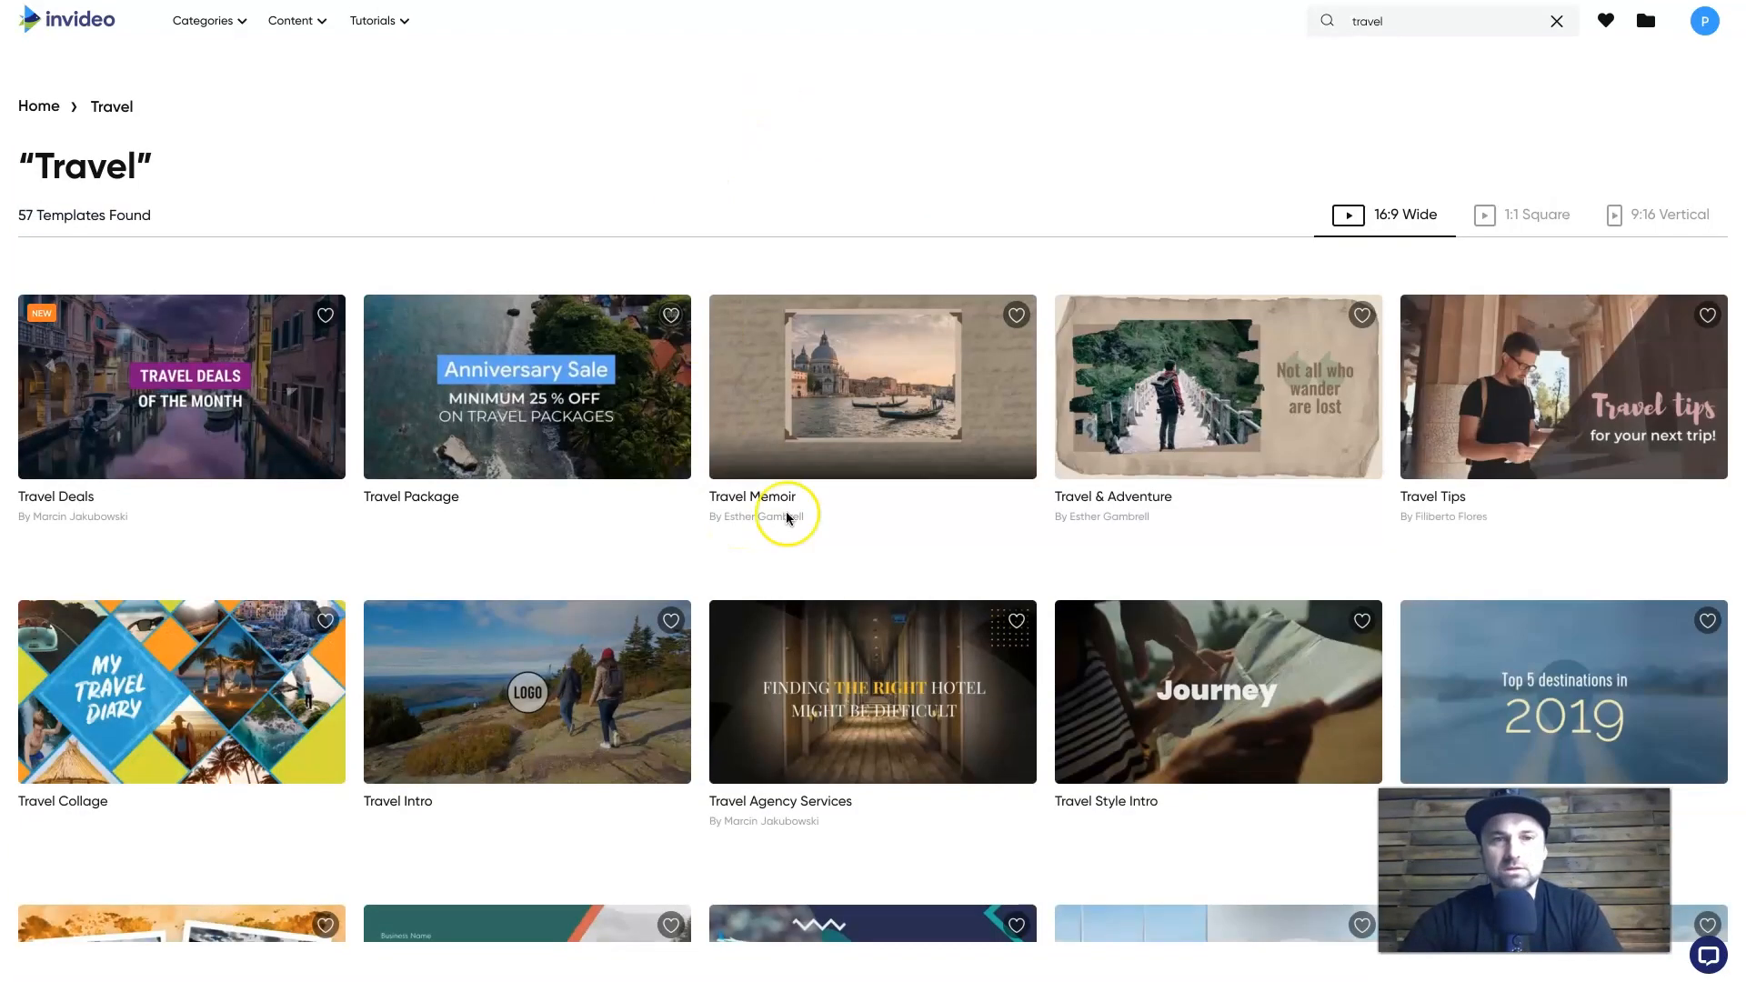
# - Start a new wide (16:9) project from the Travel Style Intro template in the search results
pyautogui.scroll(-3, 788, 515)
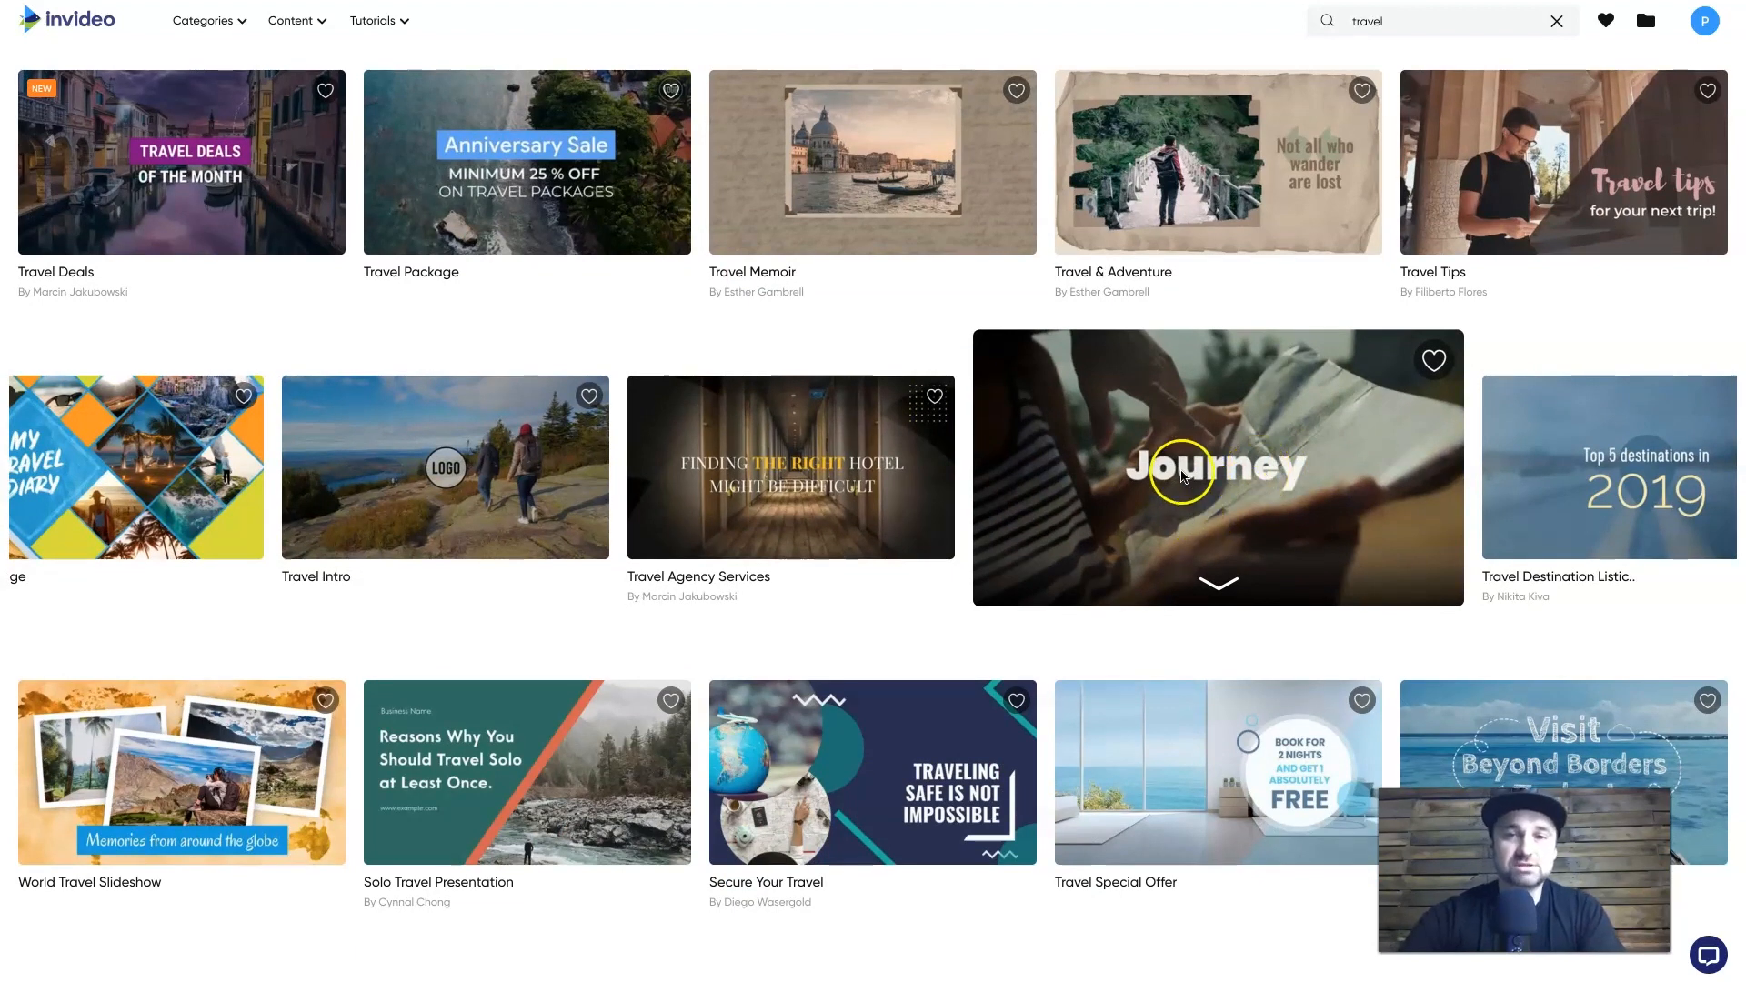
pyautogui.click(1182, 474)
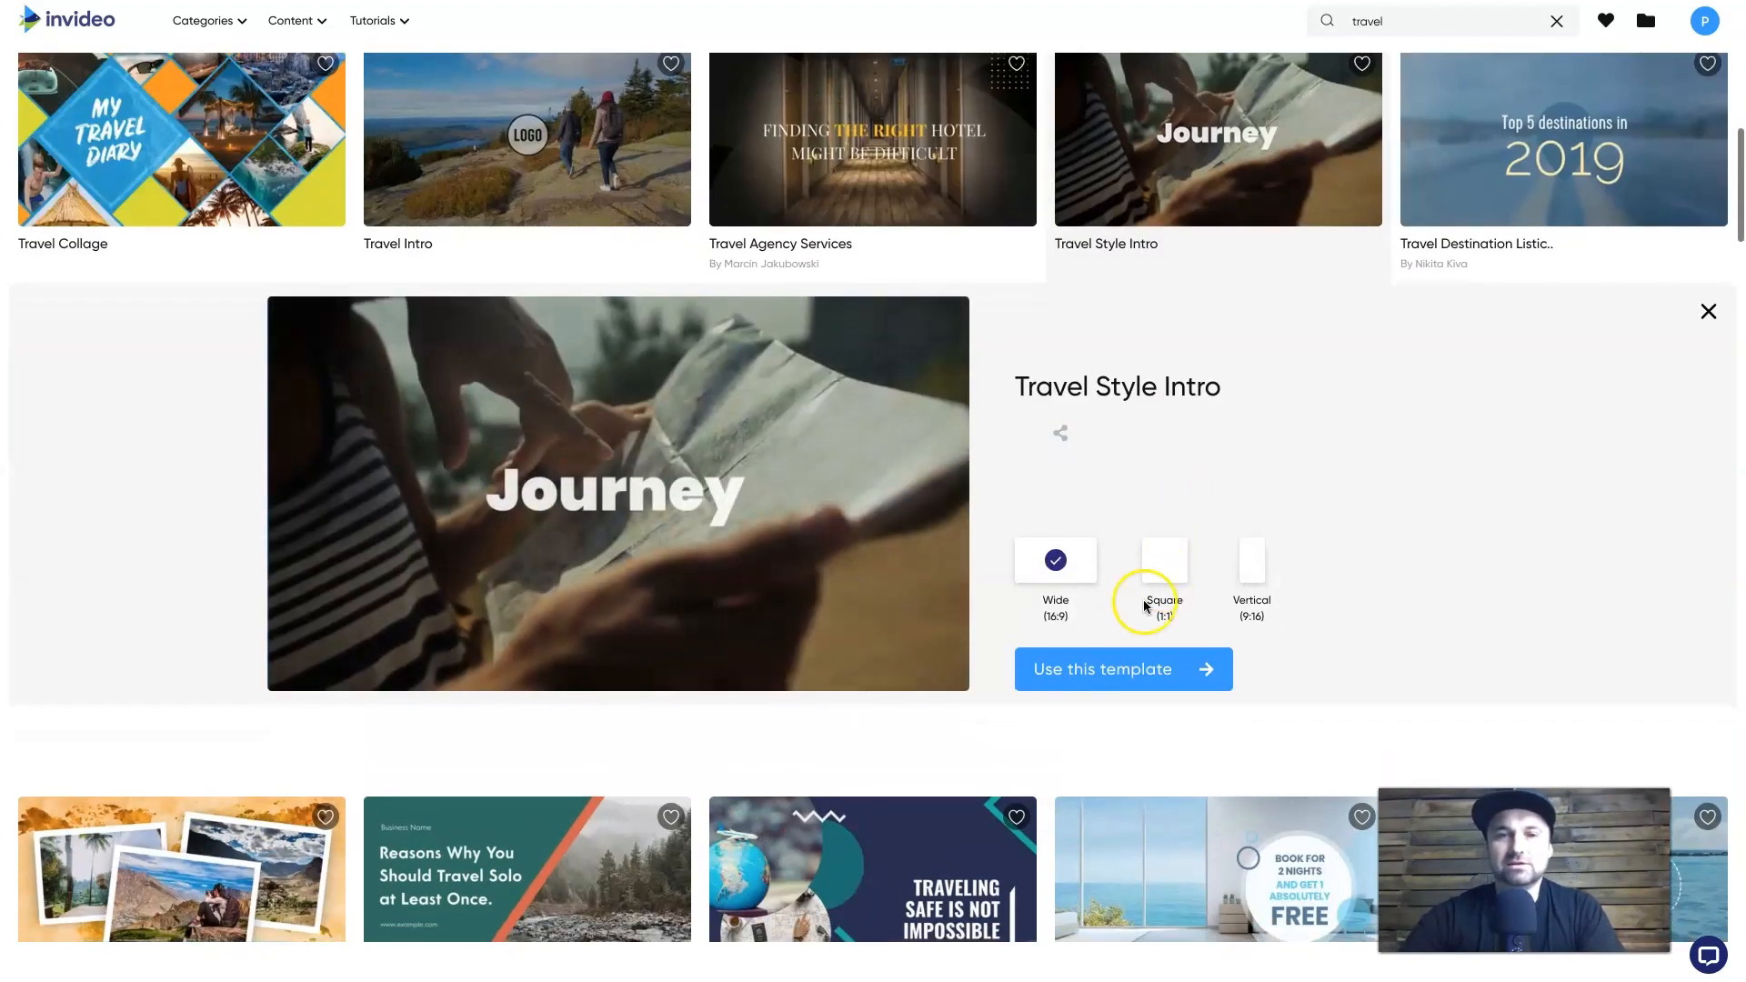
pyautogui.click(1097, 654)
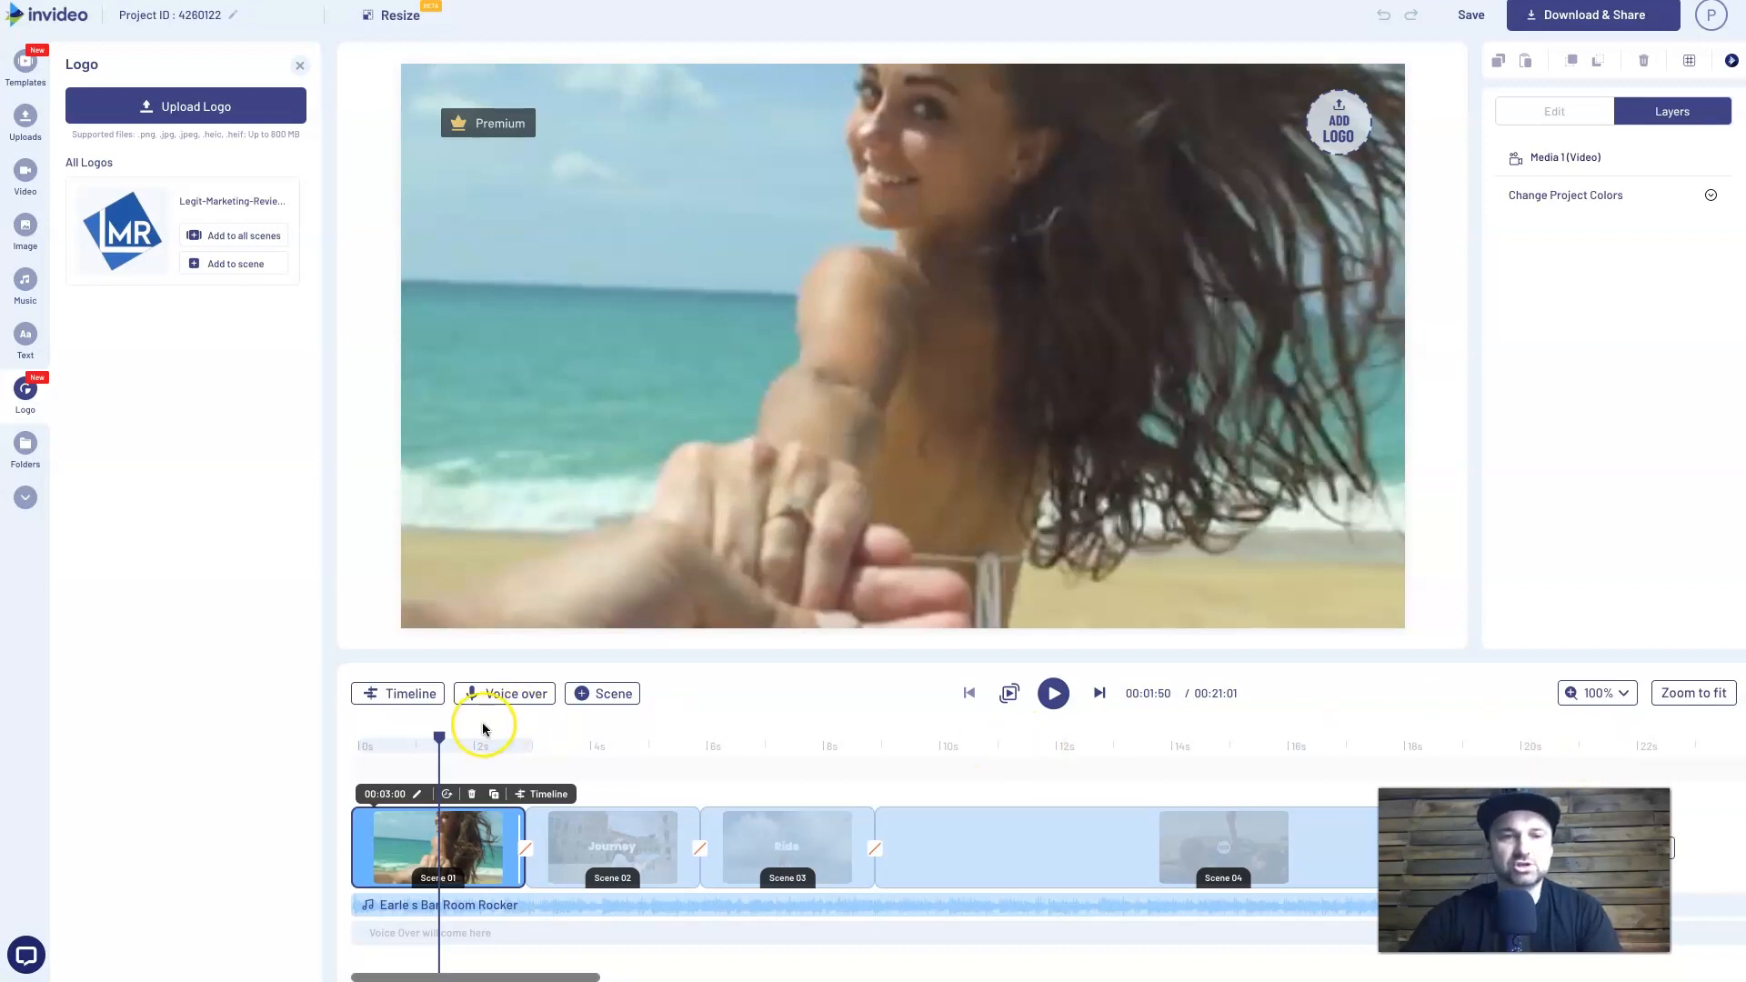
# - Scrub through the first two scenes and add a Slide Left transition between scene 1 and scene 2
pyautogui.moveTo(439, 739); pyautogui.dragTo(597, 727)
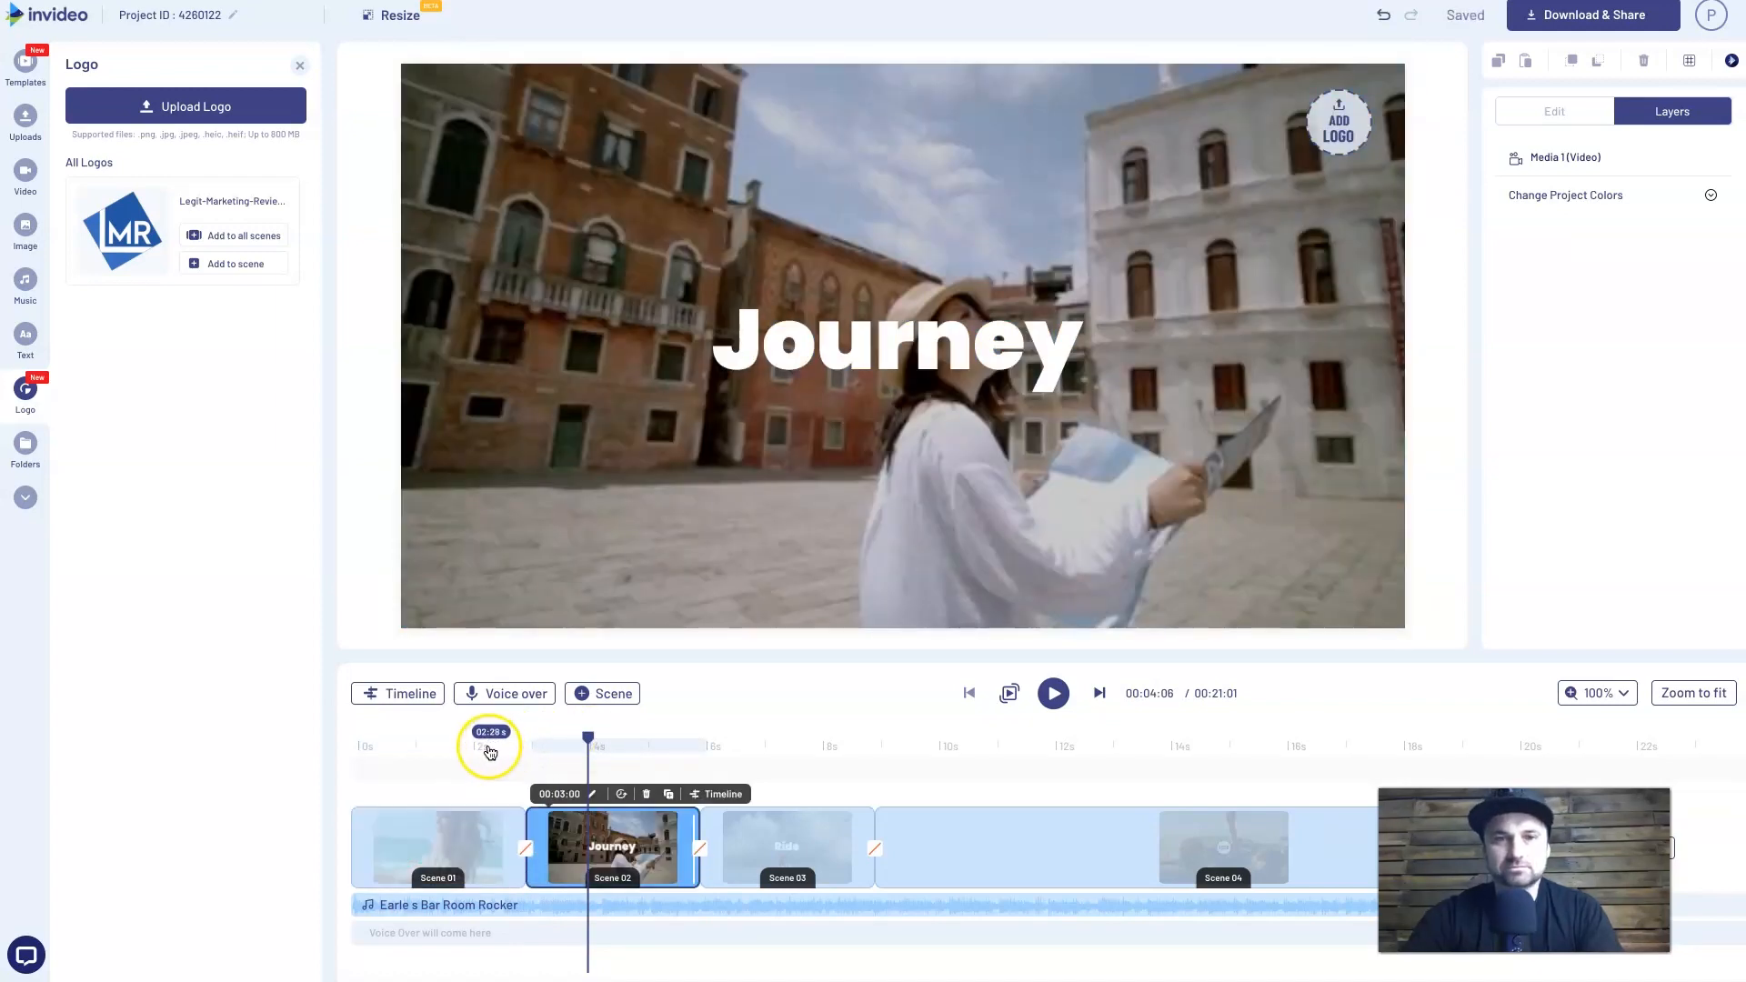
pyautogui.click(490, 752)
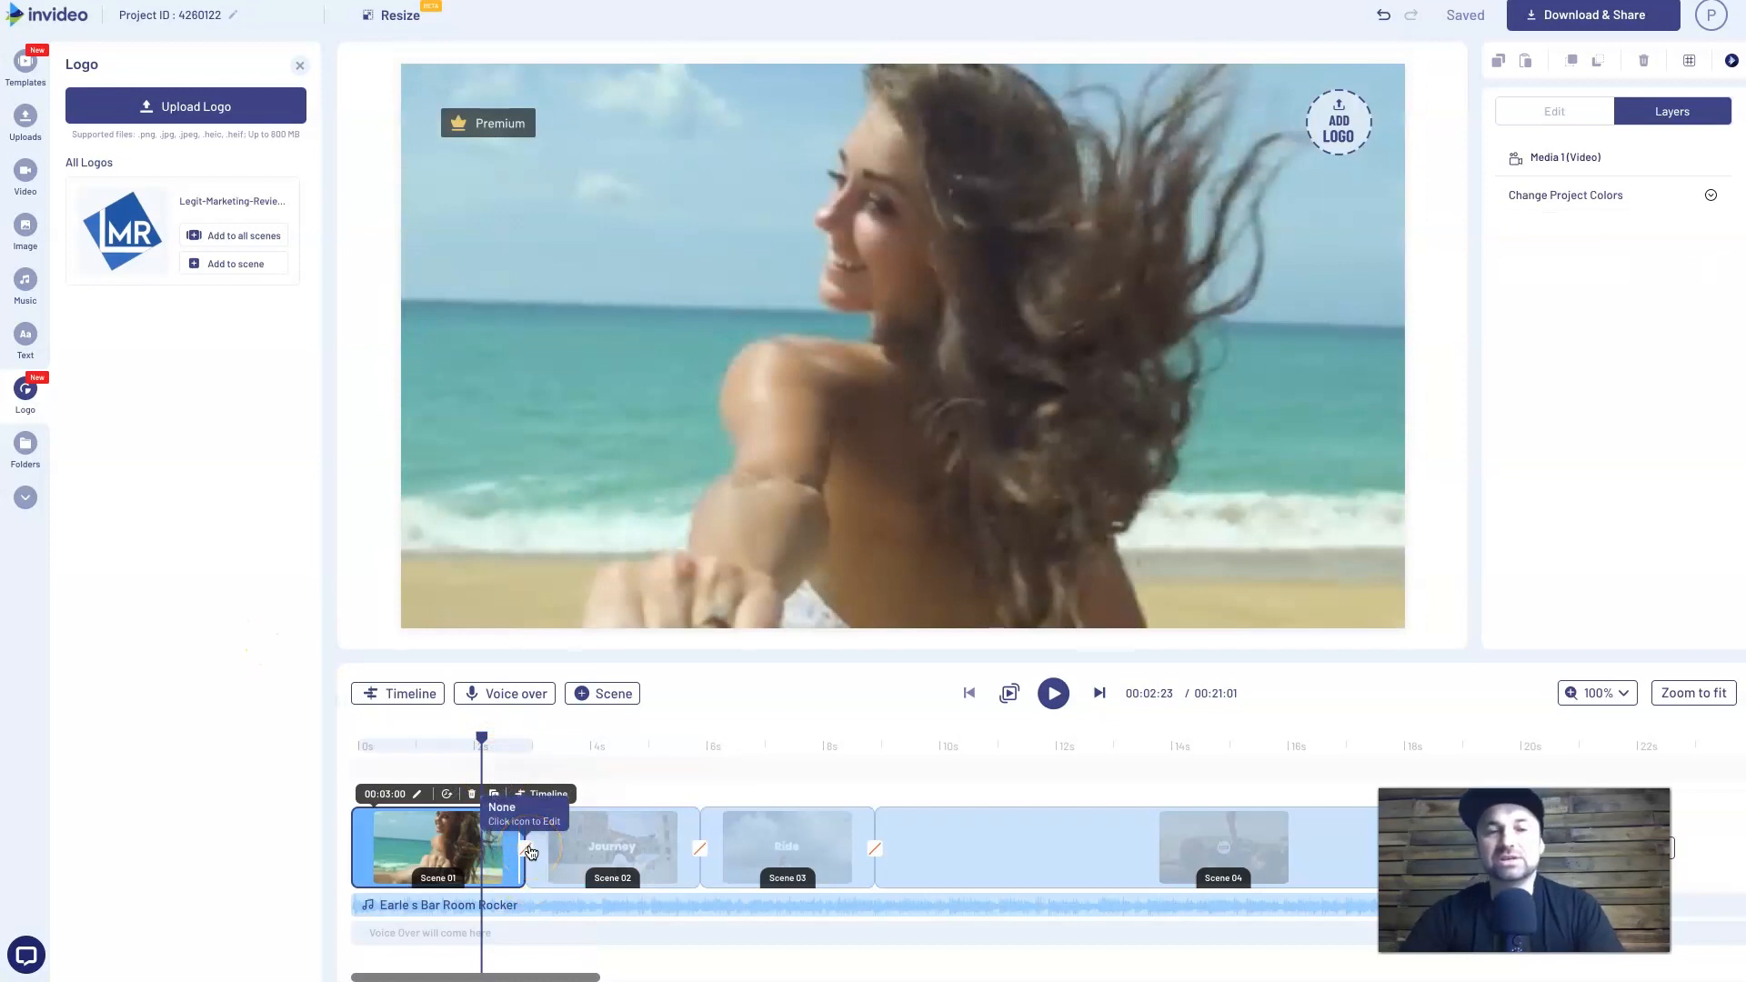
pyautogui.click(531, 849)
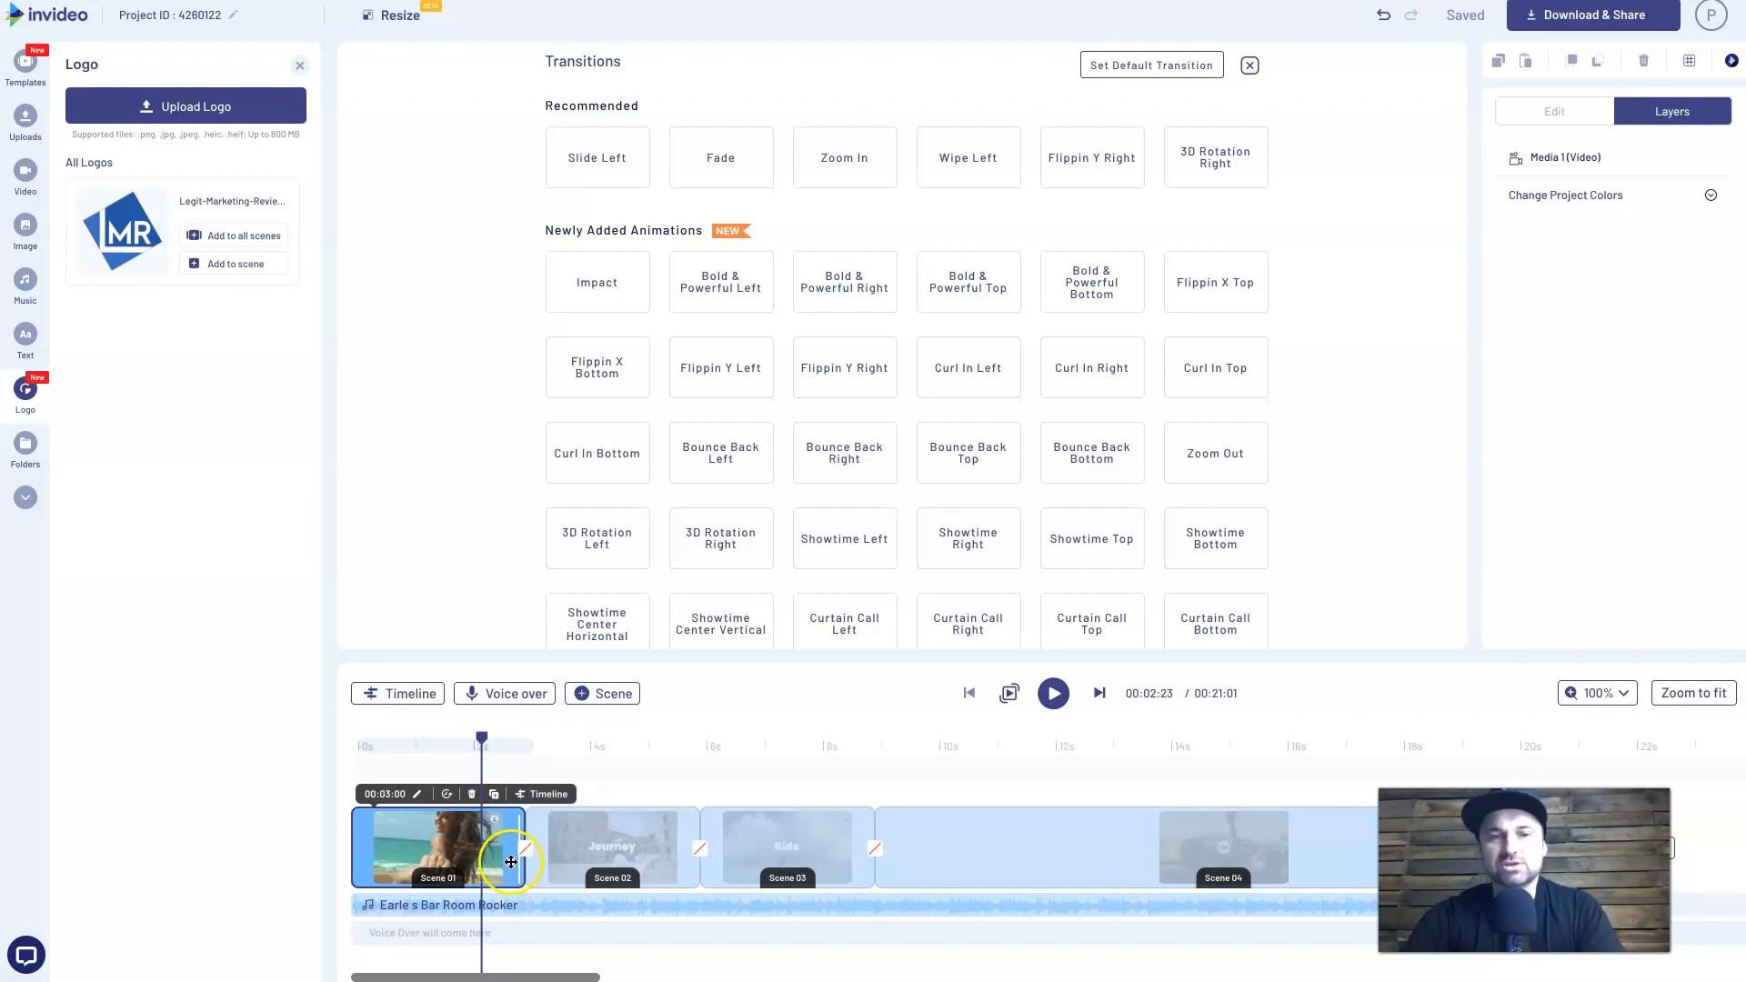
pyautogui.click(612, 154)
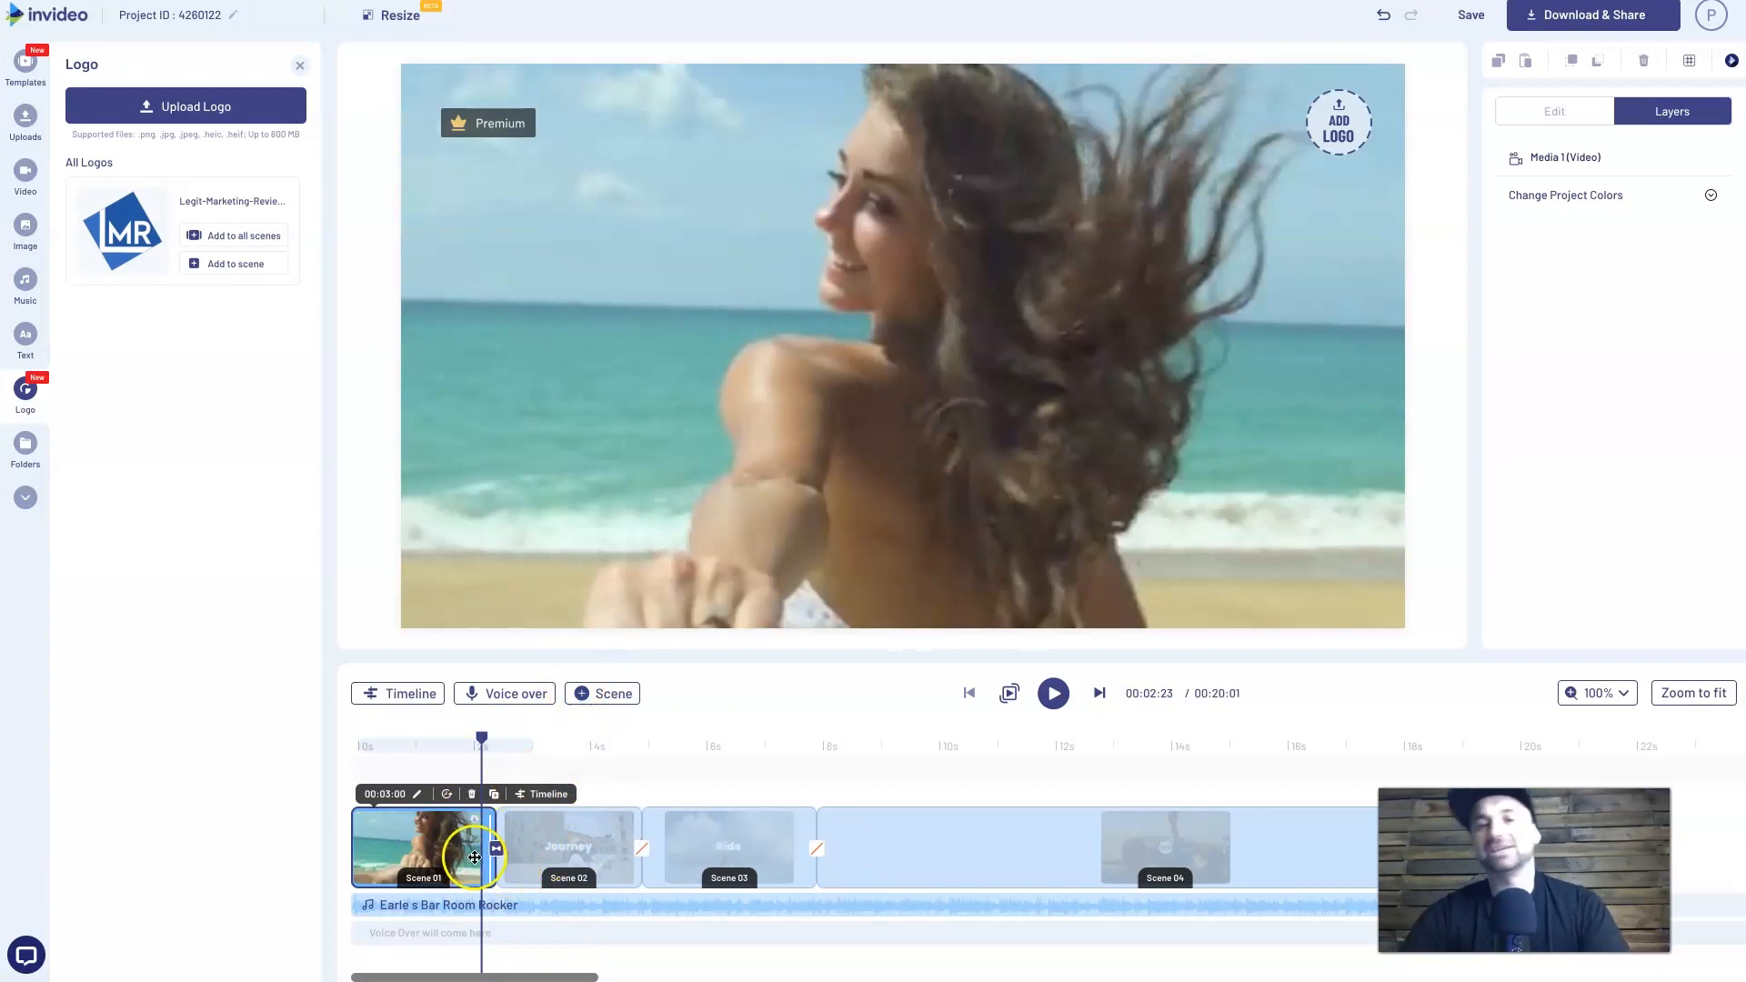
# - Mute the system sound and play back the transition from scene 1 into the "Journey" scene, replaying it from just before the cut
pyautogui.moveTo(482, 739); pyautogui.dragTo(437, 750)
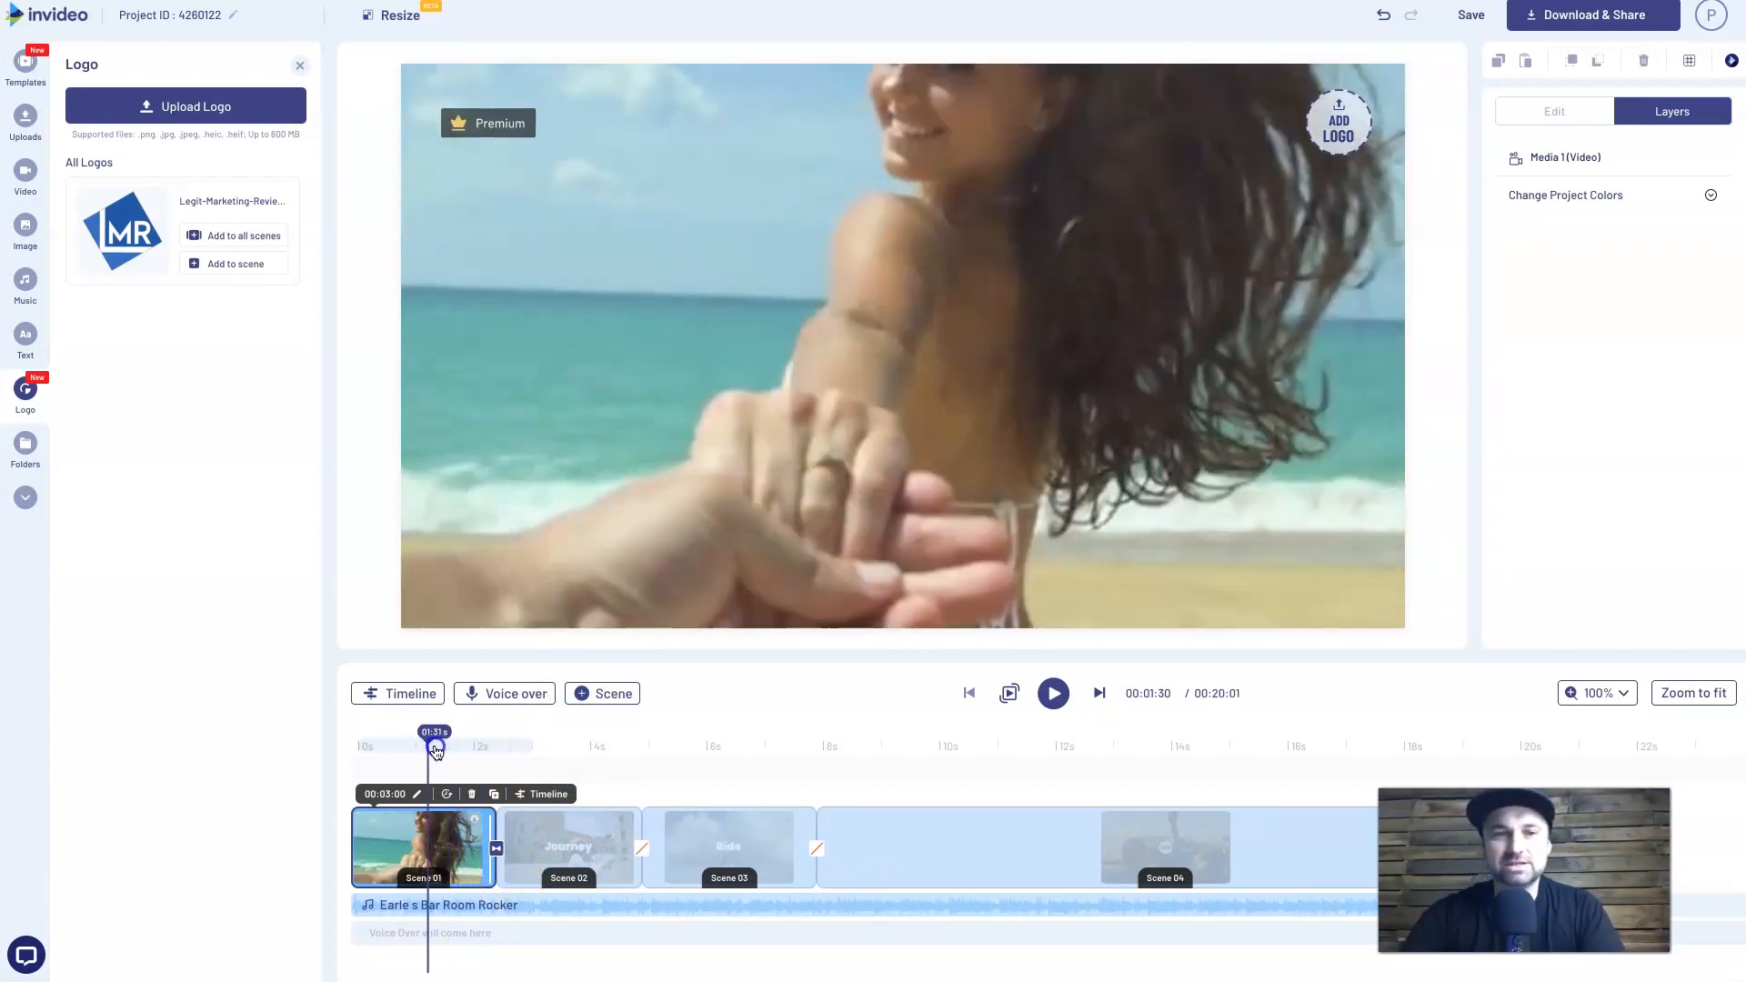
pyautogui.press('XF86AudioMute')
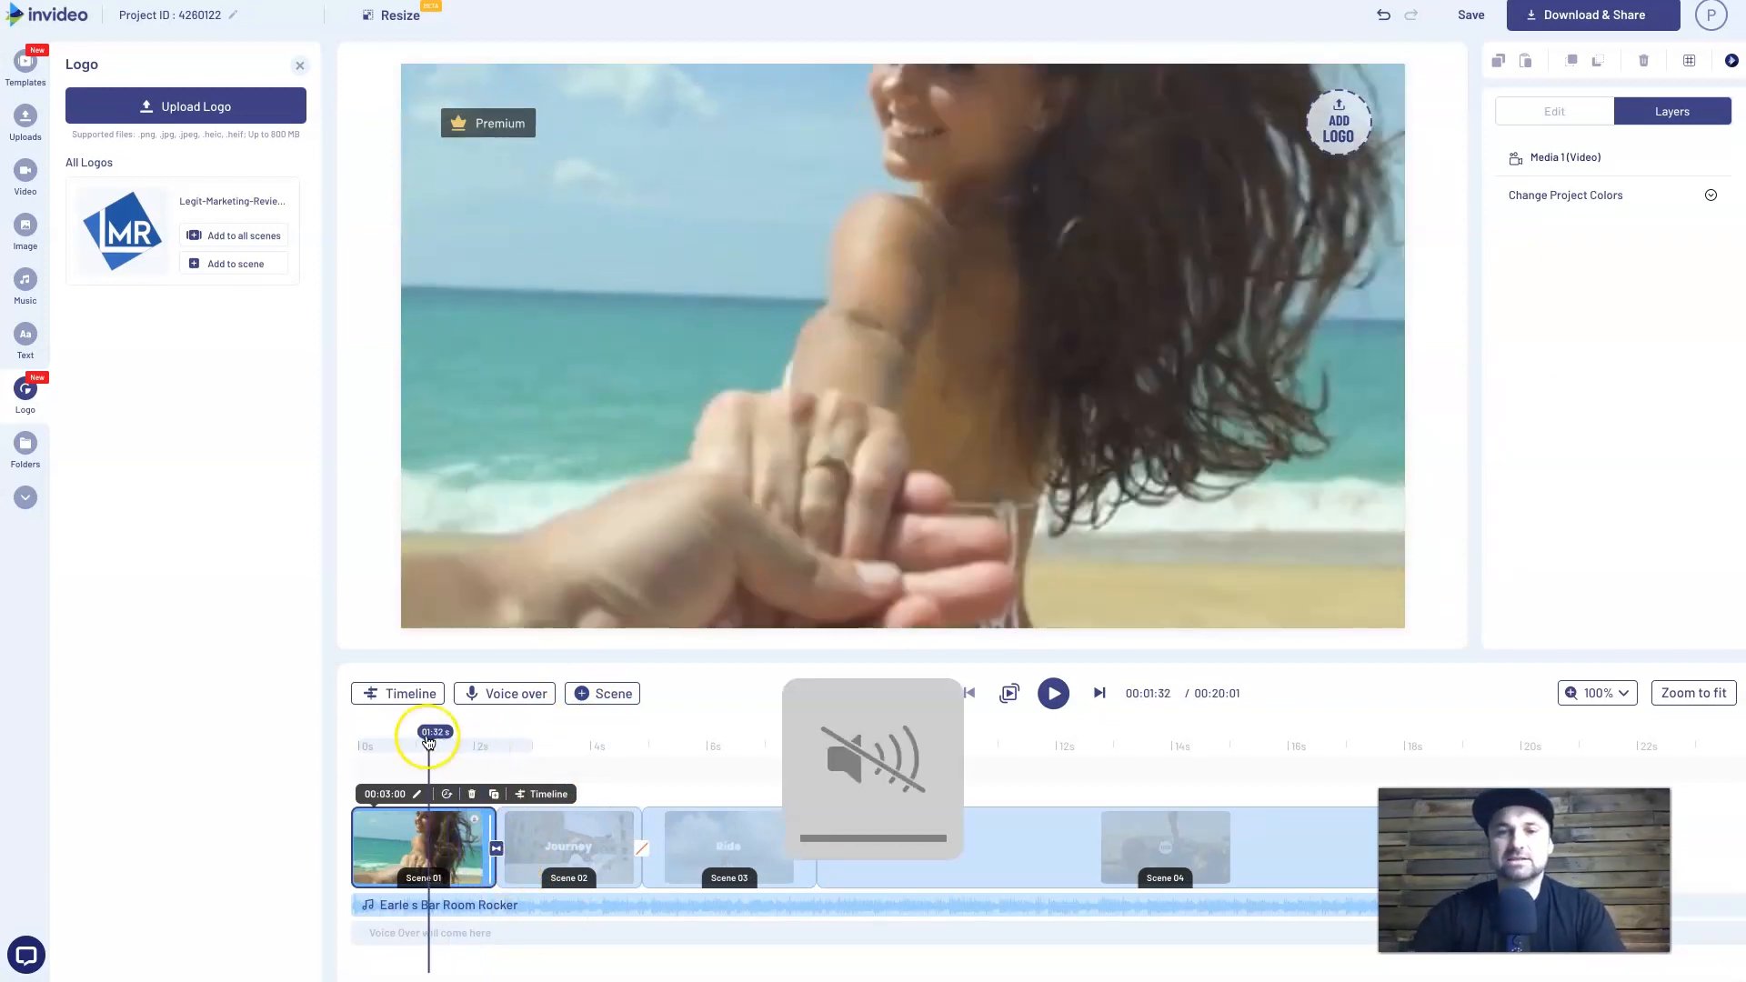
pyautogui.click(1054, 692)
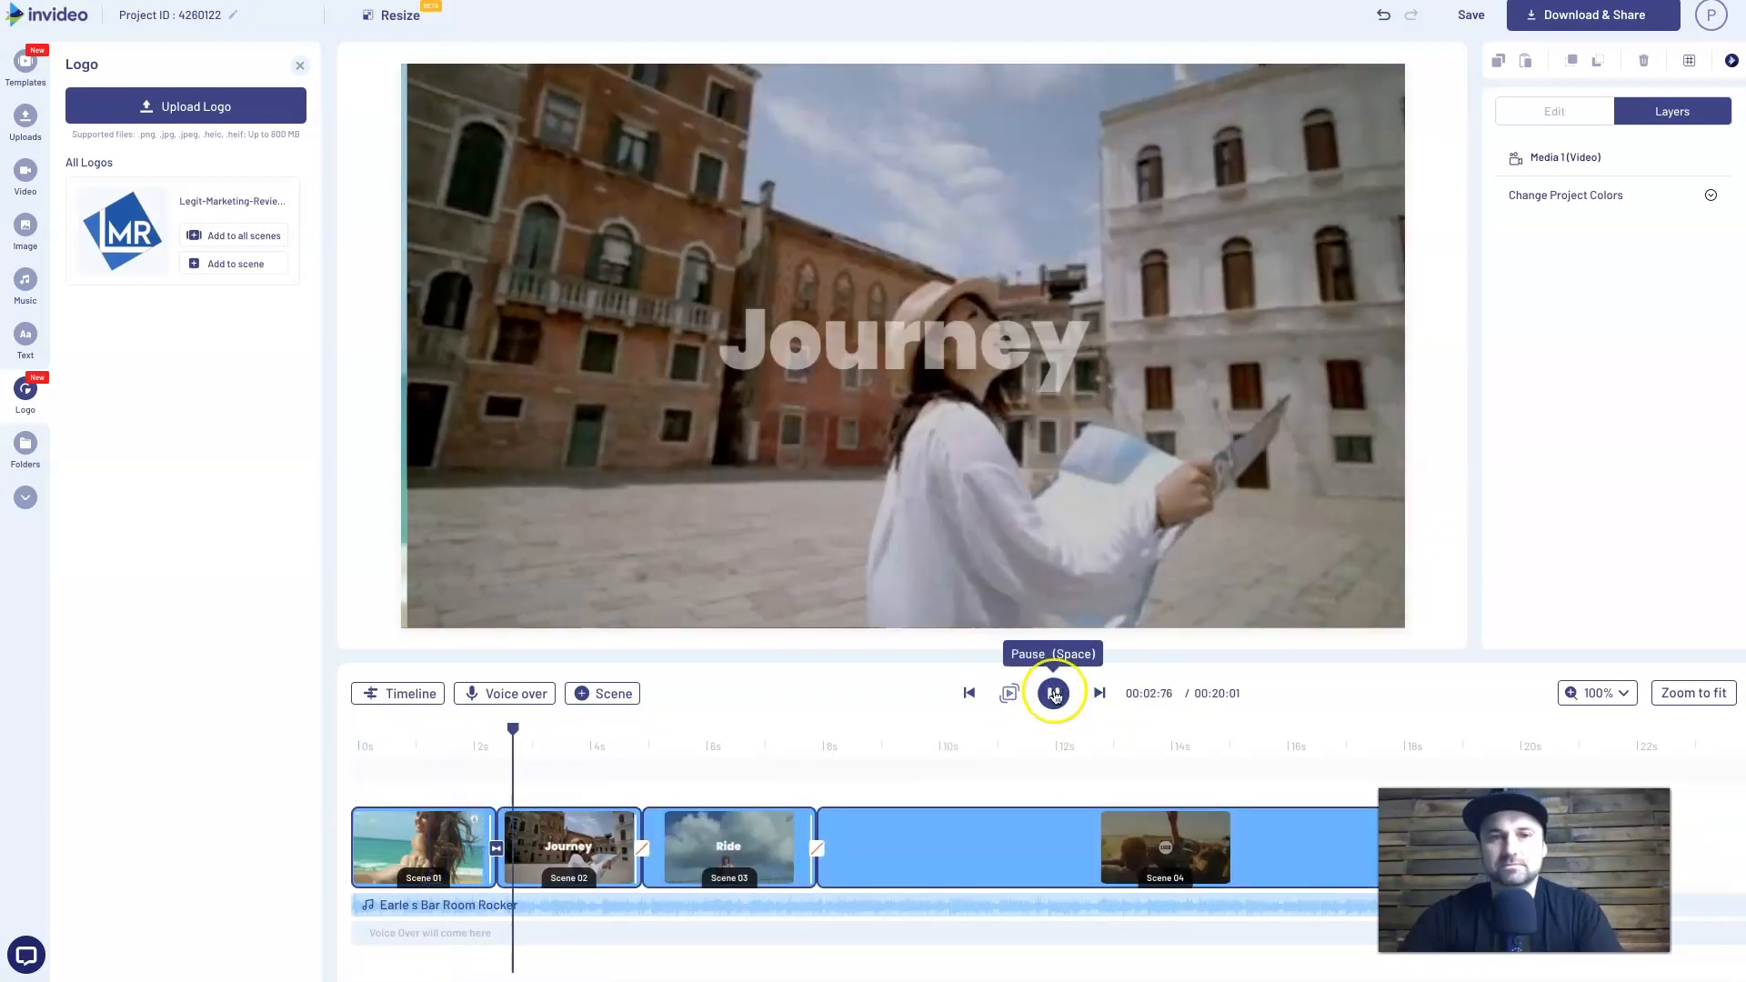
pyautogui.click(453, 746)
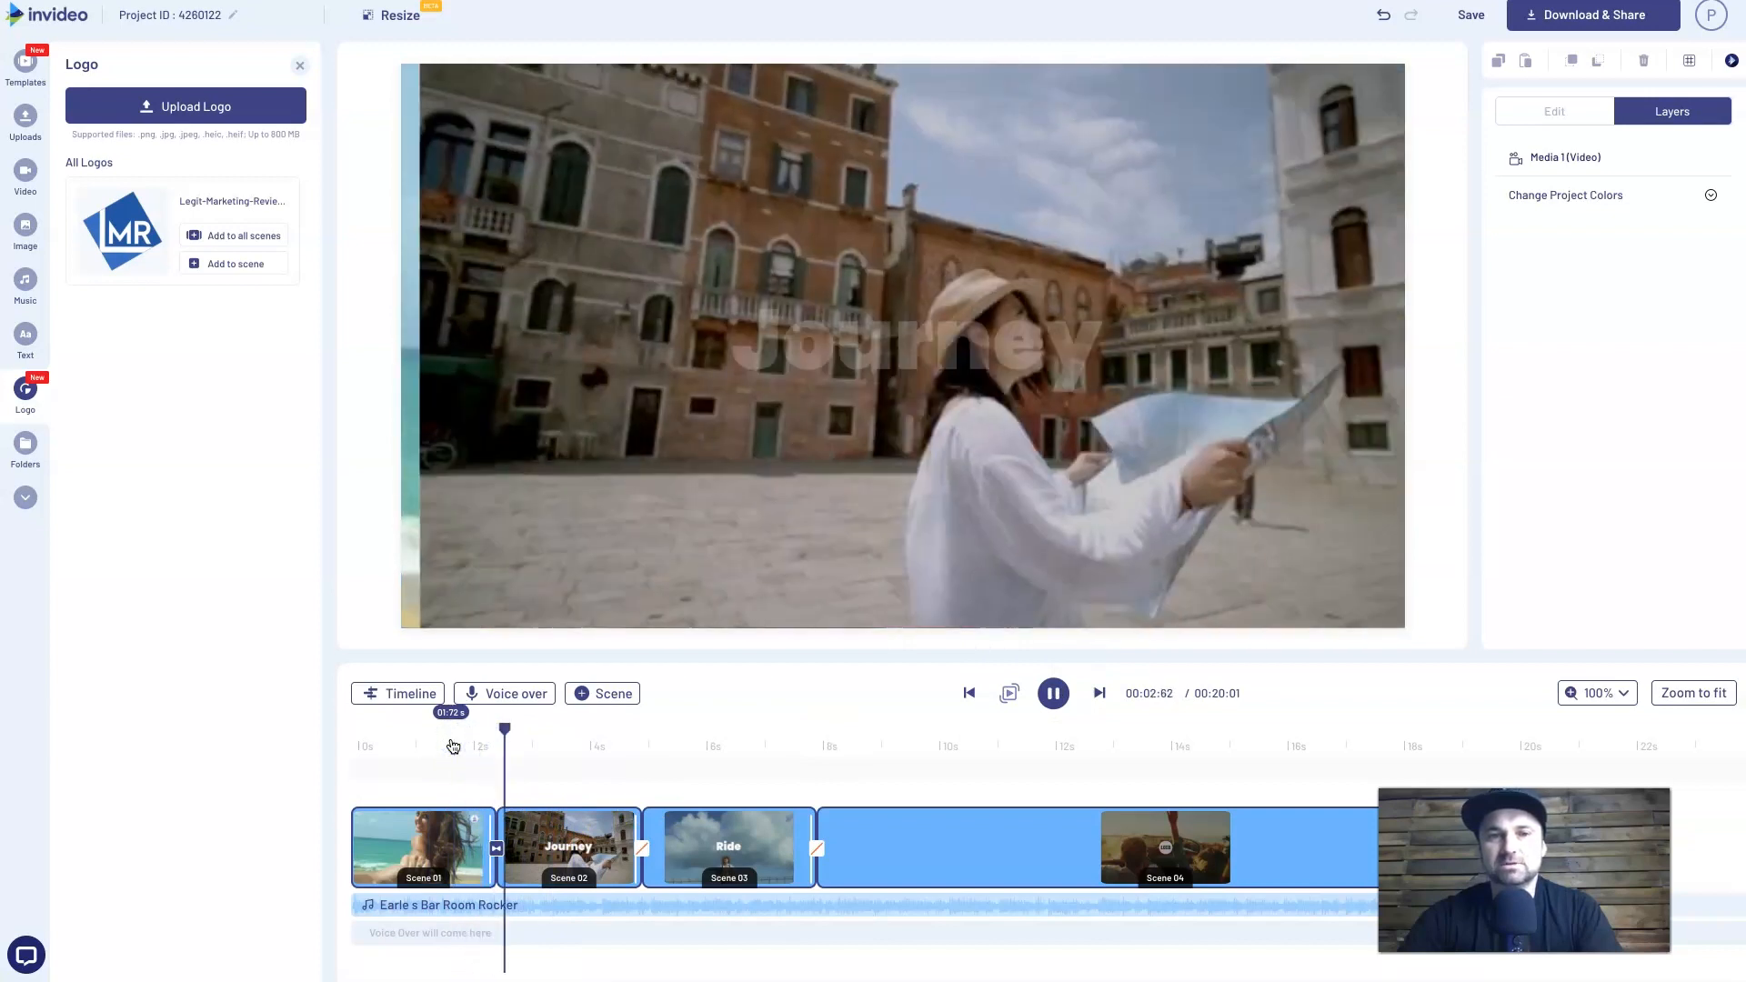
pyautogui.click(453, 746)
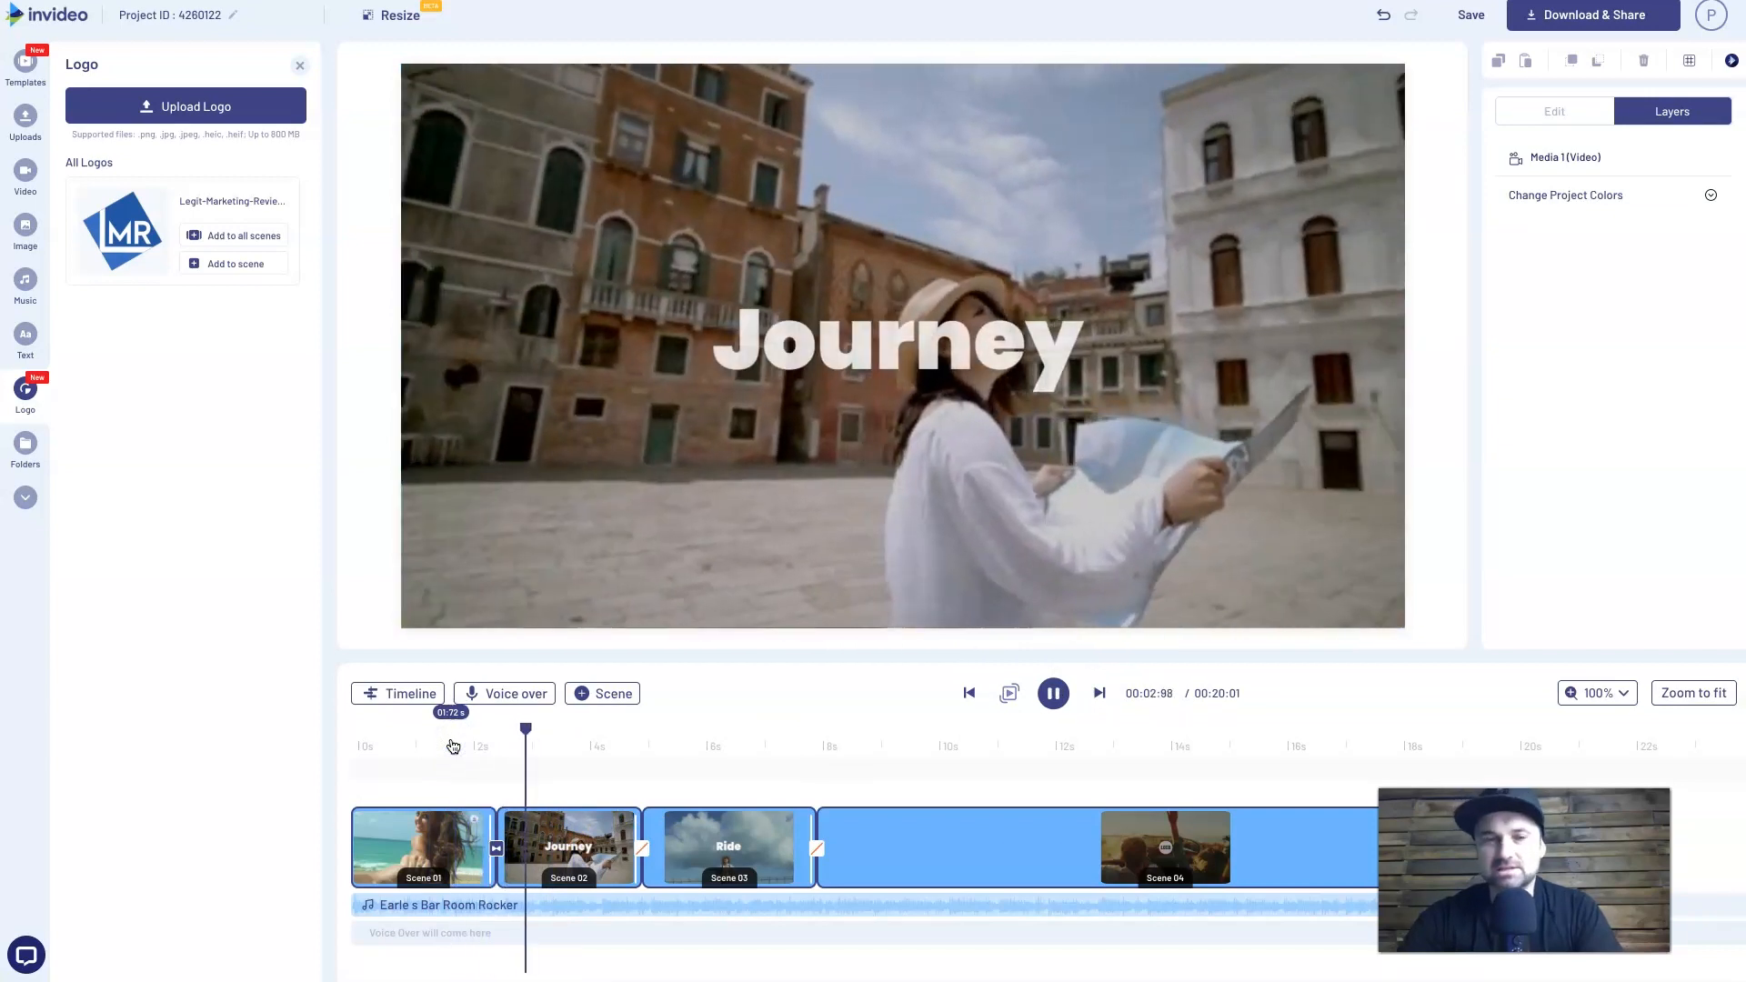
pyautogui.click(1053, 693)
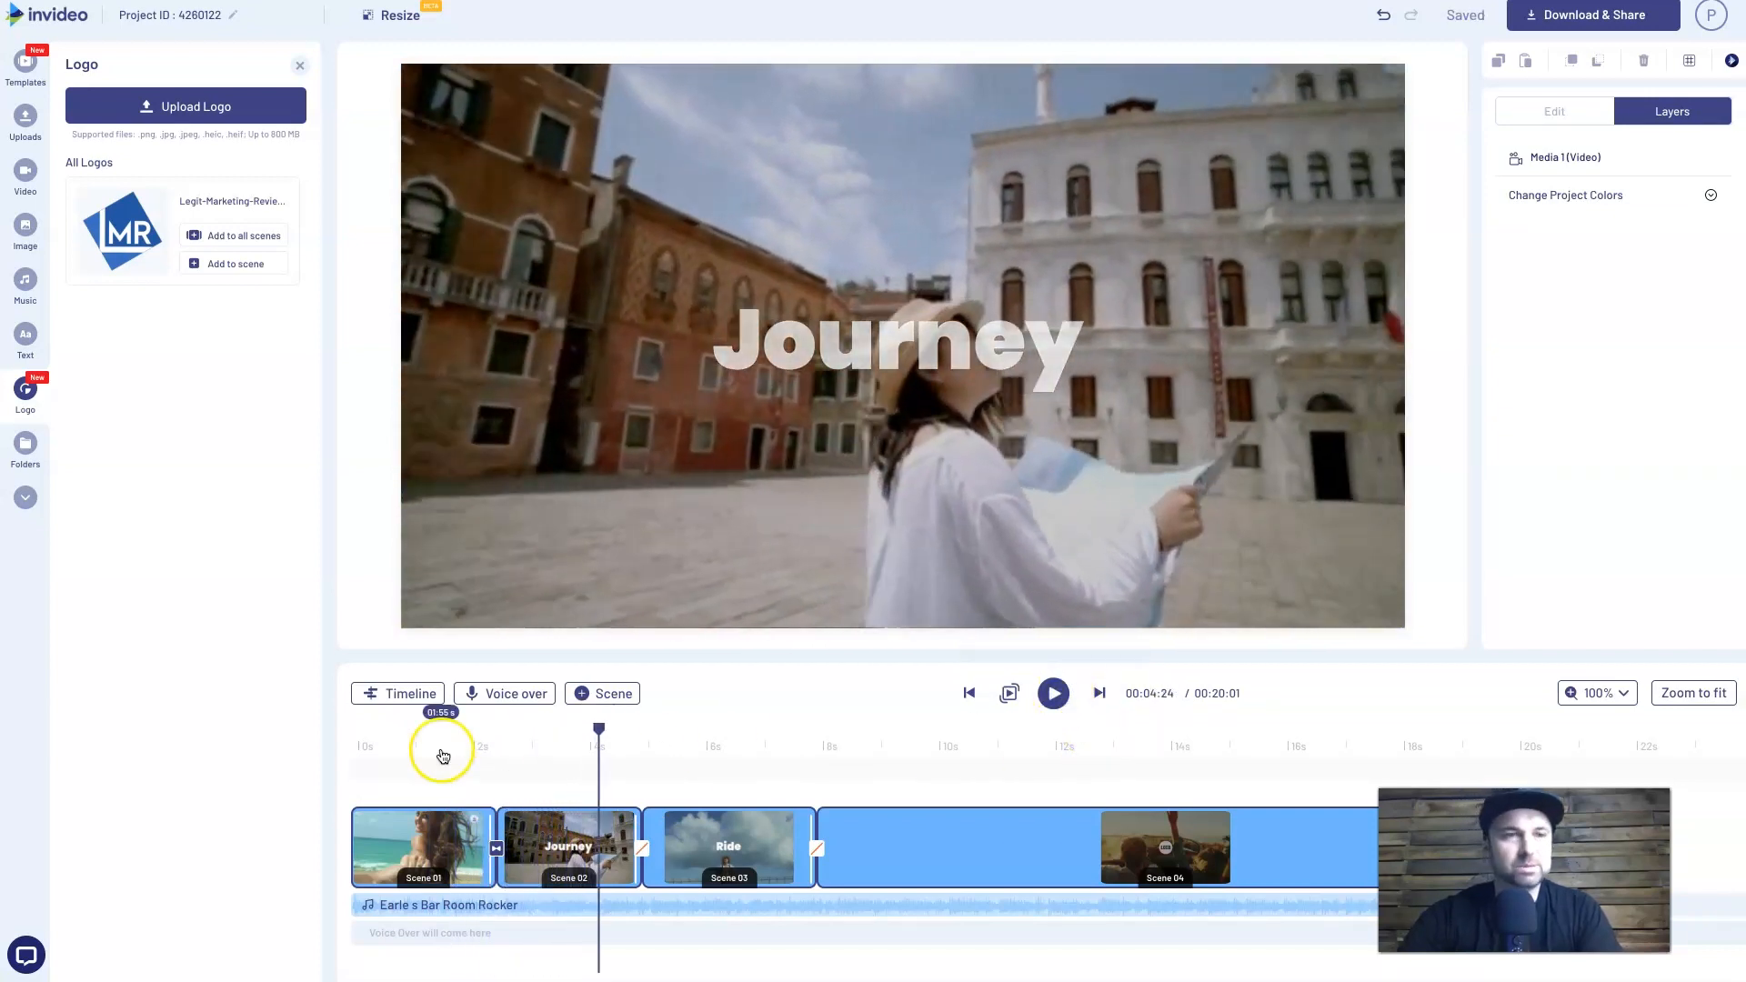
# - Add a transition between the "Journey" and "Ride" scenes and play it back from within the "Journey" scene
pyautogui.click(641, 851)
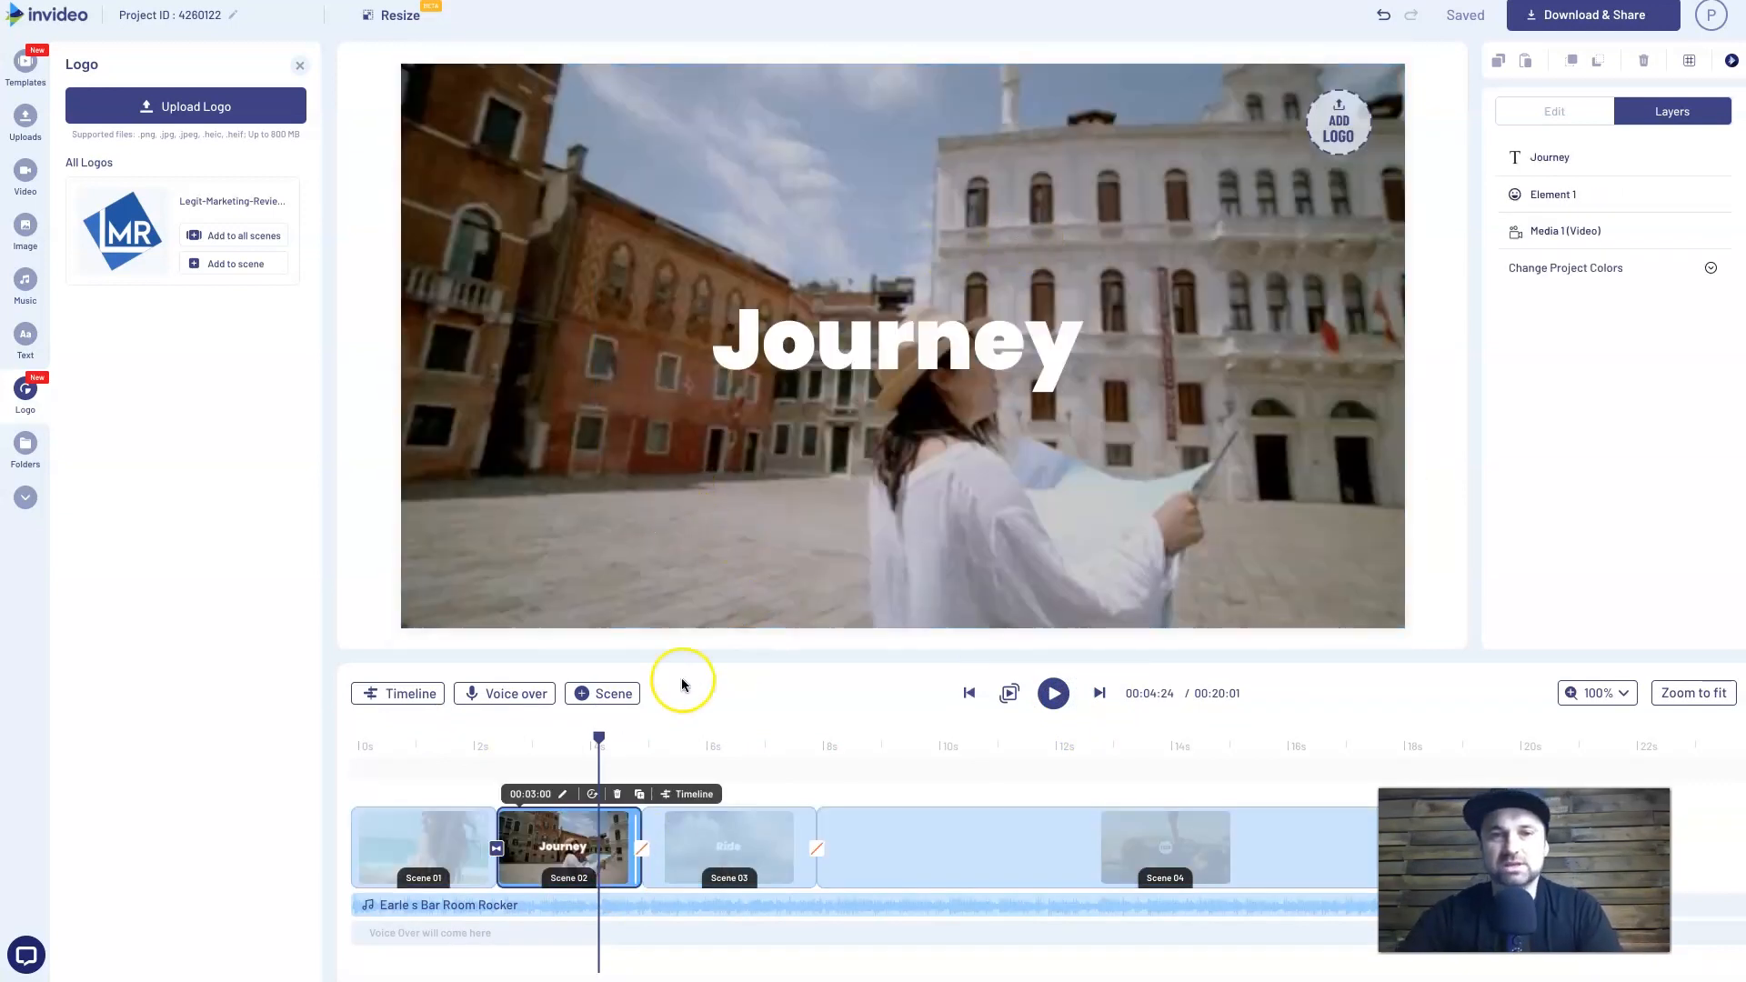
pyautogui.click(642, 853)
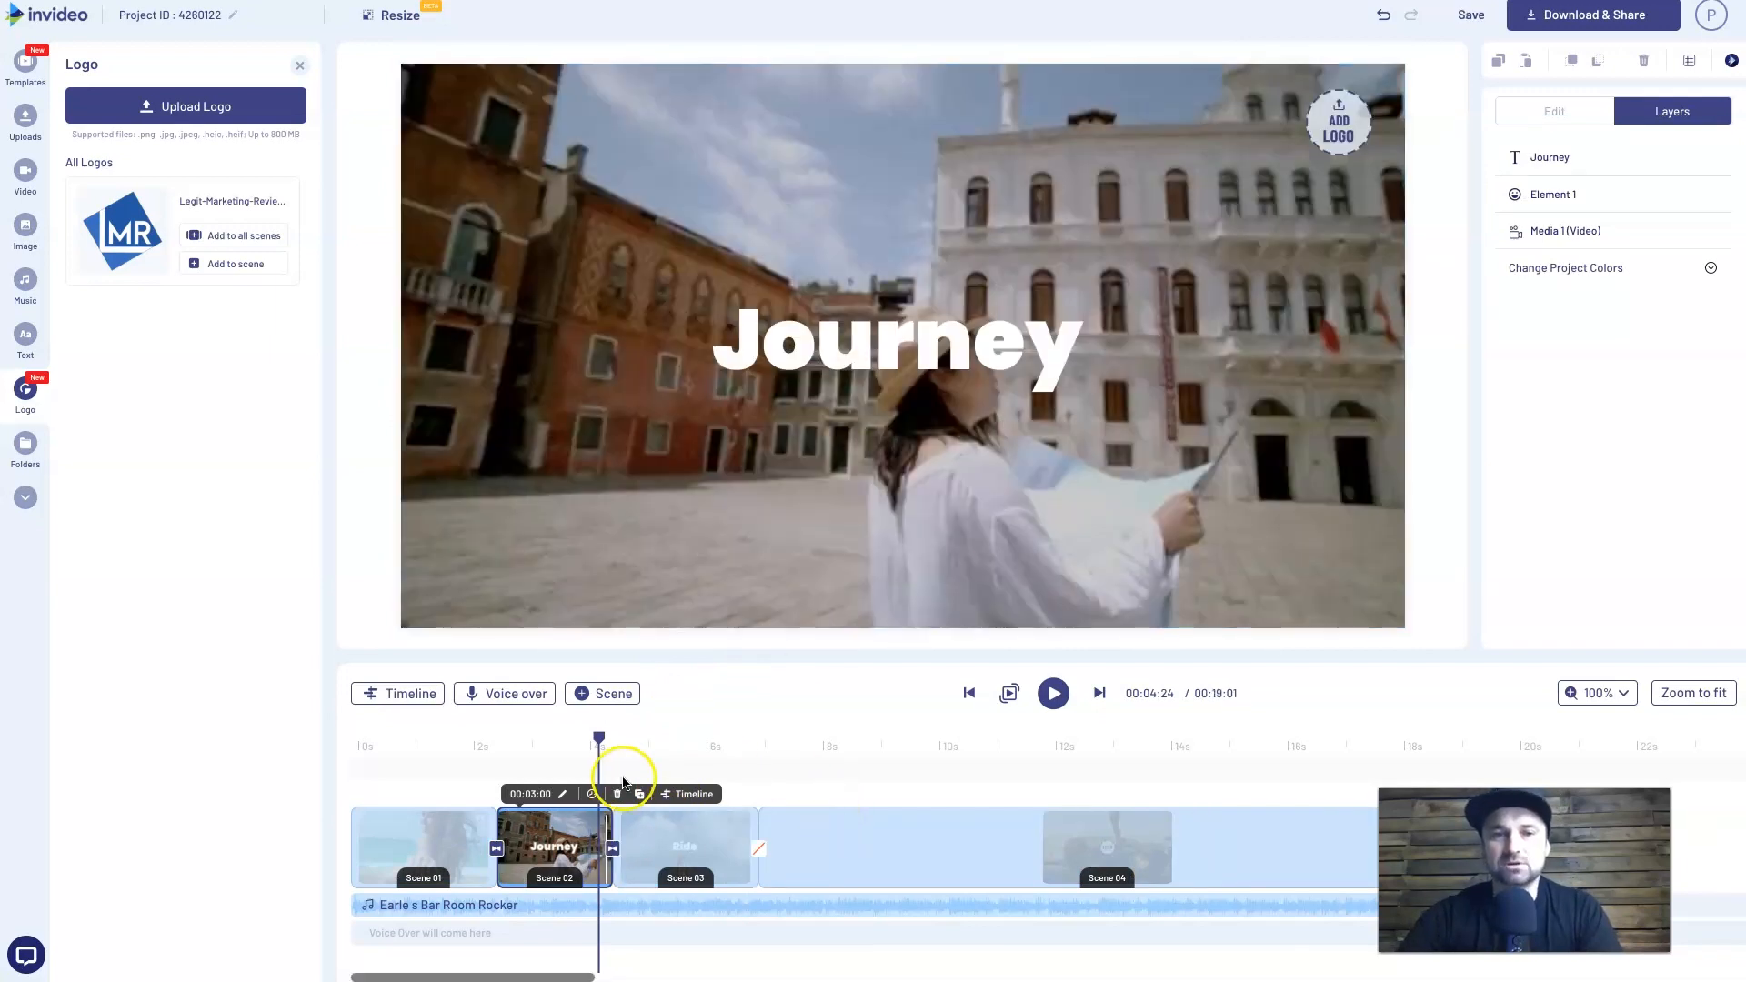
pyautogui.click(567, 749)
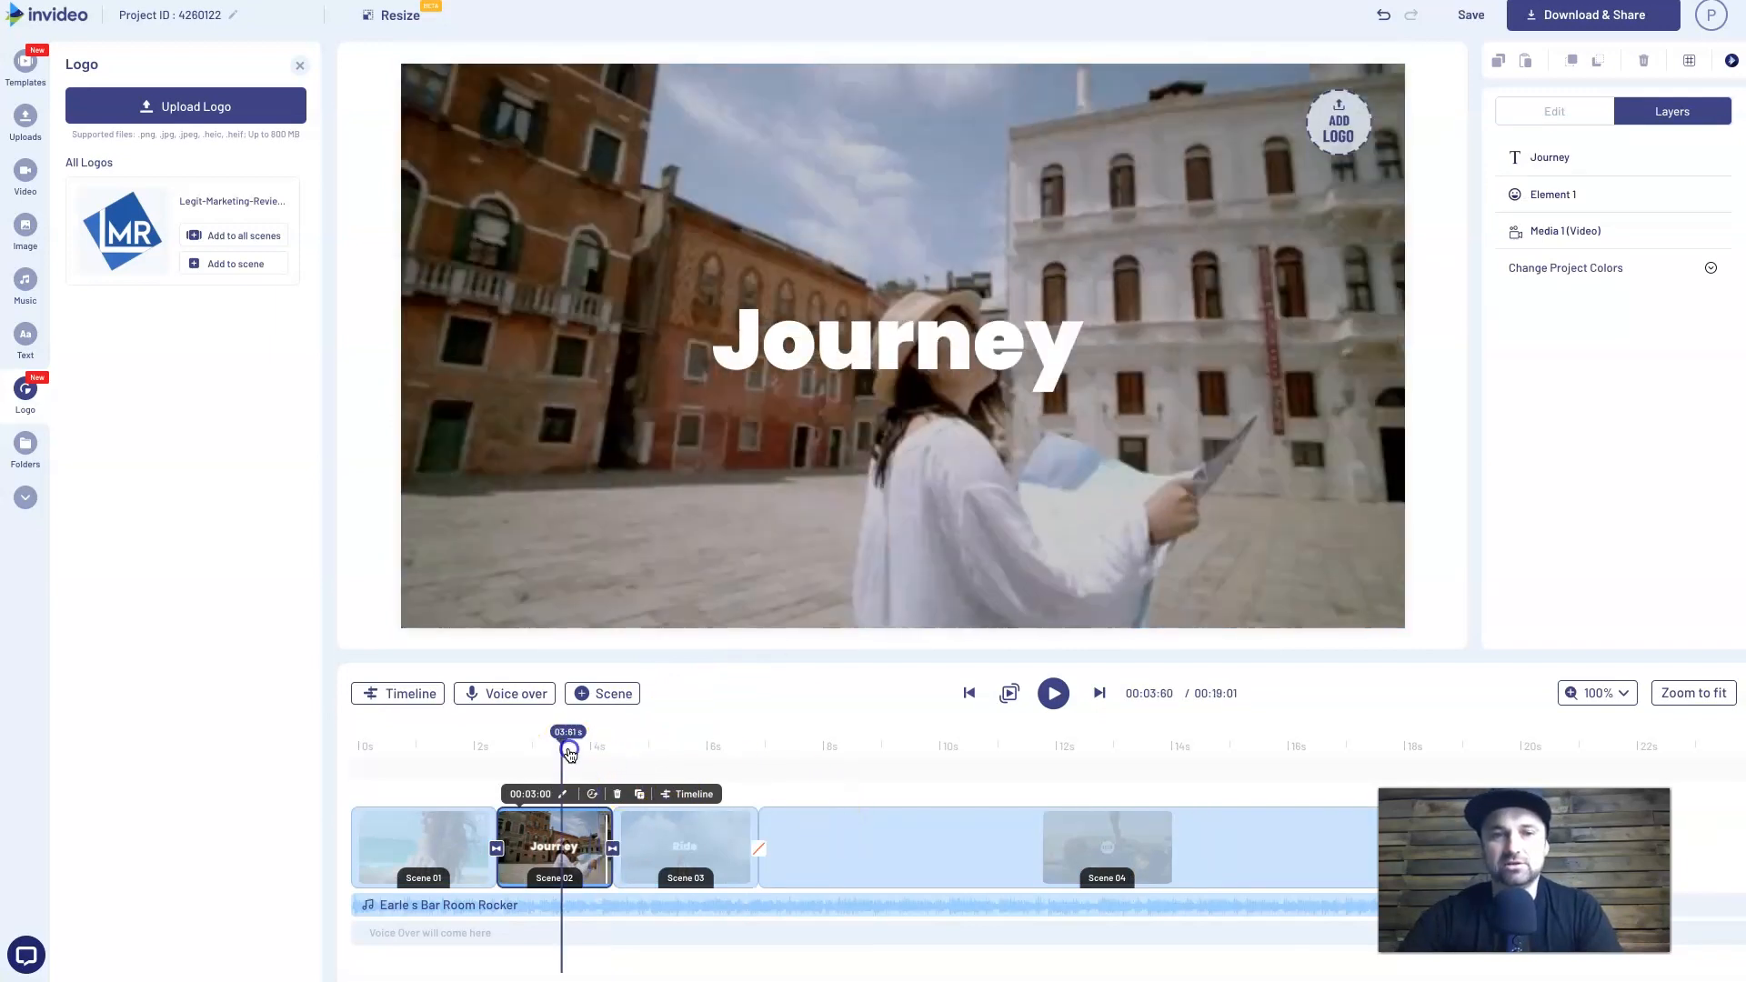
pyautogui.click(1053, 695)
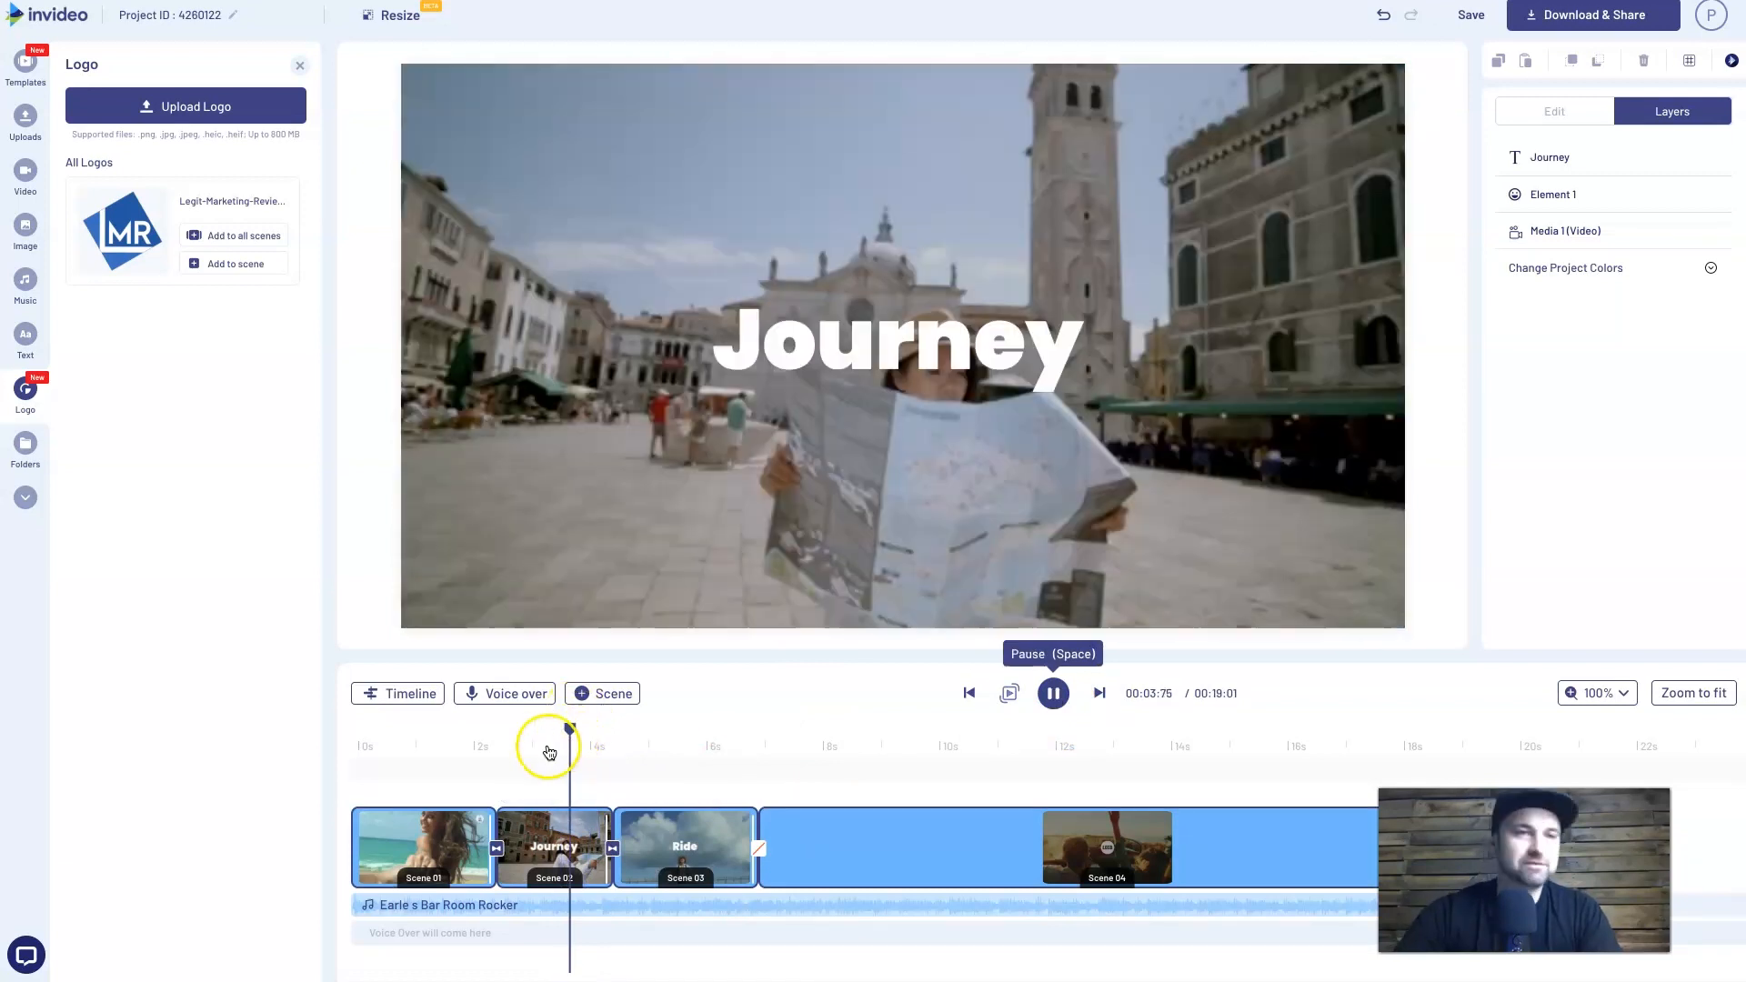
pyautogui.click(539, 746)
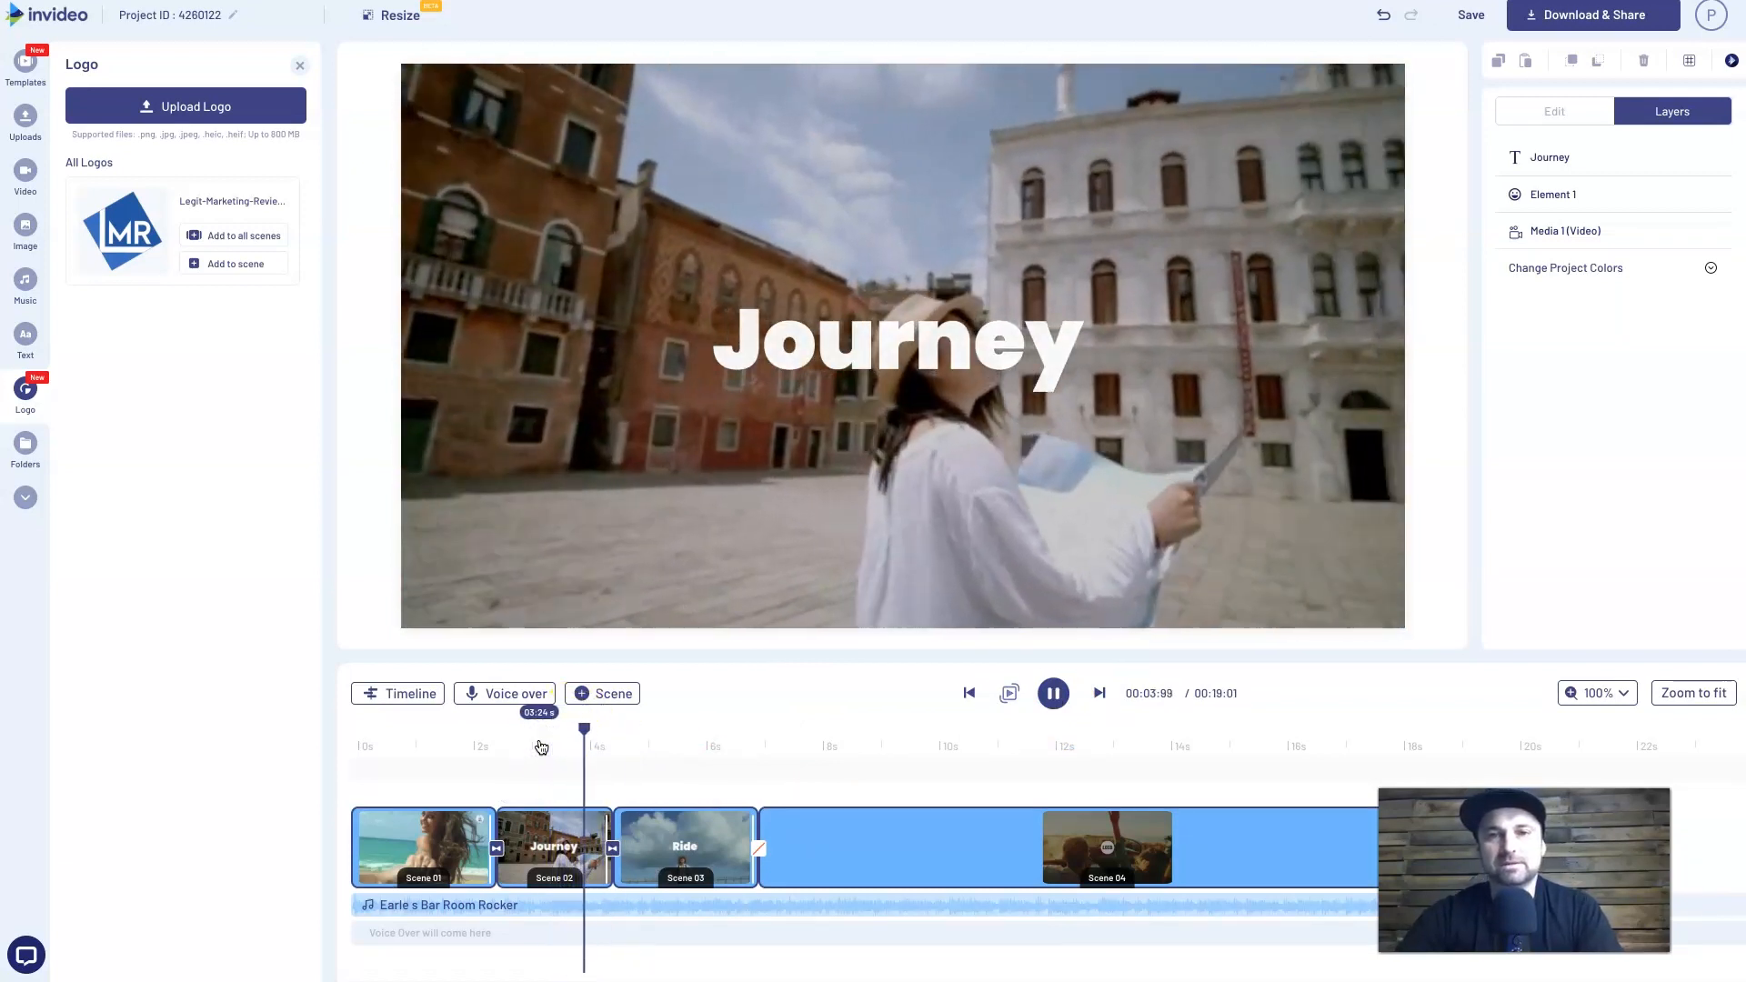
pyautogui.click(1053, 693)
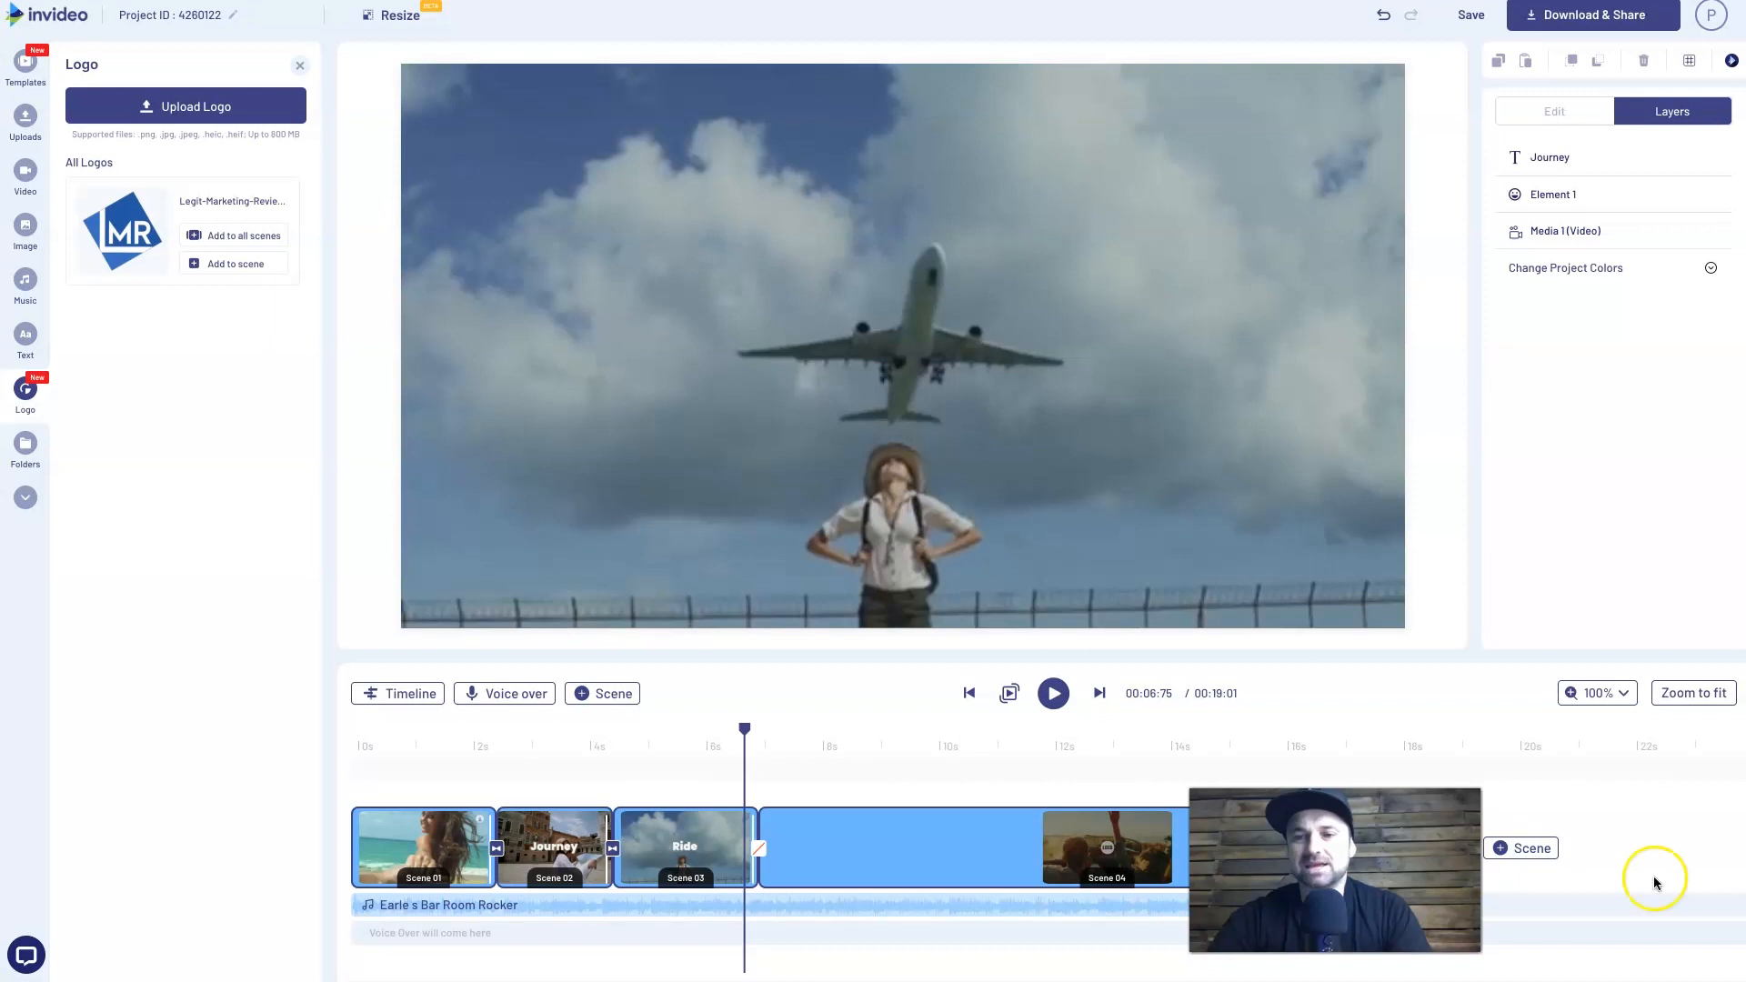
# - Start adding a scene from a template and look through the travel templates, including the scenes of Travel Intro
pyautogui.click(1615, 842)
pyautogui.click(614, 696)
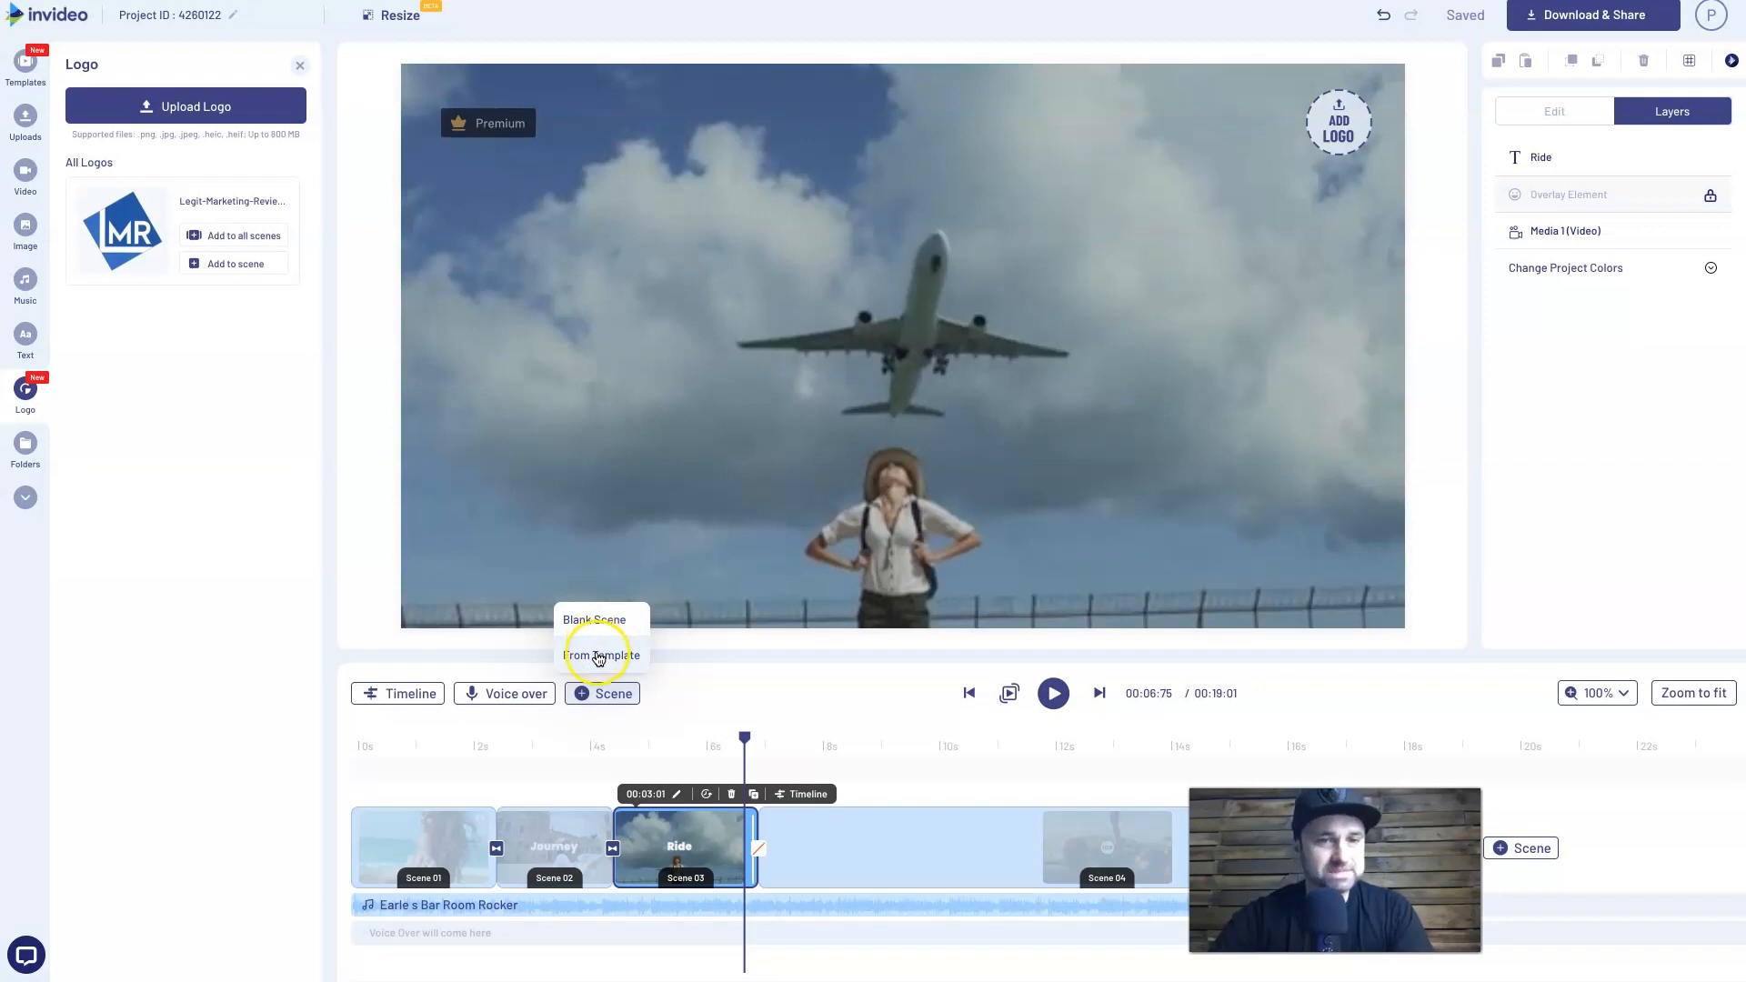
pyautogui.click(601, 657)
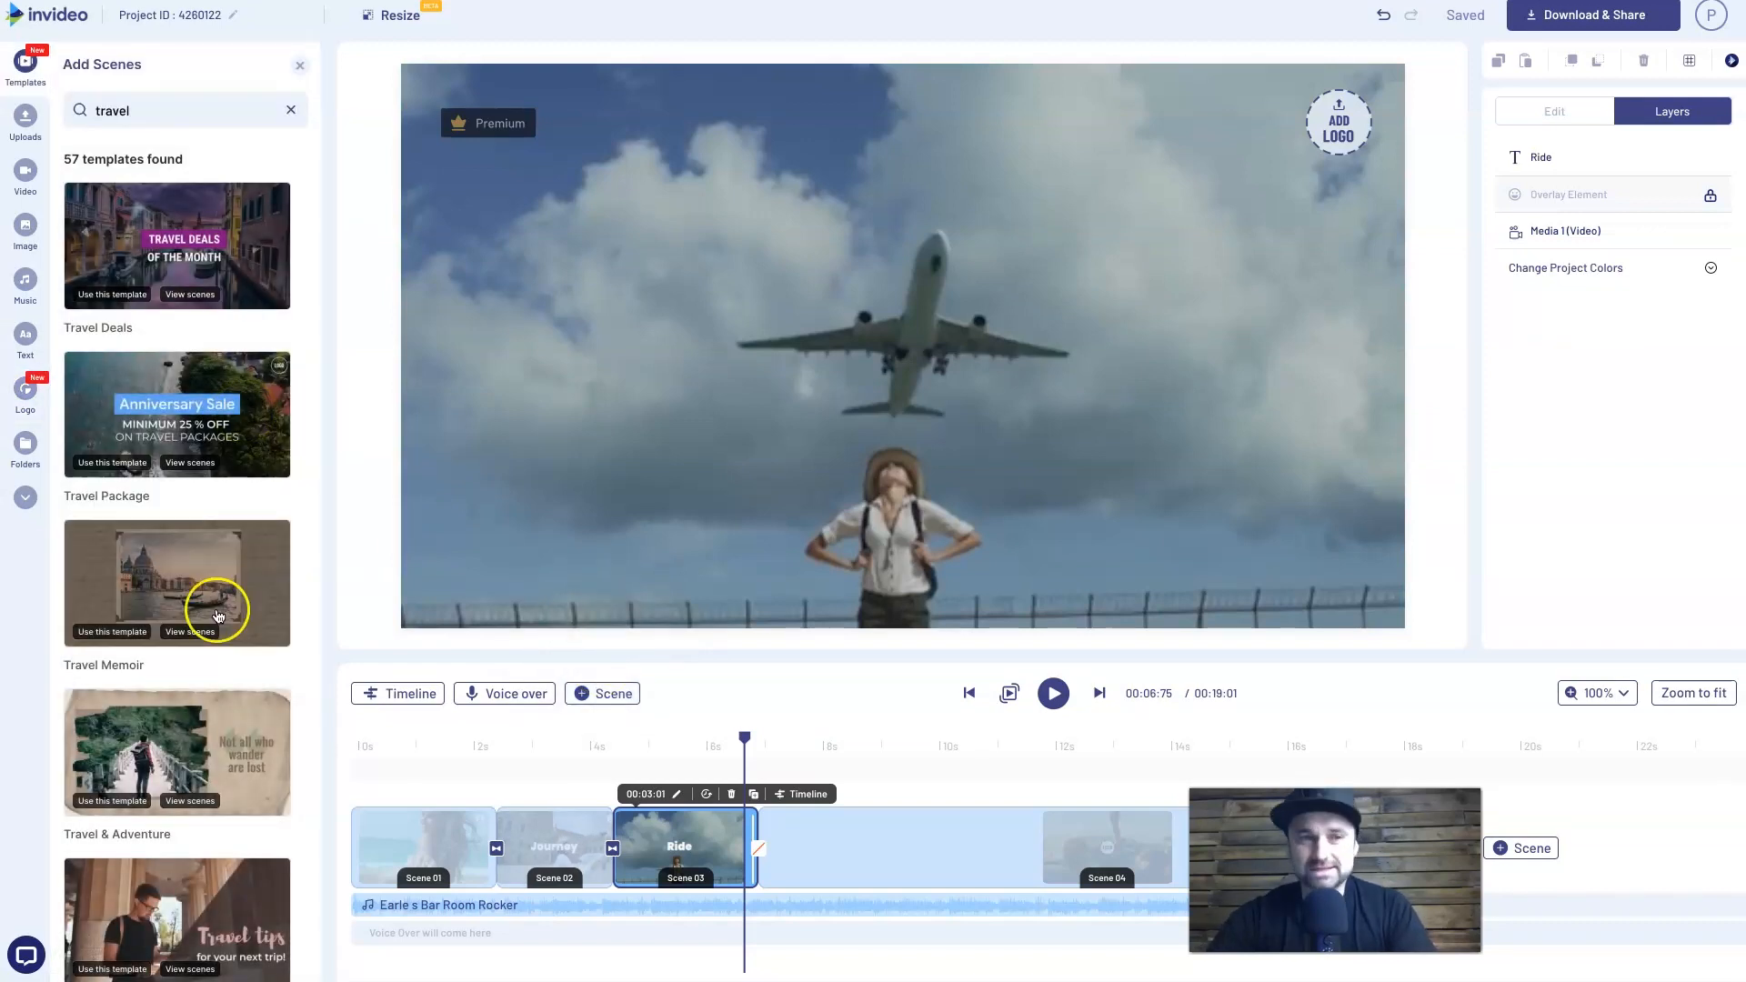
pyautogui.scroll(-9, 216, 614)
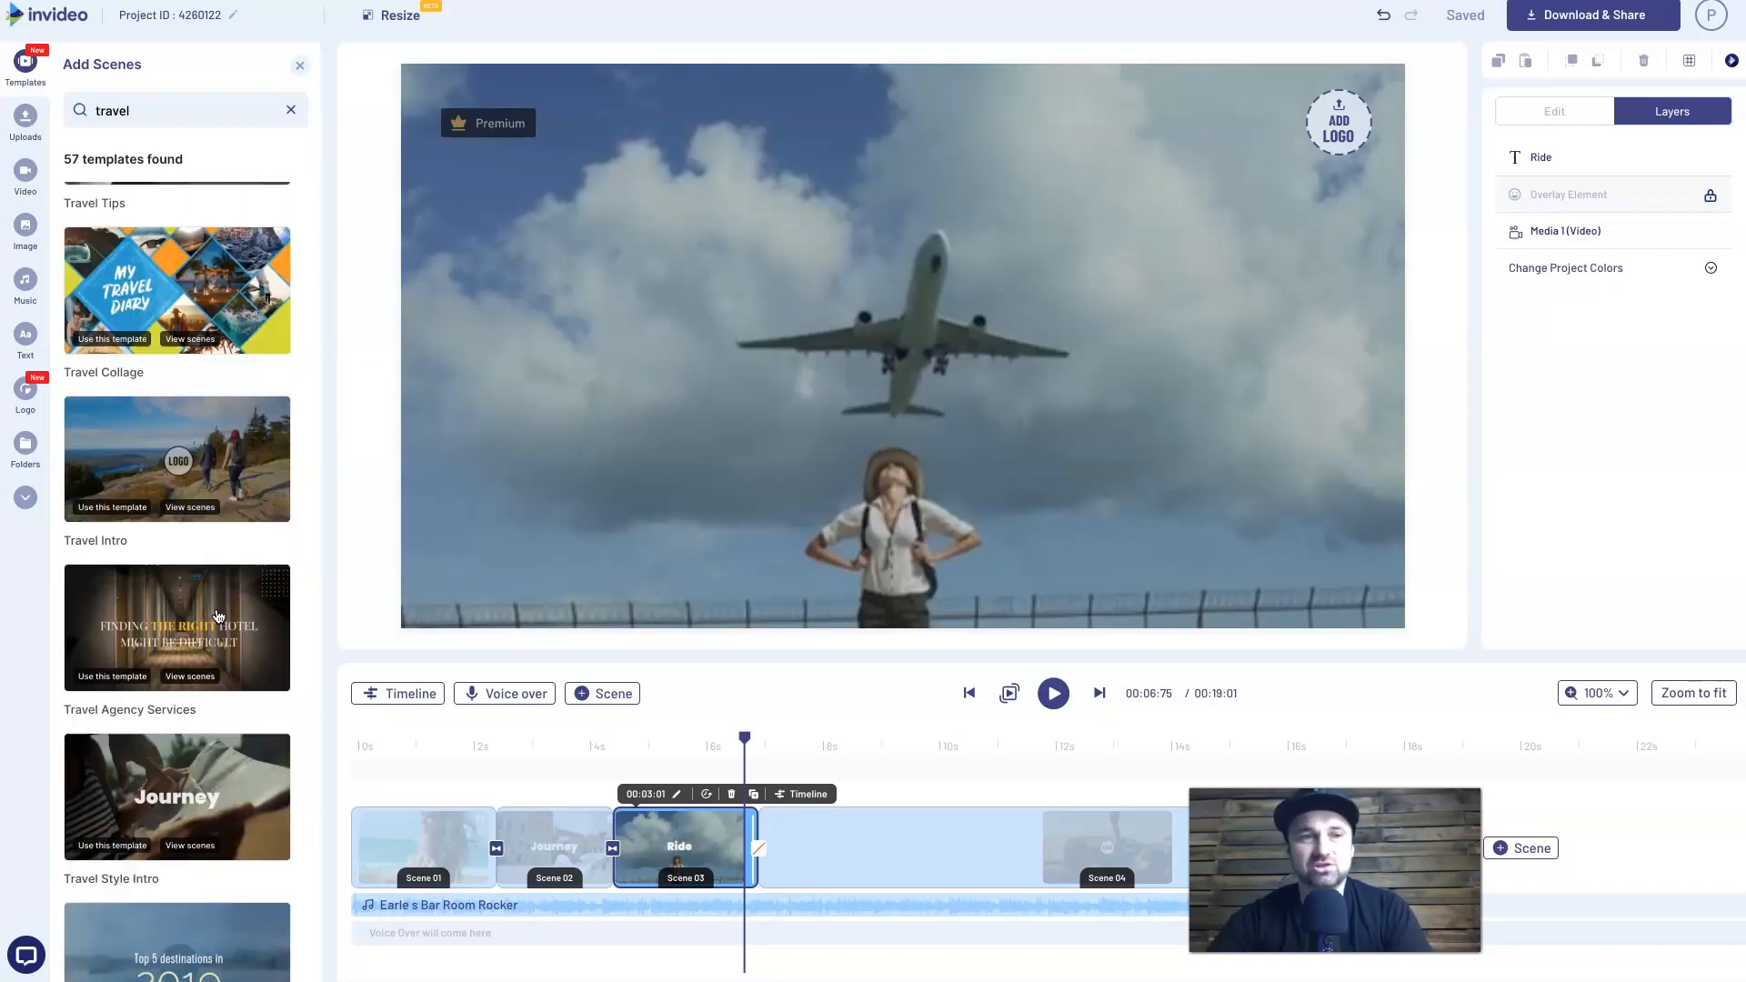
pyautogui.scroll(-3, 212, 805)
pyautogui.scroll(-1, 212, 804)
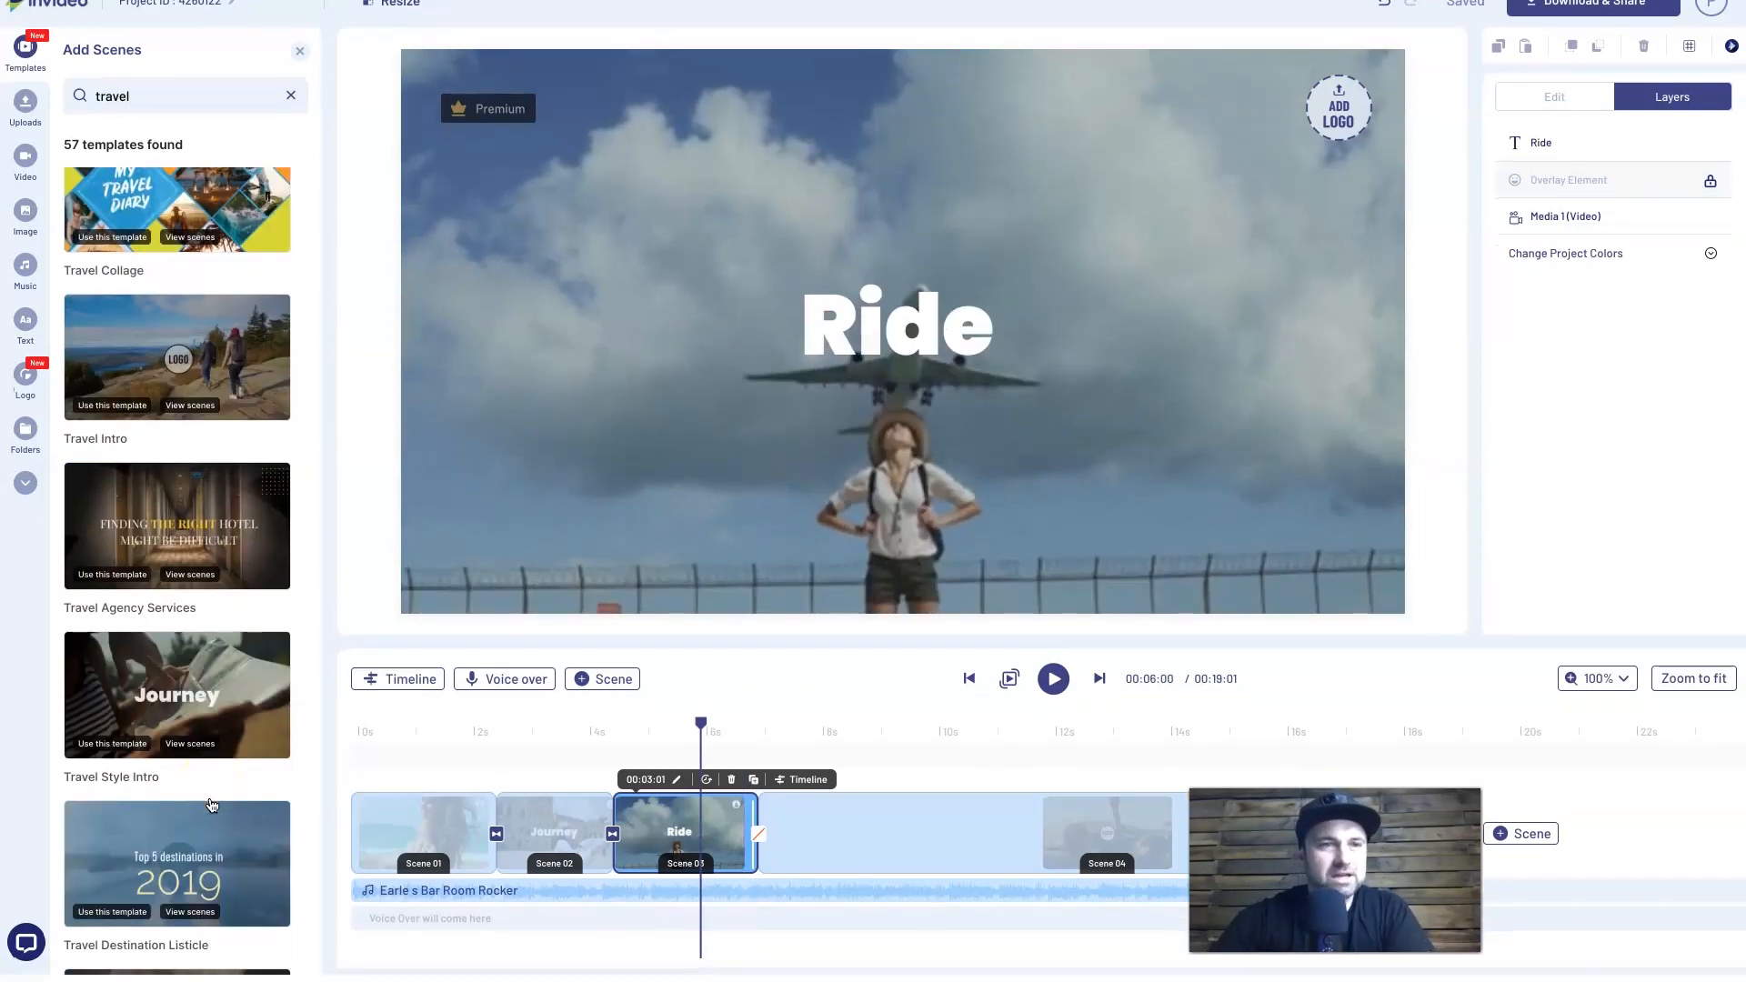
pyautogui.scroll(3, 211, 804)
pyautogui.scroll(-2, 212, 805)
pyautogui.scroll(2, 211, 804)
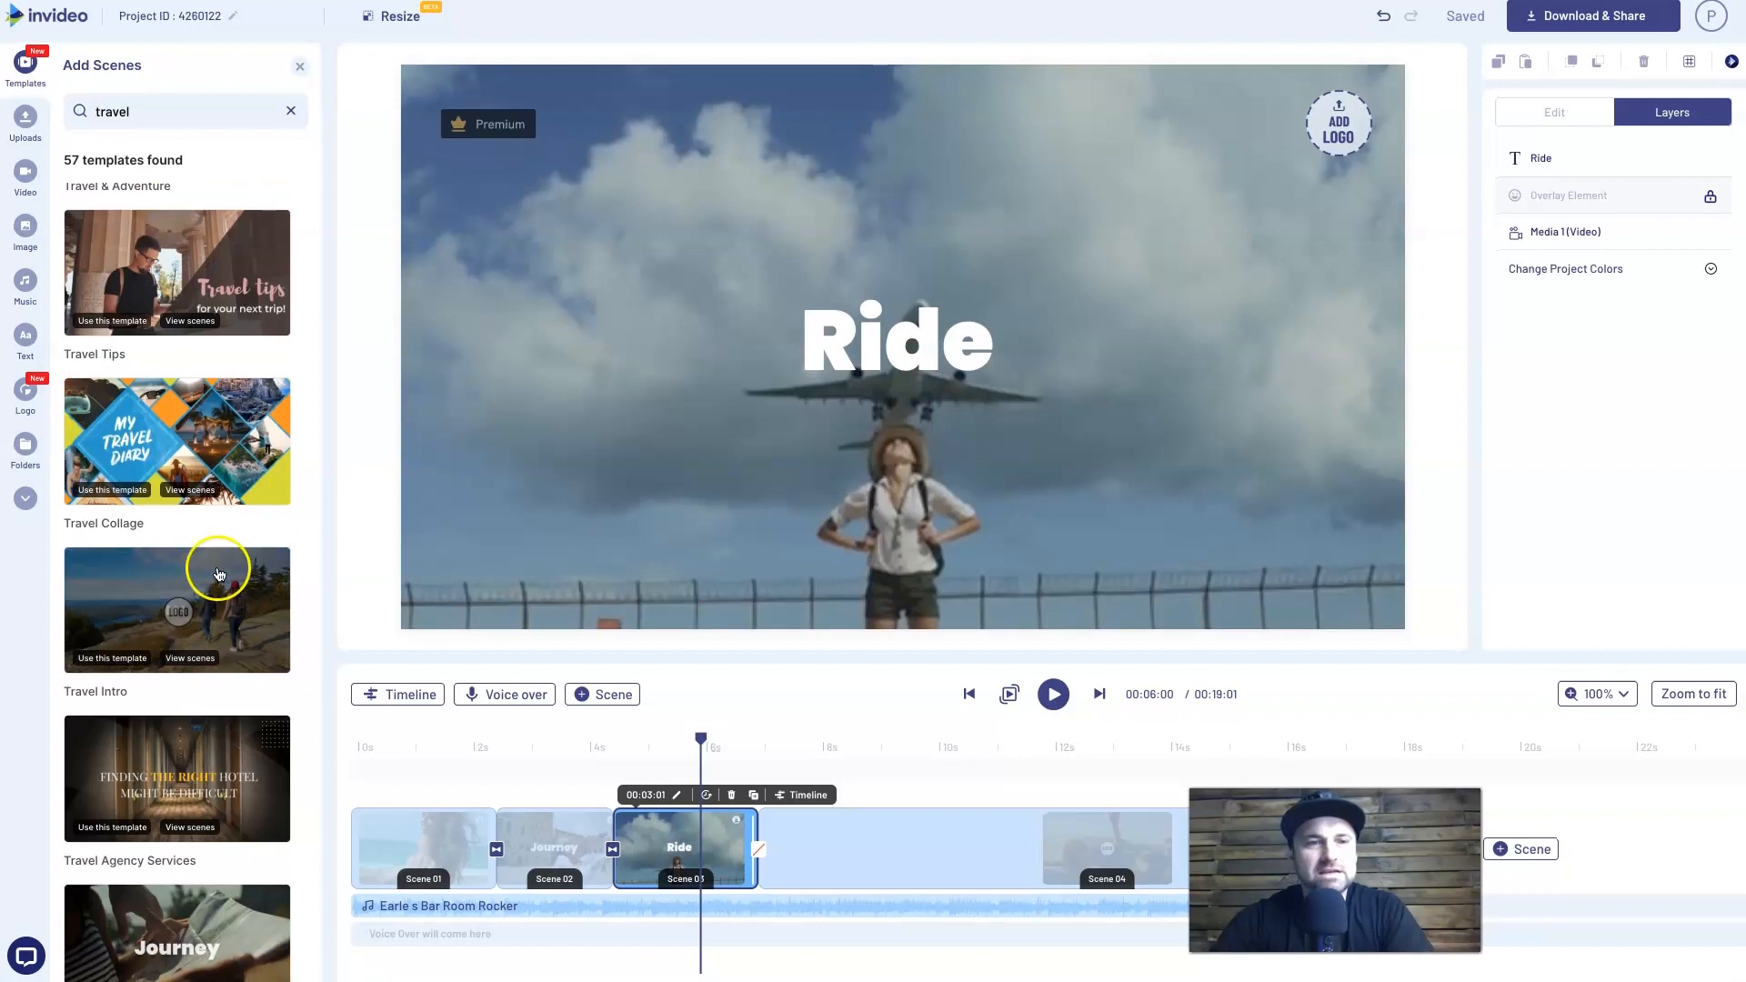
pyautogui.click(200, 589)
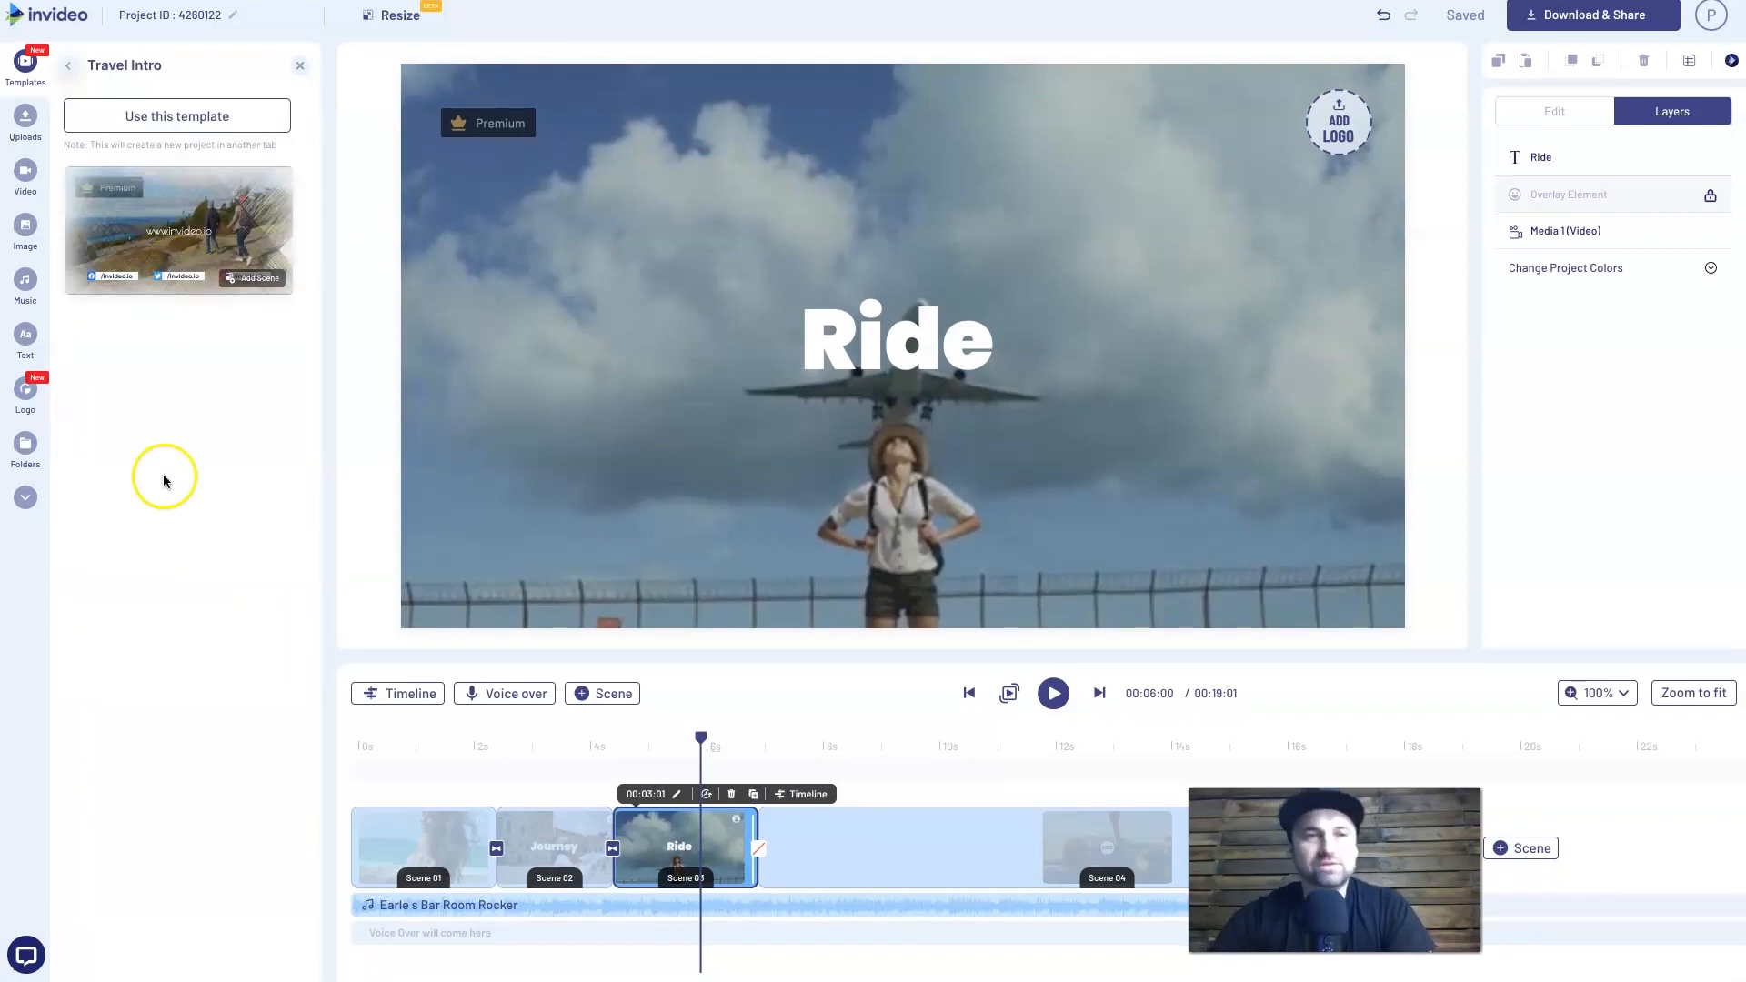
pyautogui.click(69, 68)
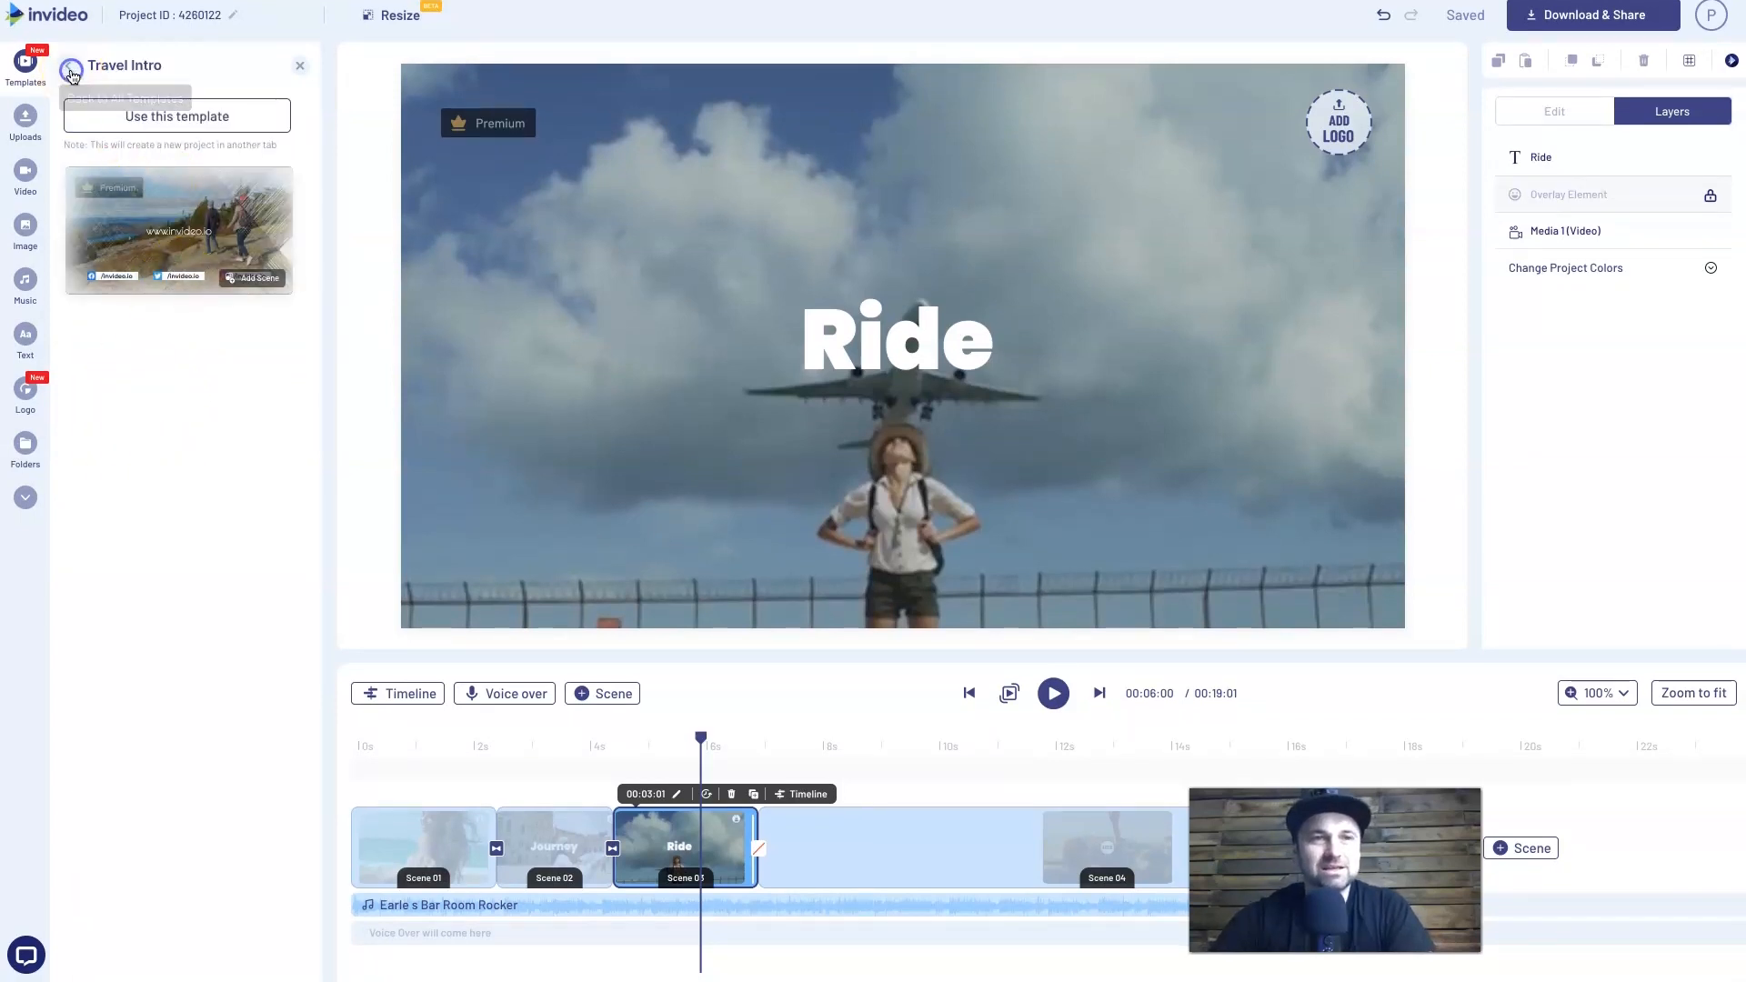
# - Add the "OVER 500,000 HOTELS" scene from the Travel Agency Services template to the end of the timeline
pyautogui.scroll(-7, 155, 654)
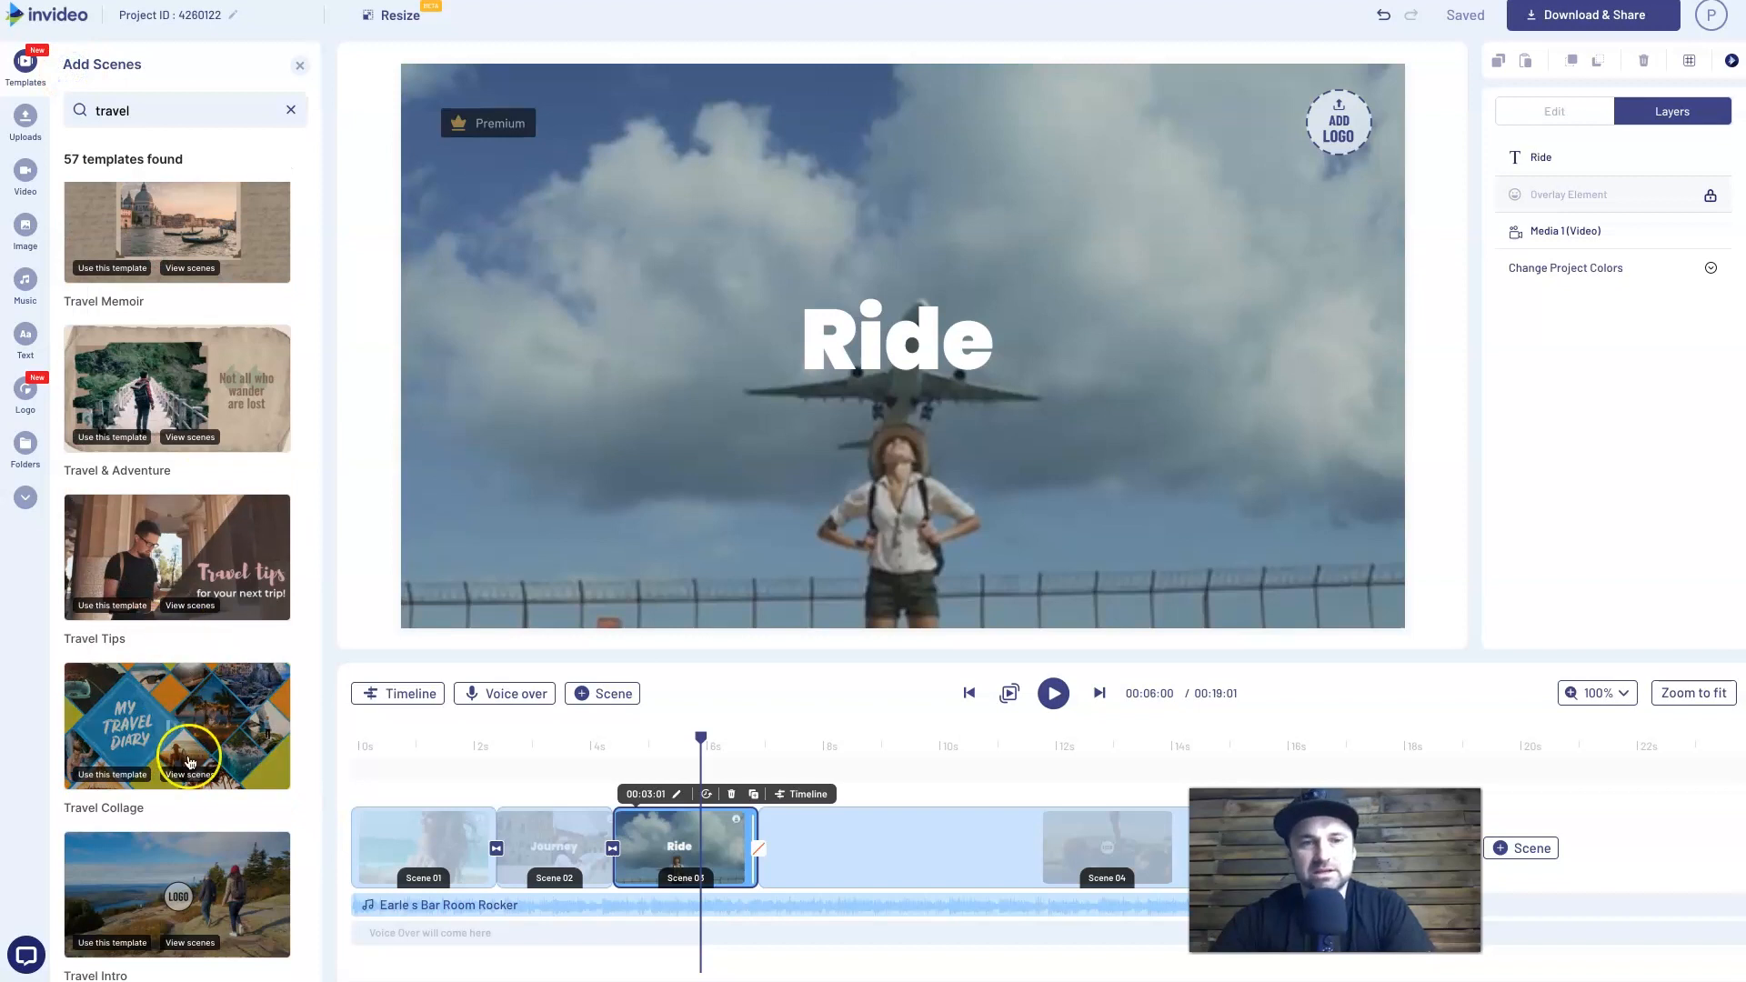
pyautogui.click(179, 625)
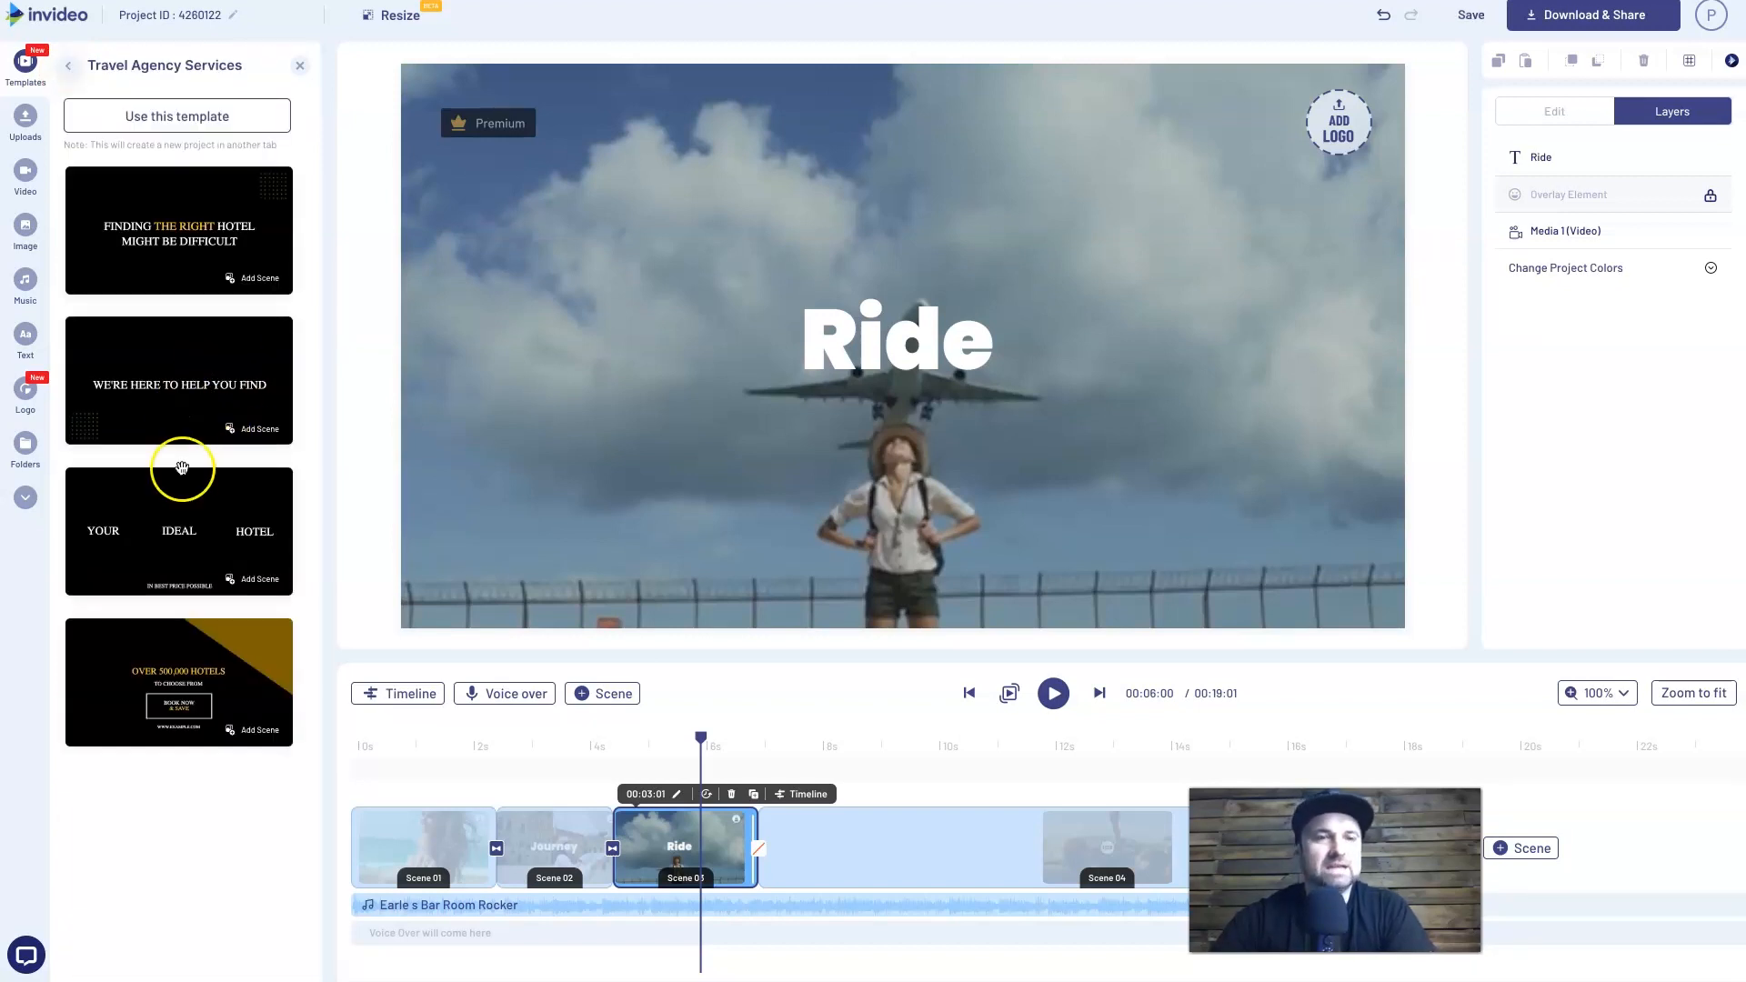
pyautogui.moveTo(191, 694); pyautogui.dragTo(1666, 860)
pyautogui.moveTo(746, 720); pyautogui.dragTo(1547, 850)
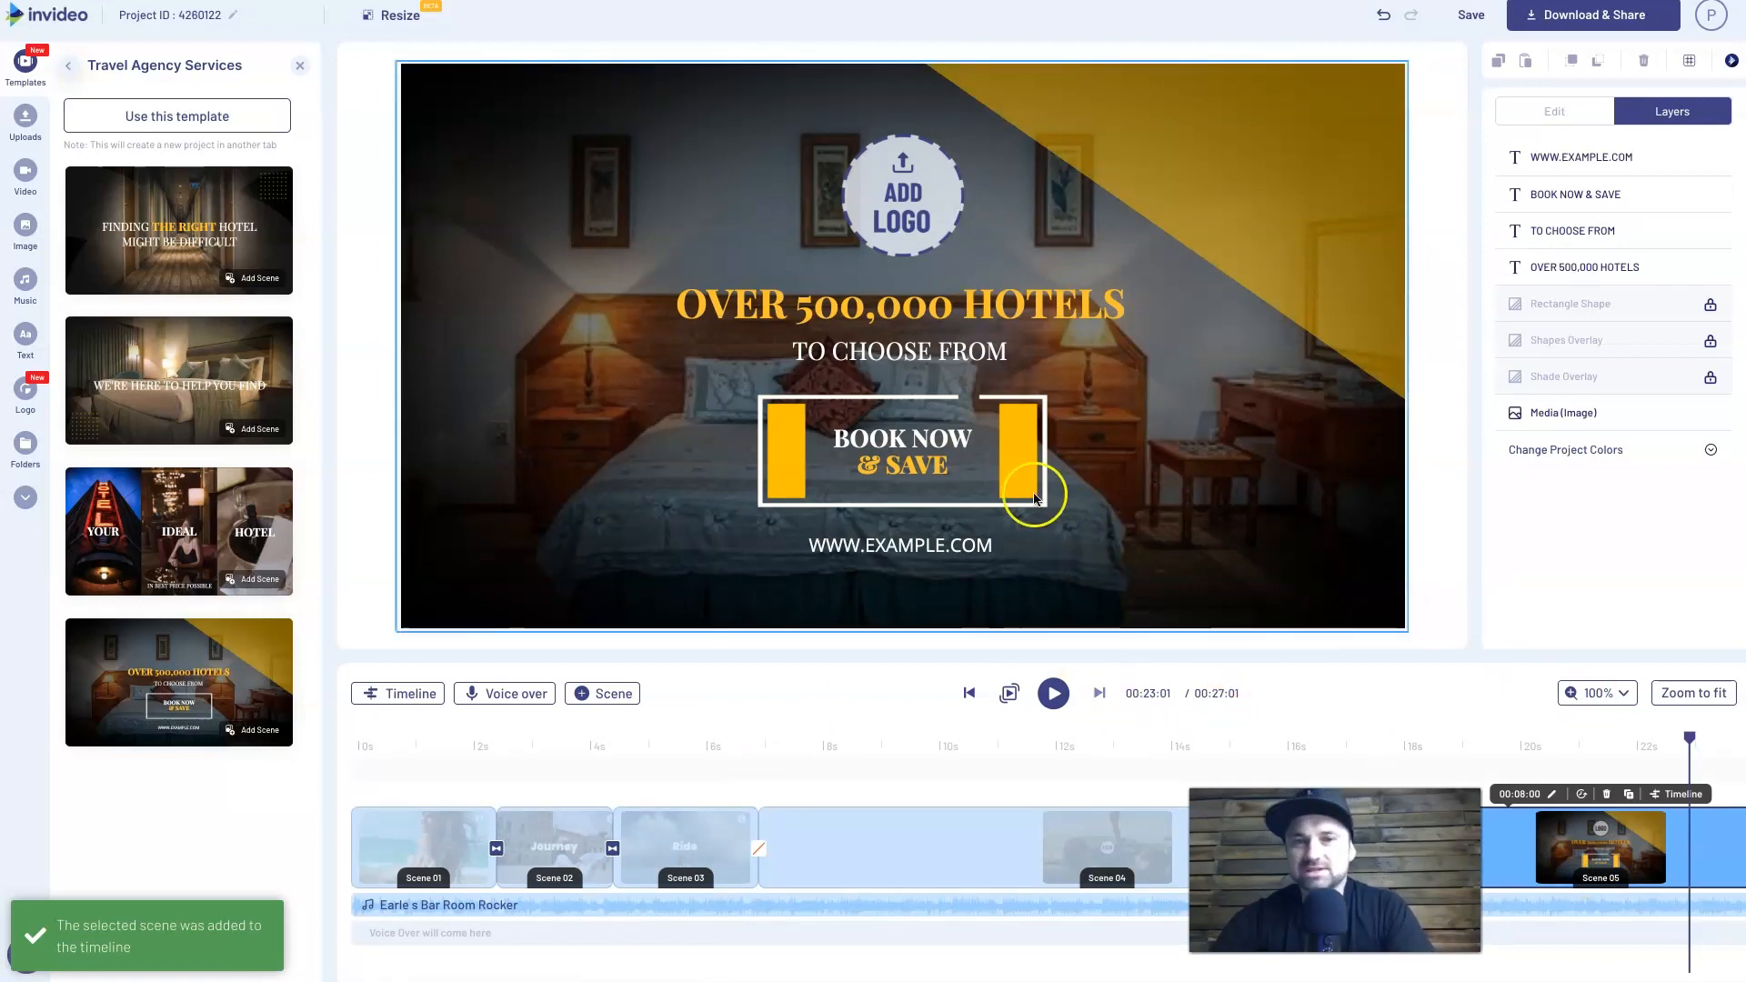
# - Inspect the editing options of the "BOOK NOW & SAVE" and "OVER 500,000 HOTELS" texts, and open the logo library from the scene's logo placeholder
pyautogui.click(957, 451)
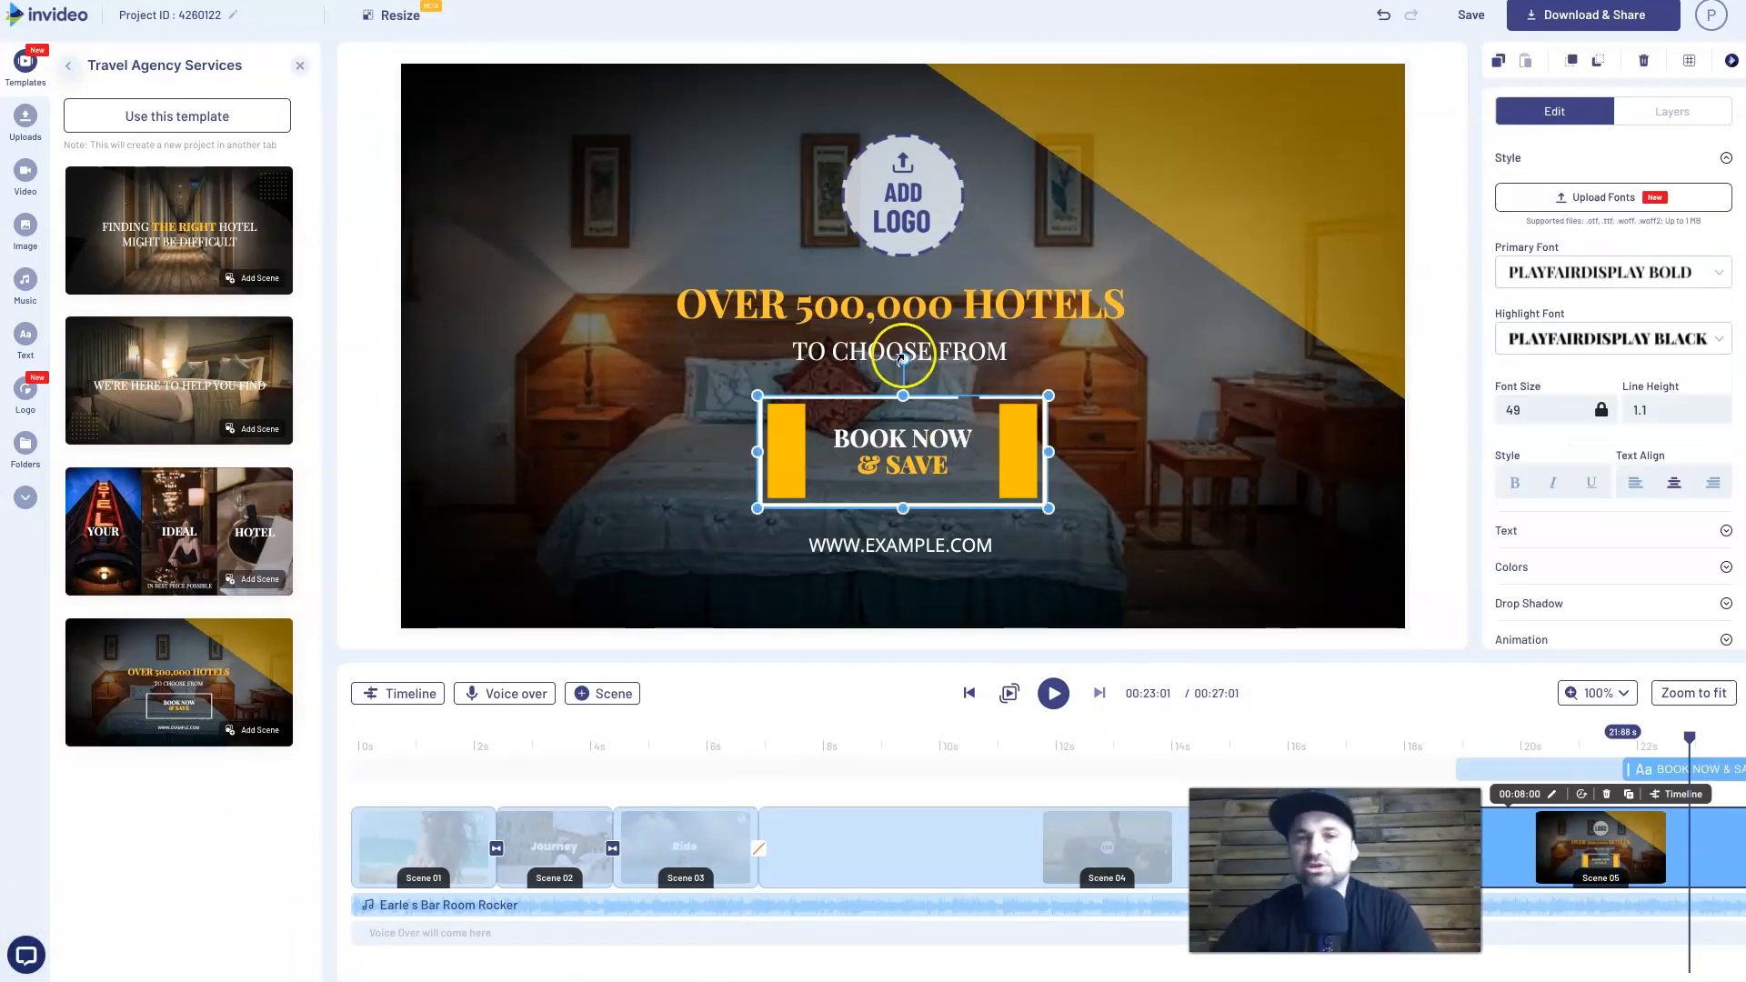
pyautogui.click(875, 302)
pyautogui.doubleClick(875, 300)
pyautogui.click(875, 302)
pyautogui.click(889, 254)
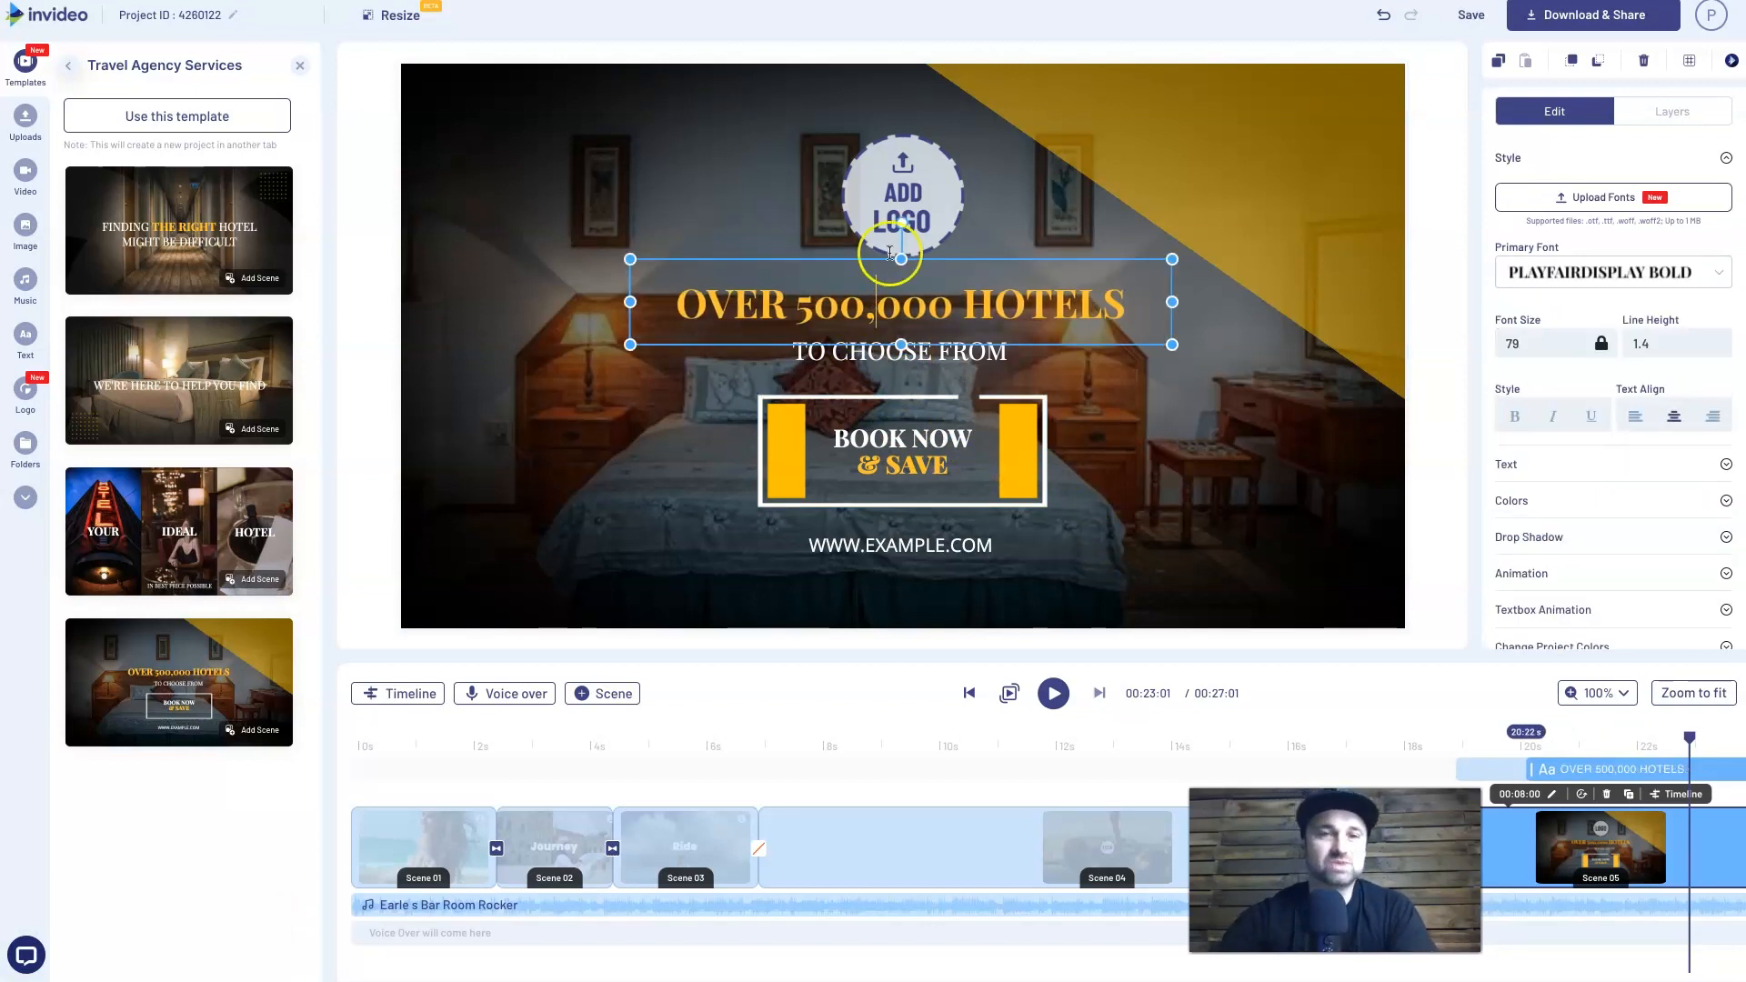
pyautogui.click(900, 193)
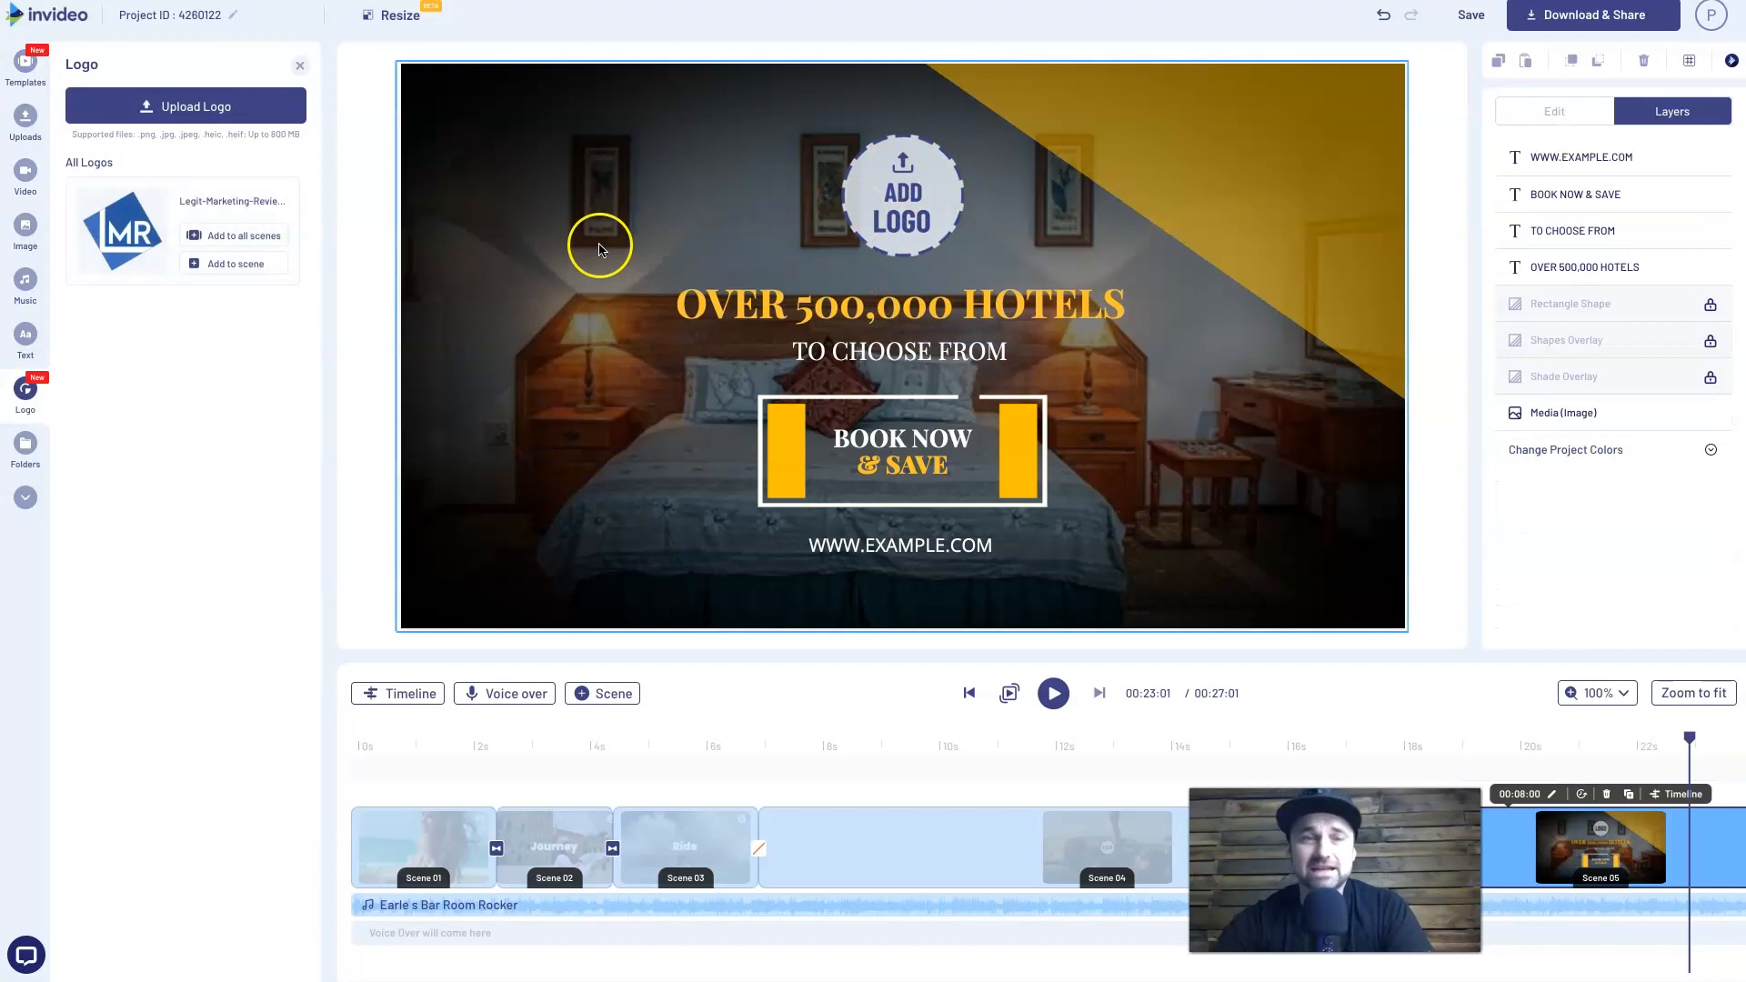